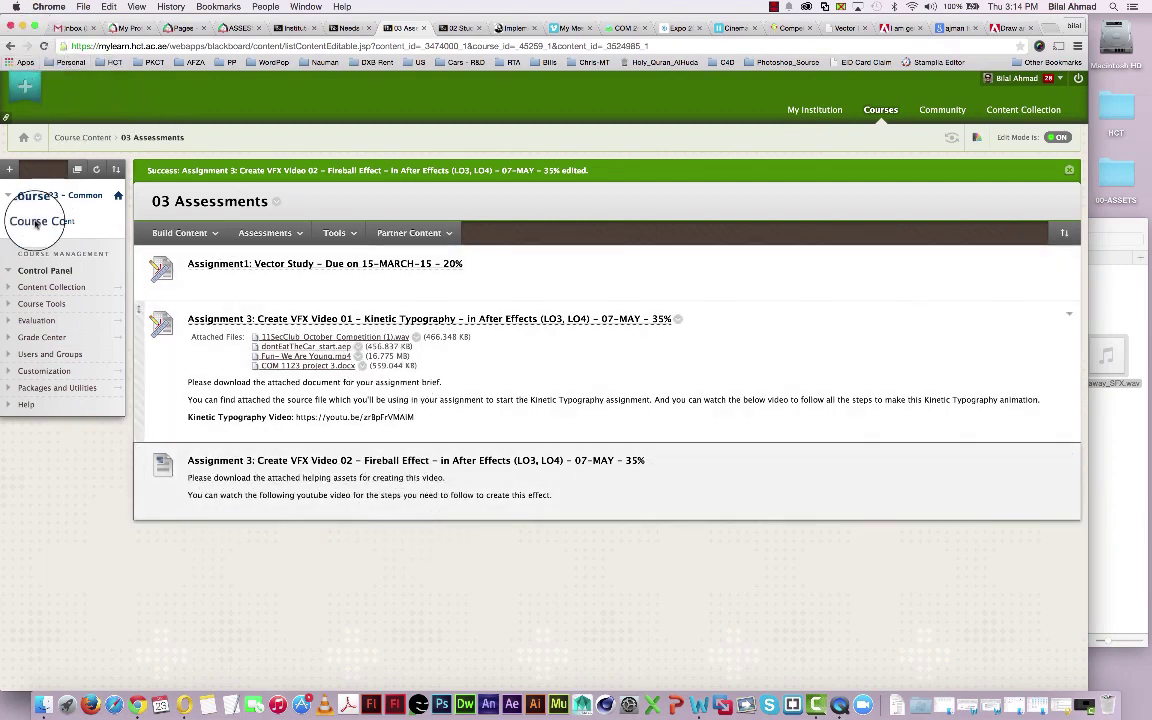
Switch to the LO3_LO4_FireBall_in_your_hand folder in Finder and check the file information of the fireball throw MP4 clip.
{"action": "left_click", "coordinate": [23, 26]}
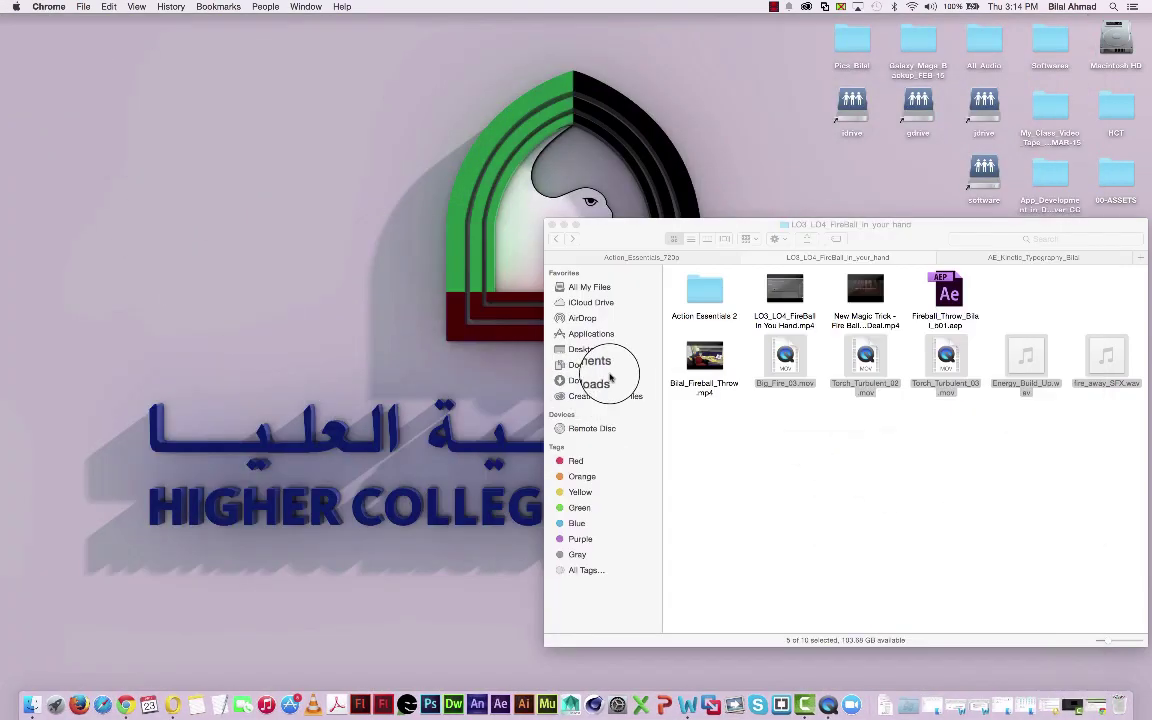
{"action": "left_click", "coordinate": [807, 468]}
{"action": "left_click", "coordinate": [695, 366]}
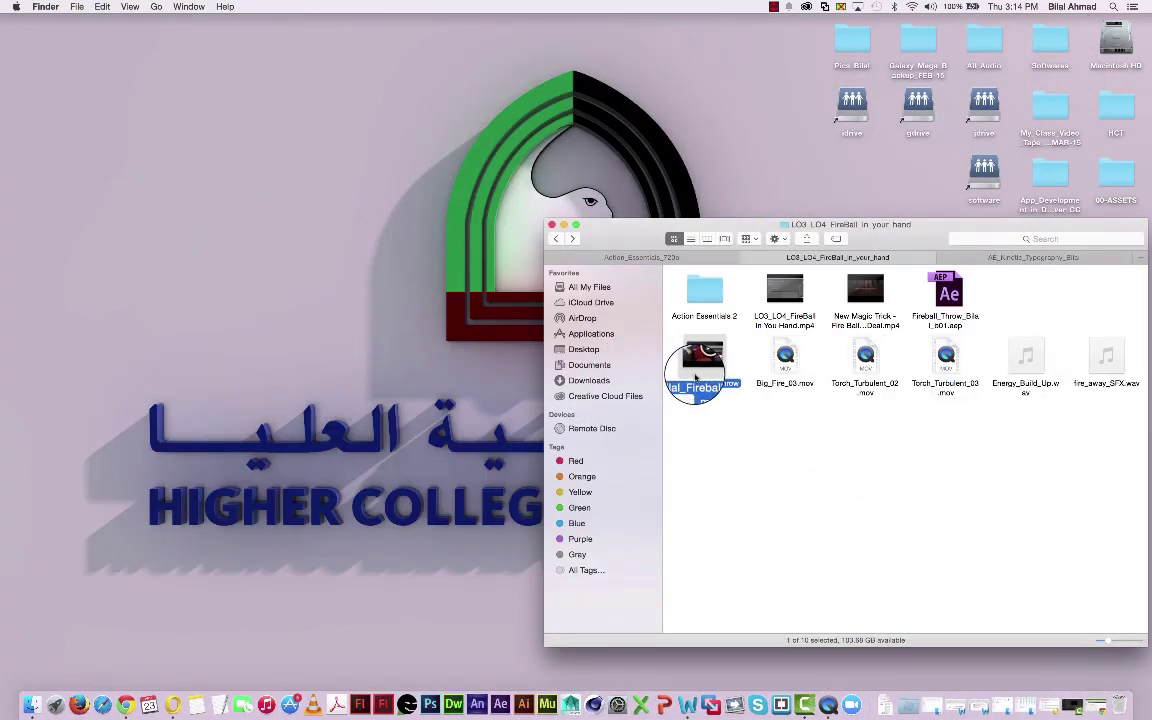
{"action": "right_click", "coordinate": [695, 360]}
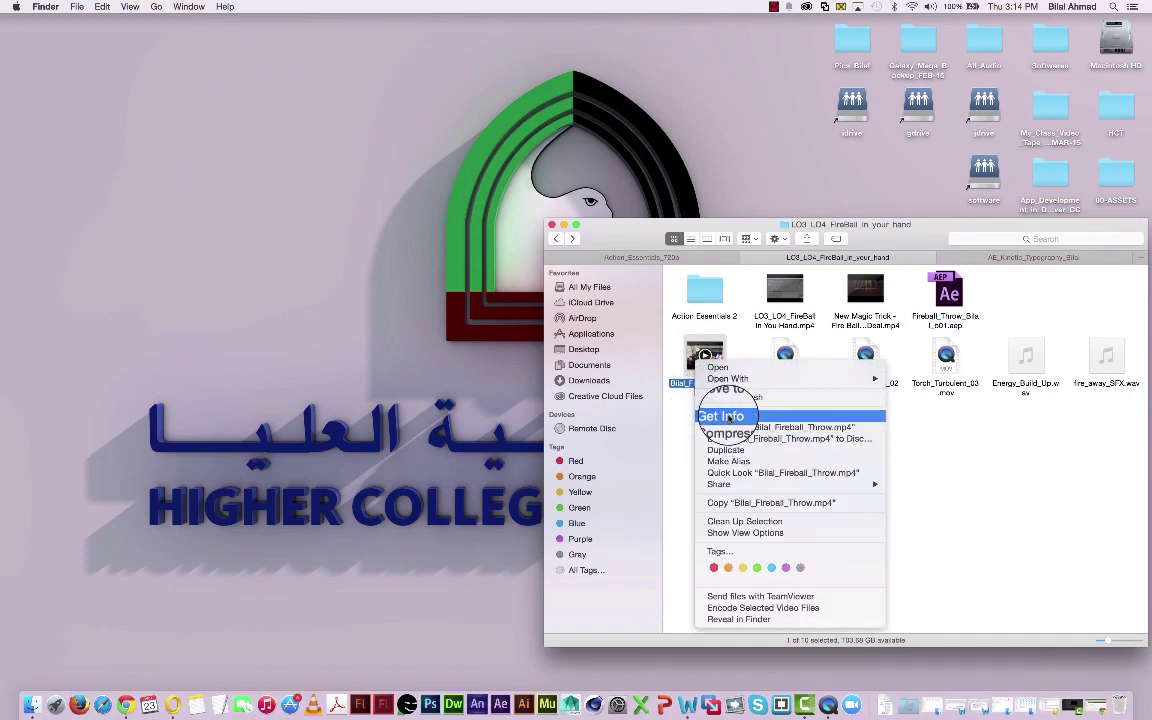
{"action": "left_click", "coordinate": [722, 416]}
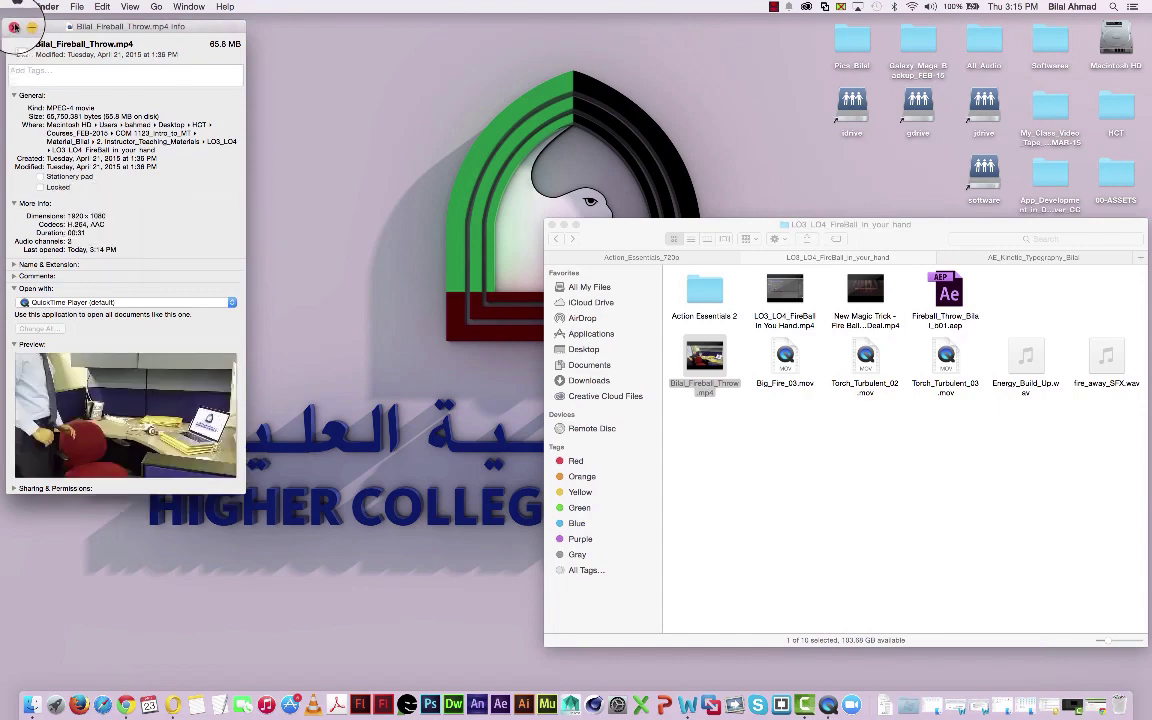
{"action": "left_click", "coordinate": [14, 26]}
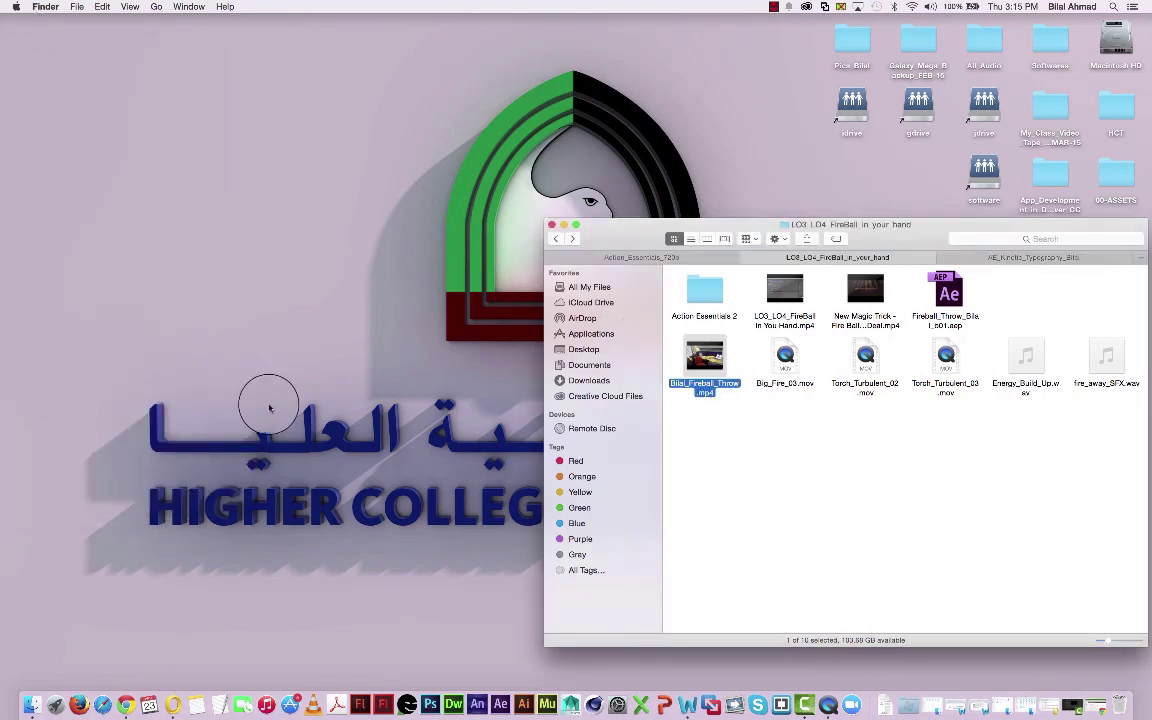
{"action": "left_click", "coordinate": [760, 518]}
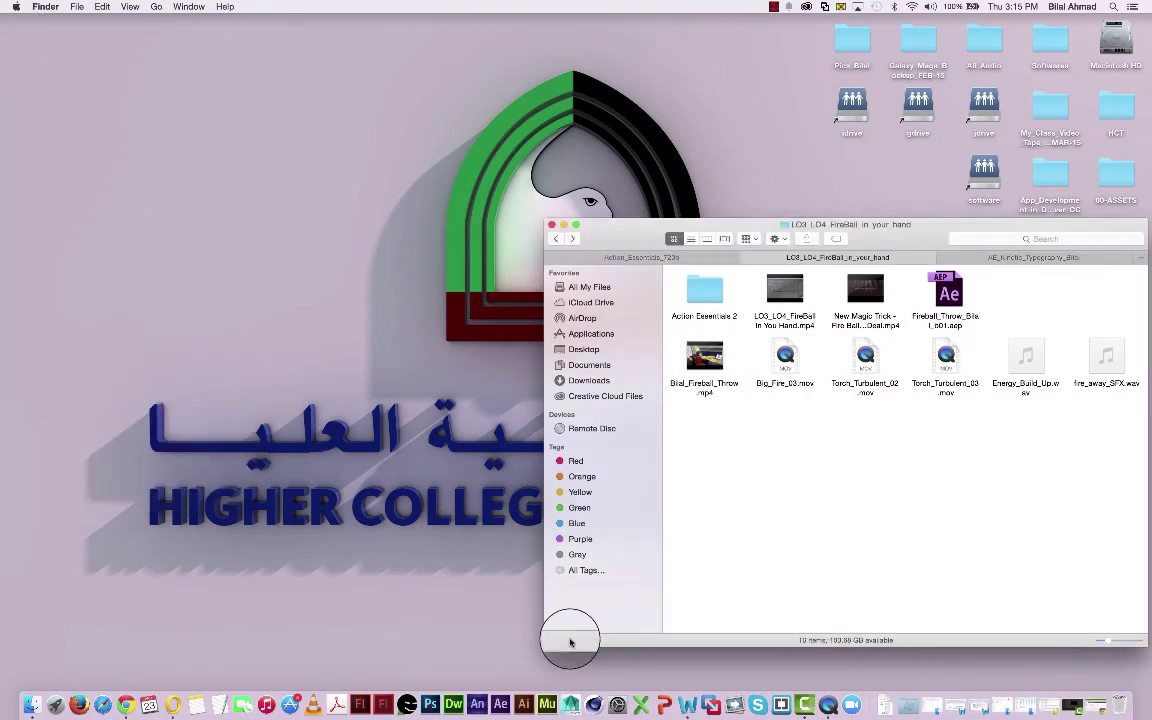
Launch After Effects and set up a new composition named Fireball_Throw_Experiment using the HDTV 1080 24 preset.
{"action": "left_click", "coordinate": [500, 703]}
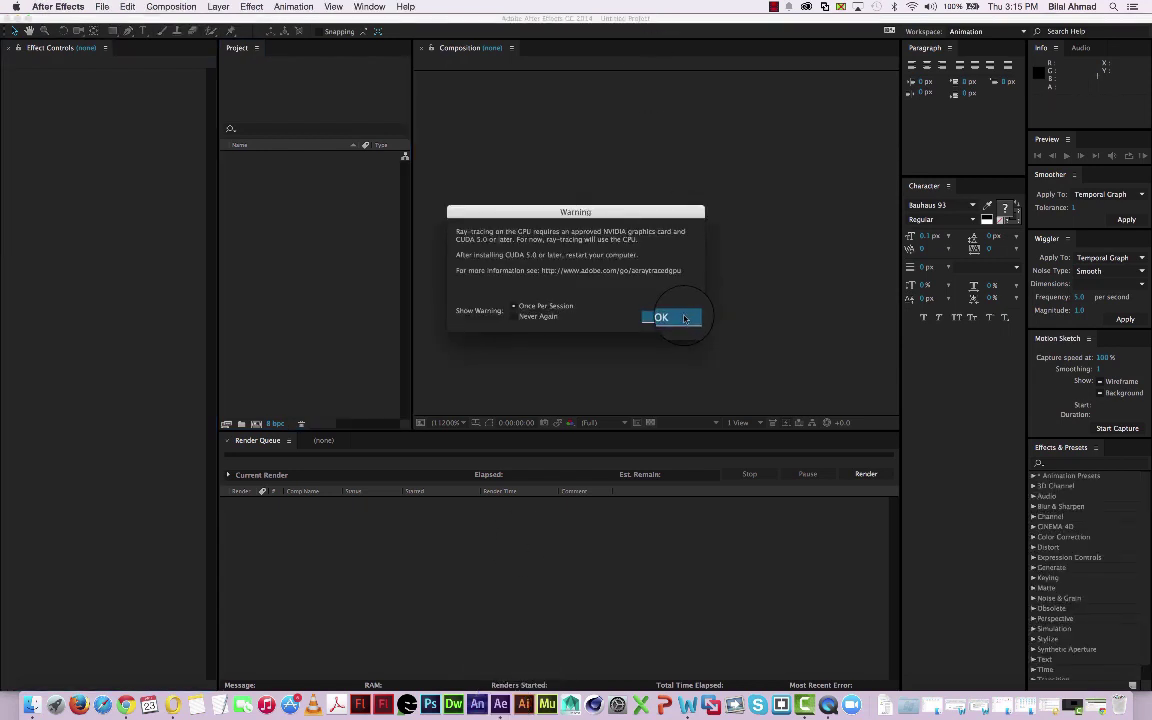
{"action": "left_click", "coordinate": [684, 318]}
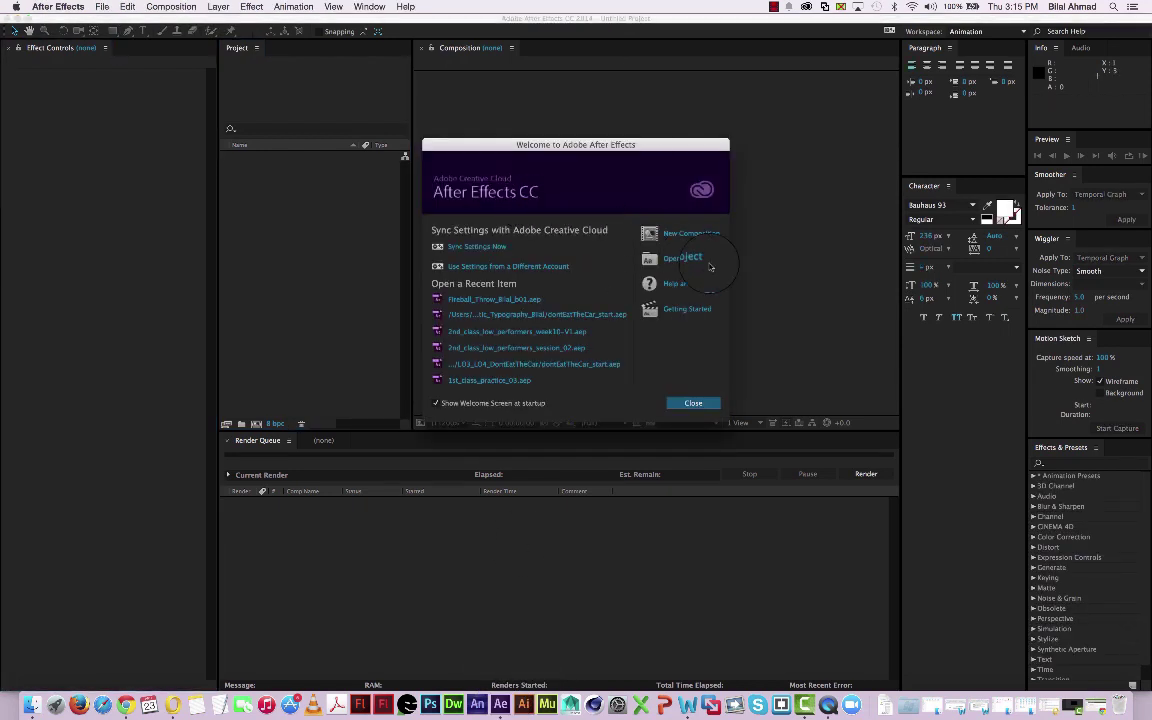
{"action": "left_click", "coordinate": [694, 236]}
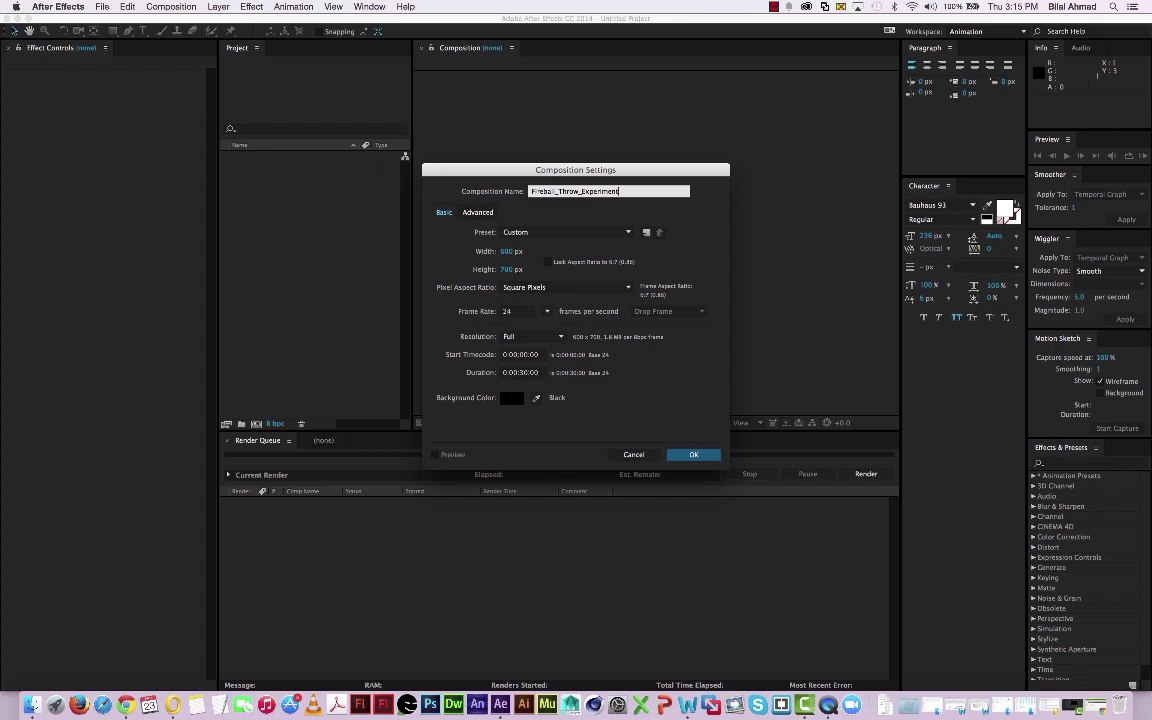
{"action": "left_click", "coordinate": [537, 237]}
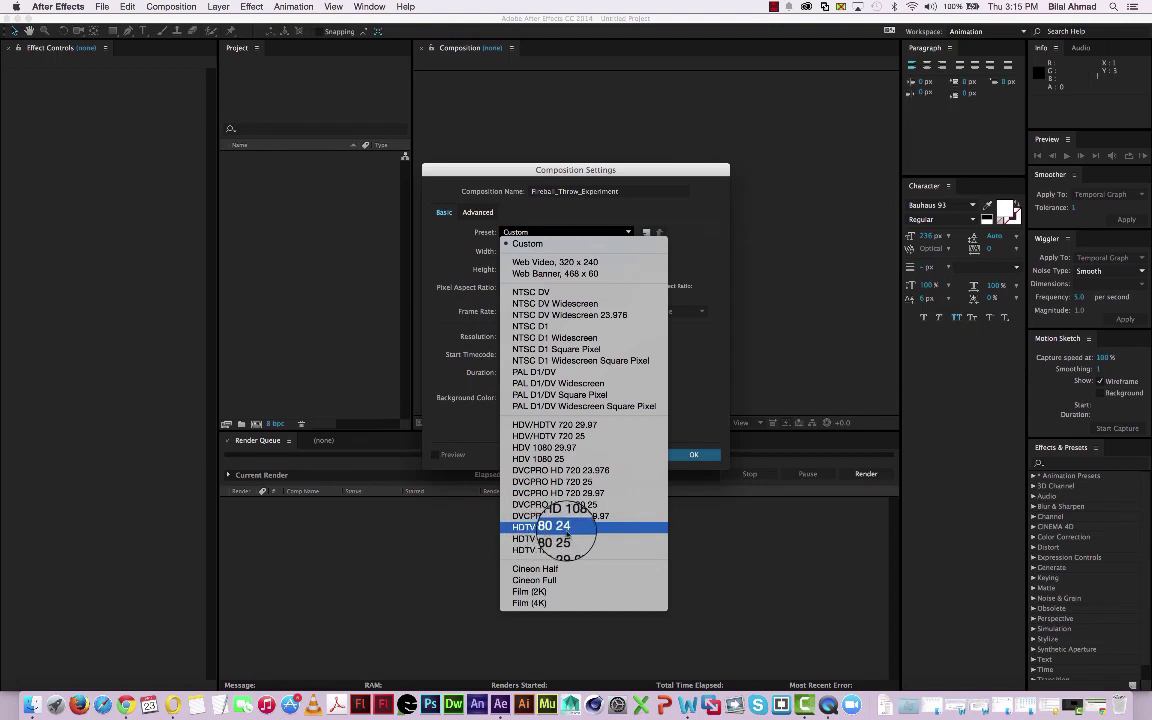
{"action": "left_click", "coordinate": [566, 530]}
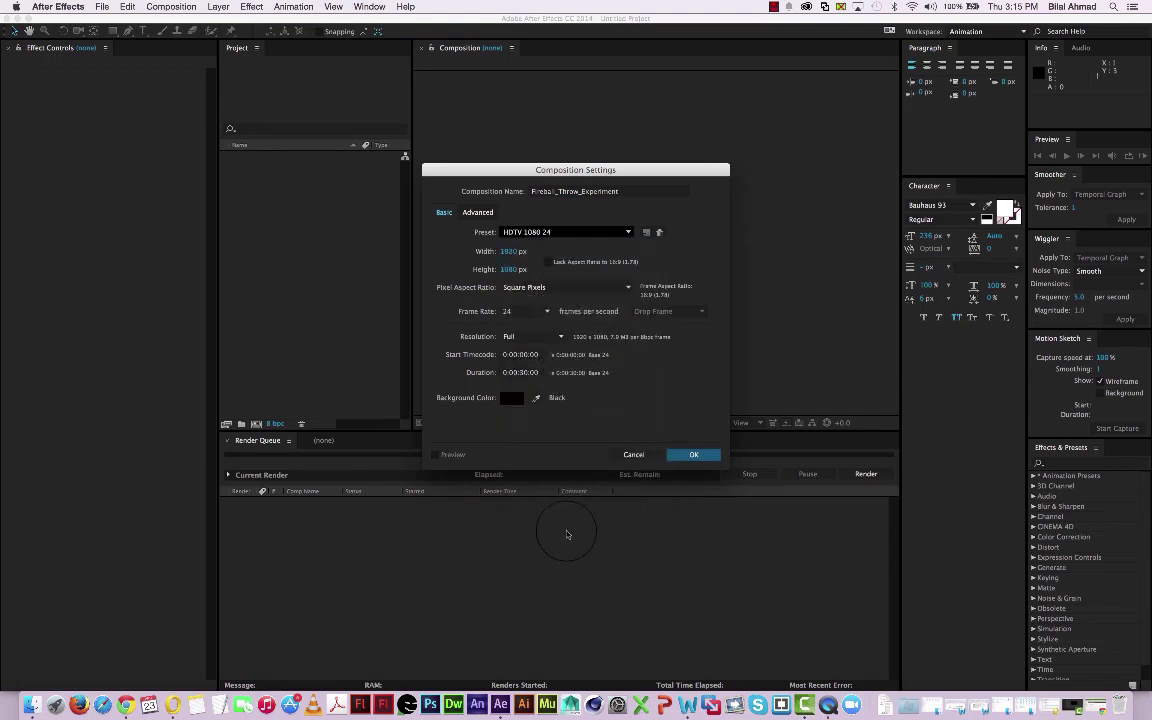
Check the fireball throw clip's length in QuickTime Player and create the composition with a duration of 0:00:30:00.
{"action": "left_click", "coordinate": [523, 376]}
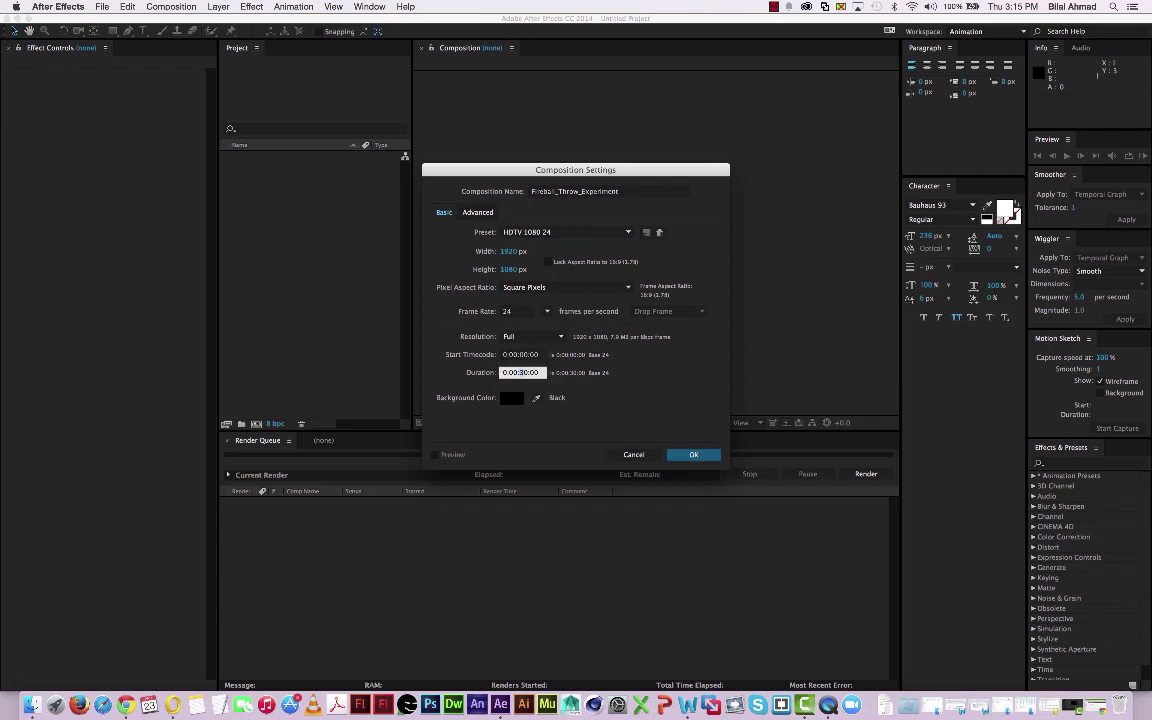
{"action": "key", "text": "super+Tab"}
{"action": "key", "text": "super+Tab"}
{"action": "key", "text": "super+Tab"}
{"action": "key", "text": "super+Tab"}
{"action": "key", "text": "super+Tab"}
{"action": "key", "text": "super+Tab"}
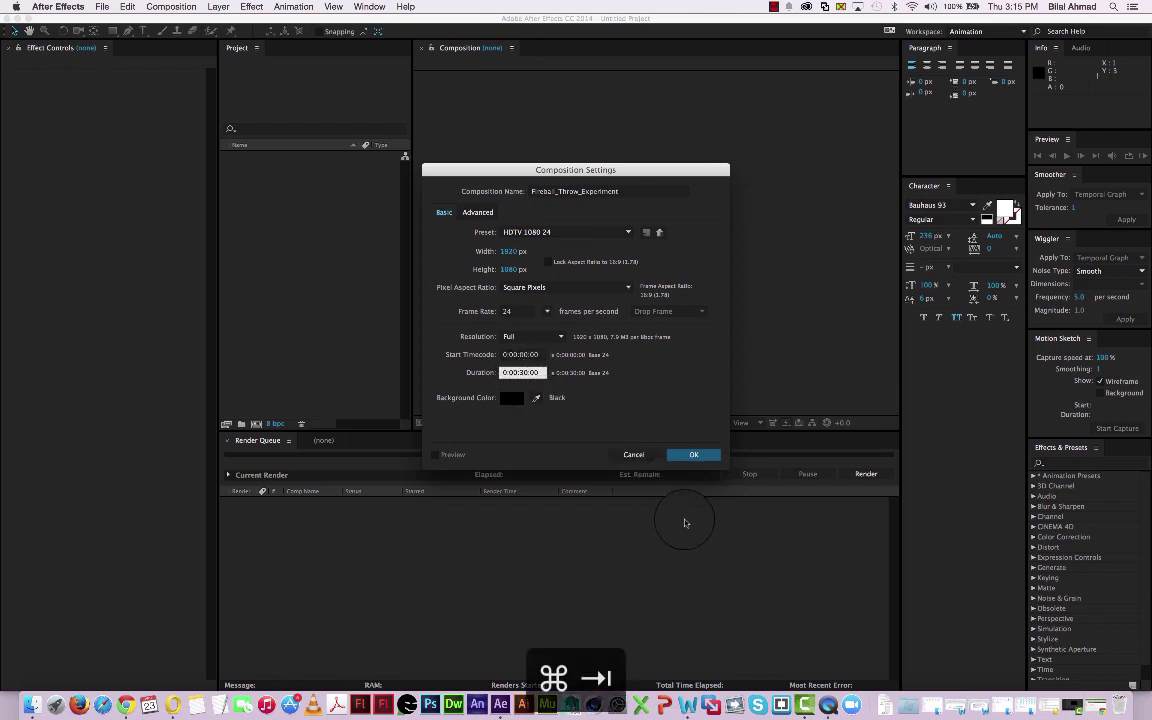
{"action": "key", "text": "super+Tab"}
{"action": "key", "text": "super+Tab"}
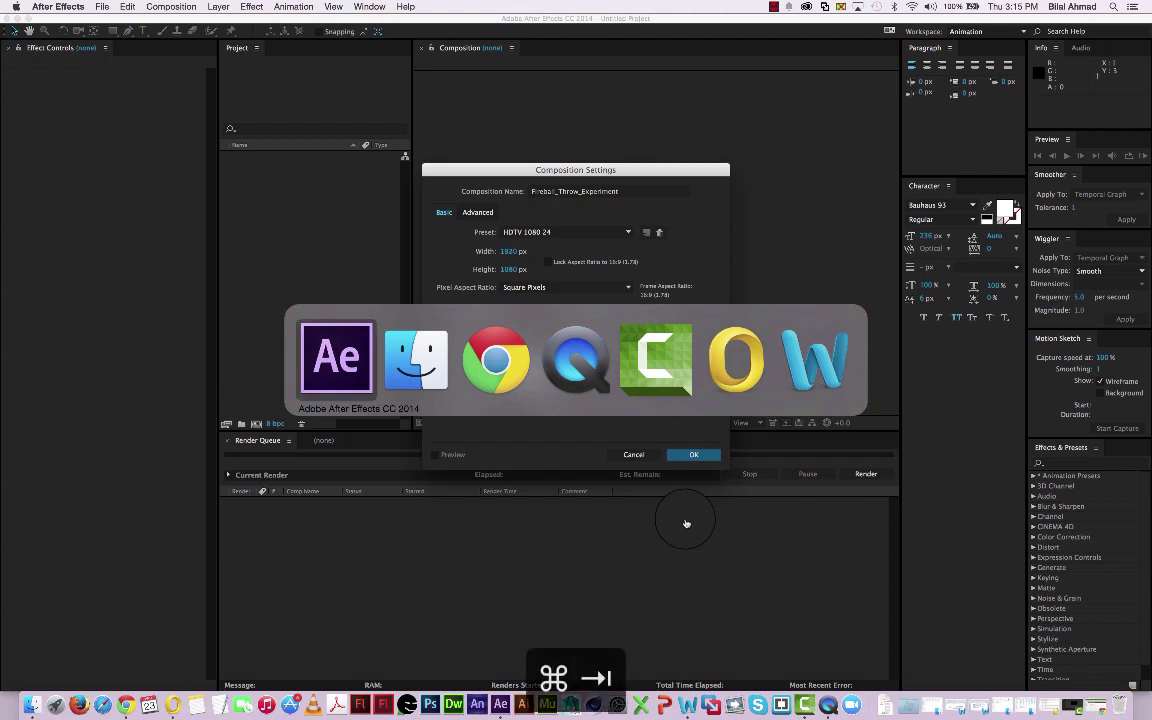
{"action": "left_click", "coordinate": [705, 357]}
{"action": "double_click", "coordinate": [705, 357]}
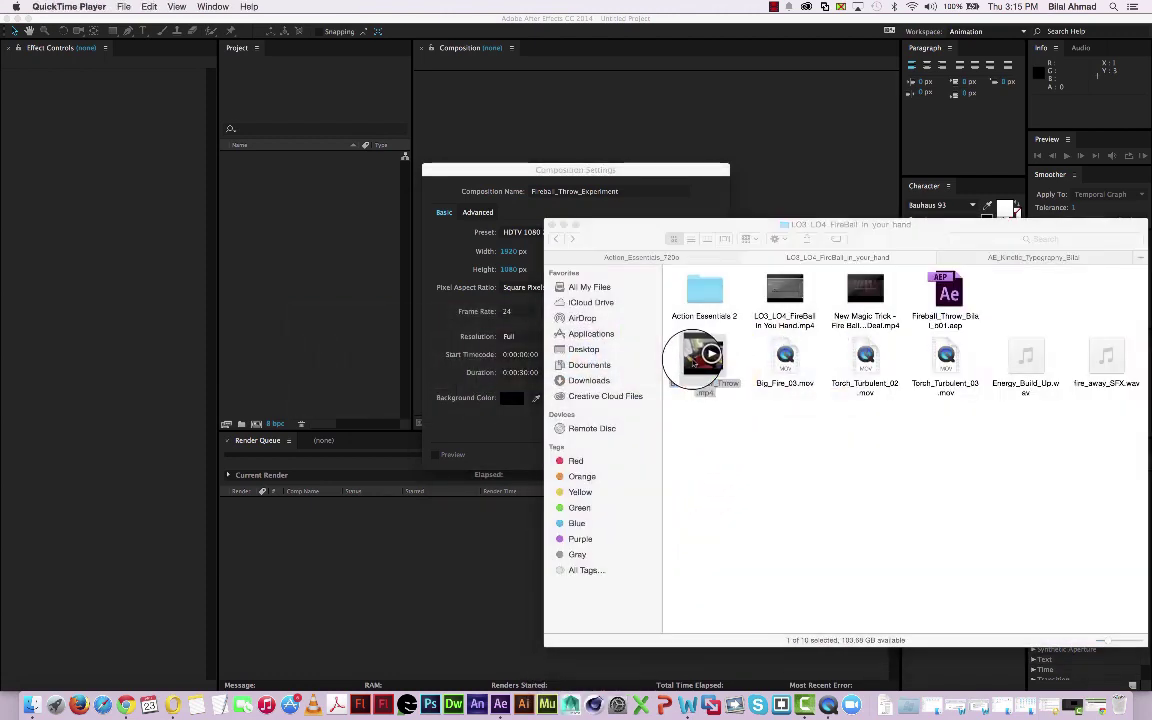
{"action": "left_click", "coordinate": [667, 582]}
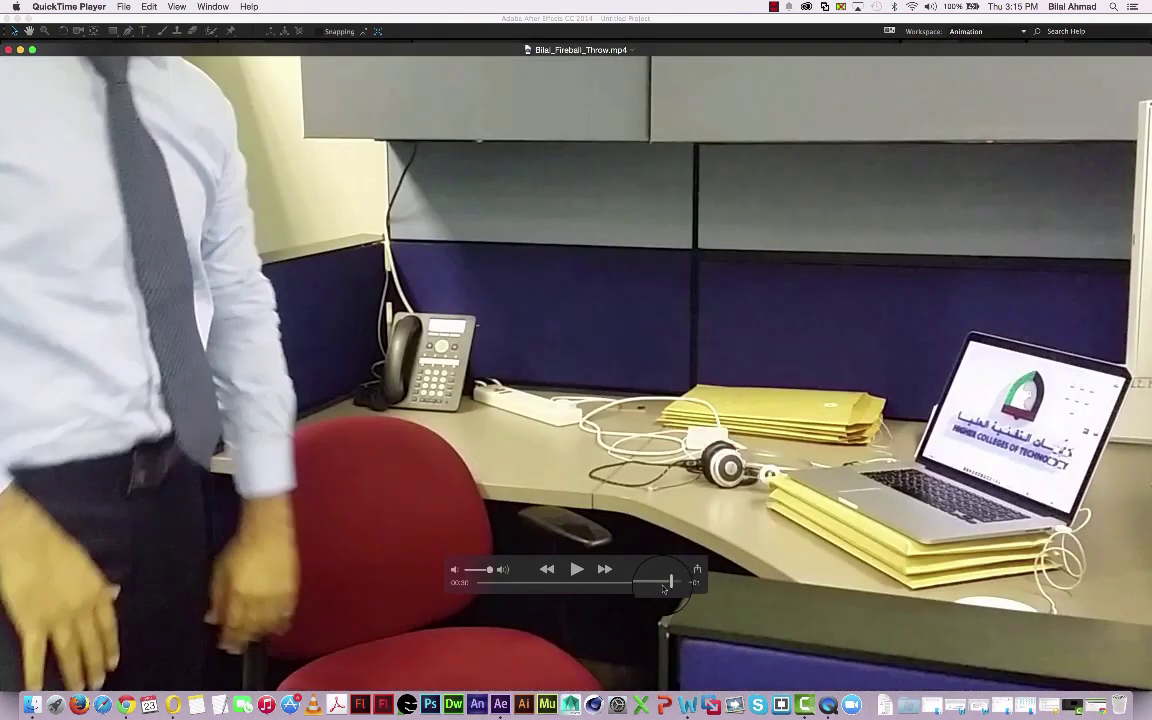
{"action": "key", "text": "super+w"}
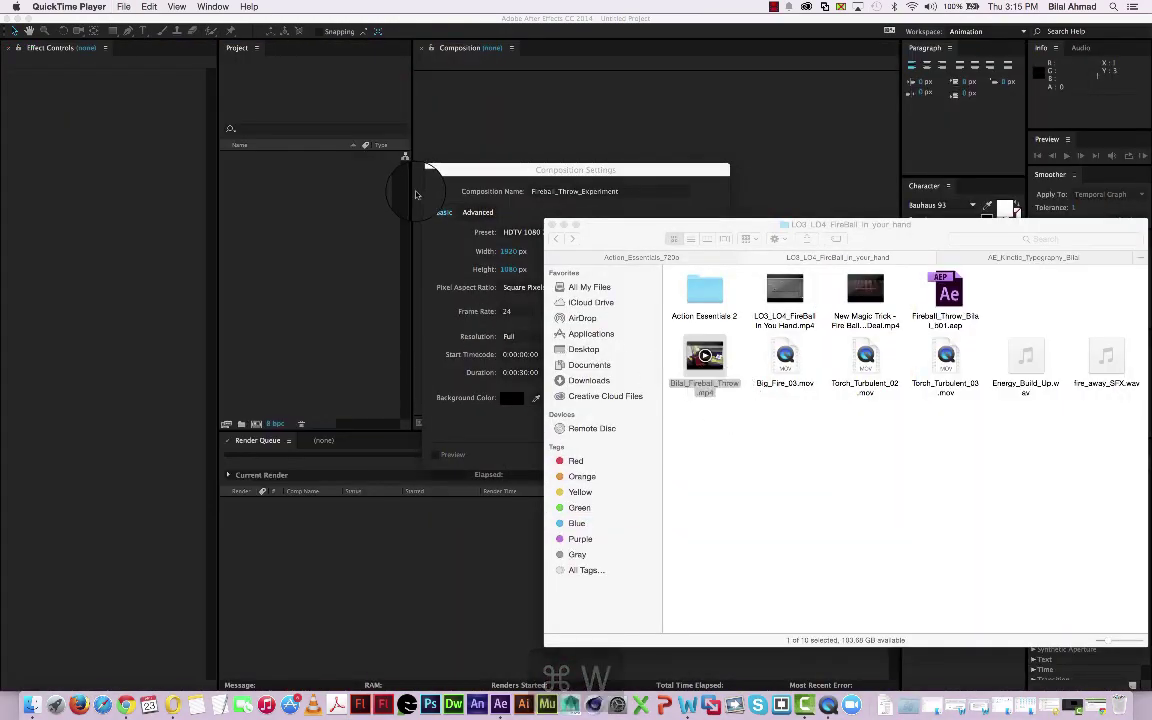
{"action": "left_click", "coordinate": [486, 171]}
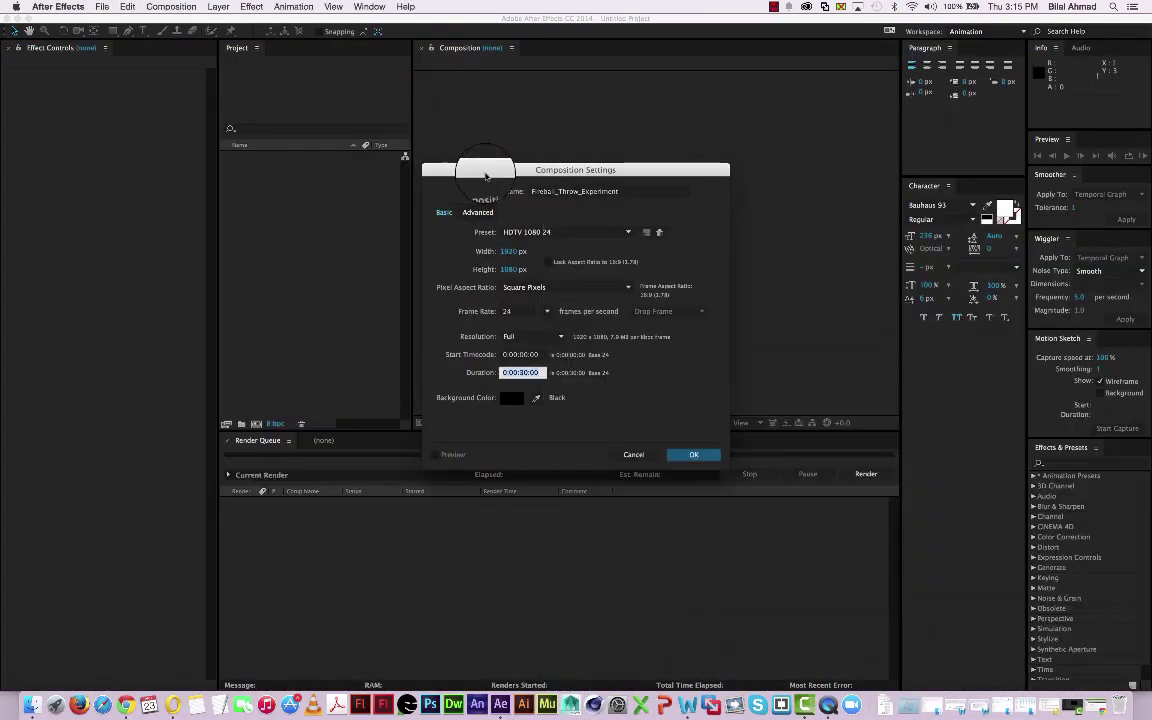
{"action": "left_click", "coordinate": [690, 455]}
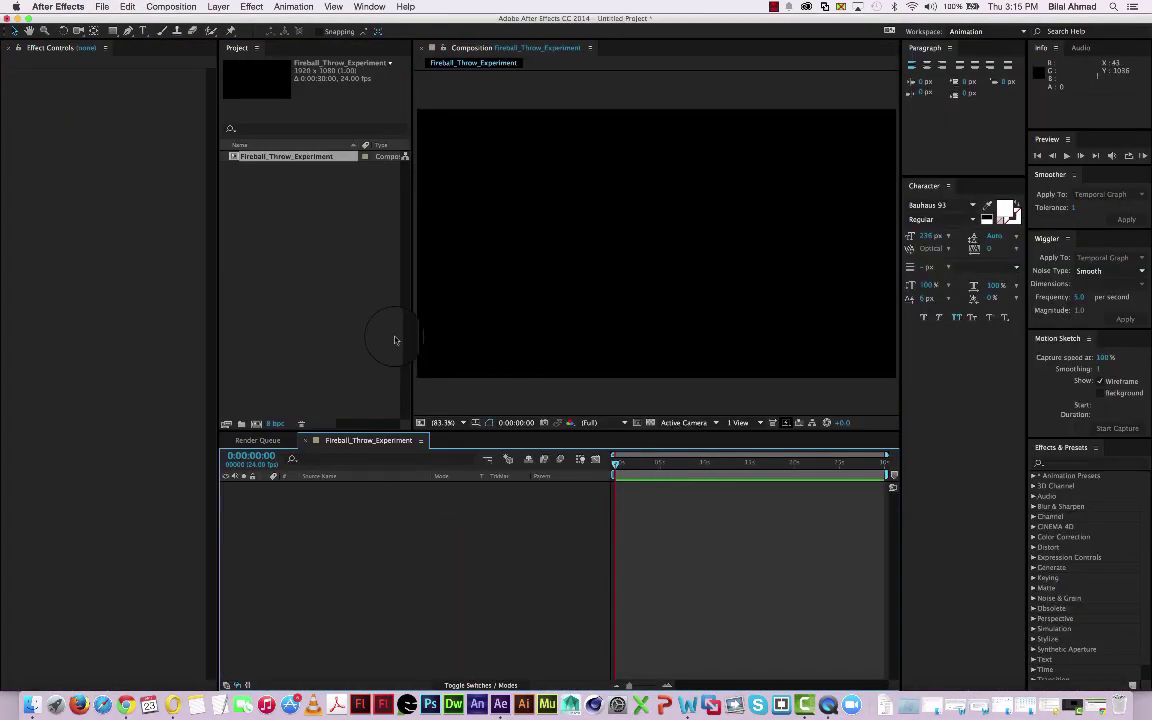
Import the fireball throw MP4, Big_Fire_03.mov, Energy_Build_Up.wav, fire_away_SFX.wav, Torch_Turbulent_02.mov and Torch_Turbulent_03.mov as footage.
{"action": "double_click", "coordinate": [311, 264]}
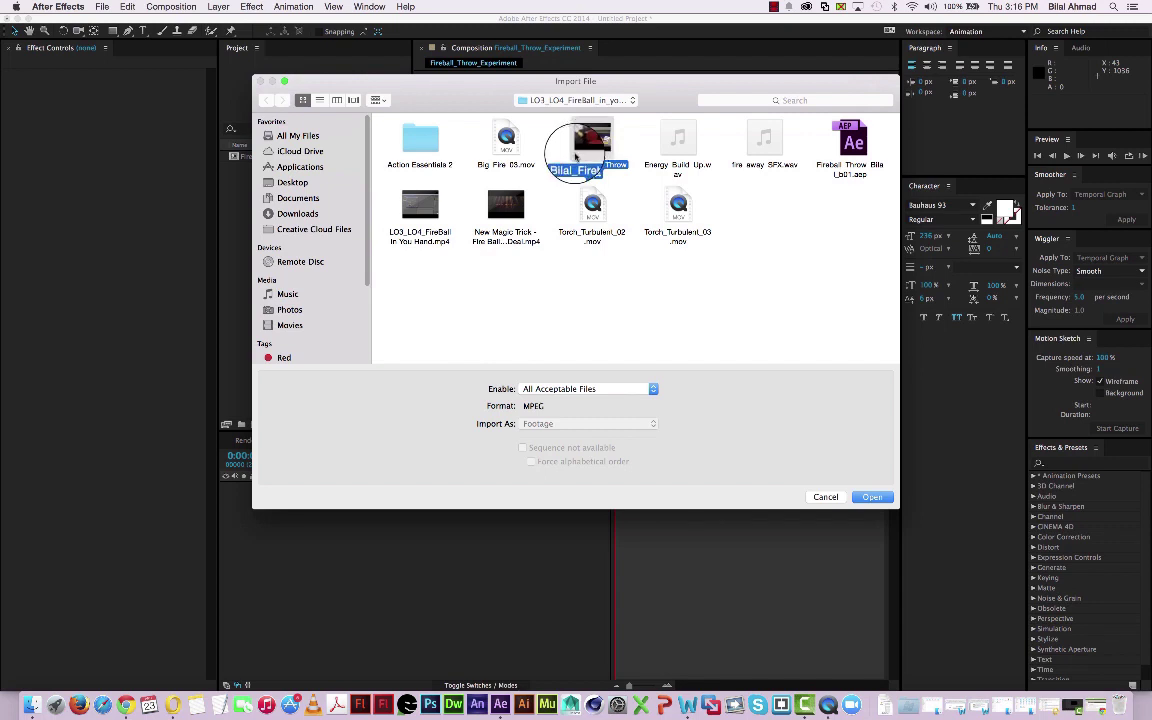
{"action": "left_click", "coordinate": [503, 145], "text": "super"}
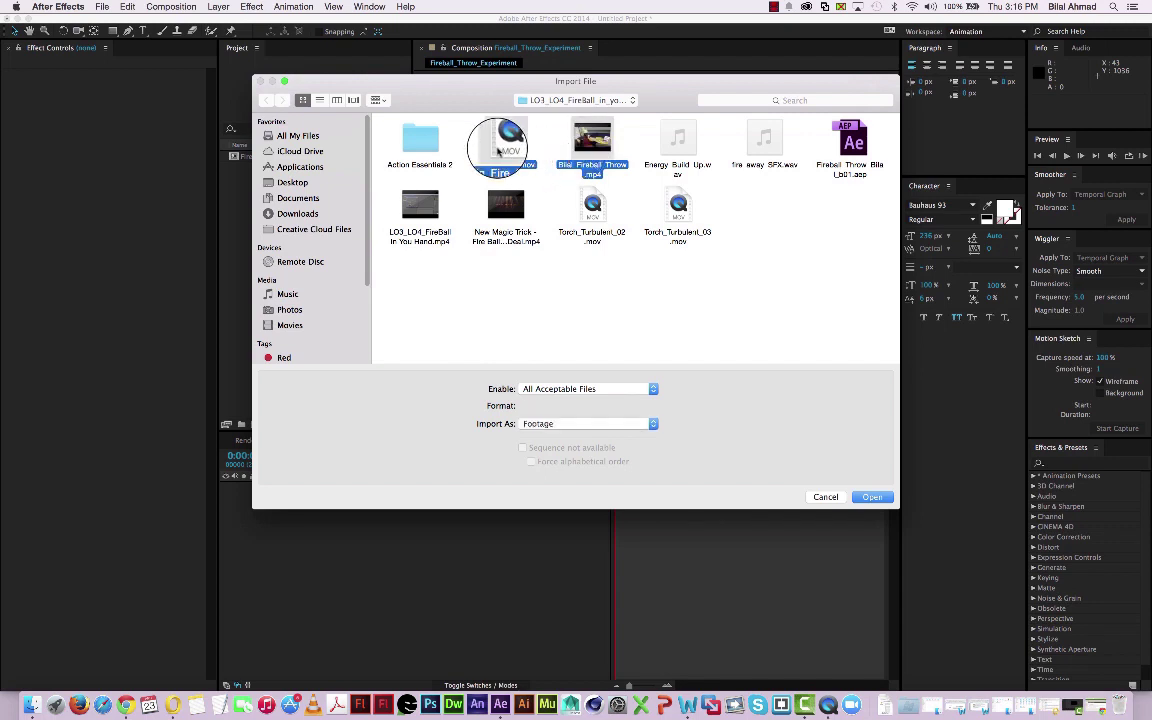
{"action": "left_click", "coordinate": [677, 157], "text": "super"}
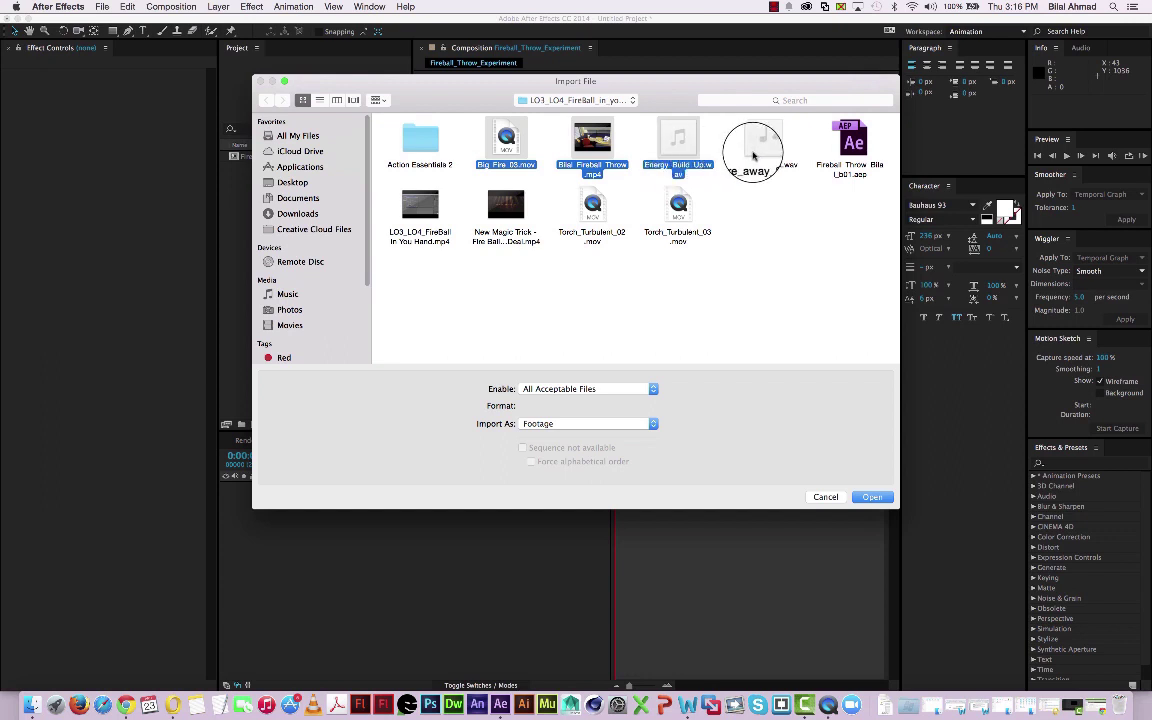
{"action": "left_click", "coordinate": [677, 213], "text": "super"}
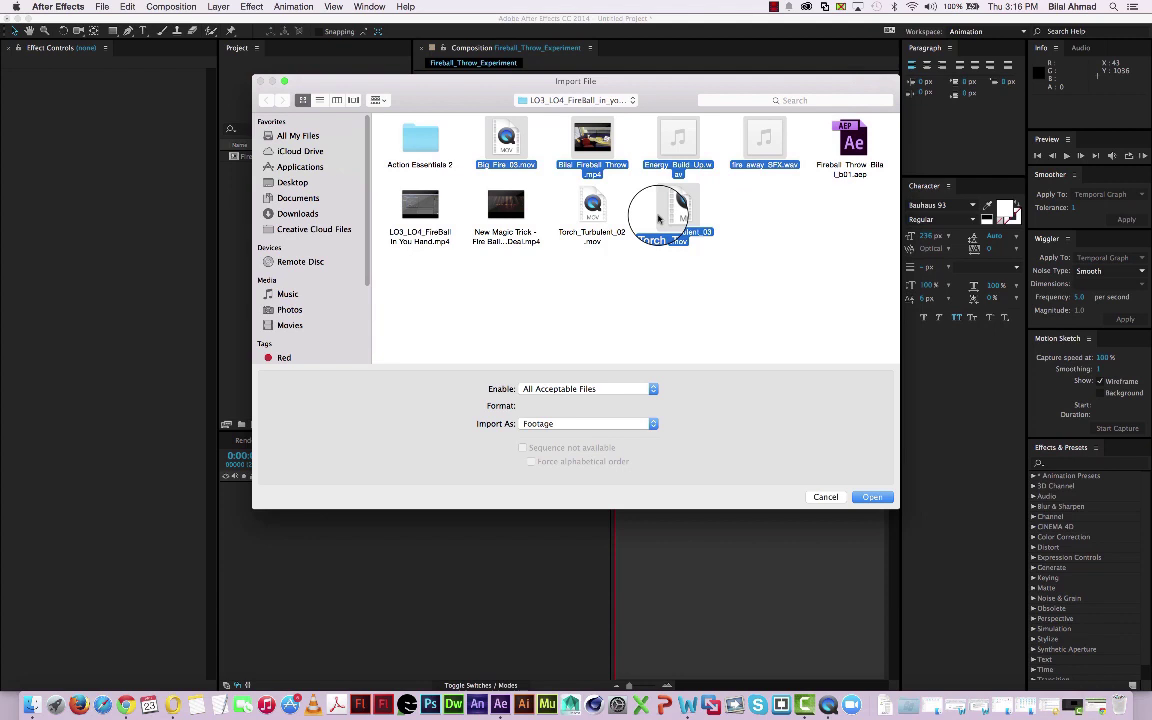
{"action": "left_click", "coordinate": [593, 213], "text": "super"}
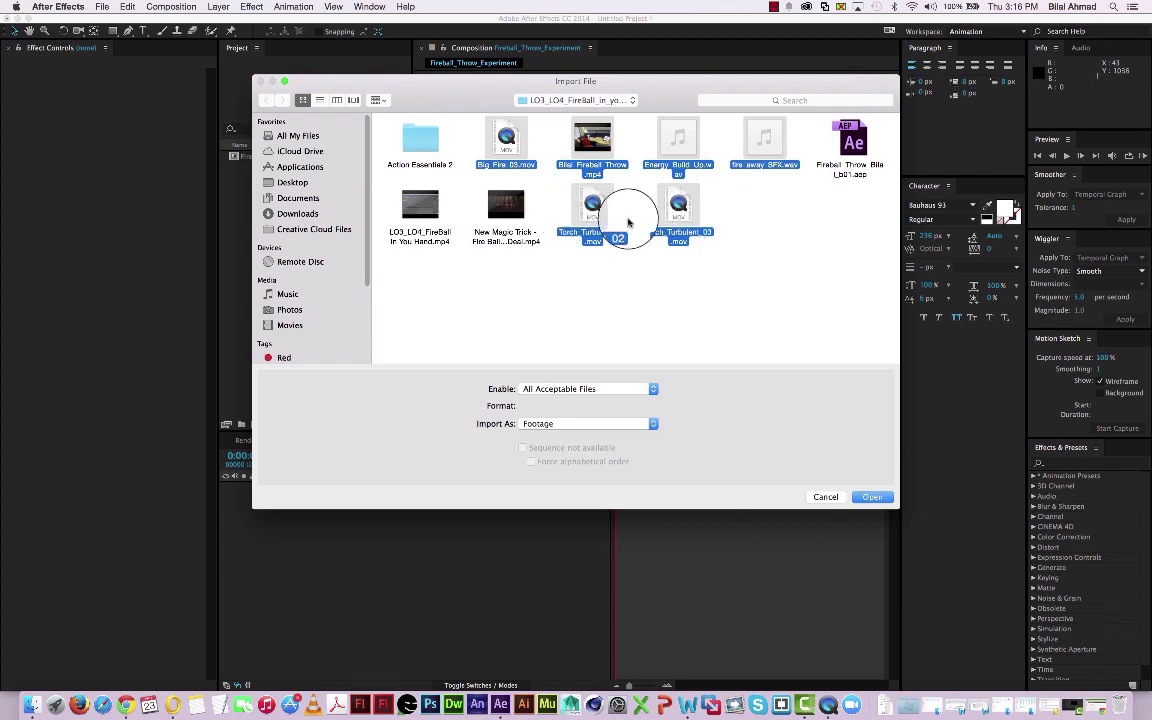
{"action": "left_click", "coordinate": [874, 497]}
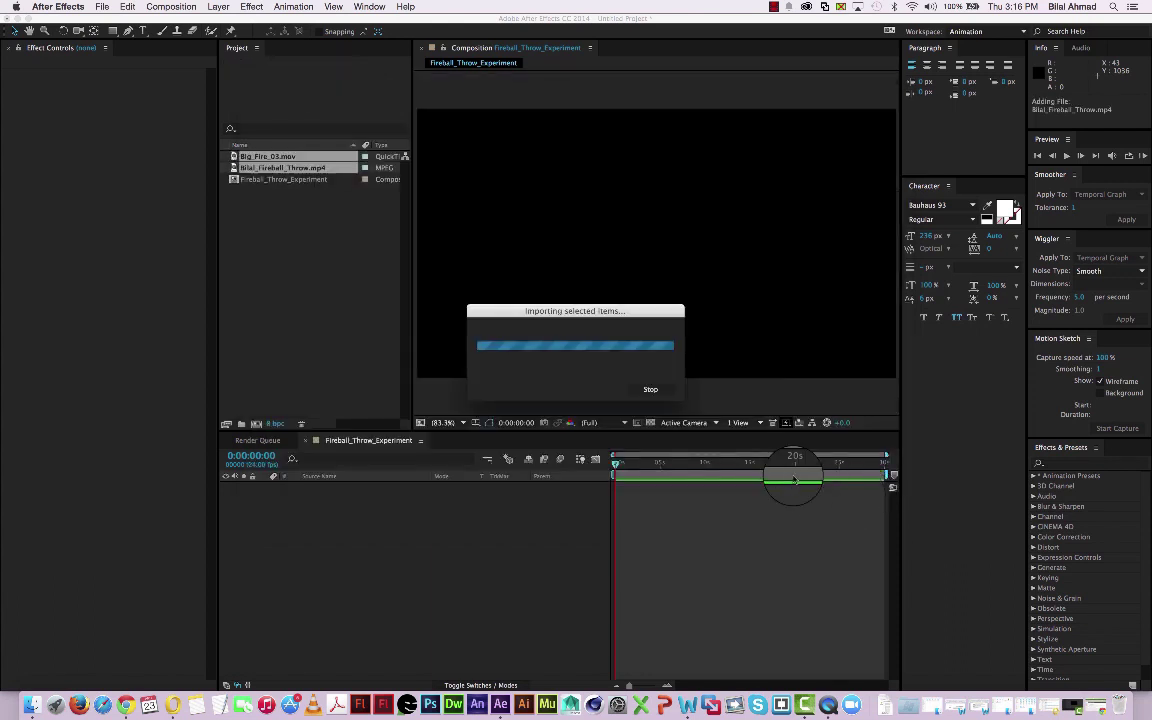
{"action": "left_click_drag", "start_coordinate": [276, 200], "coordinate": [275, 283]}
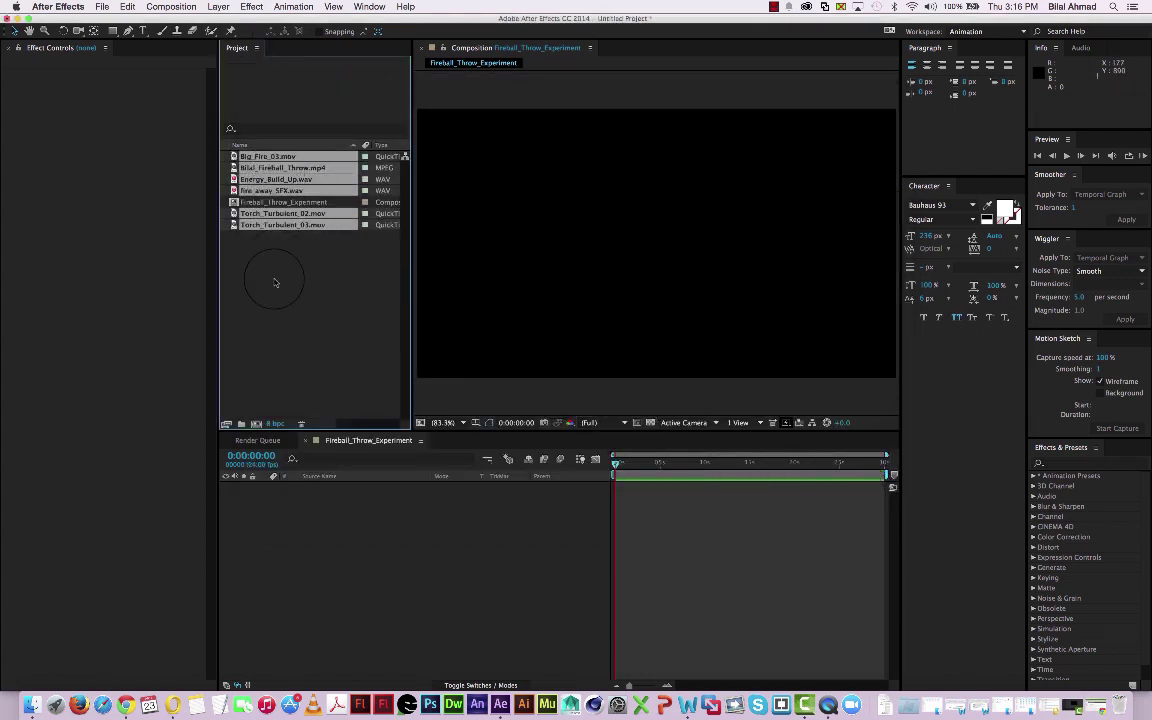
{"action": "left_click", "coordinate": [279, 287]}
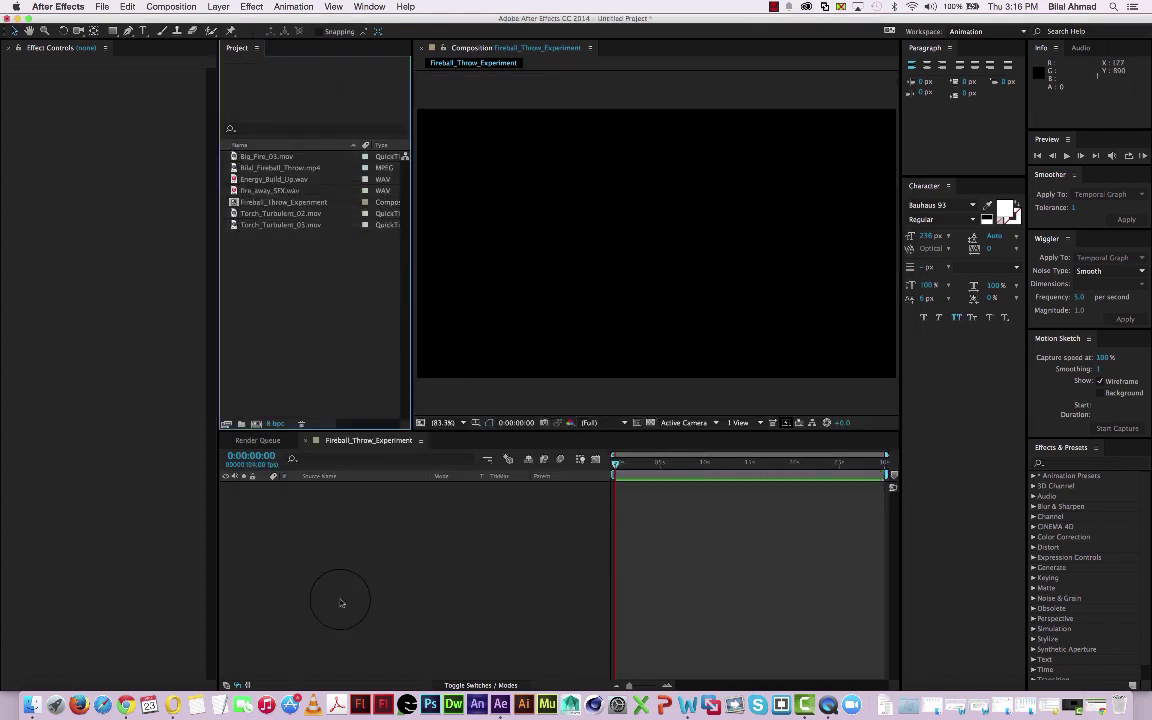
{"action": "left_click", "coordinate": [435, 562]}
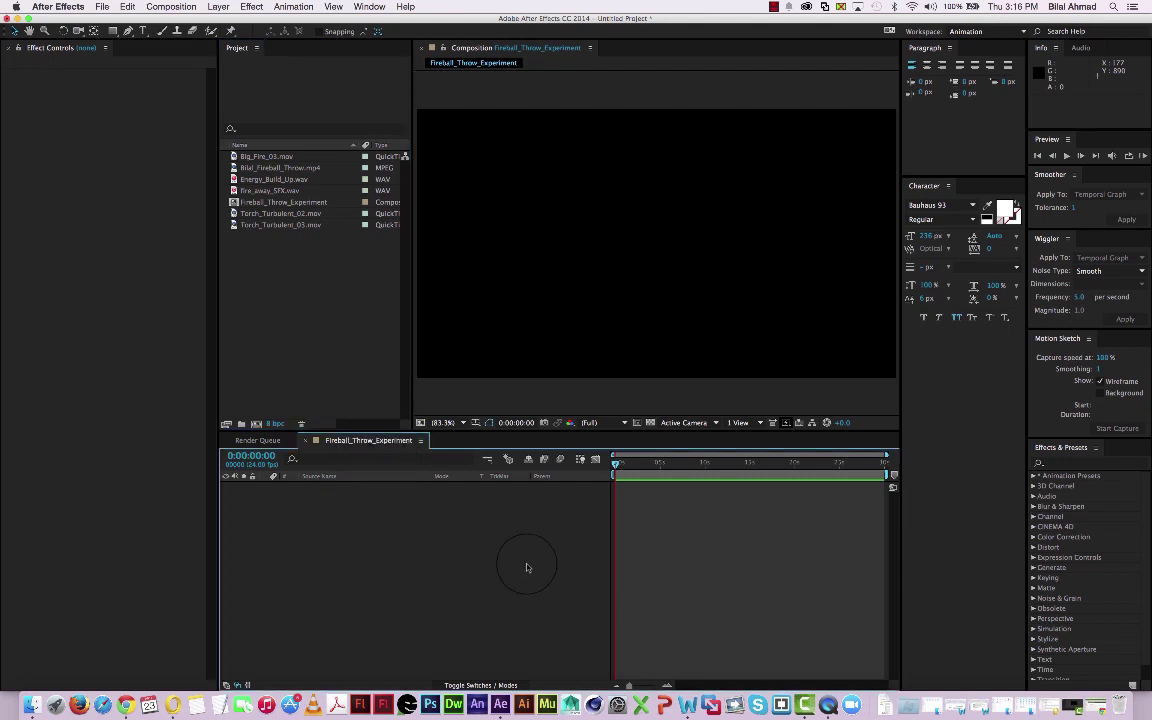
Add the fireball throw MP4 footage as a layer in the Fireball_Throw_Experiment timeline.
{"action": "left_click", "coordinate": [262, 202]}
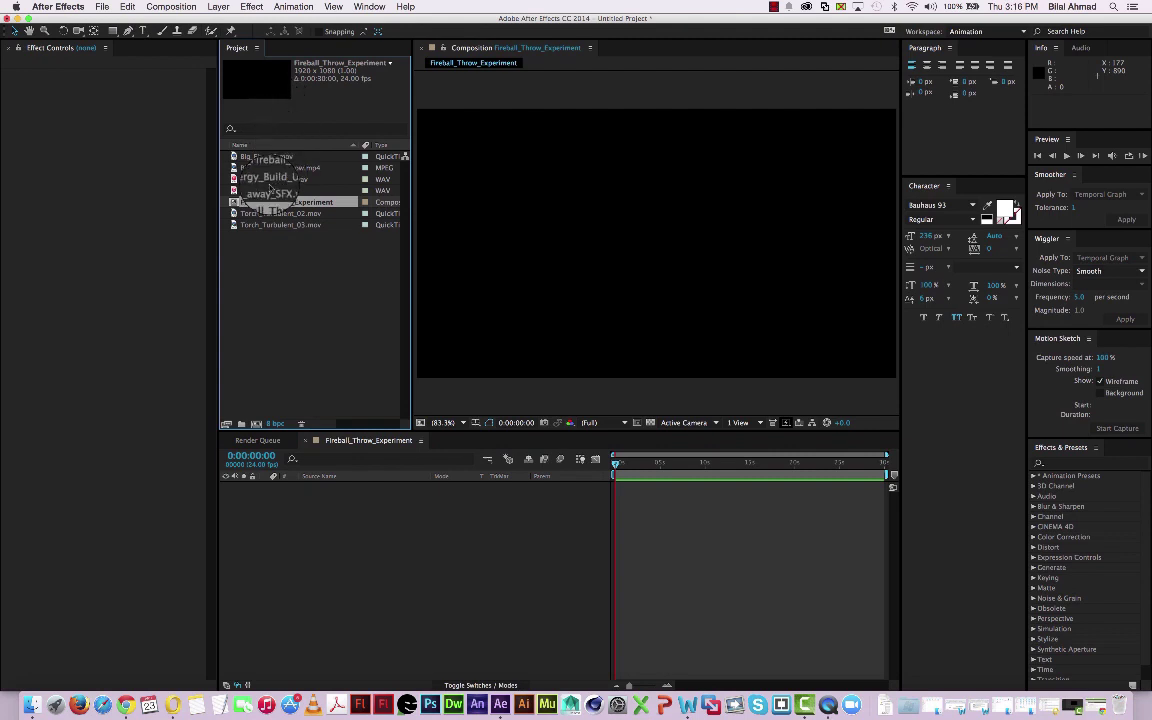
{"action": "left_click", "coordinate": [254, 168]}
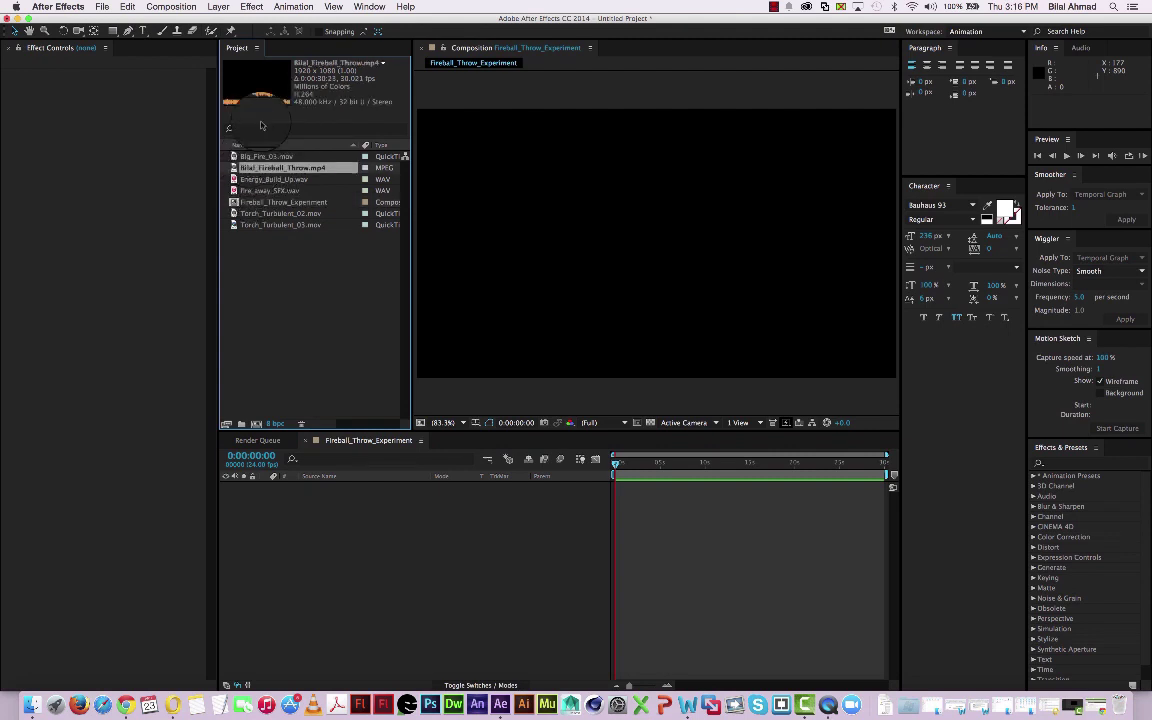
{"action": "left_click_drag", "start_coordinate": [254, 170], "coordinate": [309, 485]}
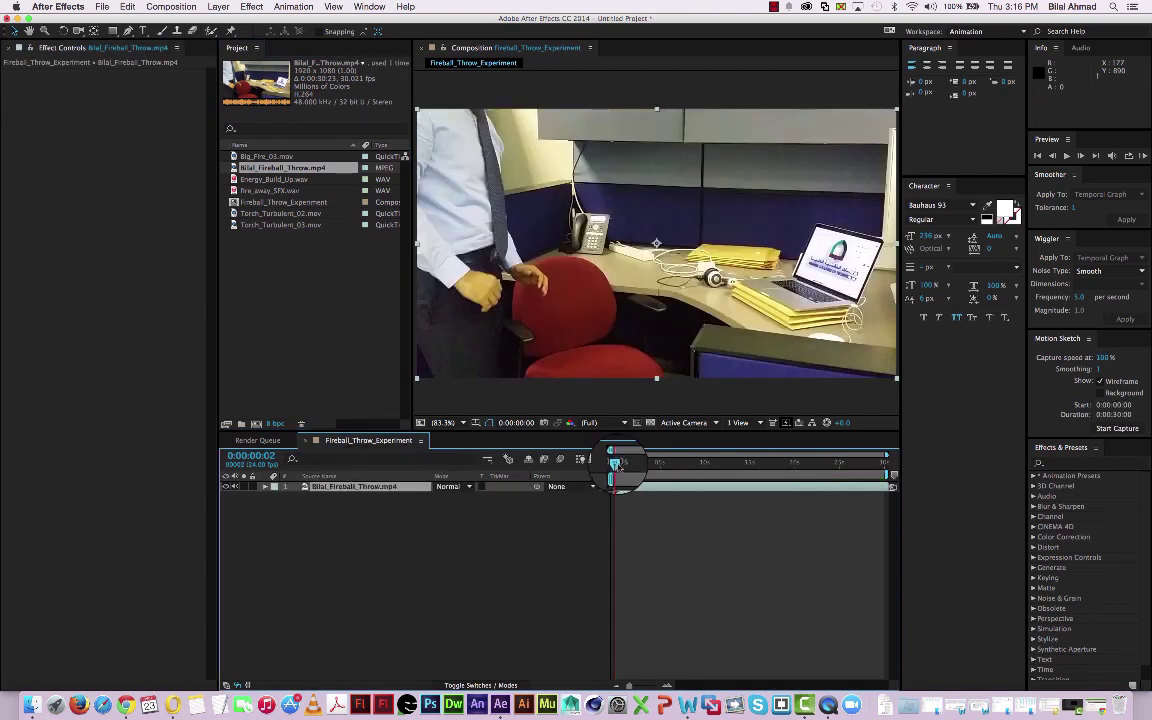
Trim the video layer's in point to 0:00:19:04, slide the clip to the composition's start, and return the playhead to 0:00:00:00.
{"action": "left_click_drag", "start_coordinate": [617, 465], "coordinate": [787, 477]}
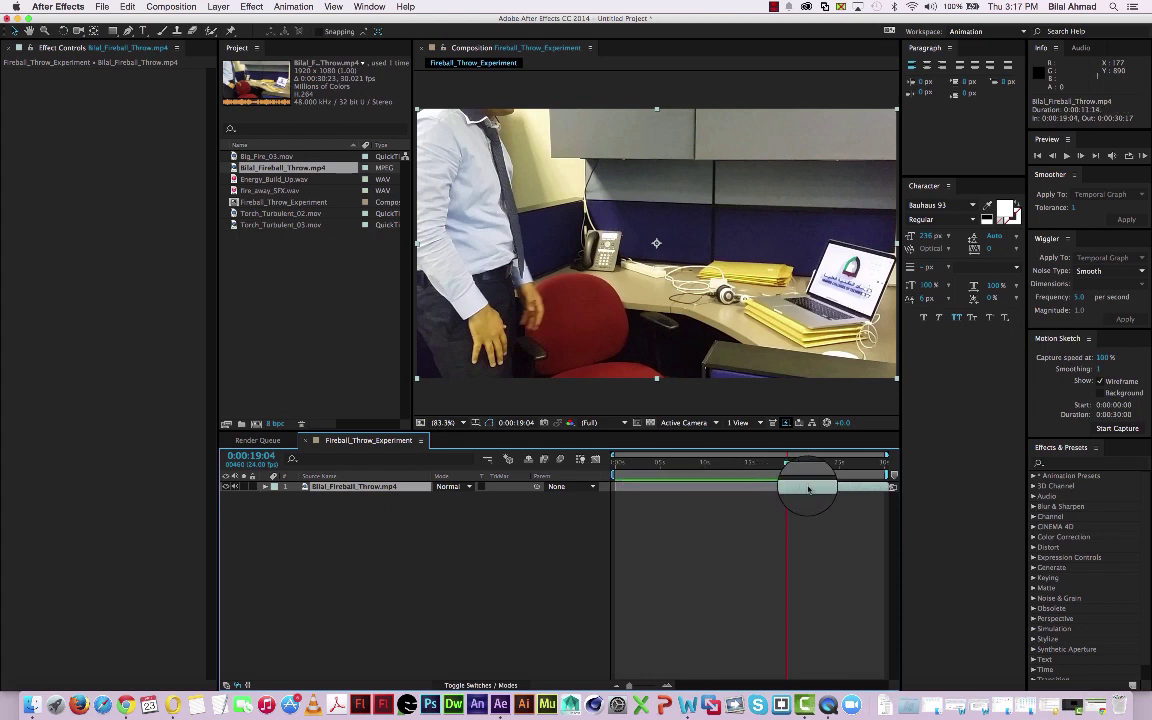
{"action": "left_click_drag", "start_coordinate": [808, 488], "coordinate": [670, 490]}
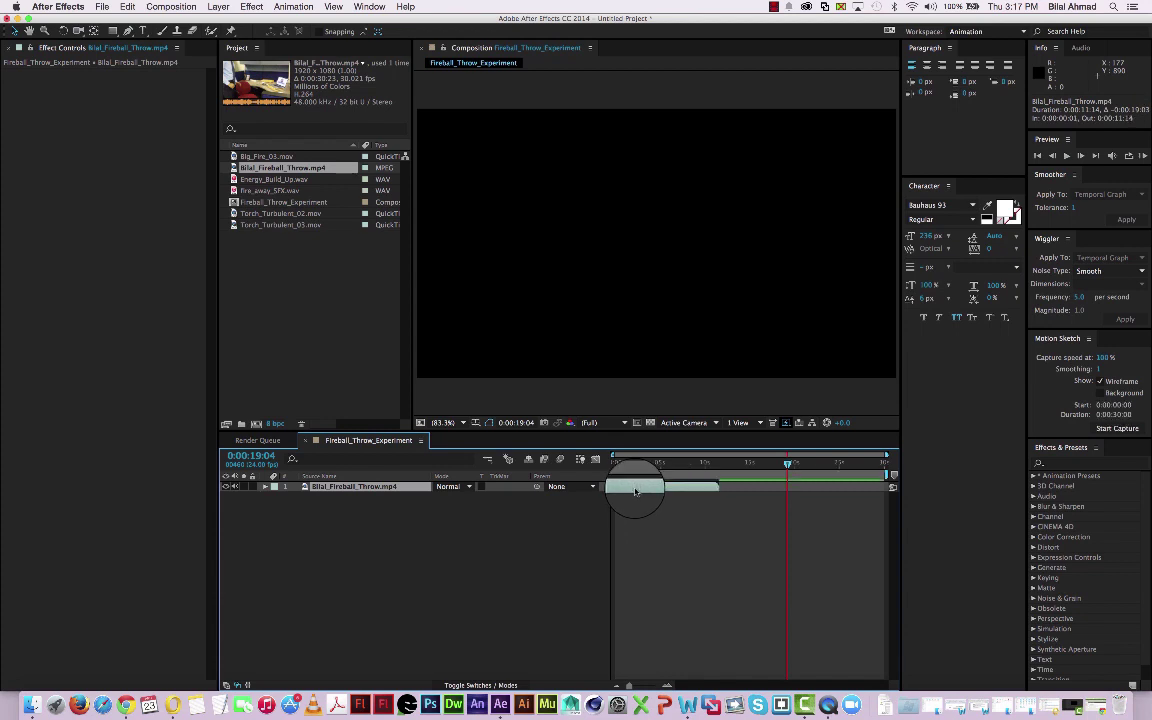
{"action": "left_click", "coordinate": [663, 527]}
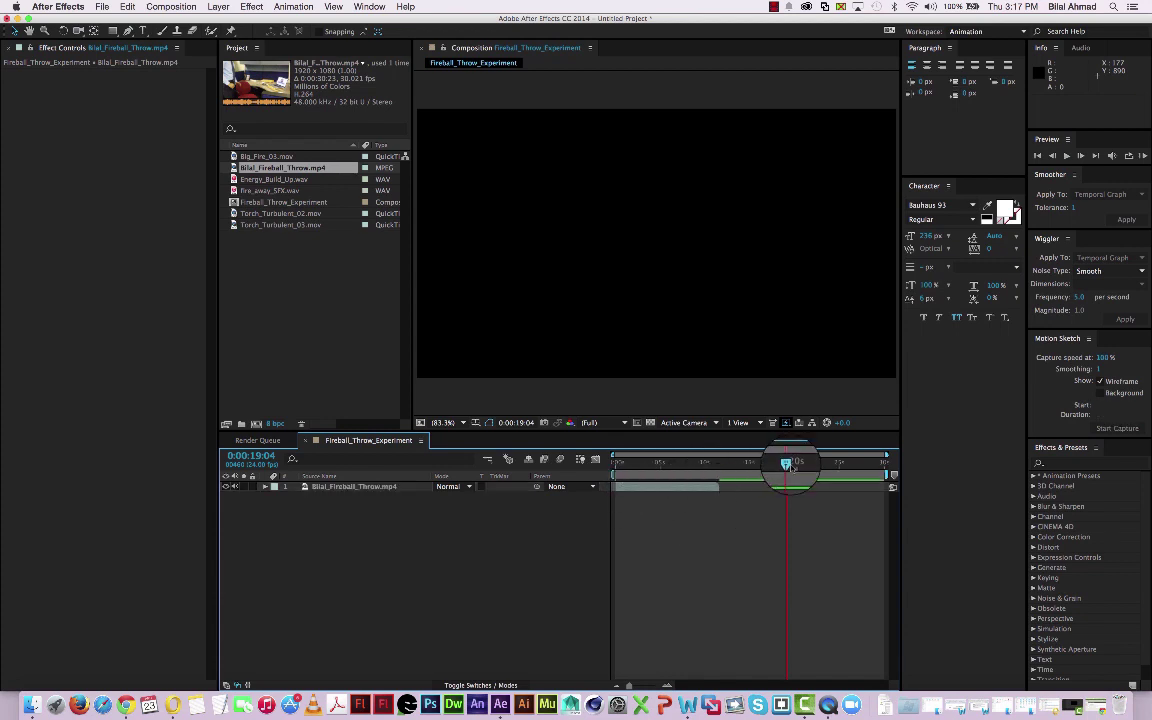
{"action": "left_click_drag", "start_coordinate": [786, 463], "coordinate": [614, 465]}
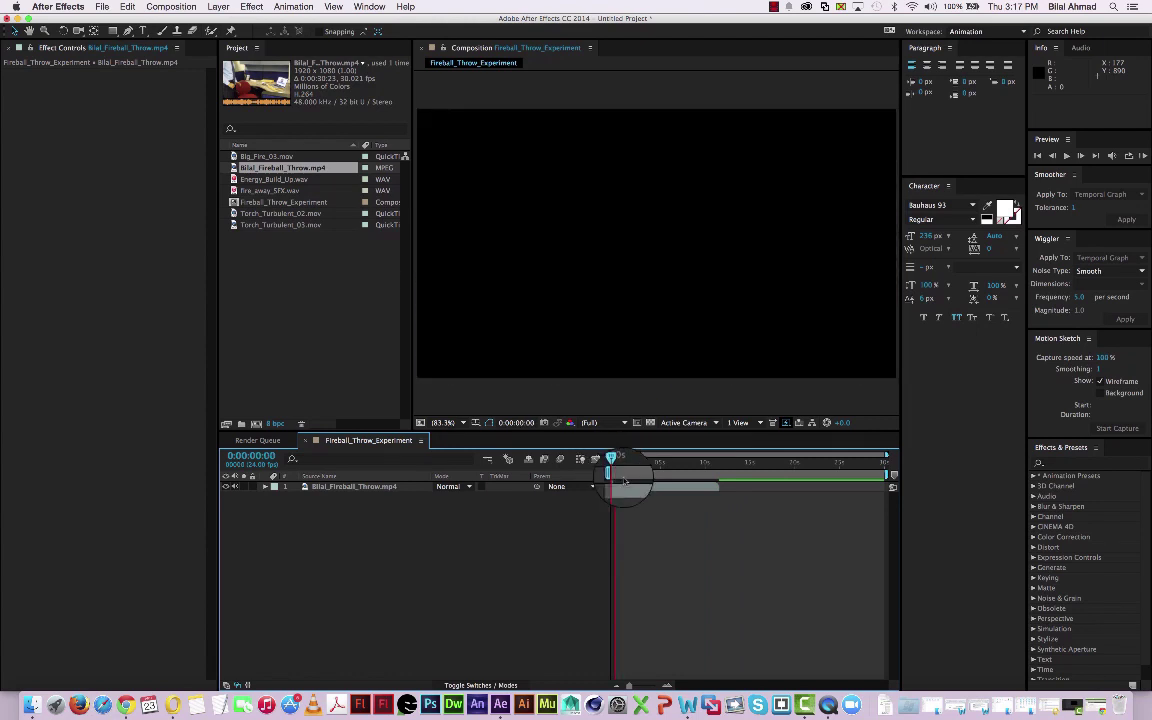
Slide the fireball throw layer slightly before the composition's start and trim its out point to about 0:00:10:14.
{"action": "left_click", "coordinate": [625, 489]}
{"action": "left_click_drag", "start_coordinate": [624, 491], "coordinate": [622, 491]}
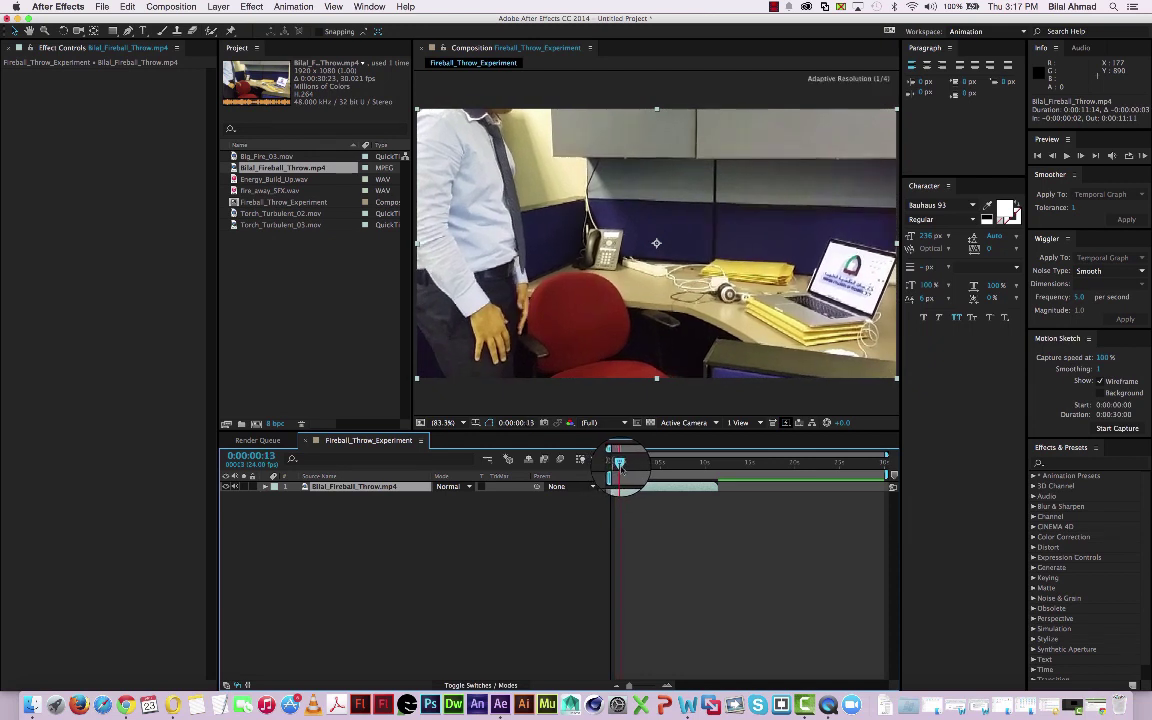
{"action": "left_click", "coordinate": [622, 463]}
{"action": "left_click_drag", "start_coordinate": [622, 463], "coordinate": [656, 463]}
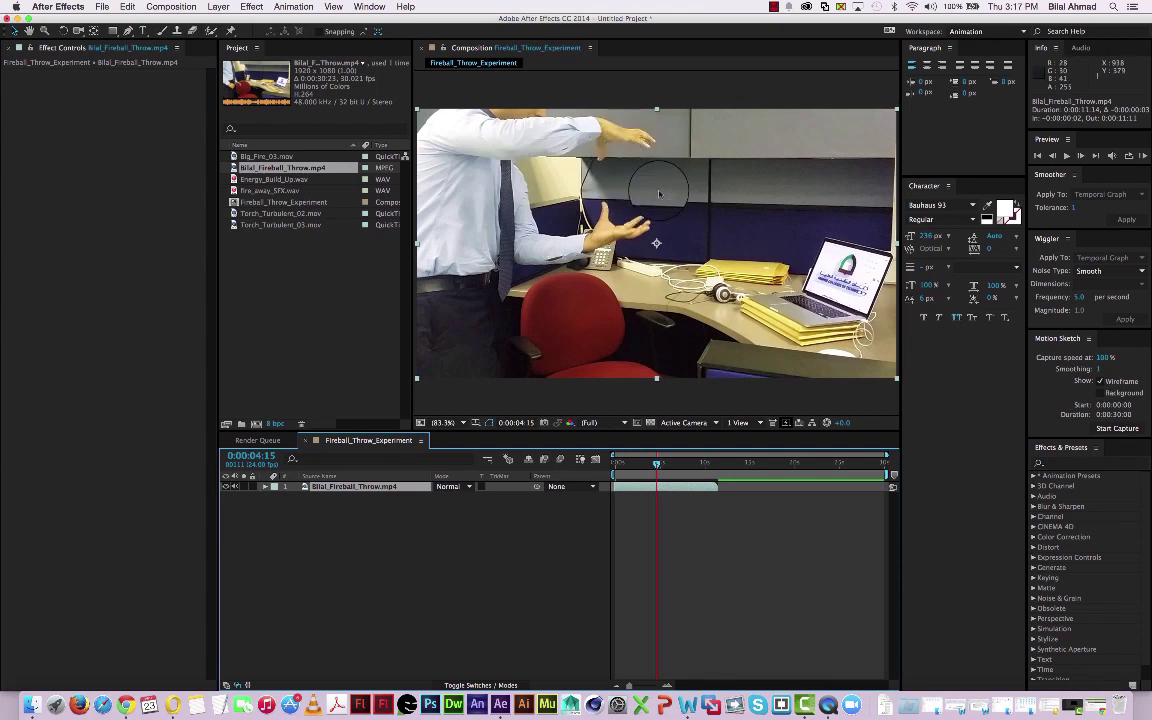
{"action": "left_click_drag", "start_coordinate": [657, 463], "coordinate": [709, 463]}
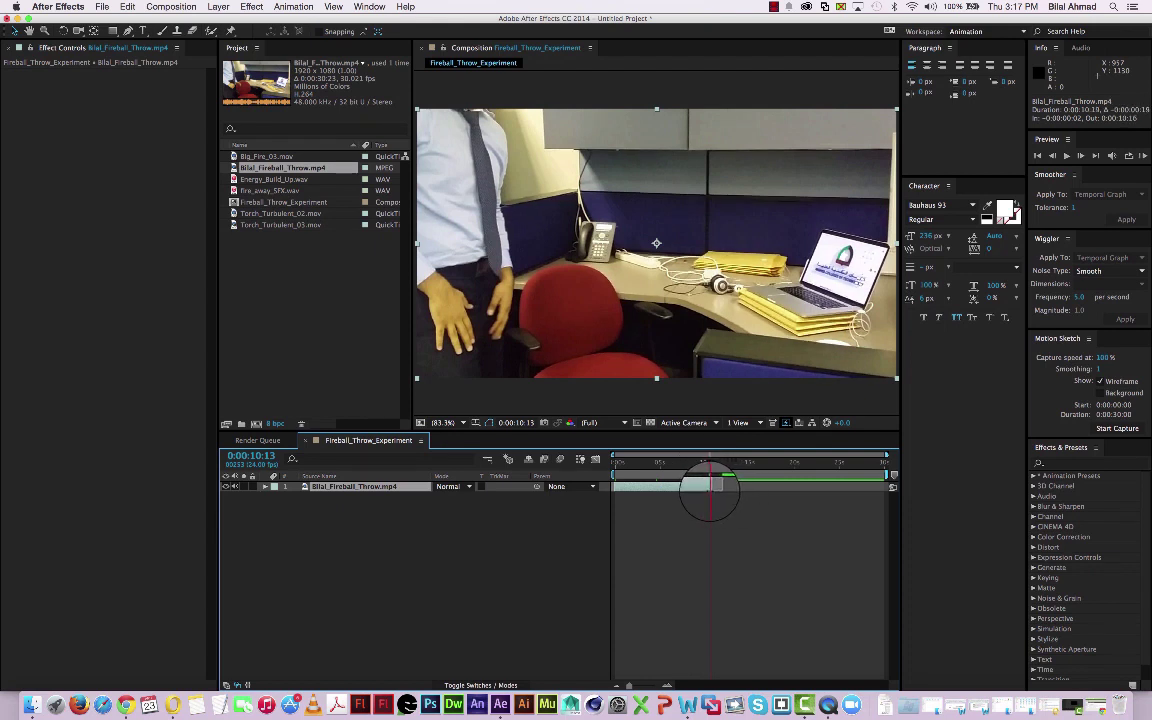
{"action": "left_click", "coordinate": [738, 511]}
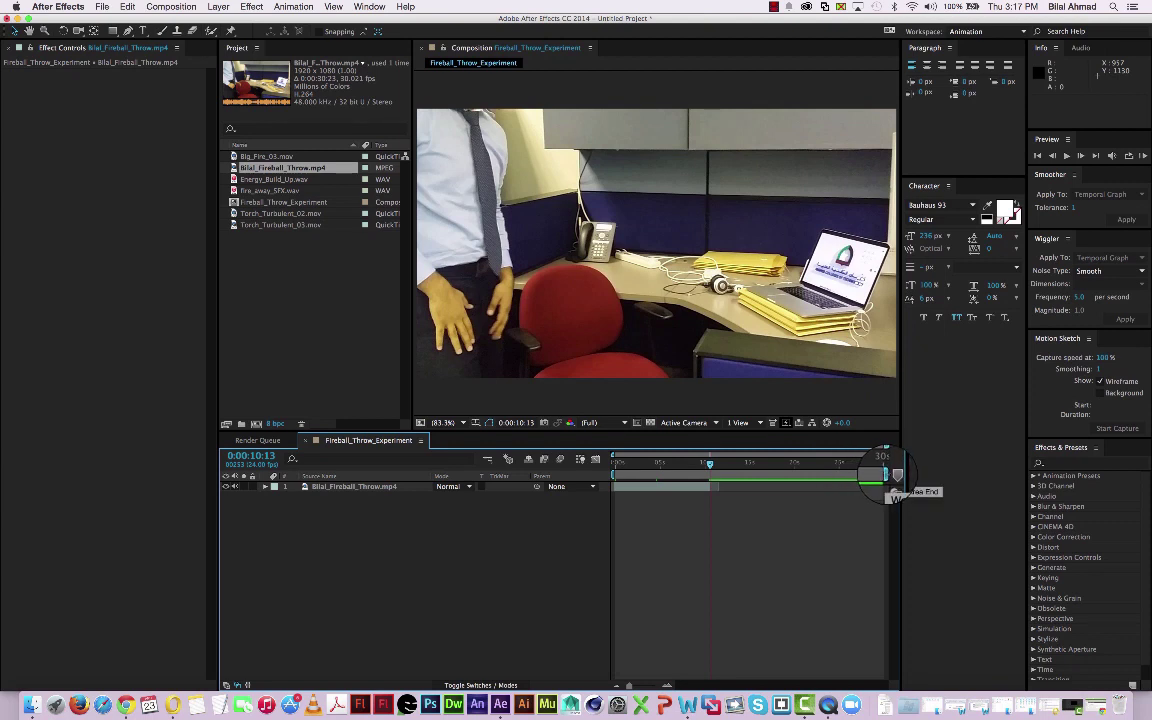
Set the work area's end to 0:00:10:14, at the end of the trimmed fireball throw layer.
{"action": "left_click_drag", "start_coordinate": [896, 476], "coordinate": [711, 475]}
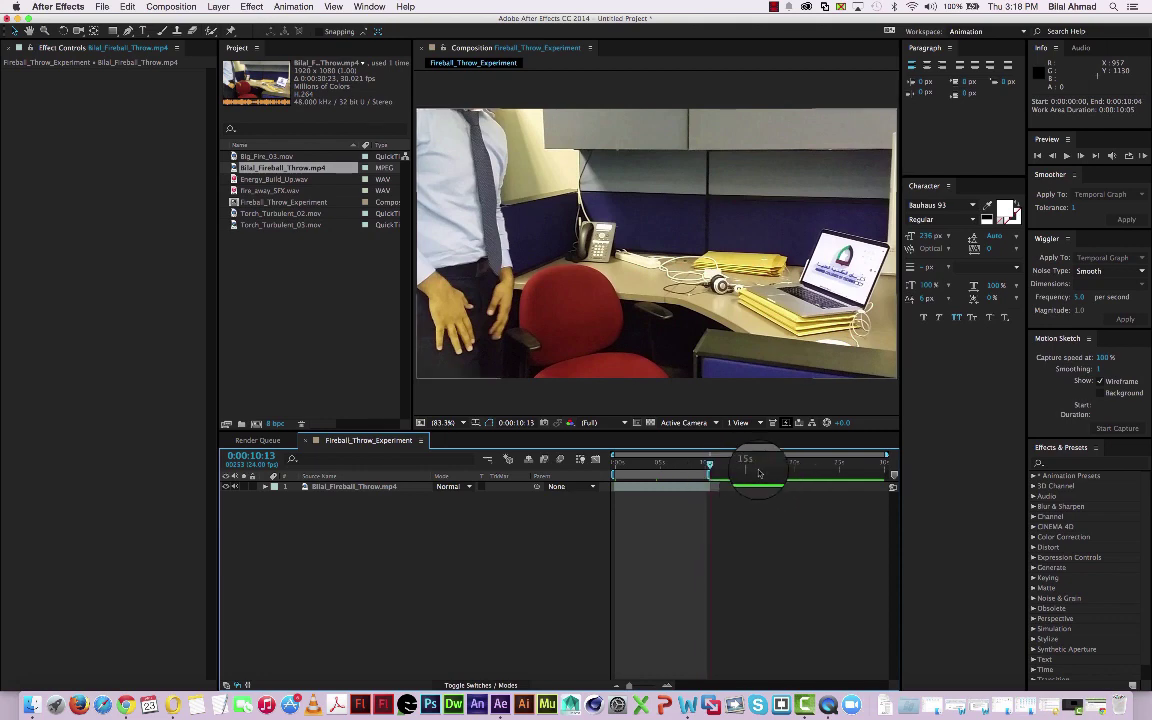
{"action": "left_click_drag", "start_coordinate": [784, 472], "coordinate": [675, 465]}
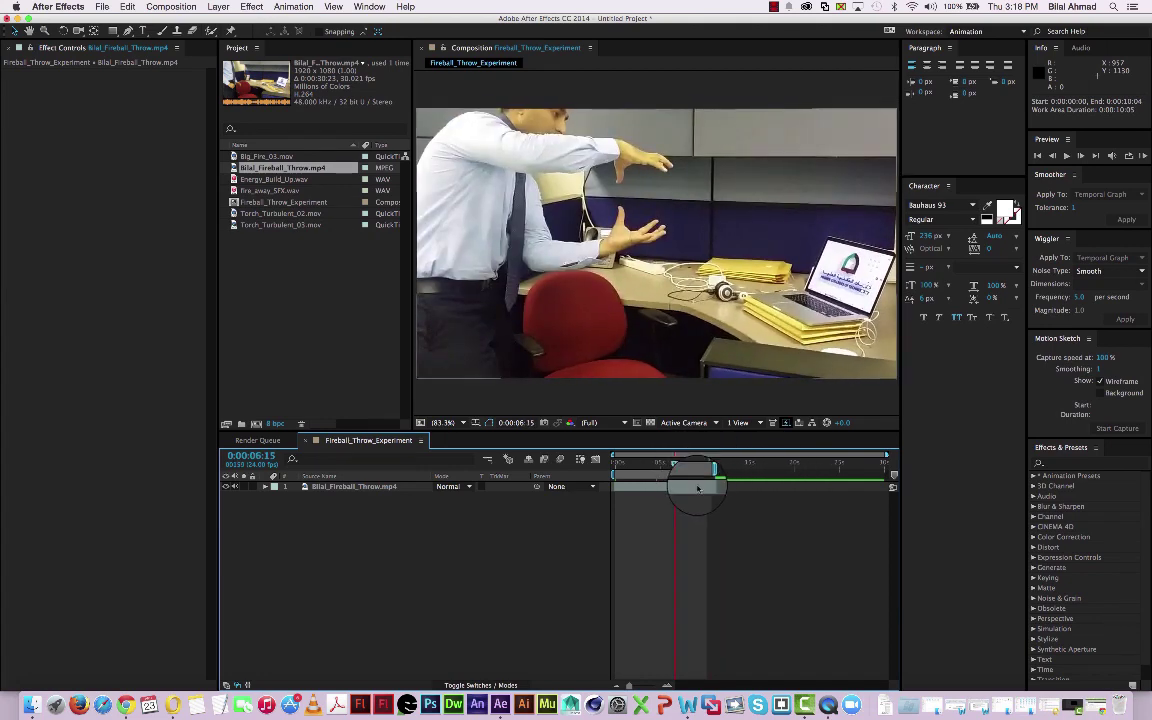
{"action": "left_click", "coordinate": [692, 488]}
{"action": "left_click", "coordinate": [675, 465]}
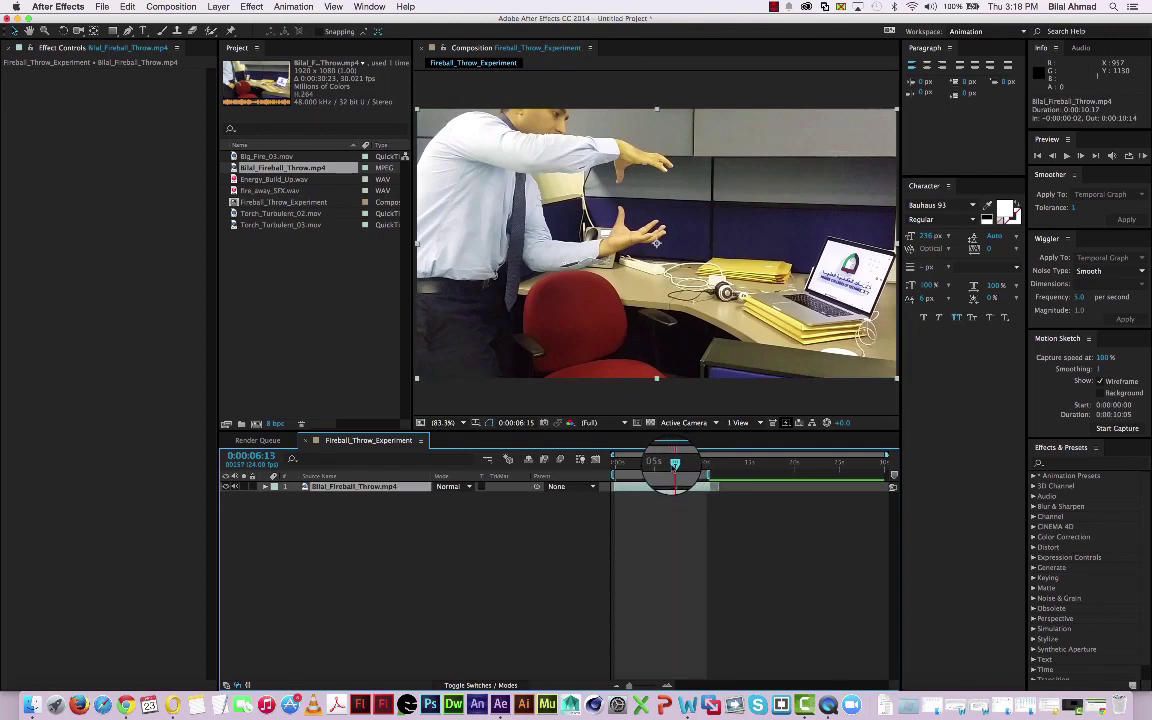
{"action": "left_click_drag", "start_coordinate": [675, 463], "coordinate": [709, 484]}
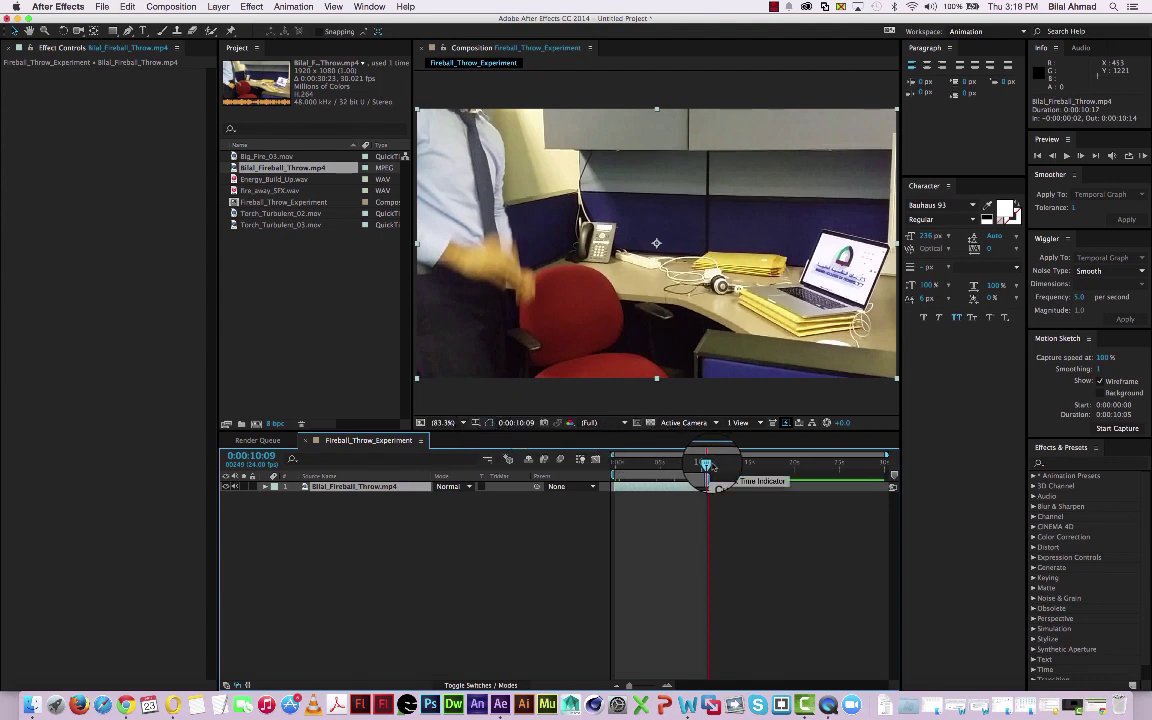
{"action": "key", "text": "equal"}
{"action": "key", "text": "equal"}
{"action": "key", "text": "equal"}
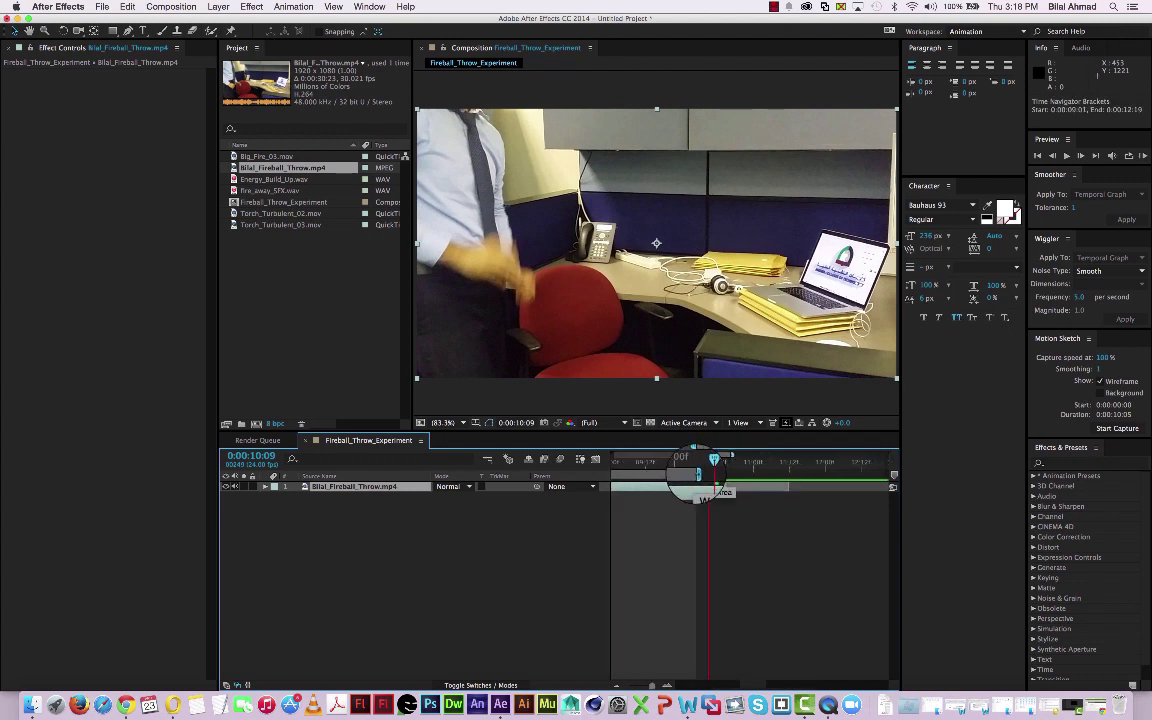
{"action": "left_click_drag", "start_coordinate": [697, 475], "coordinate": [725, 469]}
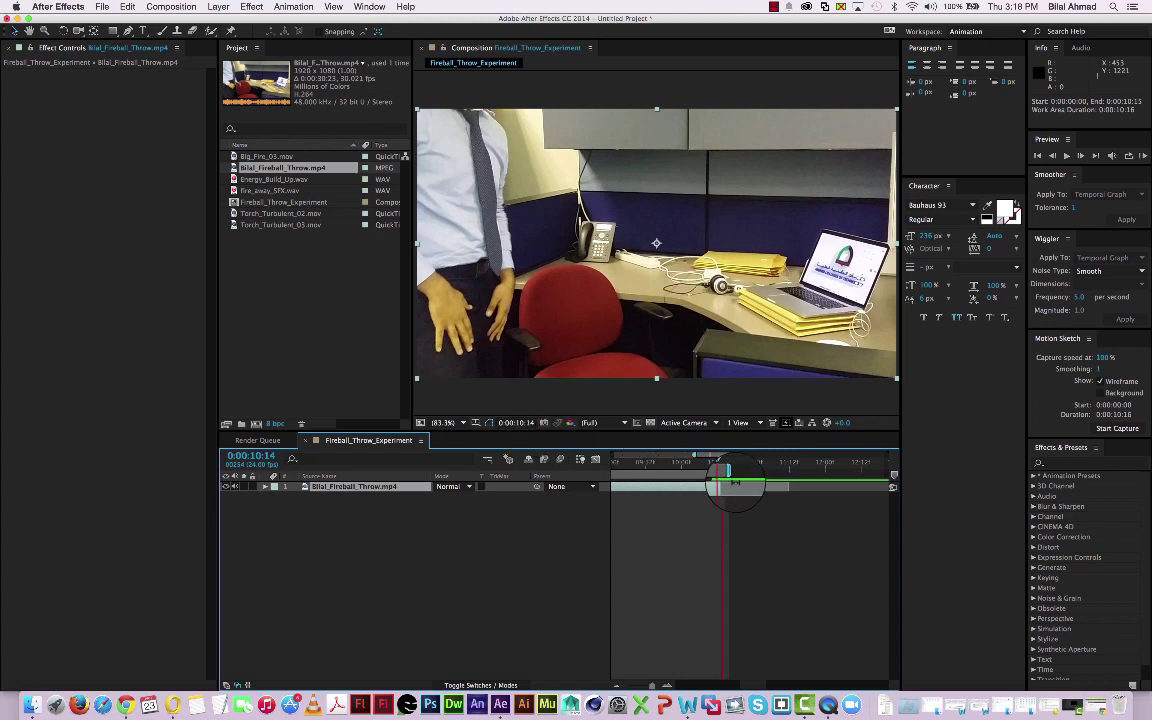
{"action": "left_click_drag", "start_coordinate": [731, 473], "coordinate": [728, 473]}
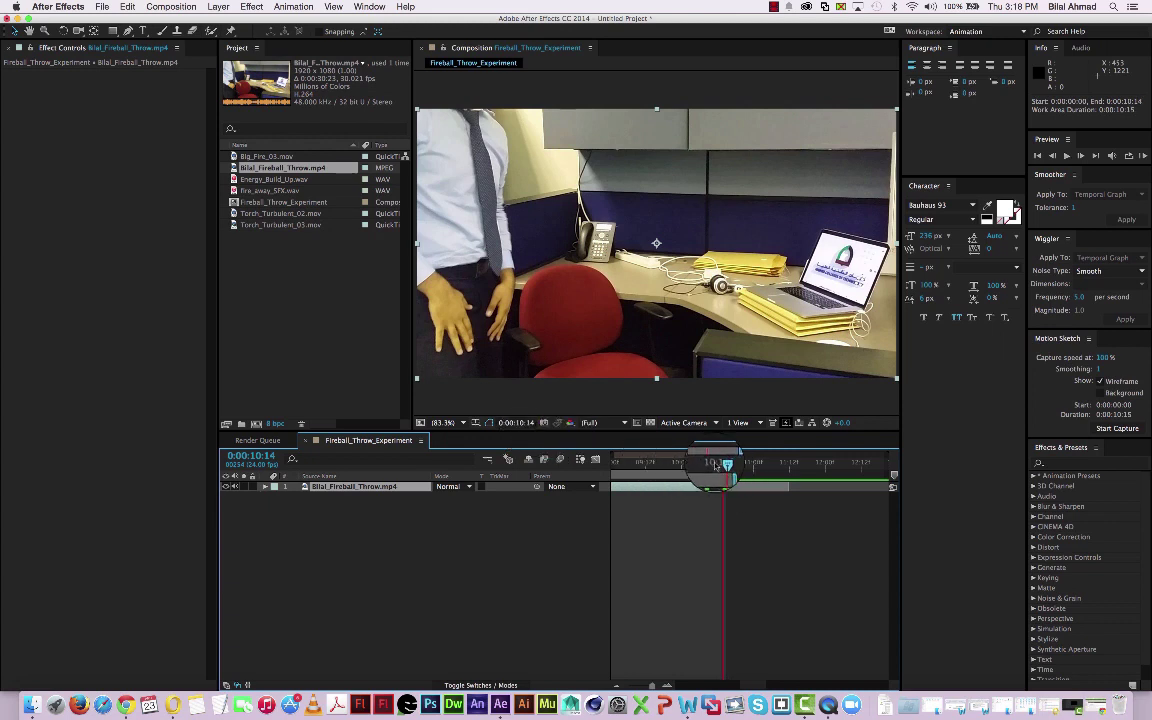
{"action": "left_click_drag", "start_coordinate": [693, 455], "coordinate": [612, 455]}
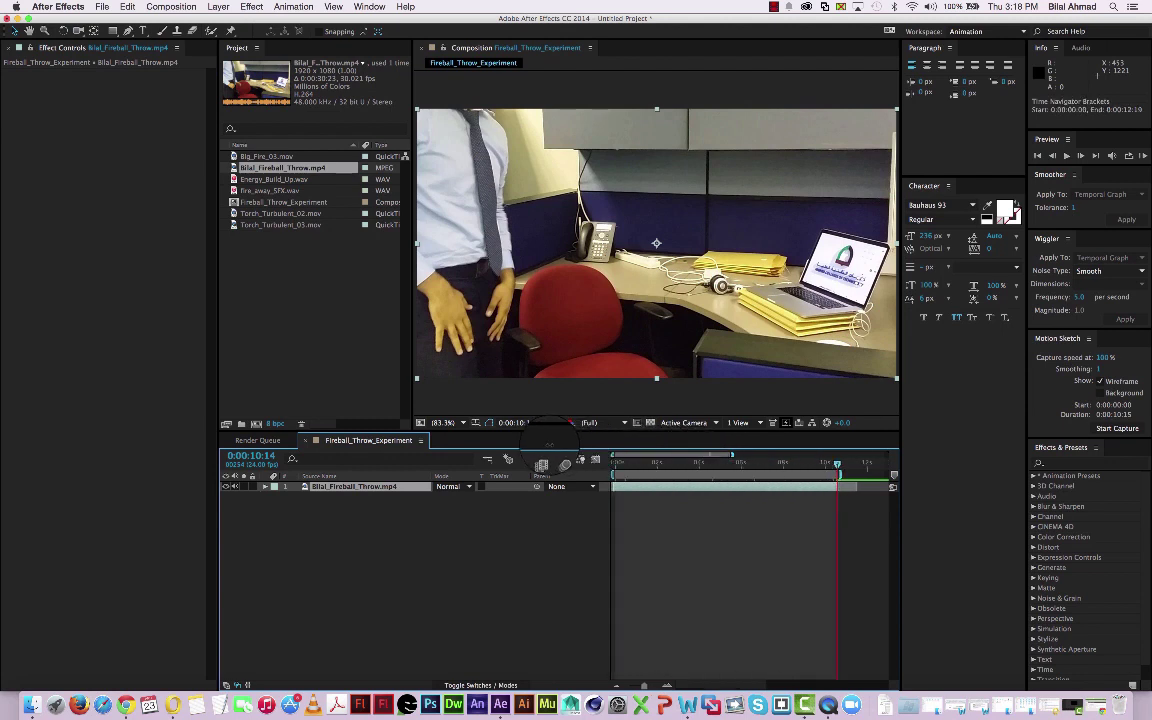
Set the duration of the Fireball_Throw_Experiment composition to 0:00:10:14.
{"action": "left_click", "coordinate": [258, 202]}
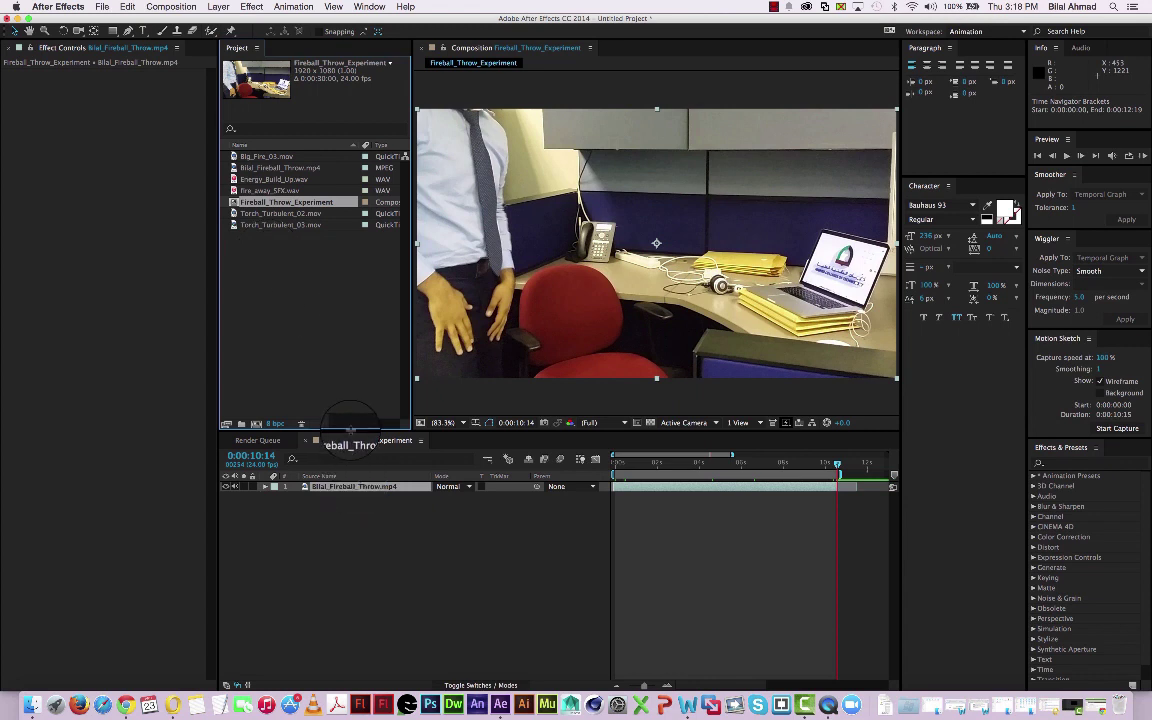
{"action": "right_click", "coordinate": [277, 205]}
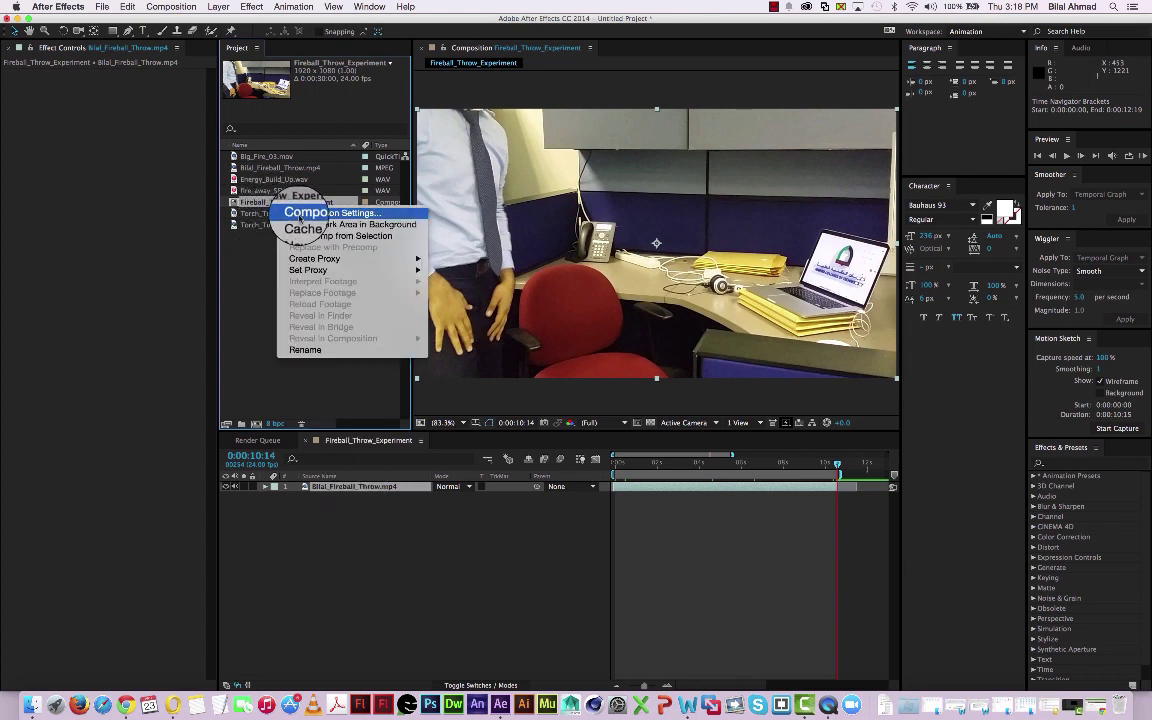
{"action": "left_click", "coordinate": [300, 213]}
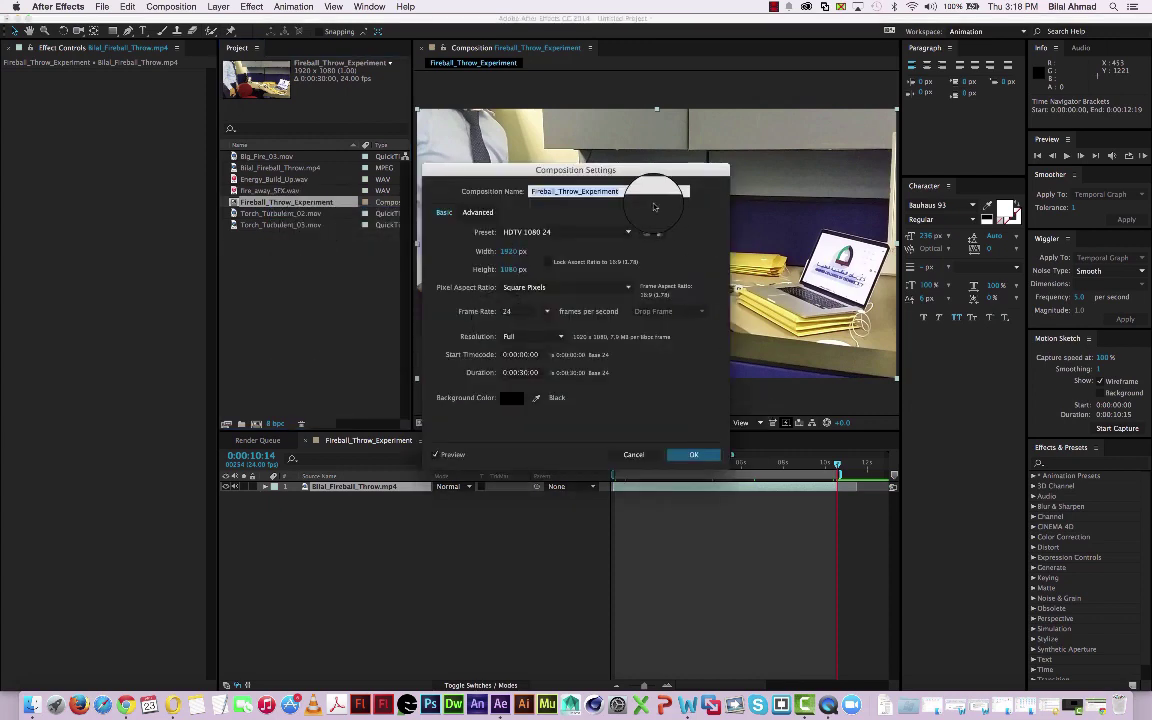
{"action": "left_click_drag", "start_coordinate": [640, 167], "coordinate": [870, 215]}
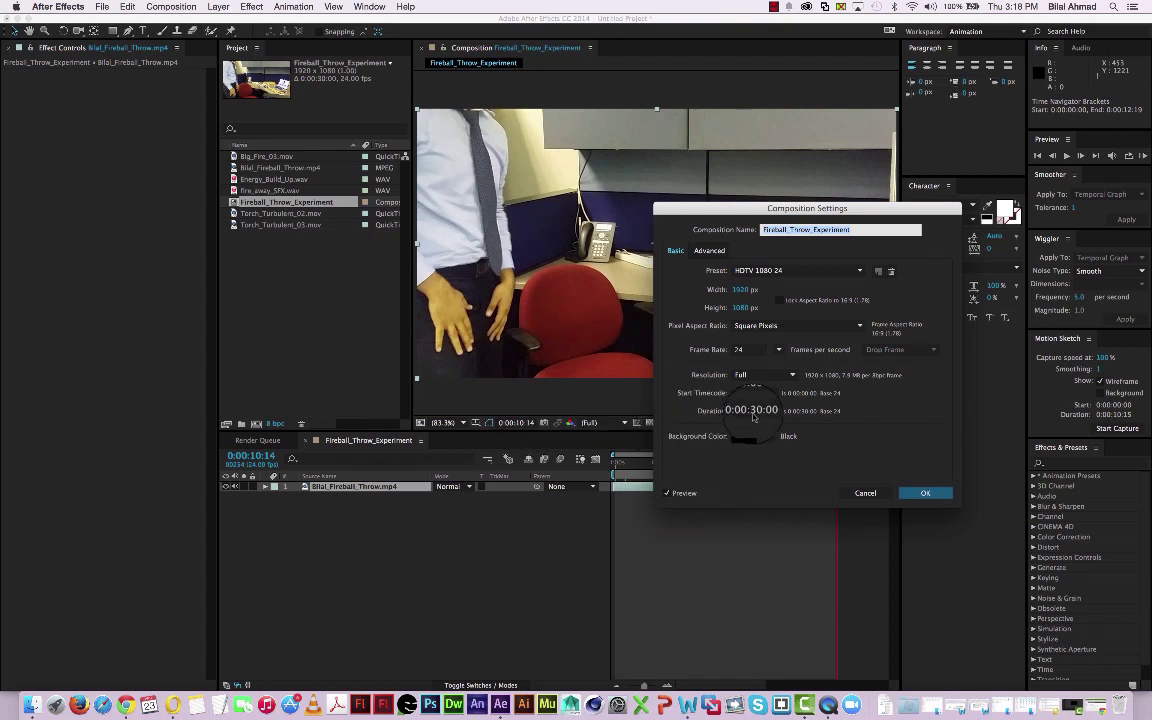
{"action": "left_click", "coordinate": [756, 412]}
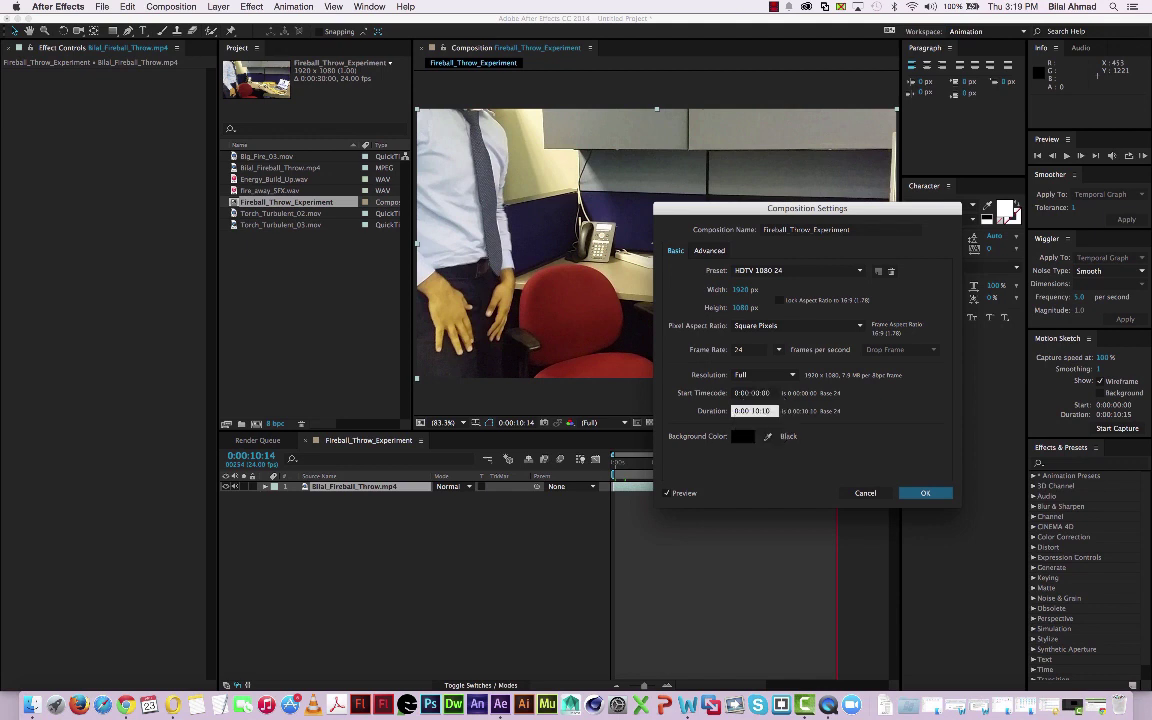
{"action": "type", "text": "0:10:14"}
{"action": "left_click", "coordinate": [920, 492]}
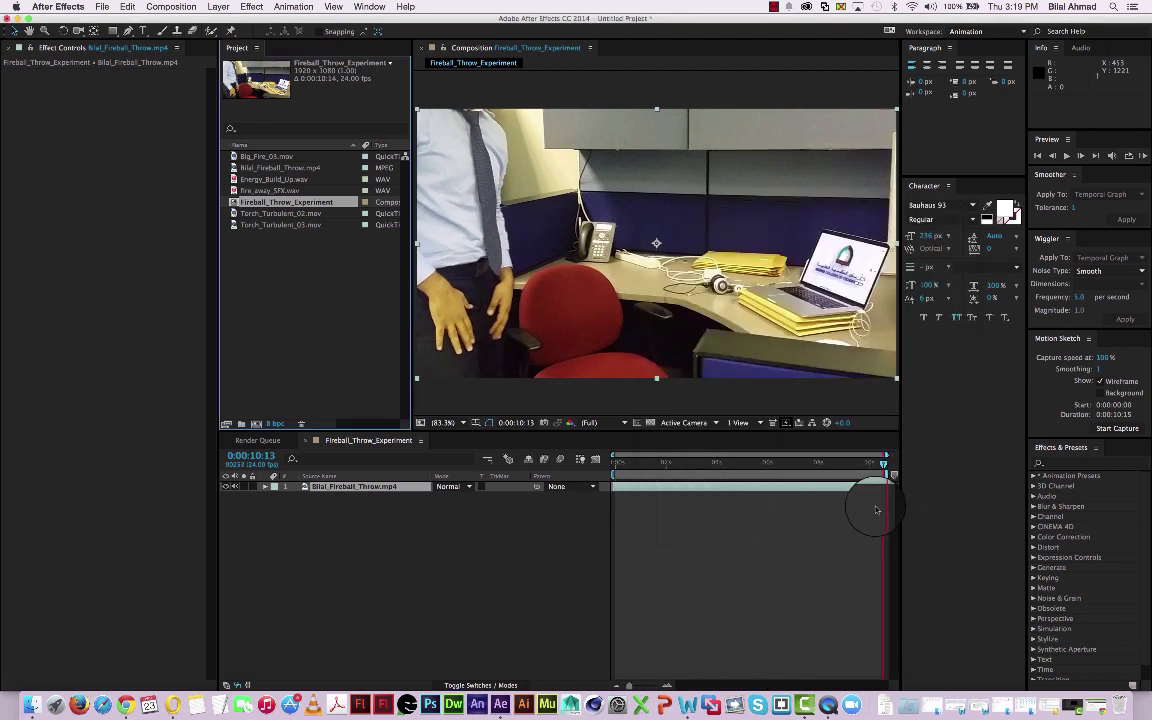
Preview the start of the trimmed footage and return the playhead to 0:00:00:00.
{"action": "key", "text": "space"}
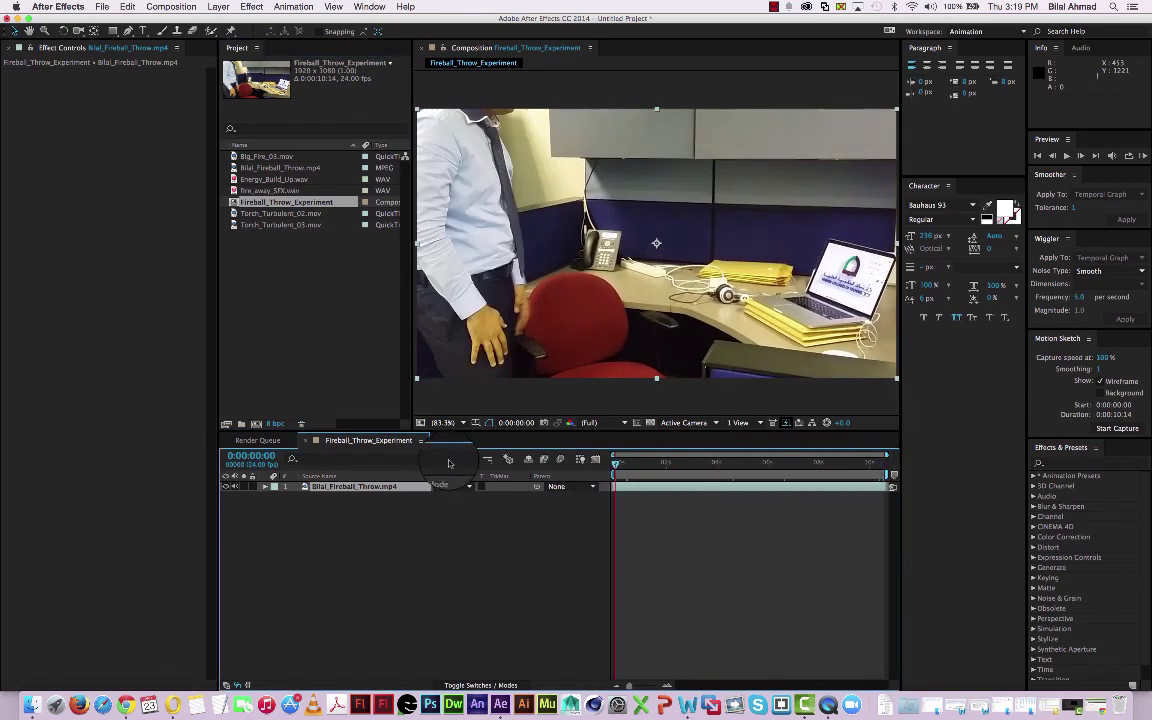
{"action": "key", "text": "space"}
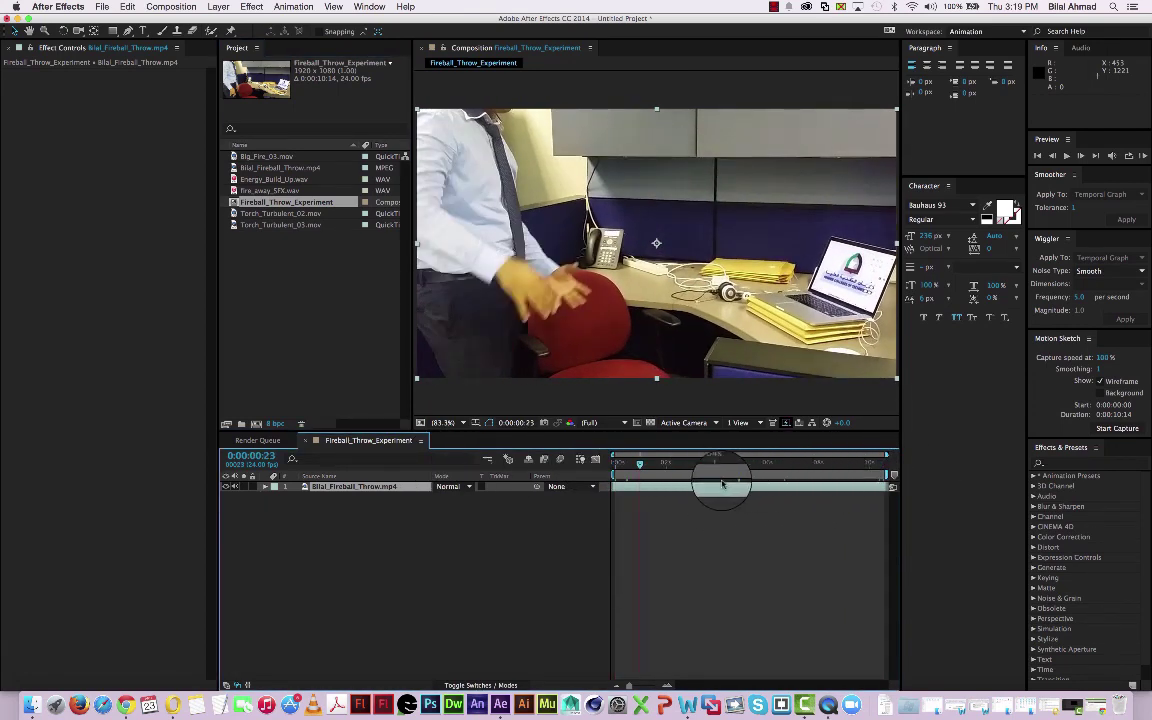
{"action": "left_click_drag", "start_coordinate": [639, 465], "coordinate": [614, 470]}
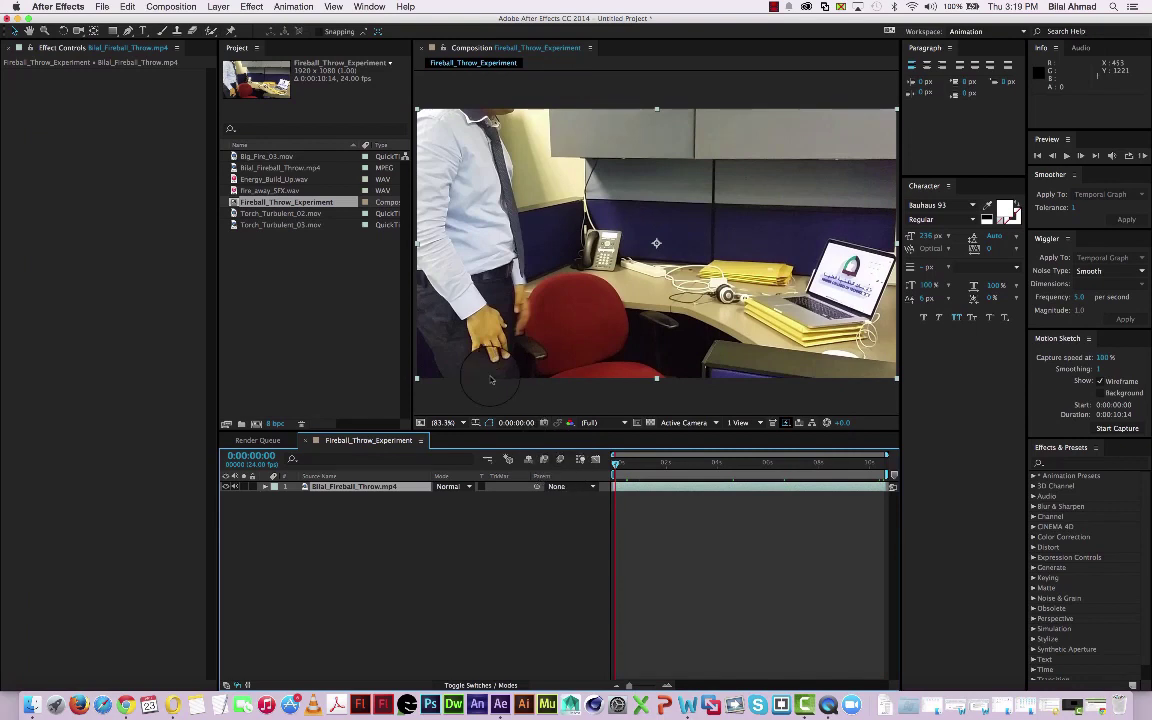
Save the project as Fireball_throw_Final_b01 in the LO3_LO4_FireBall_in_your_hand folder.
{"action": "key", "text": "super+s"}
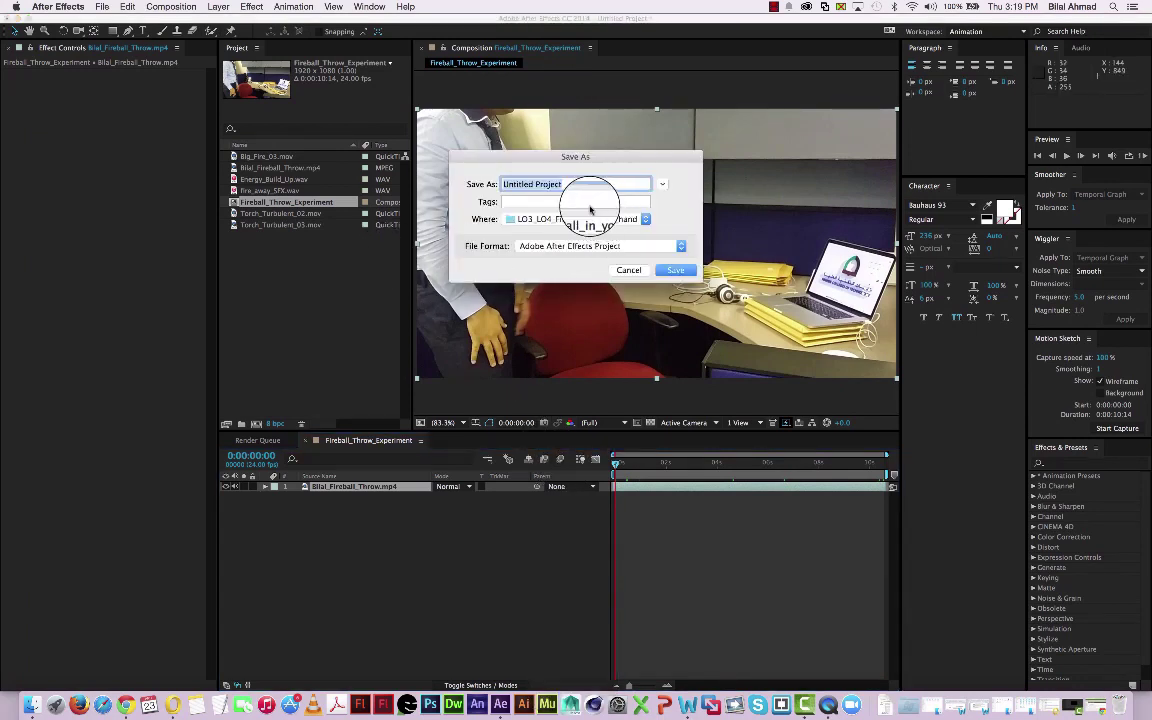
{"action": "type", "text": "Fireball_throw_Final_b01"}
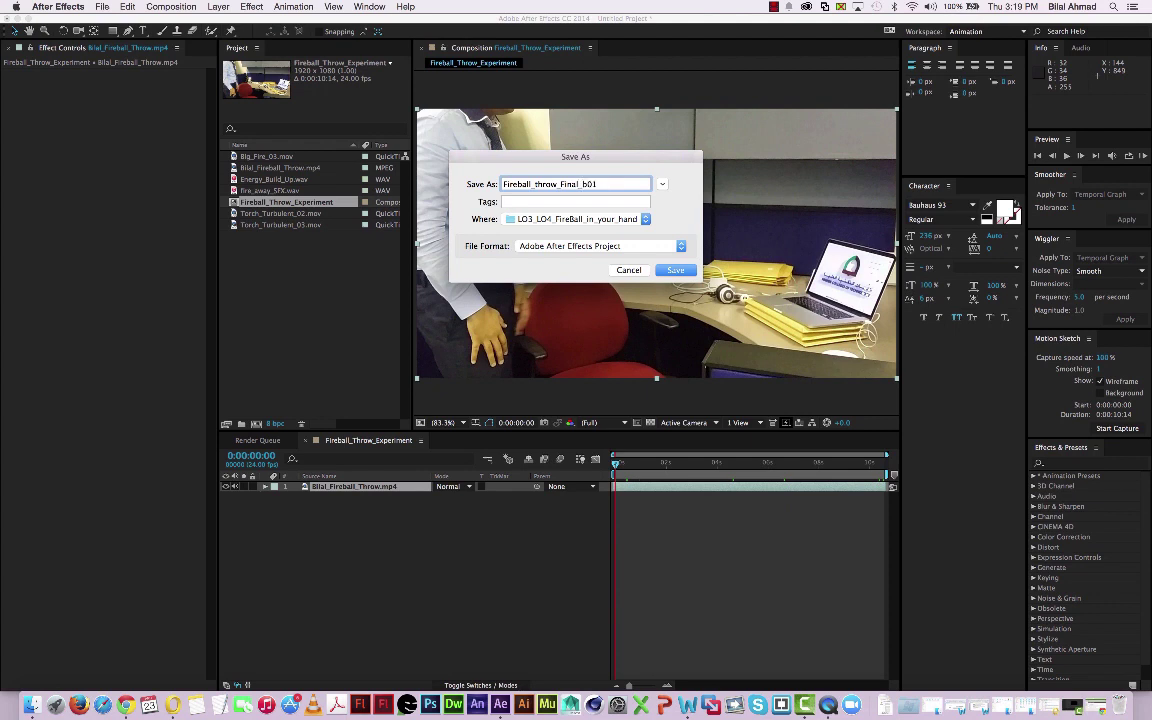
{"action": "left_click", "coordinate": [670, 270]}
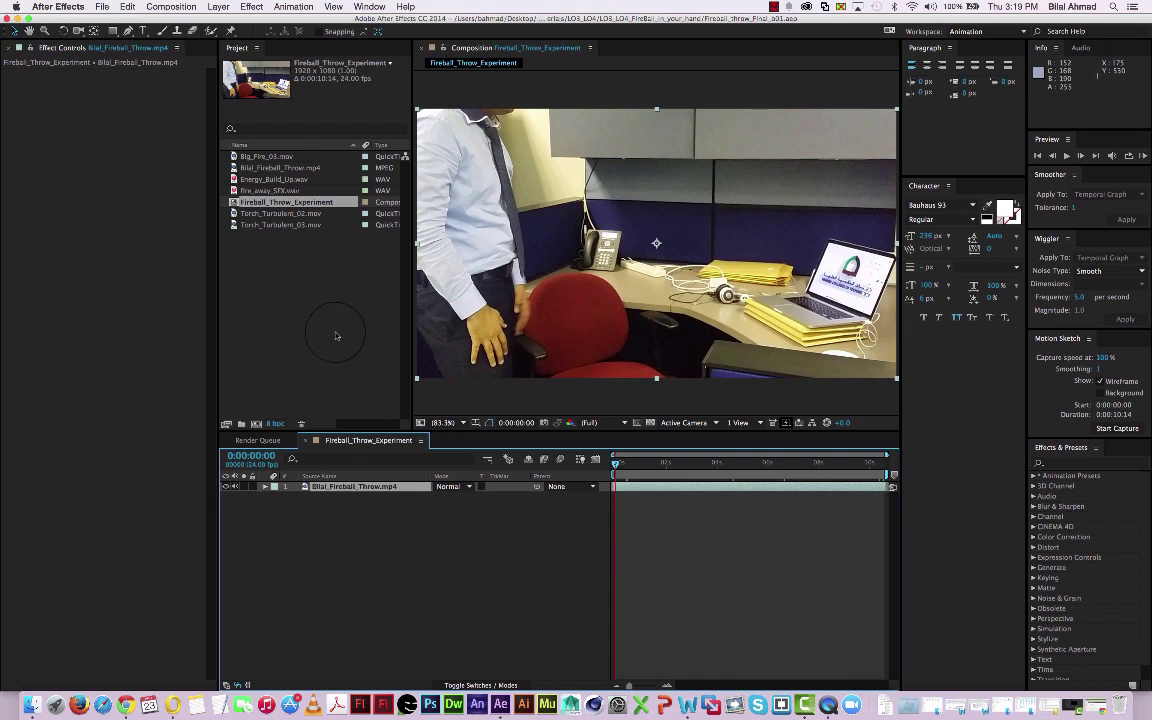
Create a new composition 600 px wide and 700 px high, keeping the default name Comp 1.
{"action": "right_click", "coordinate": [309, 288]}
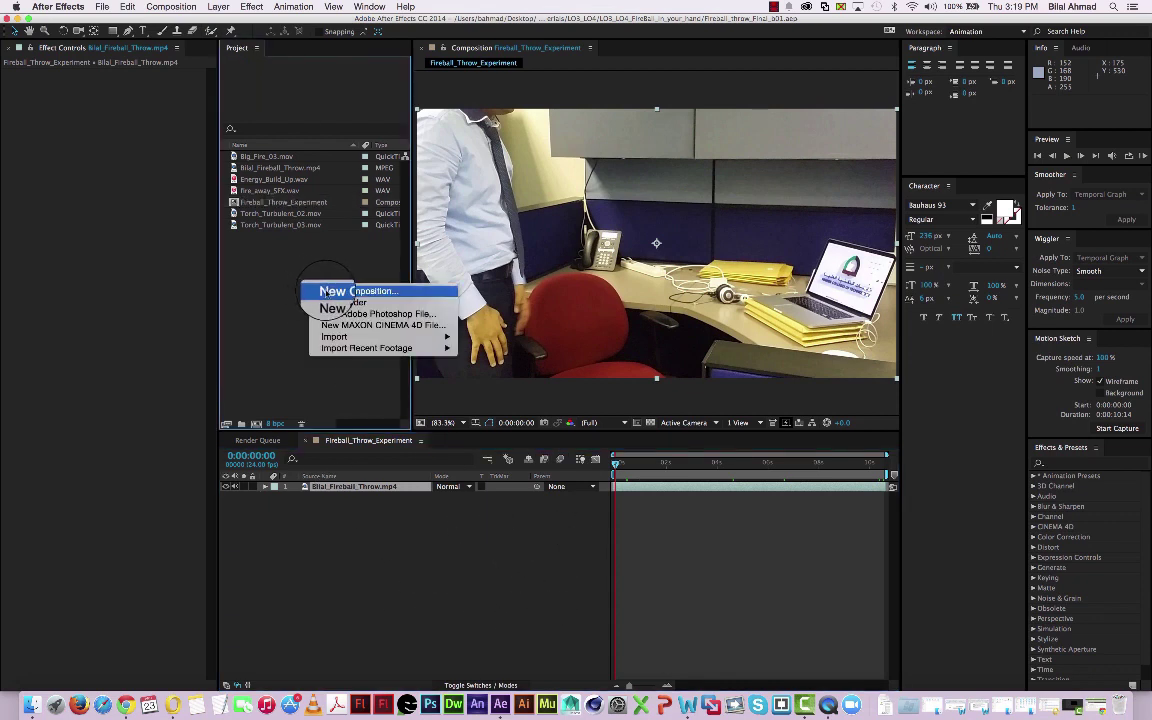
{"action": "left_click", "coordinate": [257, 270]}
{"action": "left_click", "coordinate": [176, 8]}
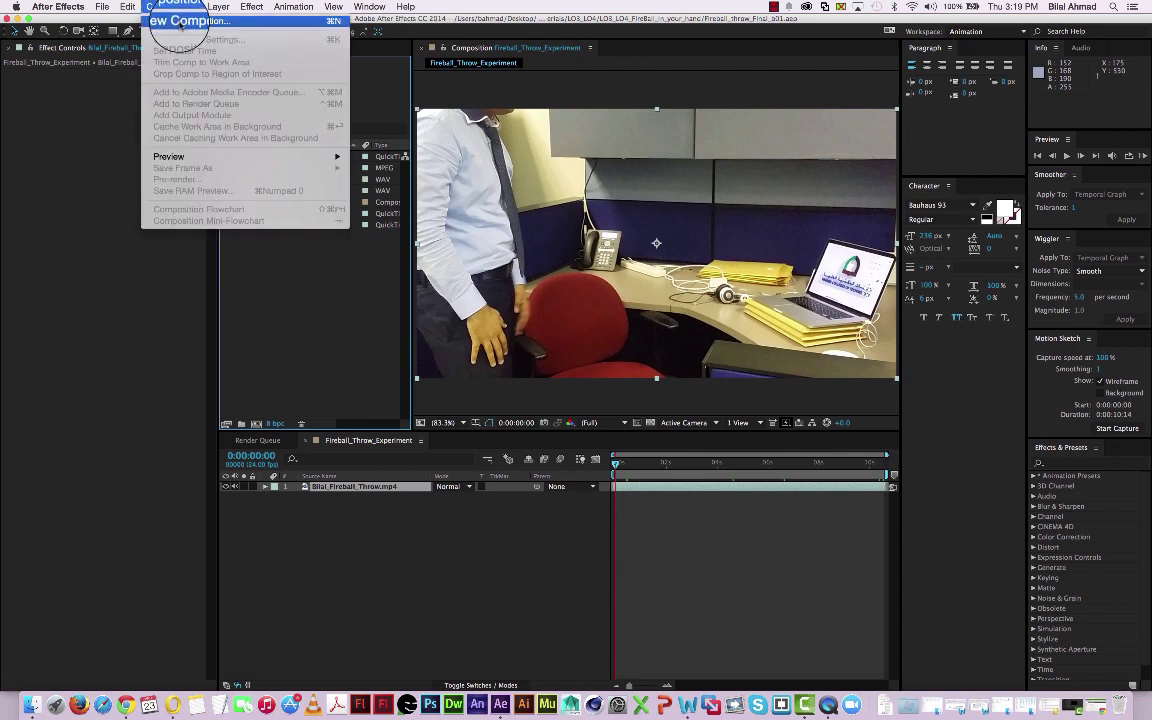
{"action": "left_click", "coordinate": [182, 22]}
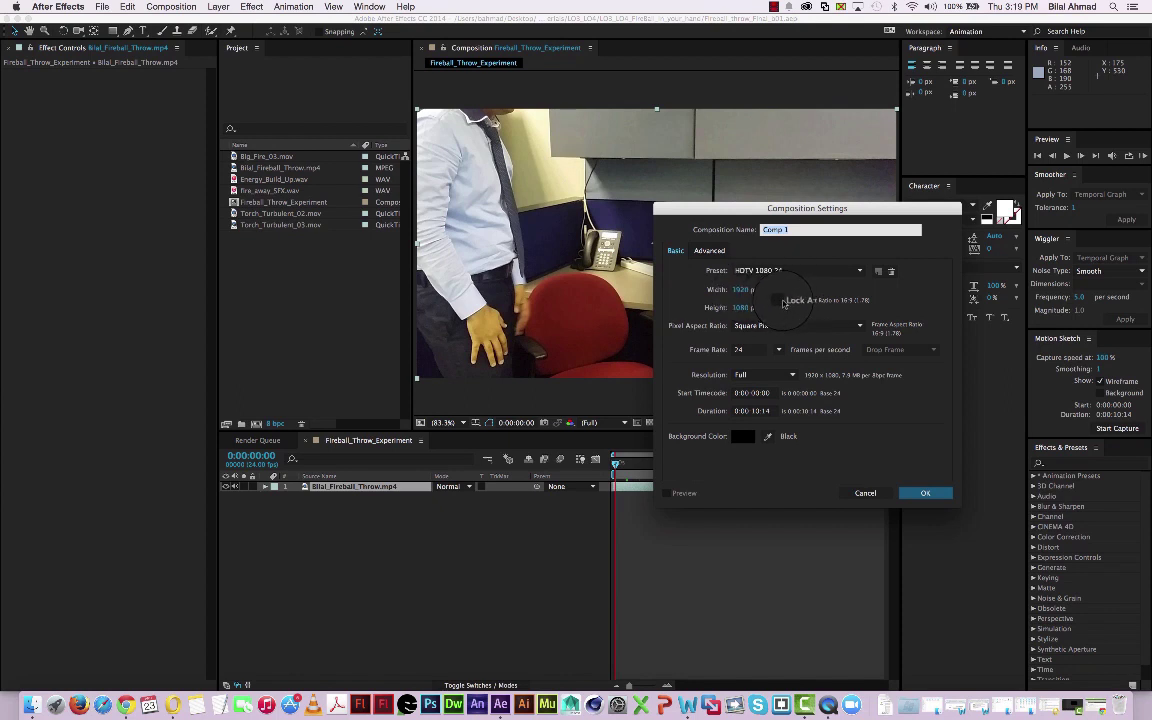
{"action": "left_click", "coordinate": [778, 300]}
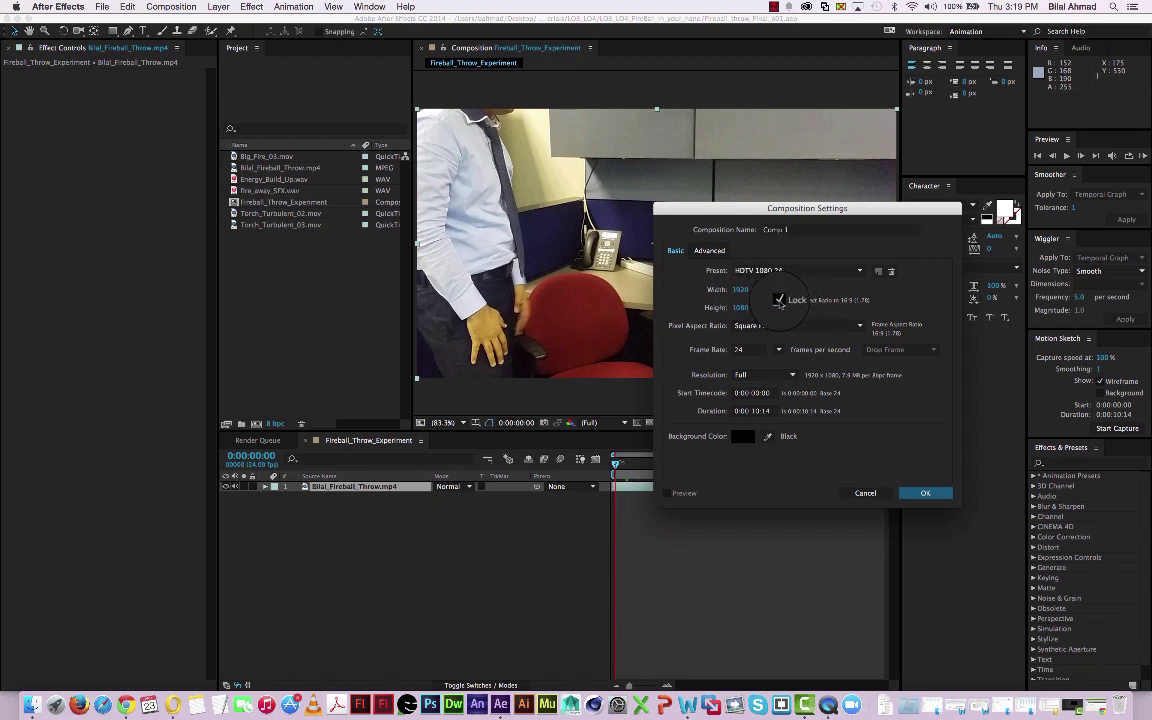
{"action": "left_click", "coordinate": [741, 289]}
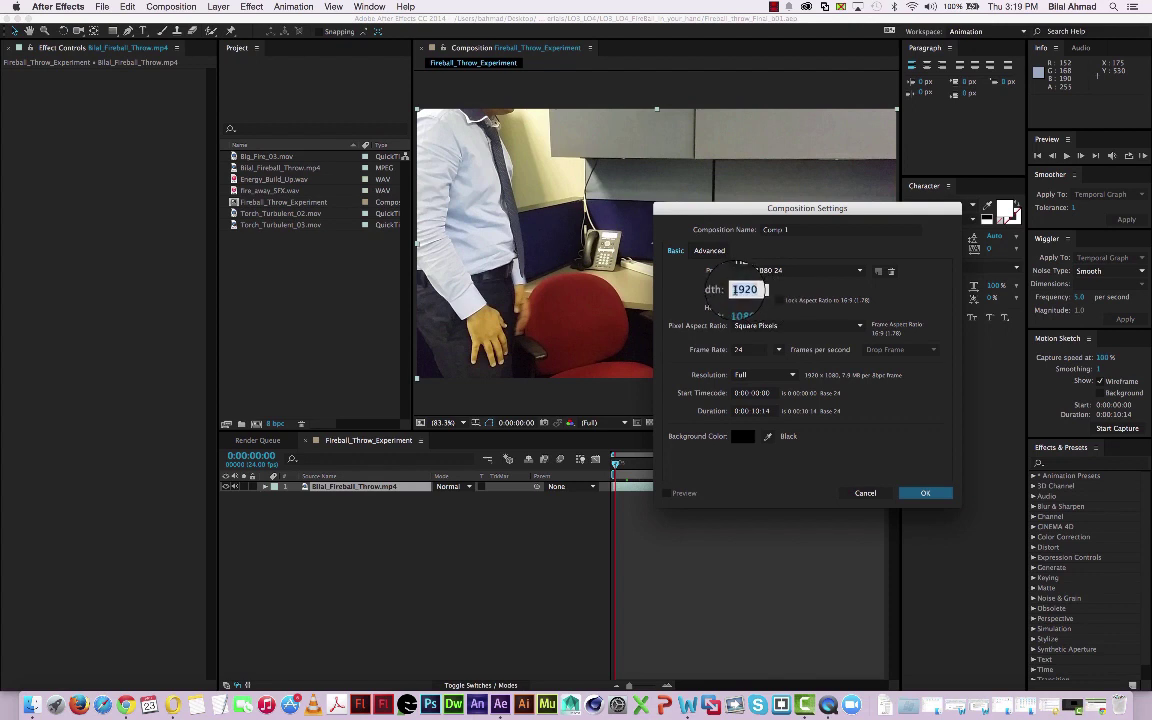
{"action": "type", "text": "600"}
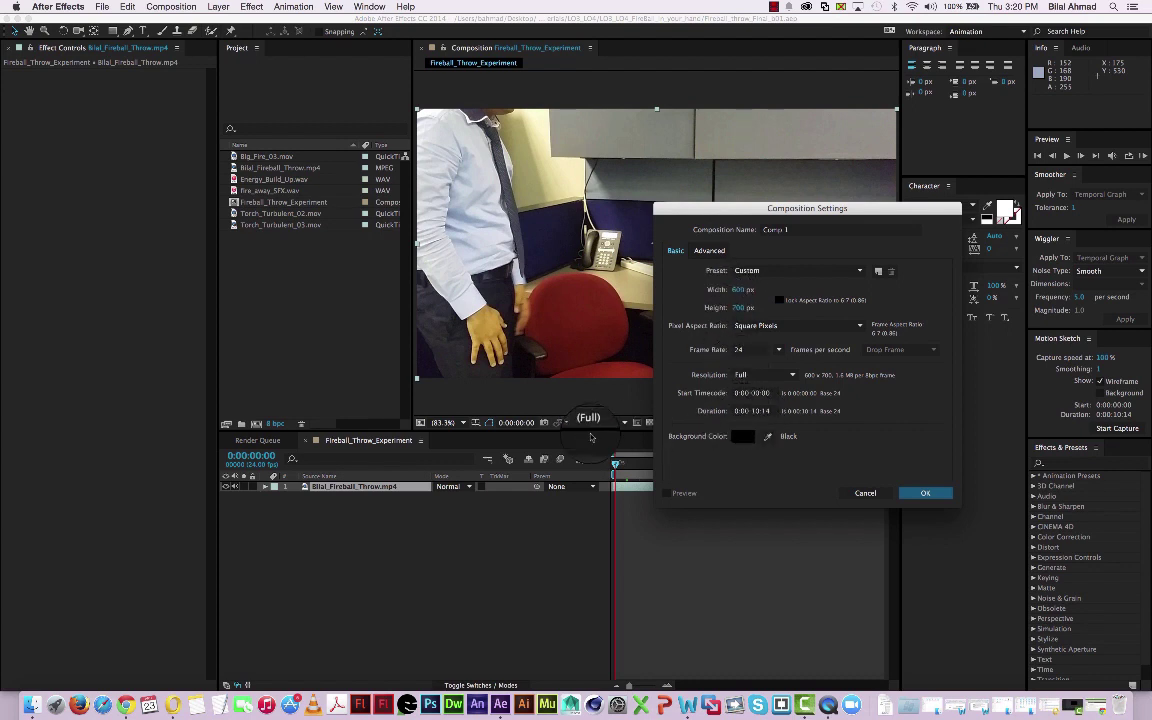
{"action": "left_click", "coordinate": [927, 493]}
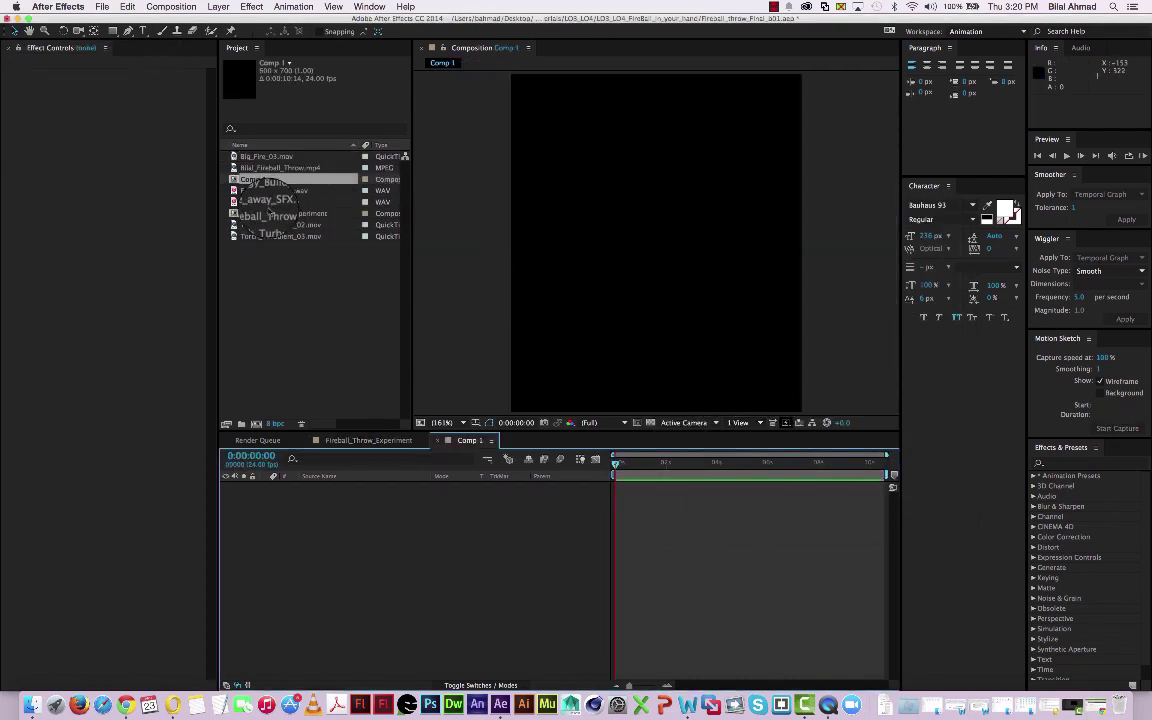
Add the Big_Fire_03.mov footage as a layer in the Comp 1 timeline.
{"action": "left_click", "coordinate": [258, 157]}
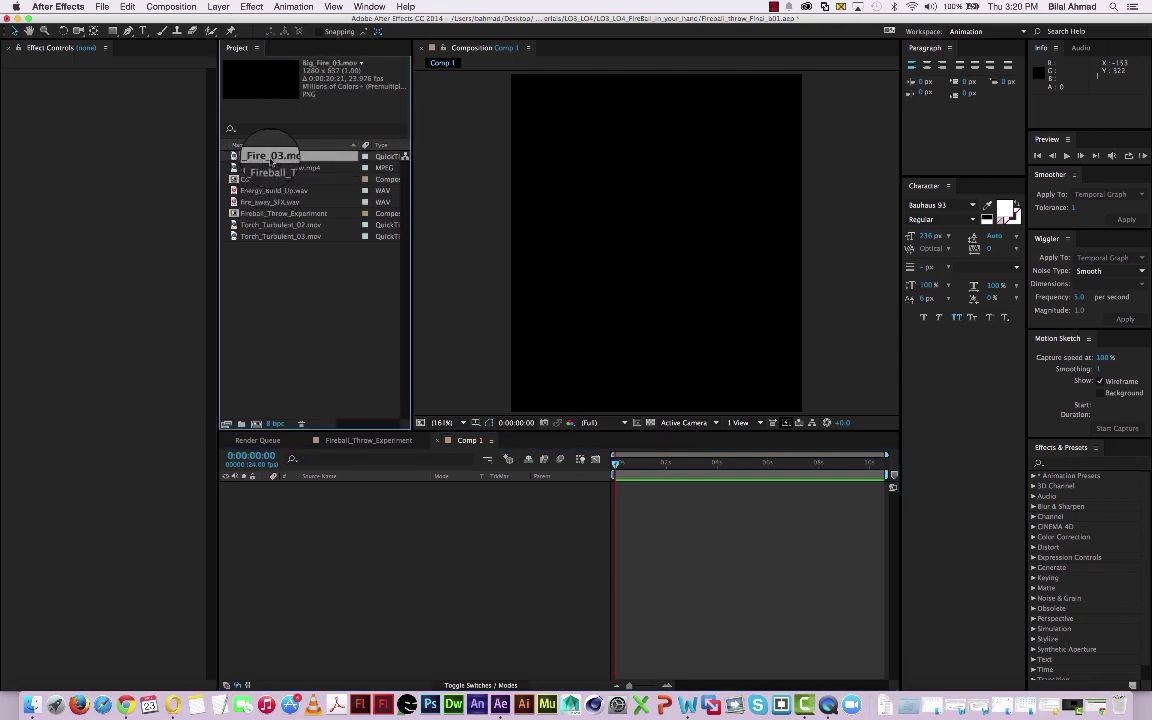
{"action": "left_click_drag", "start_coordinate": [258, 157], "coordinate": [372, 513]}
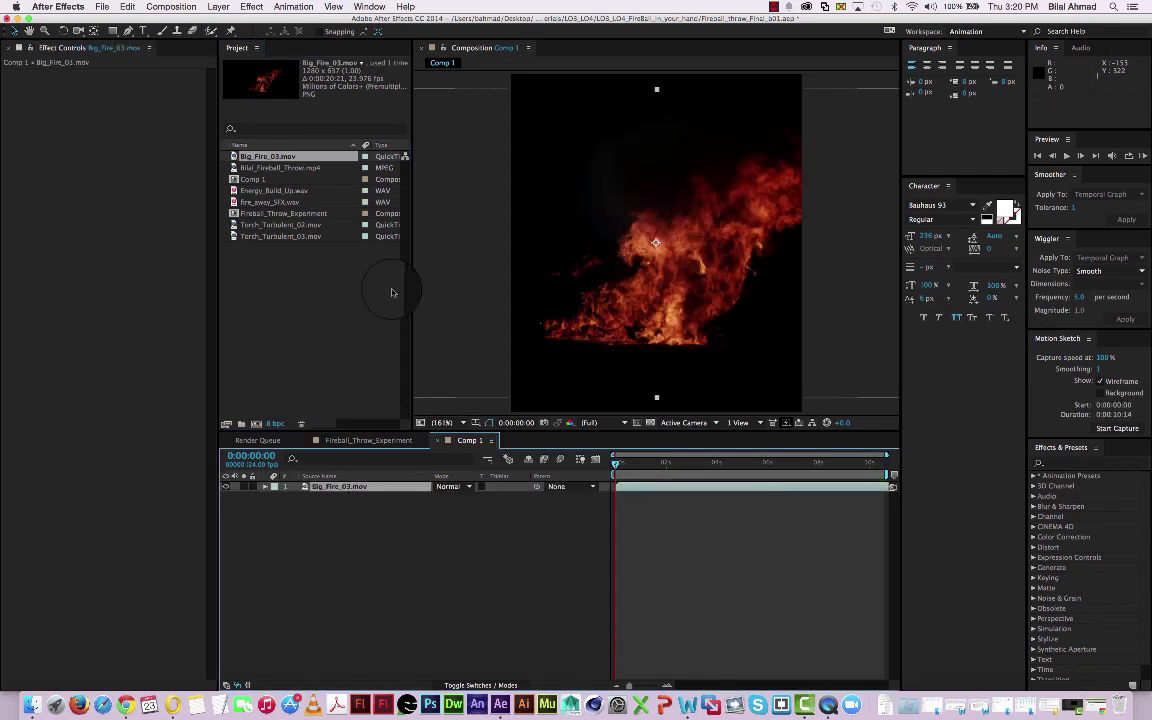
{"action": "left_click", "coordinate": [655, 231]}
{"action": "scroll", "coordinate": [656, 230], "scroll_direction": "down", "scroll_amount": 1}
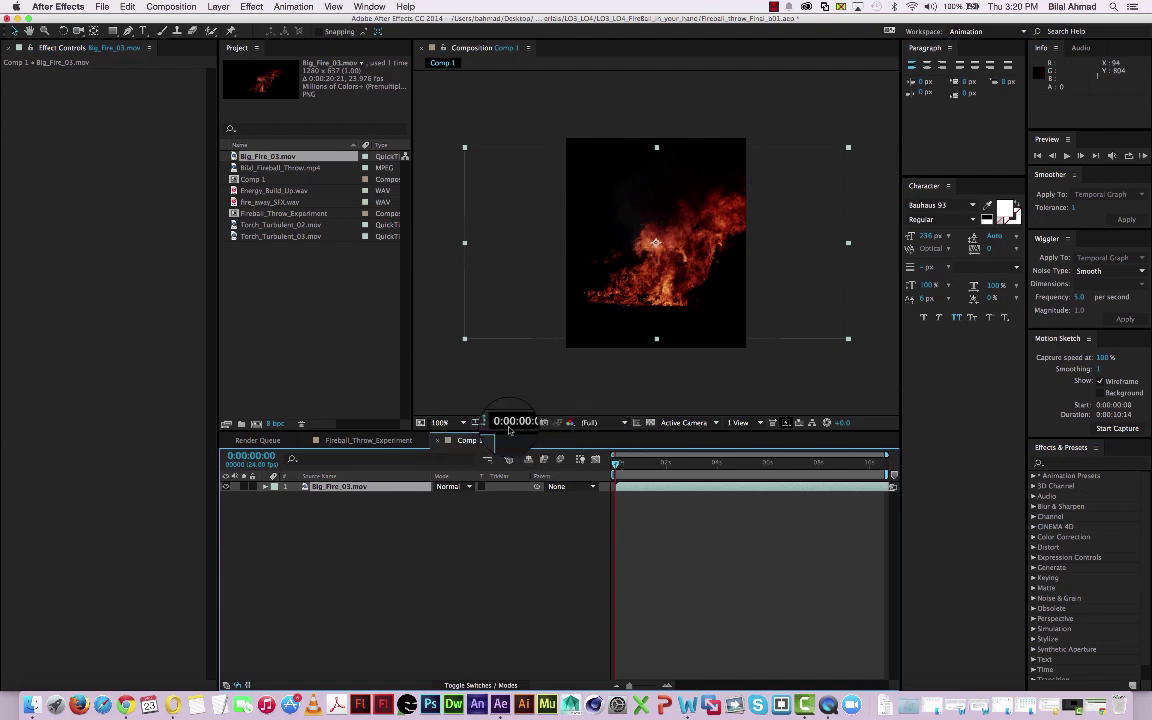
{"action": "scroll", "coordinate": [678, 191], "scroll_direction": "up", "scroll_amount": 1}
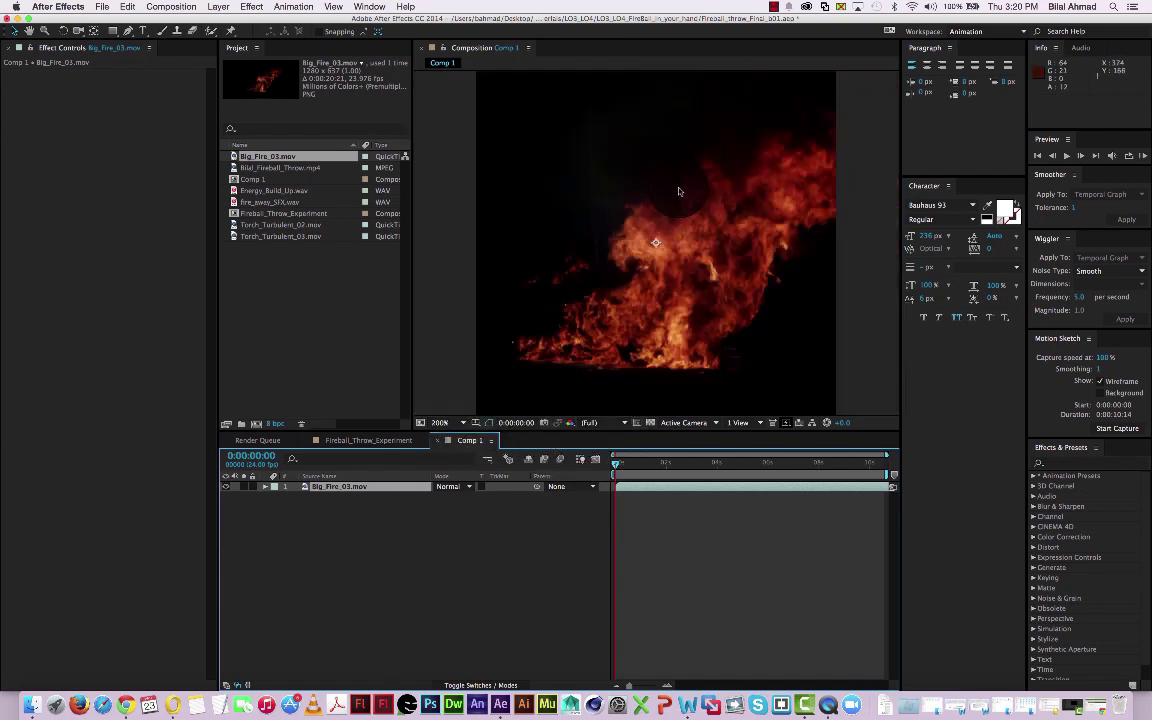
Scale the Big_Fire_03.mov layer down to about 82% and reposition it at about 272, 370 in Comp 1.
{"action": "scroll", "coordinate": [678, 191], "scroll_direction": "down", "scroll_amount": 1}
{"action": "left_click_drag", "start_coordinate": [682, 250], "coordinate": [667, 254]}
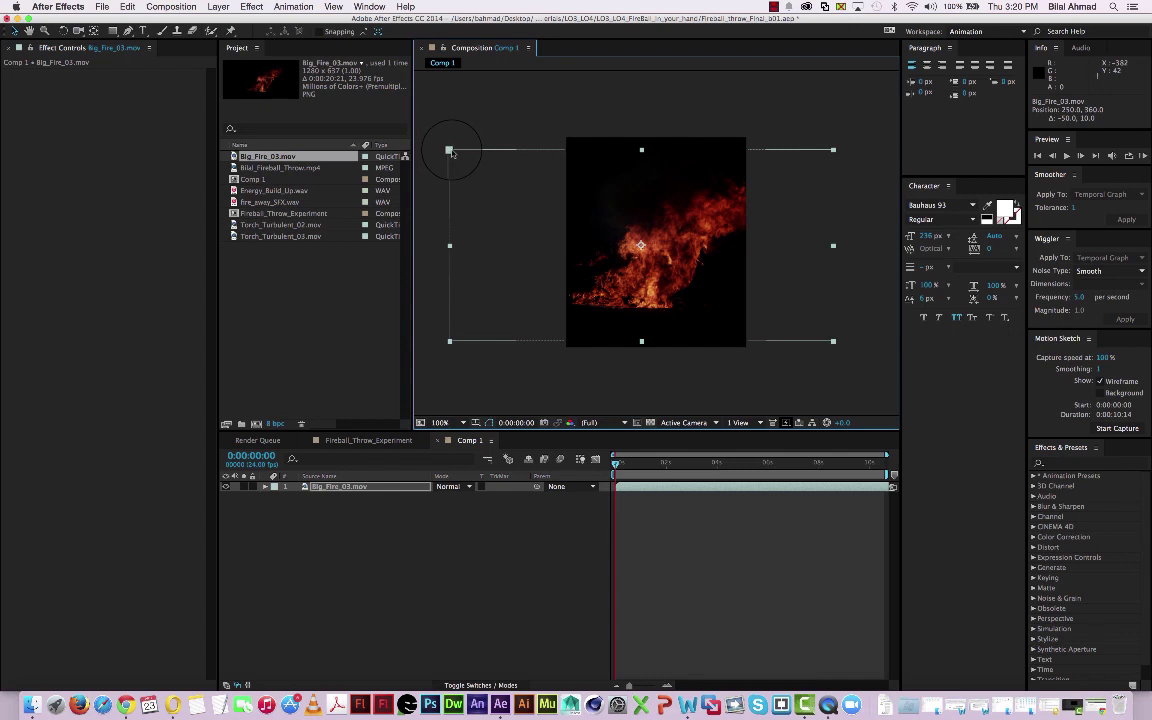
{"action": "left_click_drag", "start_coordinate": [450, 150], "coordinate": [484, 167]}
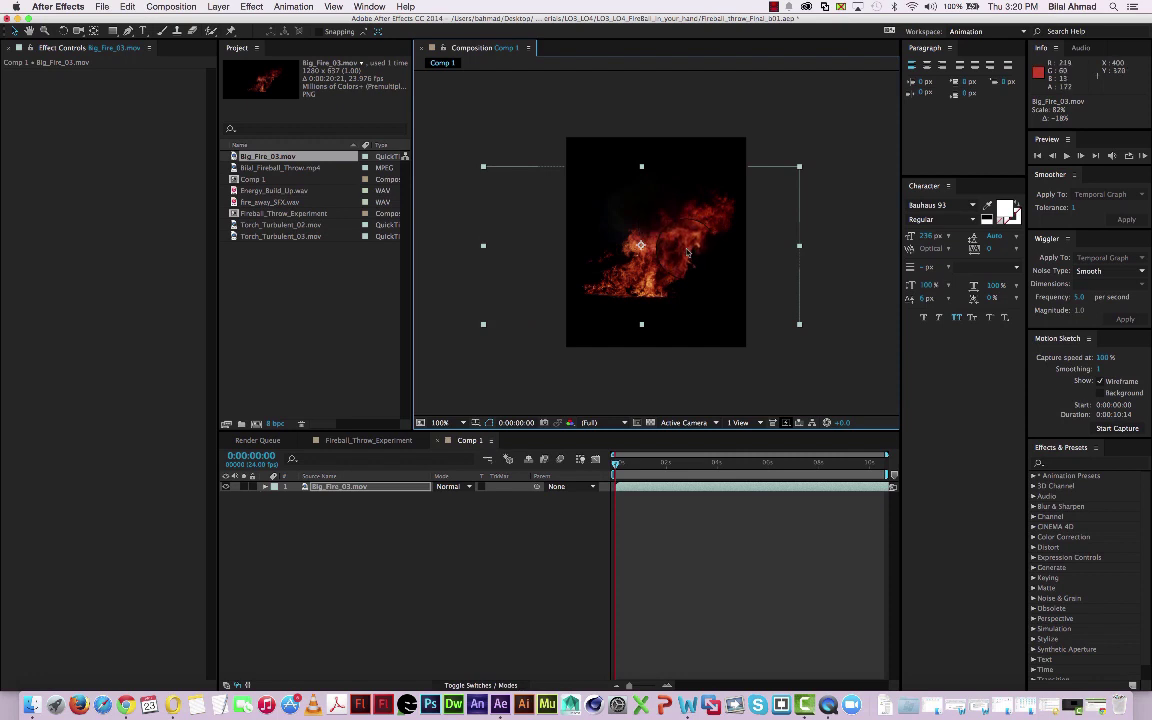
{"action": "left_click_drag", "start_coordinate": [687, 250], "coordinate": [696, 255]}
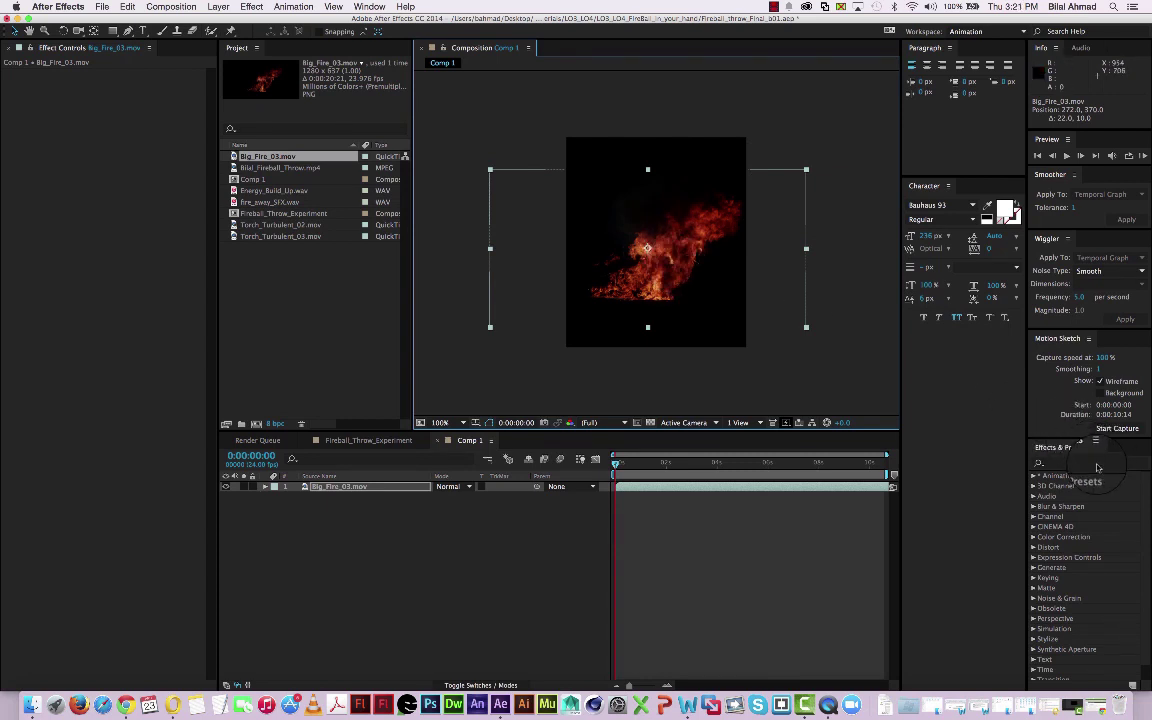
{"action": "key", "text": "grave"}
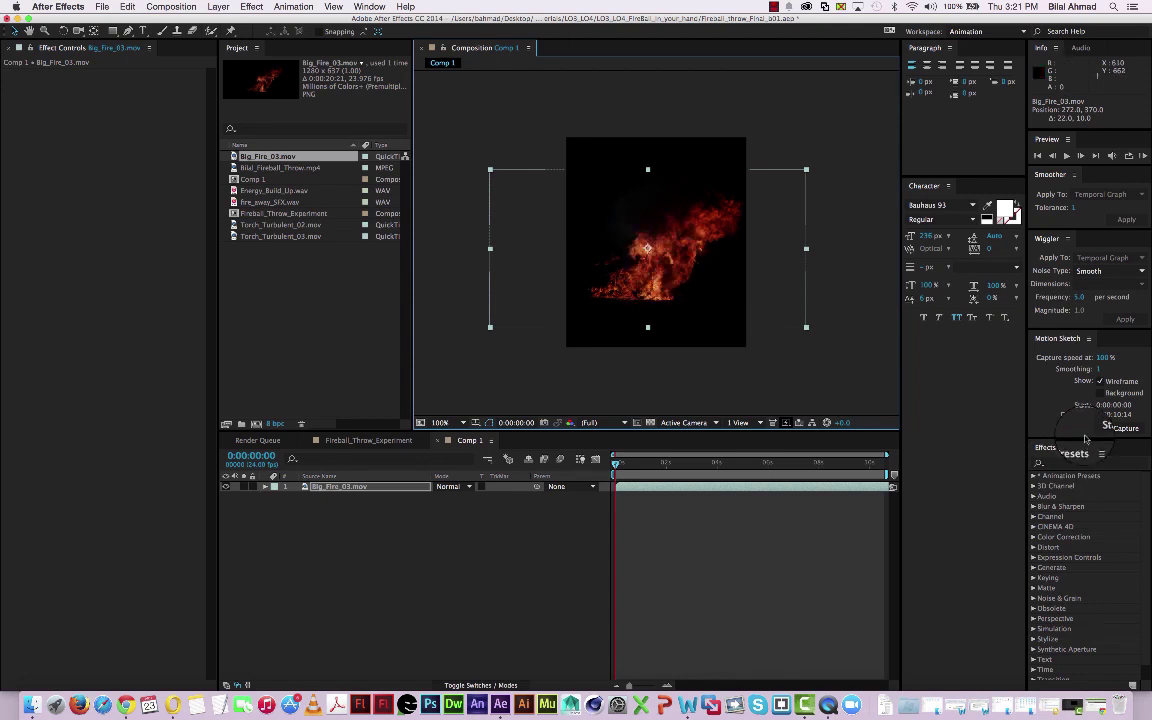
{"action": "key", "text": "grave"}
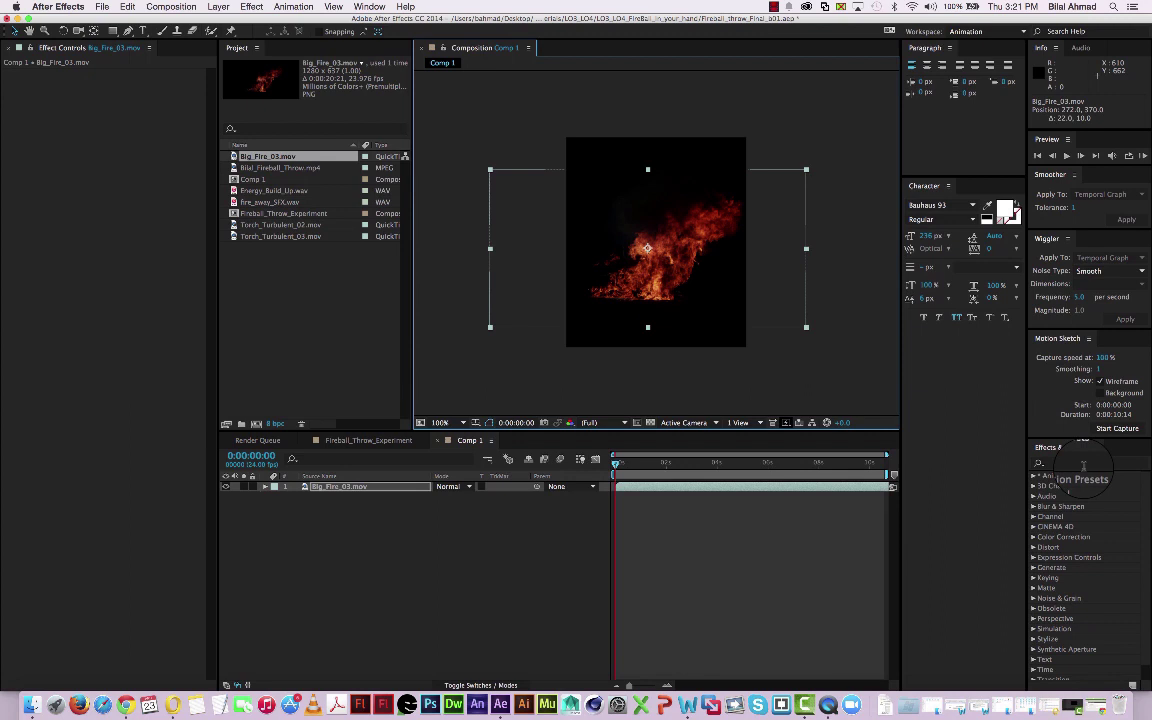
{"action": "left_click", "coordinate": [774, 6]}
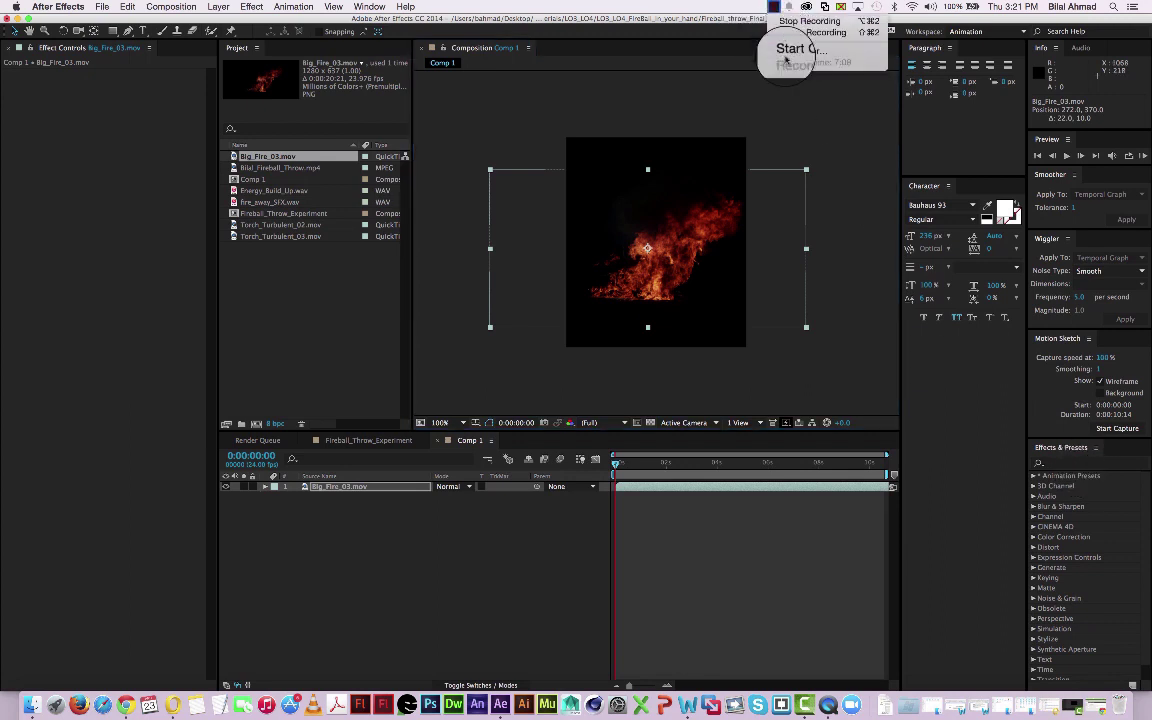
Find the Optics Compensation effect by searching for optics and apply it to the Big_Fire_03.mov layer.
{"action": "left_click", "coordinate": [1057, 464]}
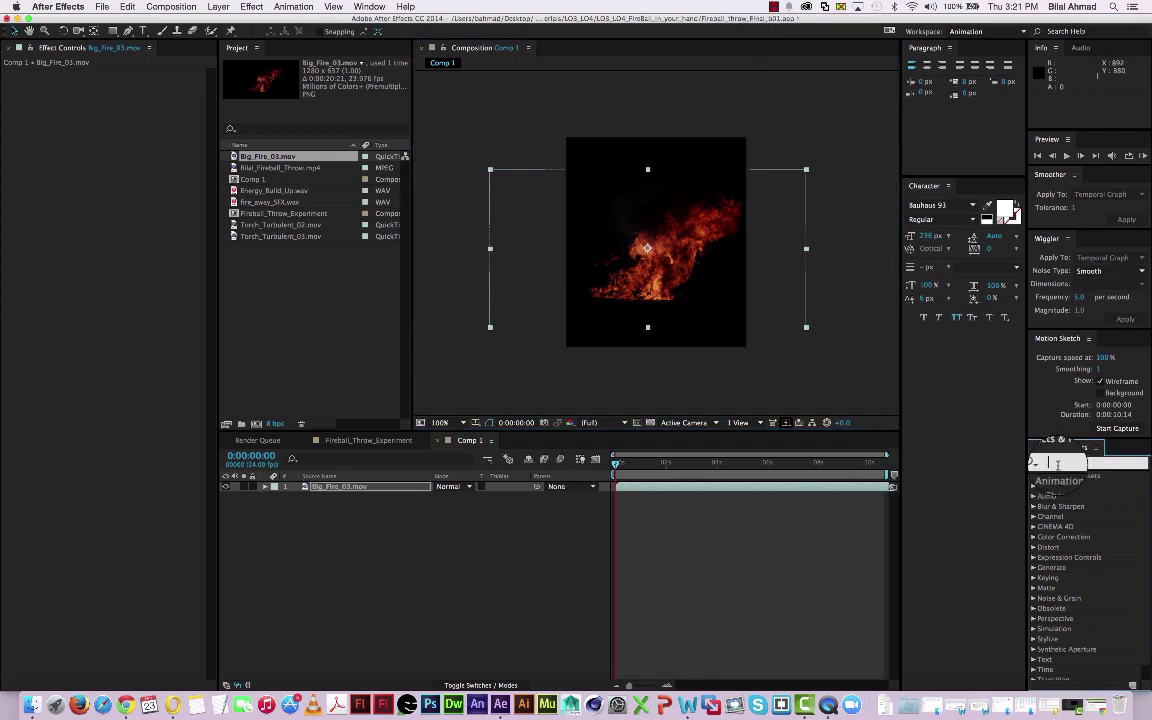
{"action": "type", "text": "optics"}
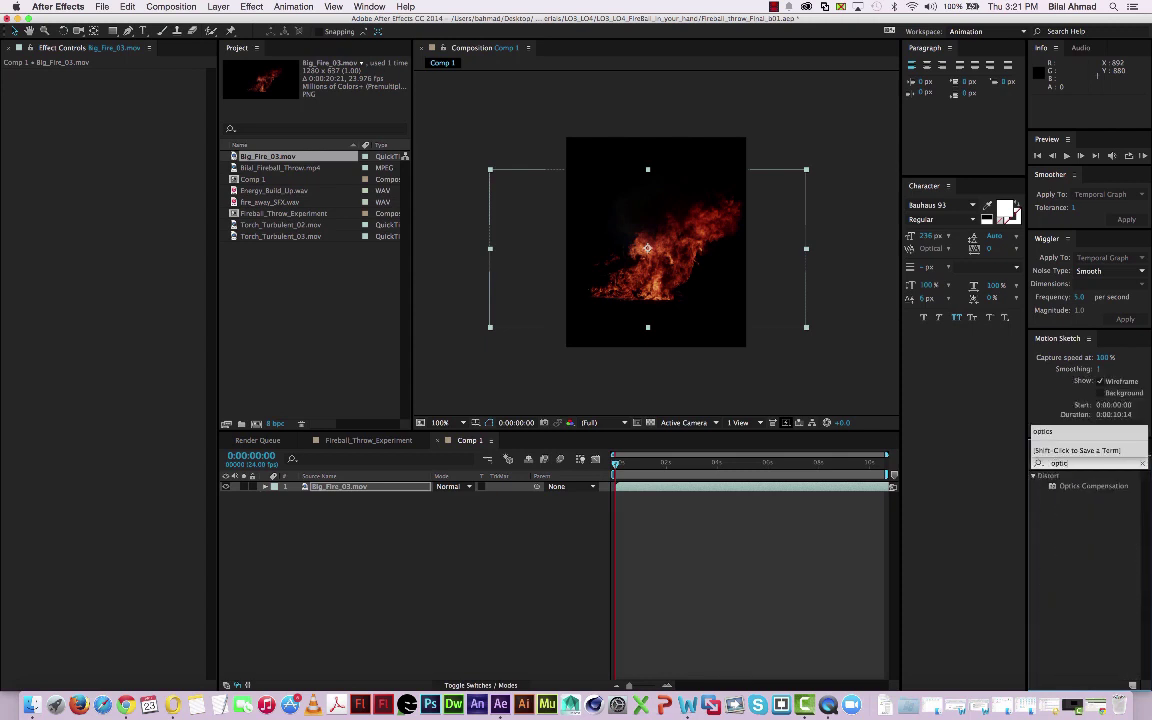
{"action": "left_click_drag", "start_coordinate": [1064, 488], "coordinate": [812, 494]}
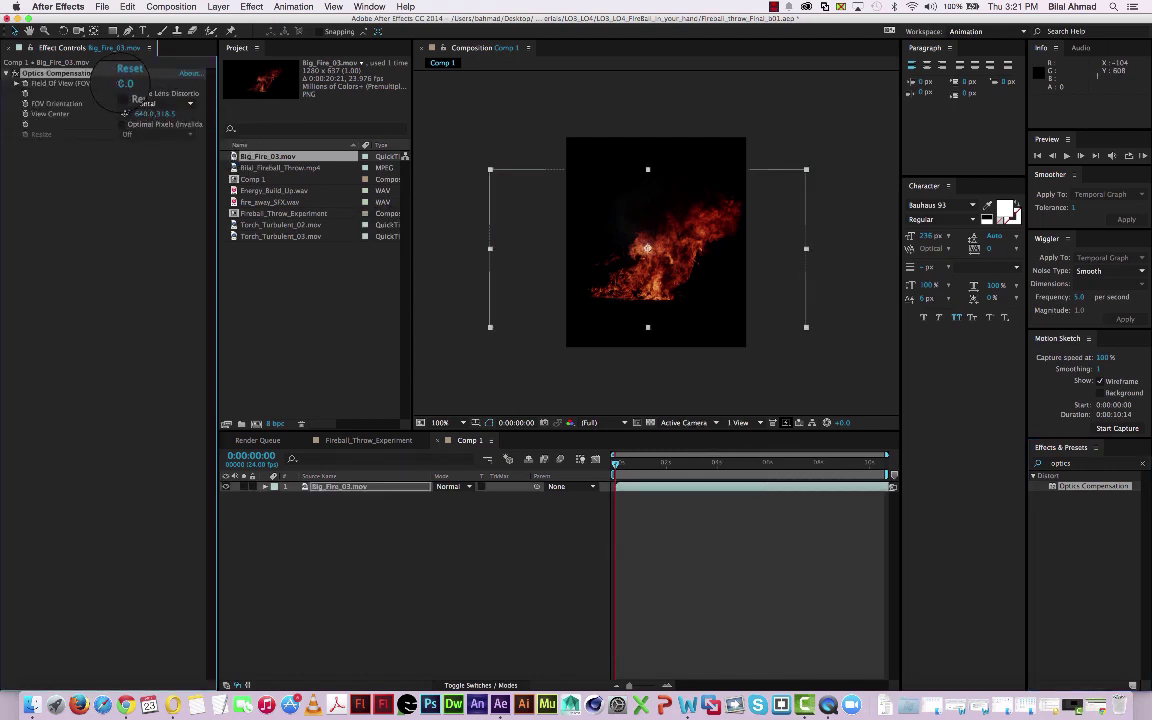
Raise the Optics Compensation field of view to about 115.8 and scrub through the fire to 0:00:07:18.
{"action": "left_click_drag", "start_coordinate": [125, 84], "coordinate": [162, 82]}
{"action": "left_click_drag", "start_coordinate": [188, 80], "coordinate": [375, 82]}
{"action": "left_click_drag", "start_coordinate": [456, 80], "coordinate": [275, 72]}
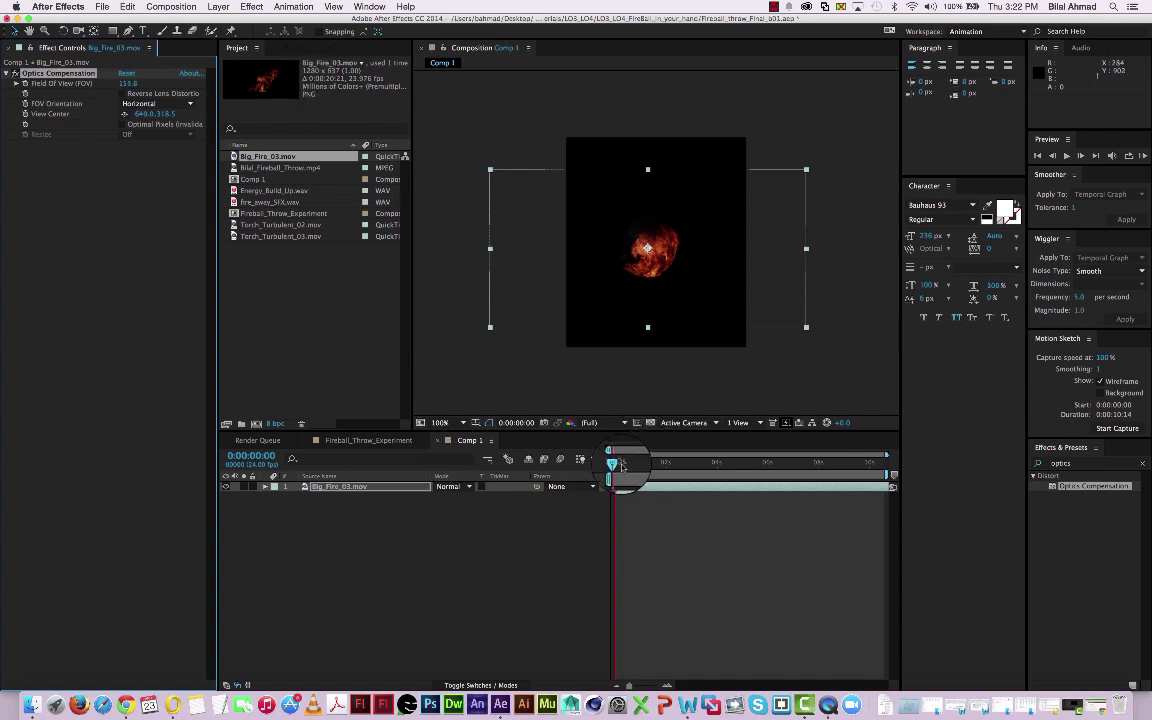
{"action": "left_click_drag", "start_coordinate": [622, 466], "coordinate": [675, 465]}
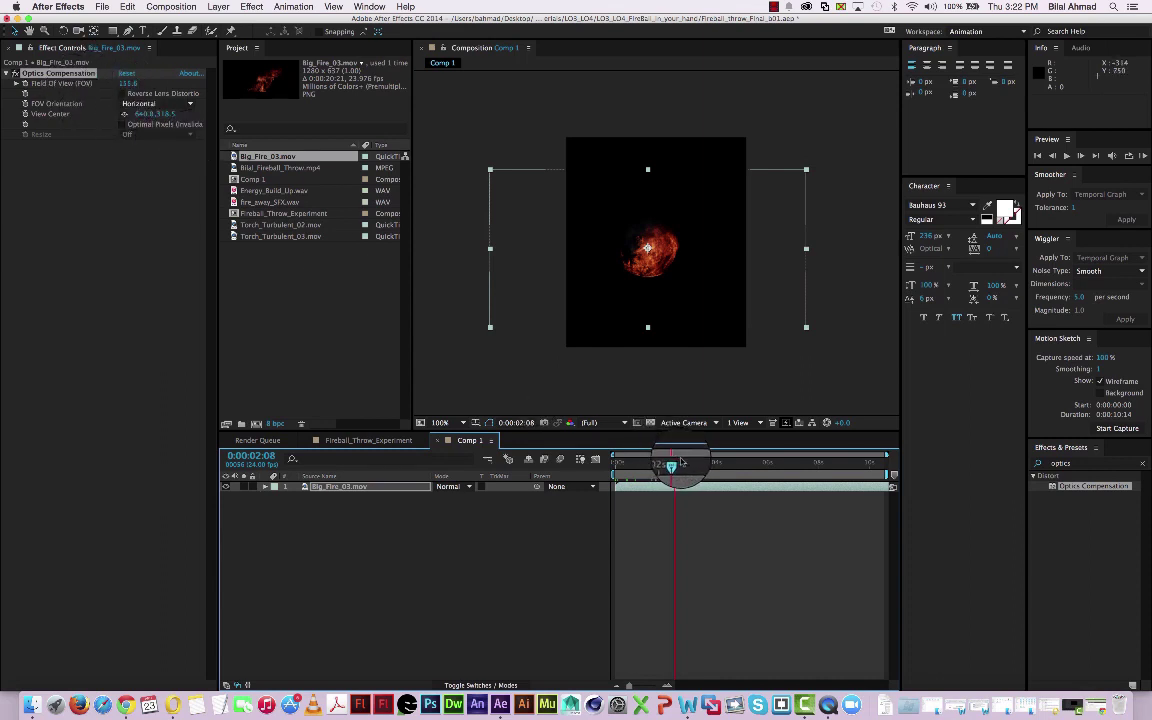
{"action": "left_click_drag", "start_coordinate": [675, 465], "coordinate": [812, 466]}
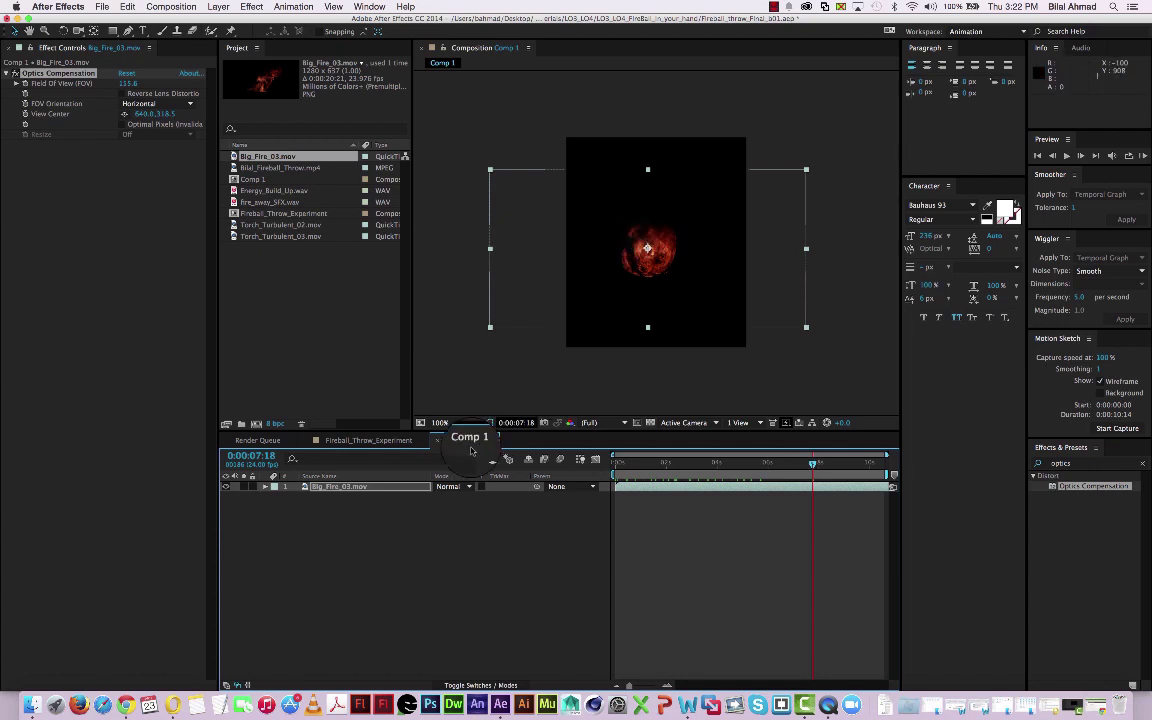
Duplicate the Big_Fire_03.mov layer, rotate the copy about -180° and offset it to about 266, 360 to fill out the fireball.
{"action": "left_click", "coordinate": [365, 488]}
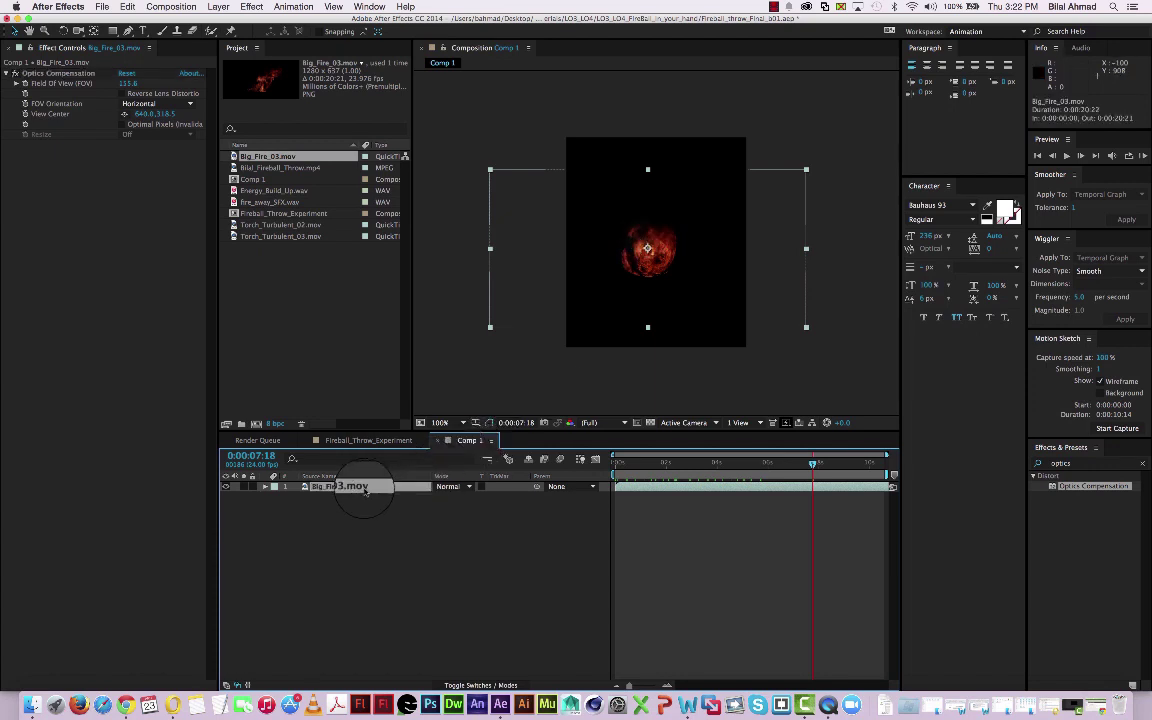
{"action": "key", "text": "super+d"}
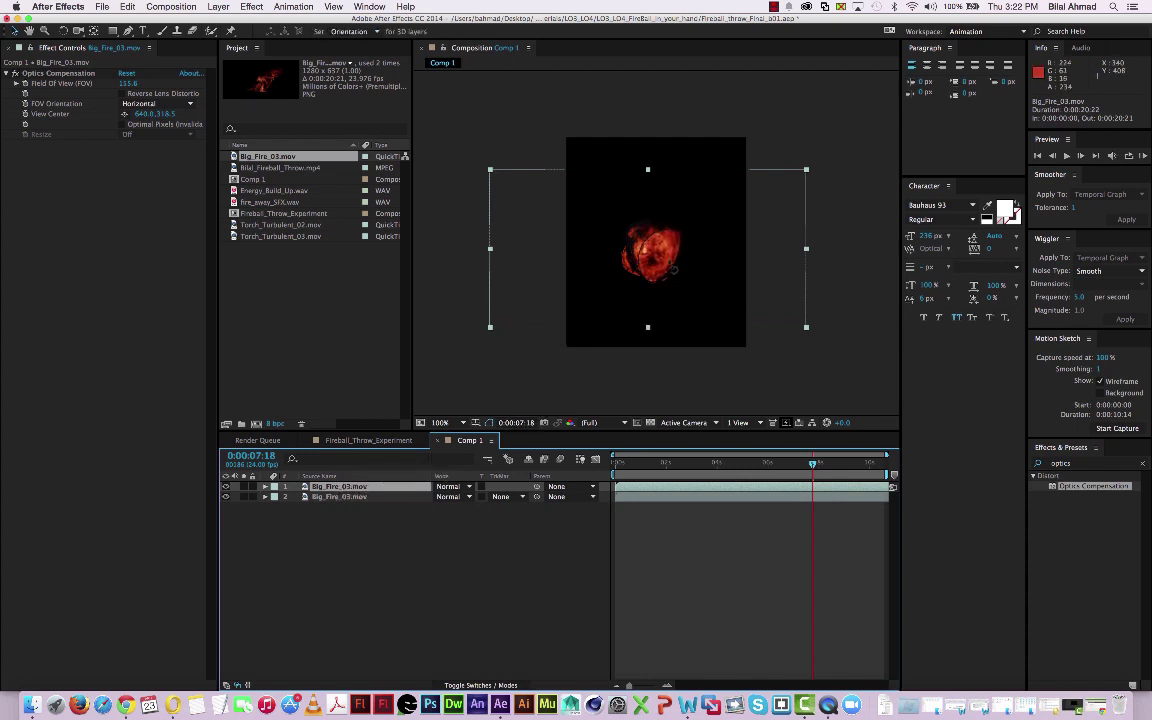
{"action": "left_click_drag", "start_coordinate": [668, 263], "coordinate": [613, 250]}
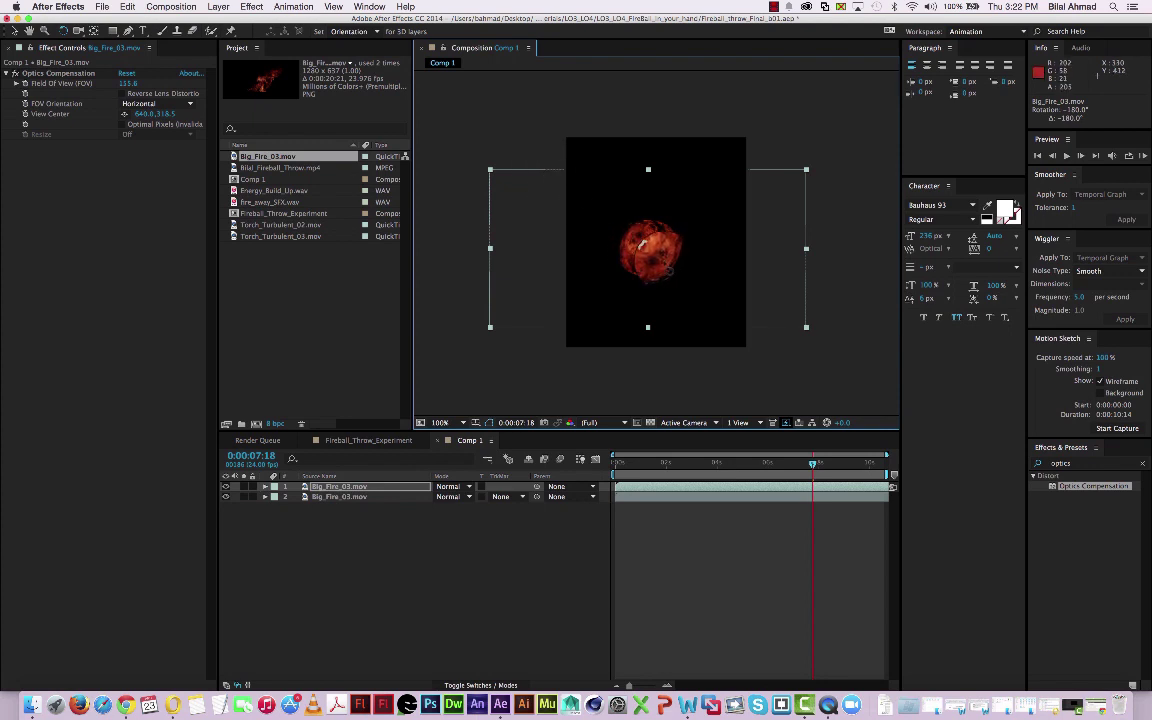
{"action": "left_click_drag", "start_coordinate": [666, 268], "coordinate": [664, 257]}
{"action": "key", "text": "super+z"}
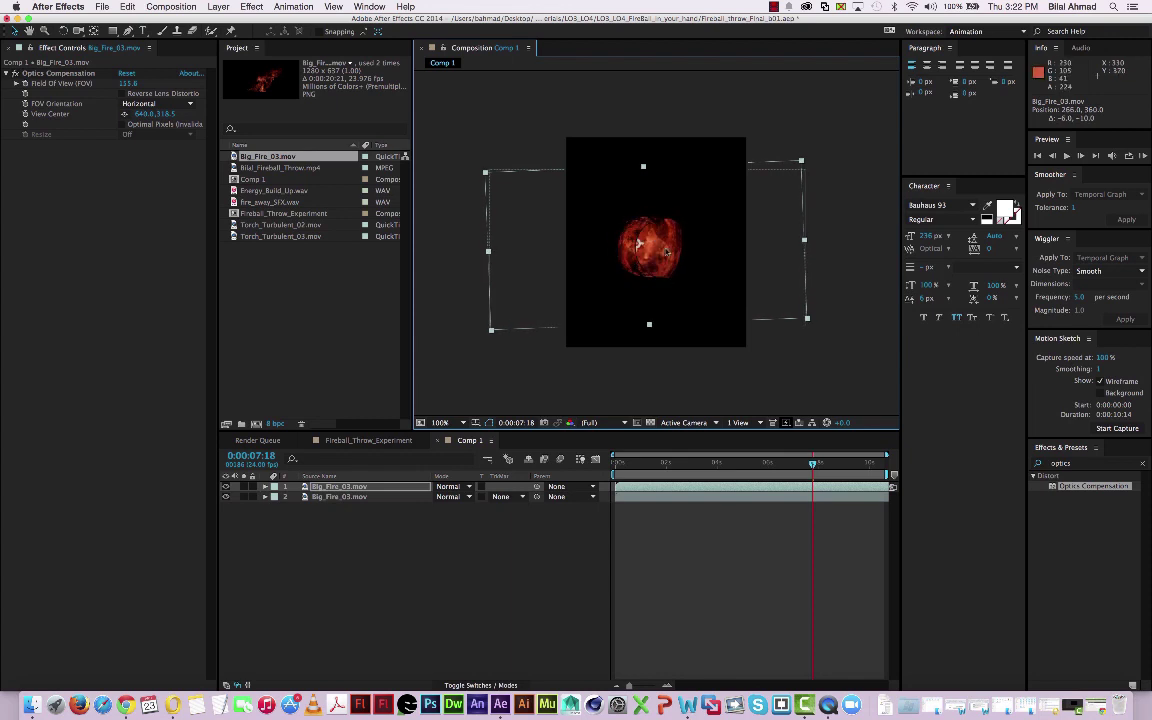
{"action": "mouse_move", "coordinate": [817, 470]}
{"action": "left_mouse_down"}
{"action": "mouse_move", "coordinate": [617, 462]}
{"action": "mouse_move", "coordinate": [815, 466]}
{"action": "left_mouse_up"}
{"action": "left_click", "coordinate": [776, 8]}
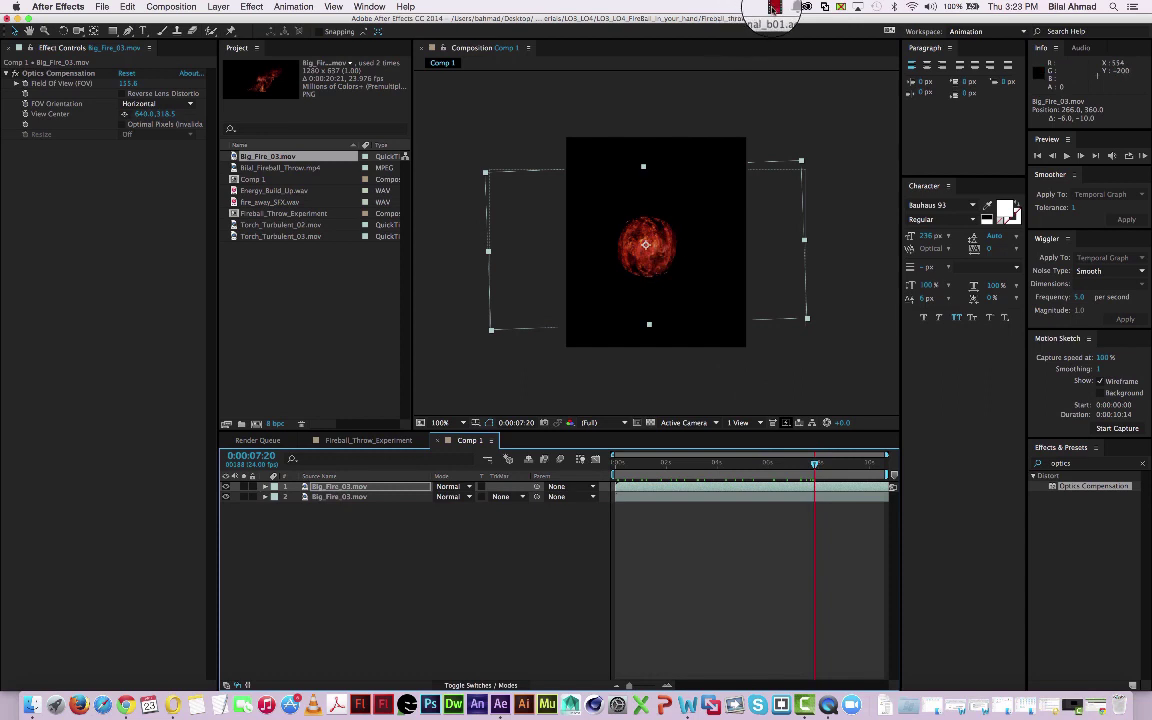
{"action": "left_click", "coordinate": [792, 32]}
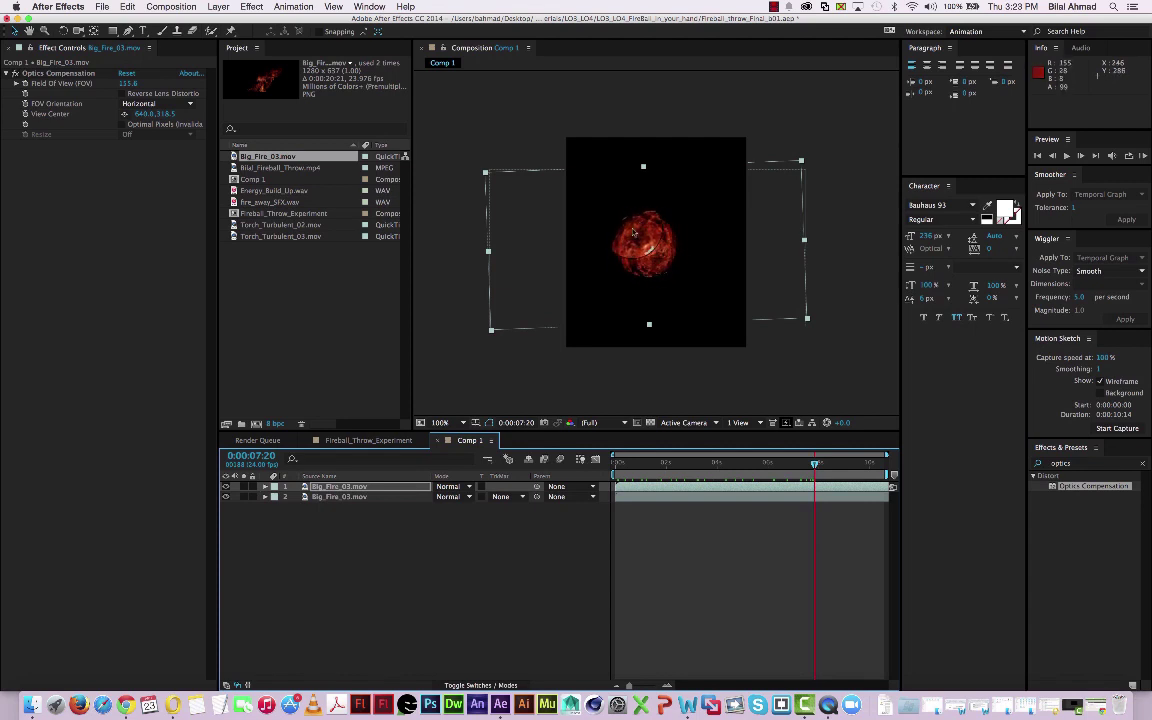
Create a new 600 by 700 px solid layer in an orange colour sampled from the fireball.
{"action": "right_click", "coordinate": [386, 532]}
{"action": "mouse_move", "coordinate": [466, 545]}
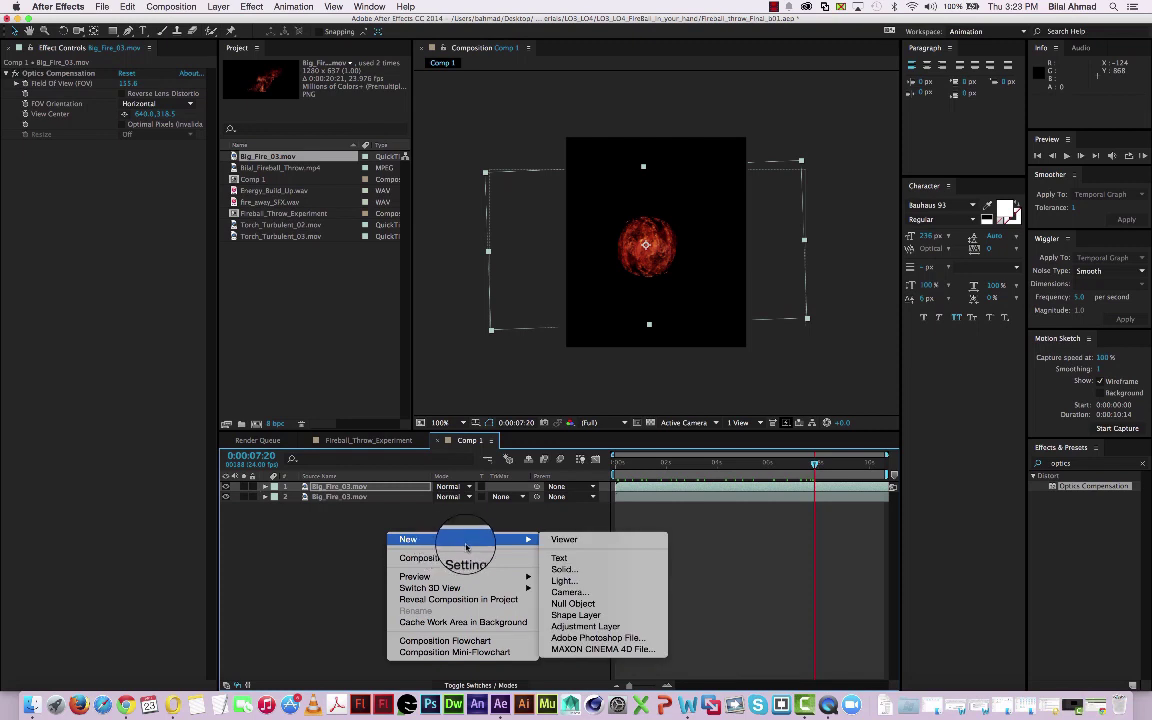
{"action": "left_click", "coordinate": [564, 569]}
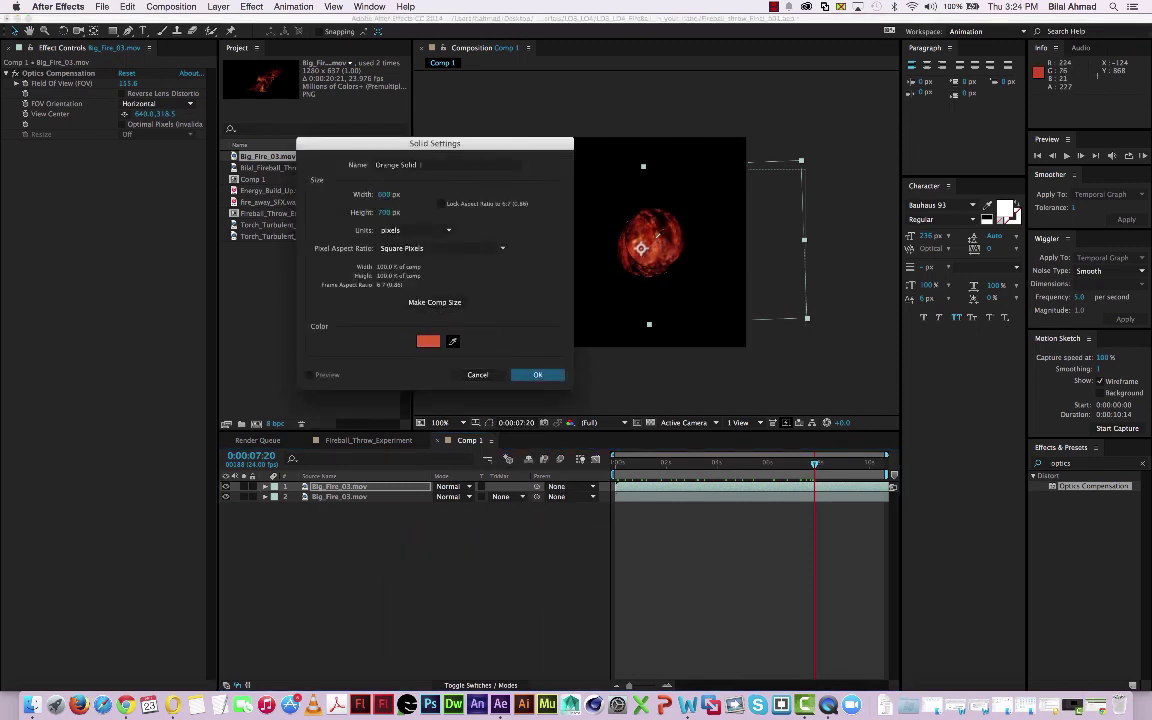
{"action": "left_click", "coordinate": [658, 235]}
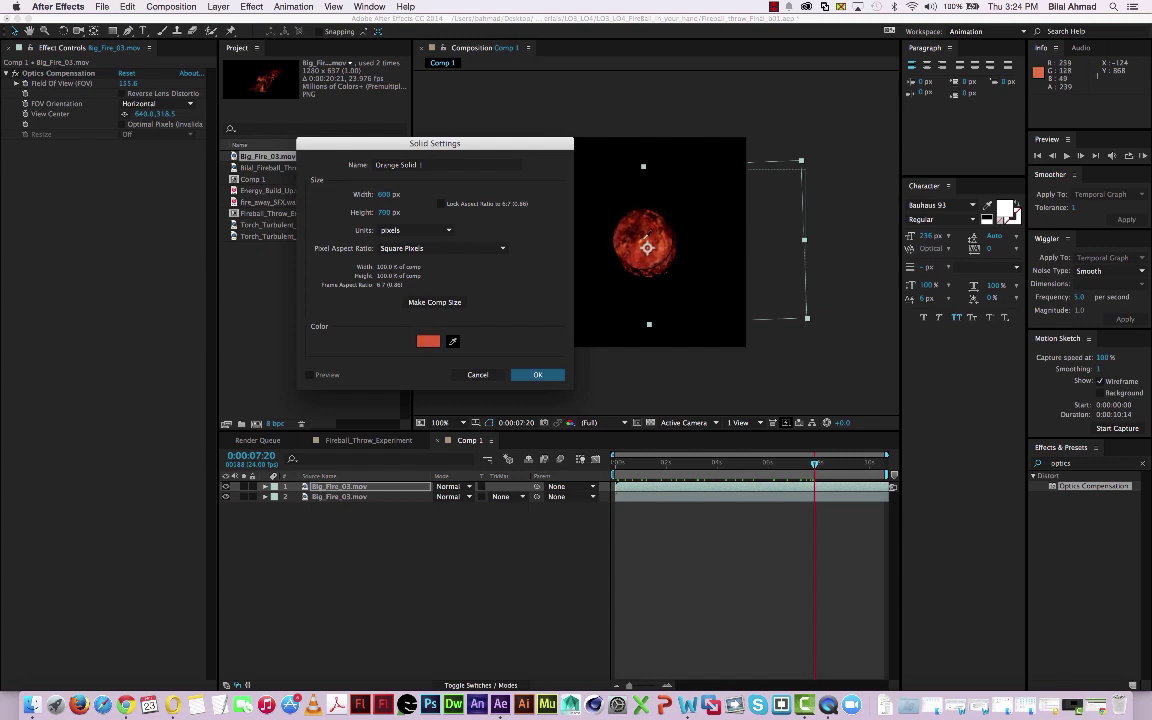
{"action": "left_click", "coordinate": [541, 376]}
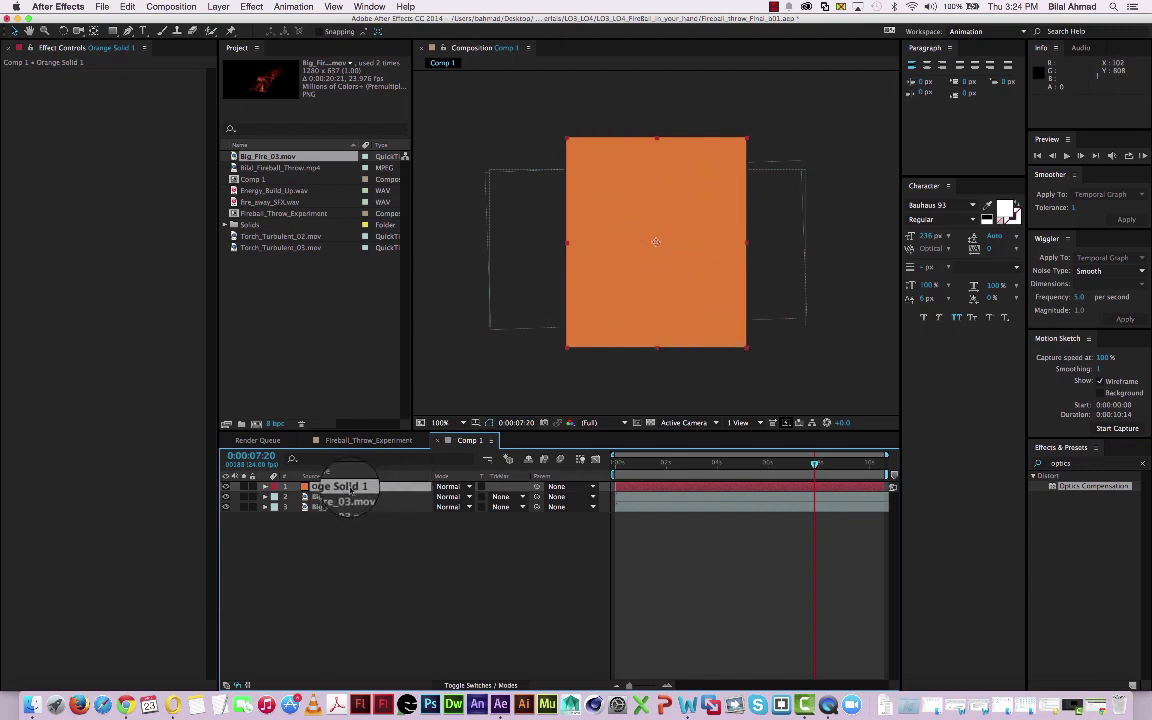
Hide the orange solid and draw an ellipse mask on it that closely surrounds the fireball.
{"action": "left_click", "coordinate": [225, 487]}
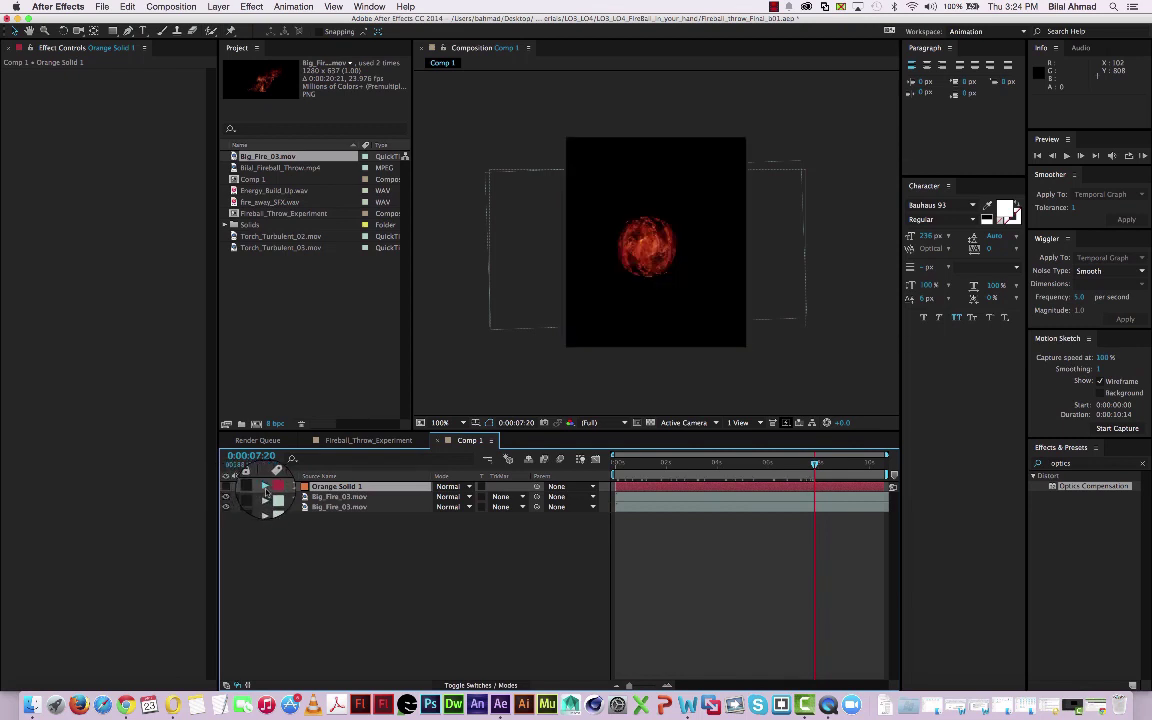
{"action": "left_click", "coordinate": [265, 487]}
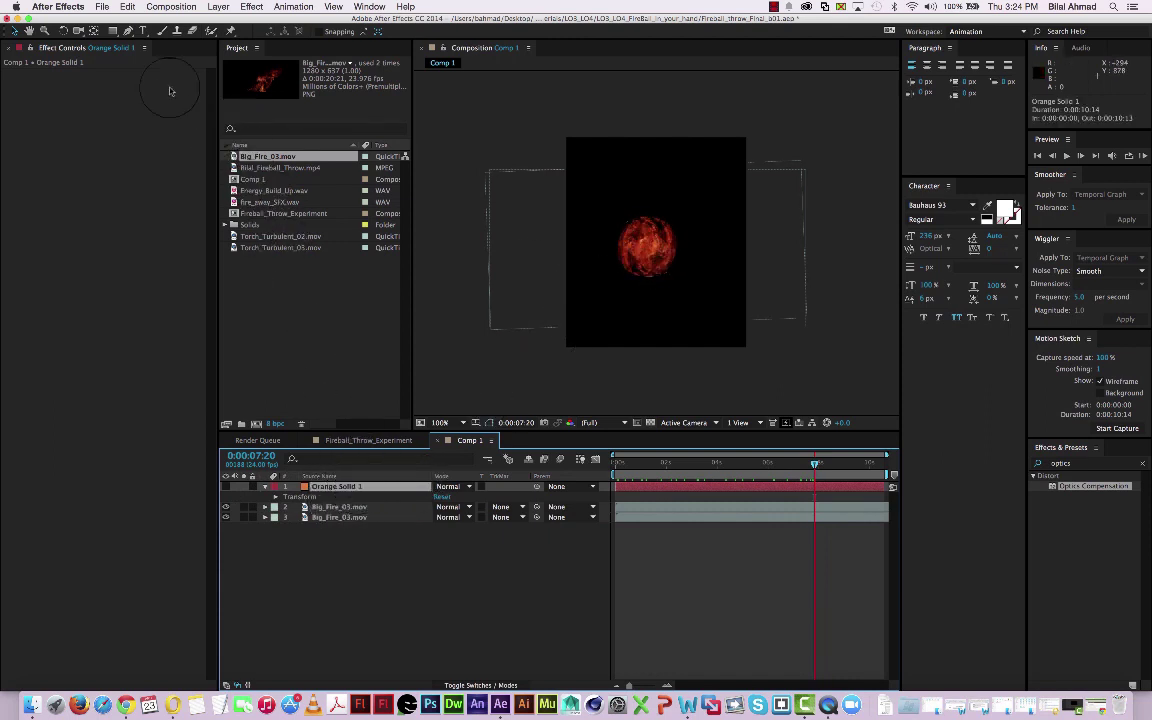
{"action": "left_click", "coordinate": [115, 32]}
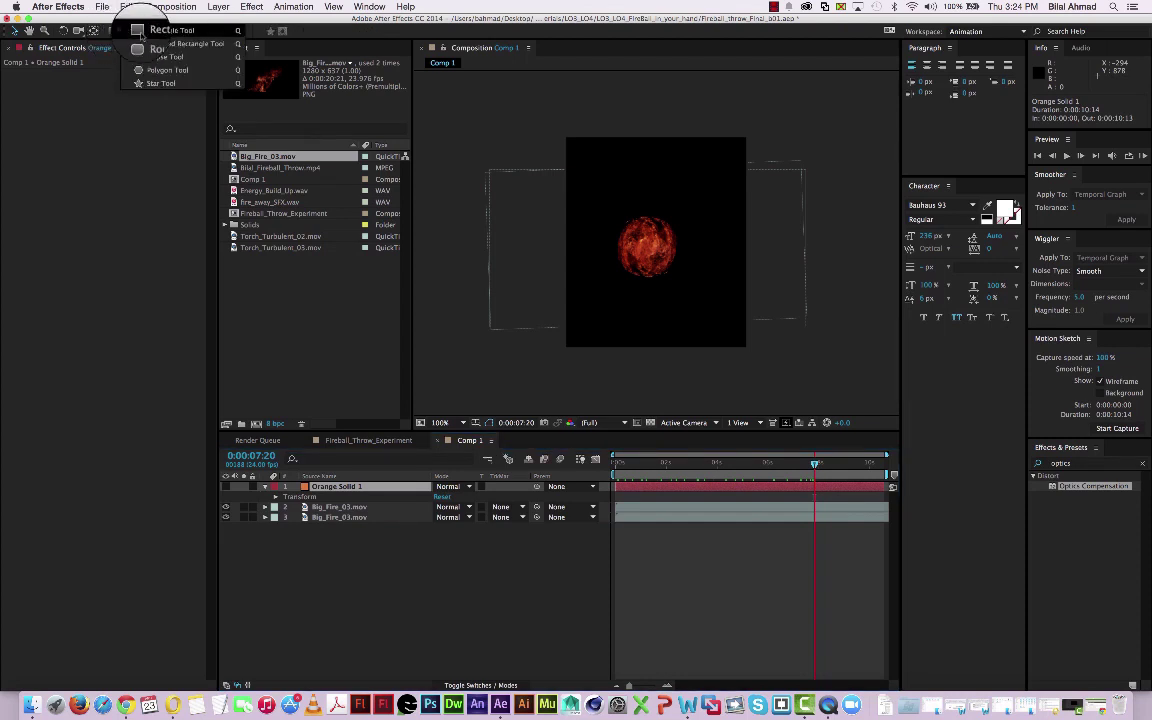
{"action": "left_click", "coordinate": [145, 57]}
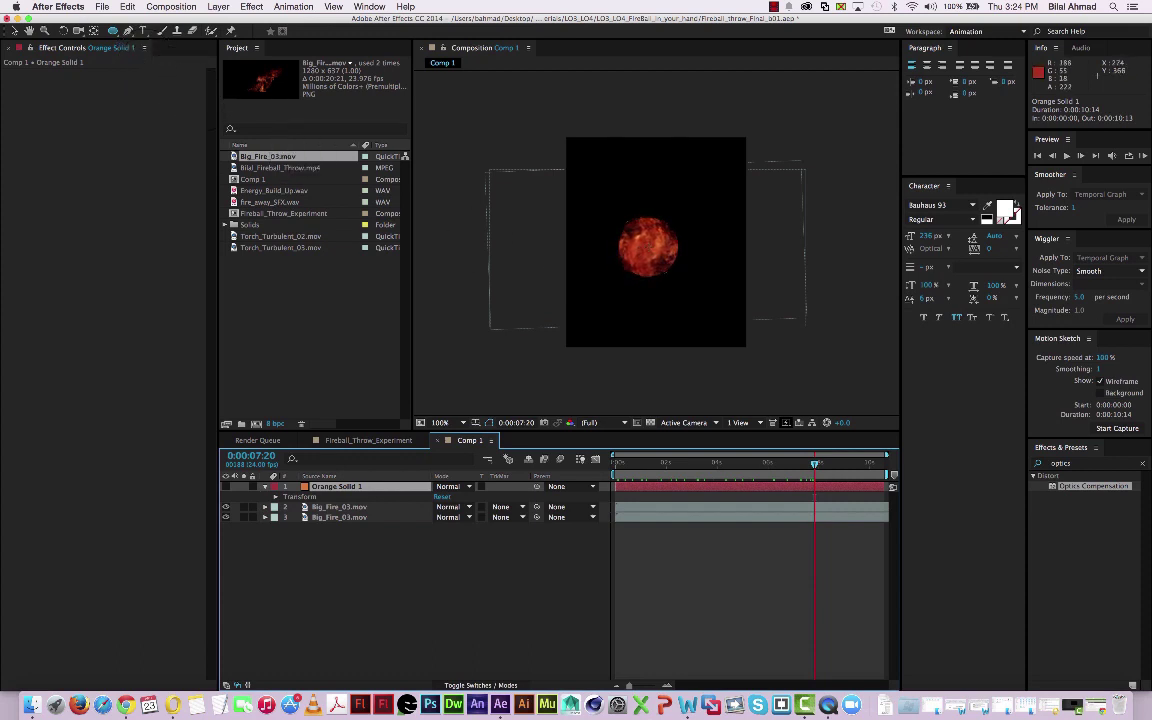
{"action": "left_click_drag", "start_coordinate": [617, 213], "coordinate": [675, 272]}
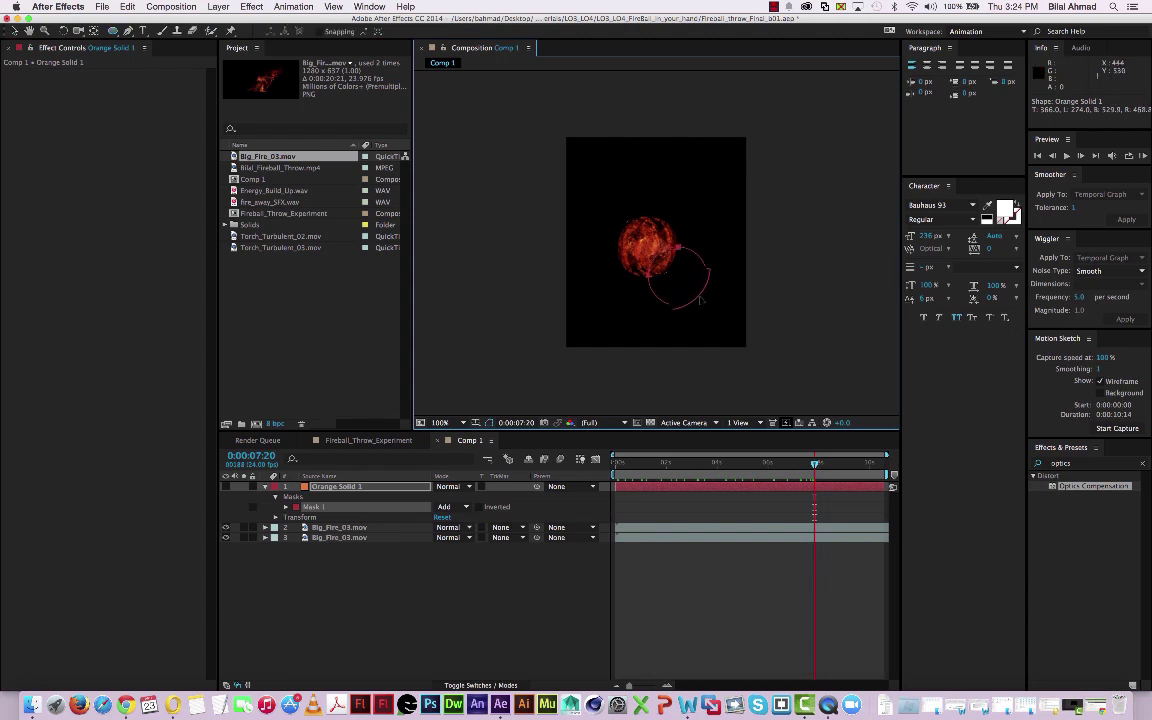
Try to adjust the shape of the orange solid's ellipse mask and undo those changes.
{"action": "mouse_move", "coordinate": [674, 280]}
{"action": "left_mouse_down"}
{"action": "mouse_move", "coordinate": [658, 260]}
{"action": "mouse_move", "coordinate": [630, 264]}
{"action": "mouse_move", "coordinate": [666, 258]}
{"action": "left_mouse_up"}
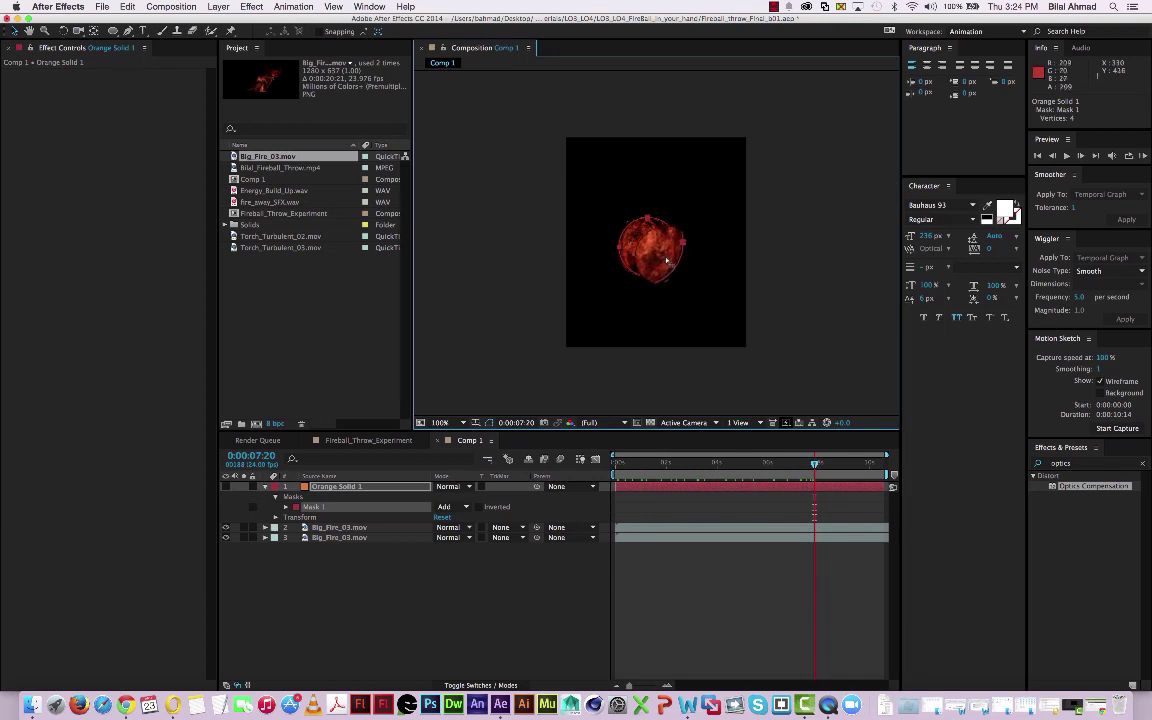
{"action": "key", "text": "super+z"}
{"action": "key", "text": "super+z"}
{"action": "key", "text": "super+z"}
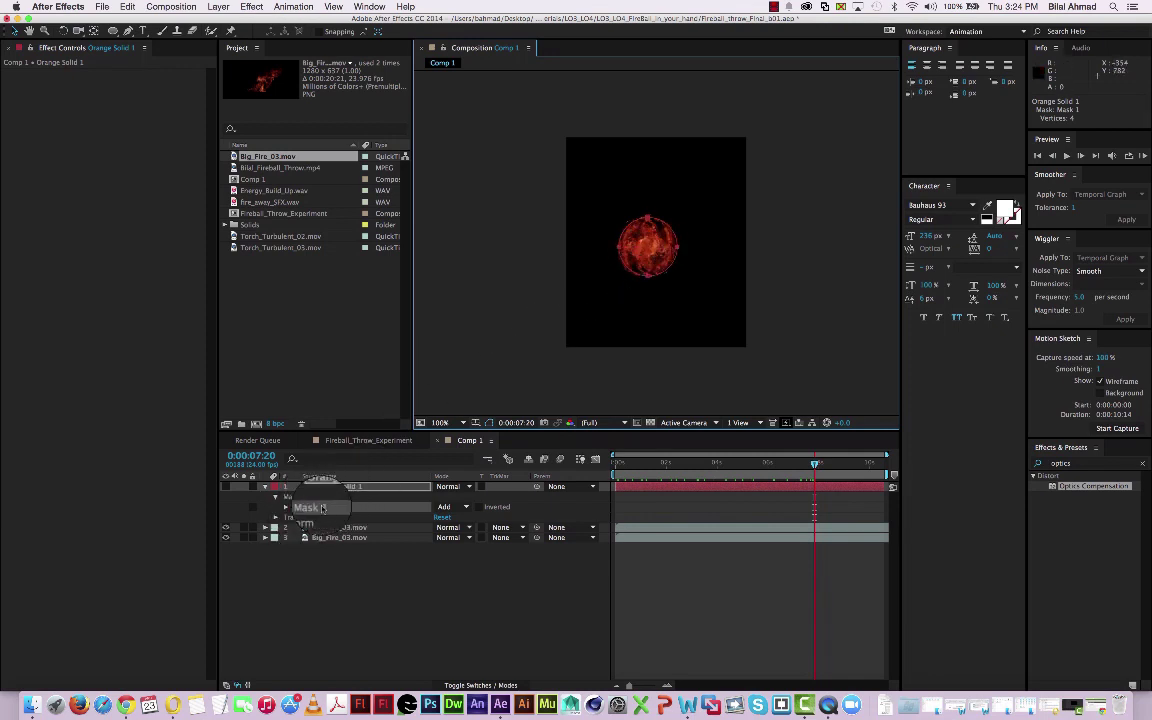
Make the orange solid visible and duplicate its Mask 1.
{"action": "left_click_drag", "start_coordinate": [322, 509], "coordinate": [237, 497]}
{"action": "left_click", "coordinate": [225, 487]}
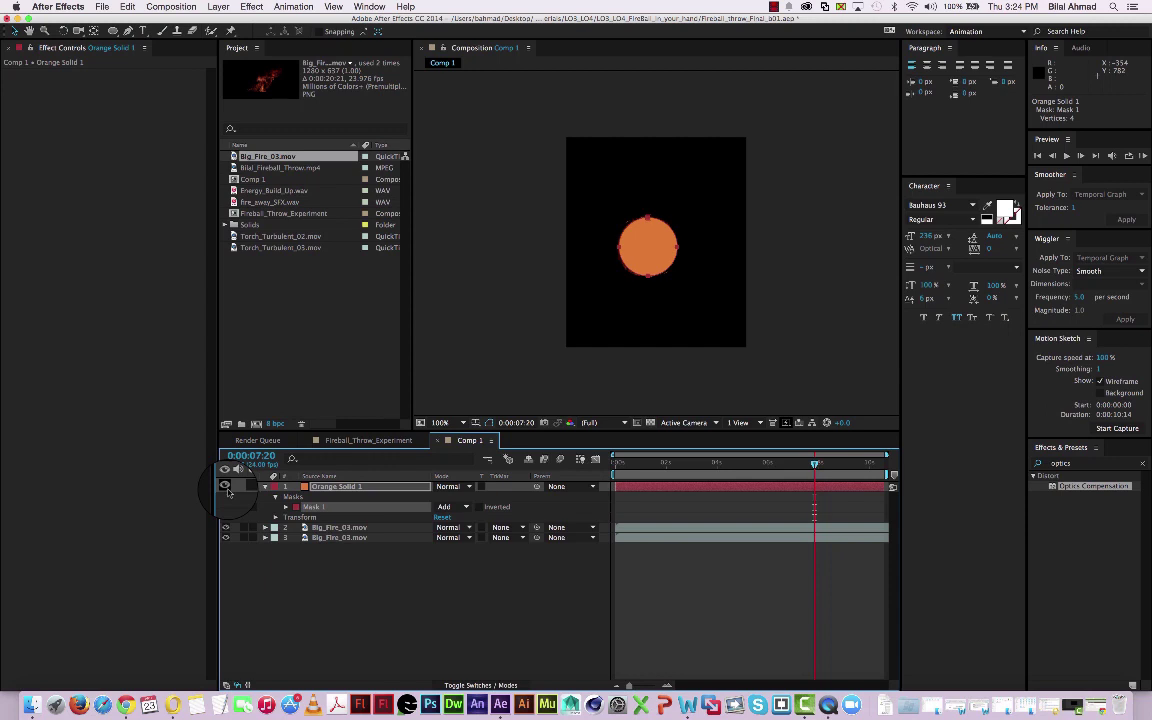
{"action": "left_click", "coordinate": [296, 507]}
{"action": "key", "text": "Return"}
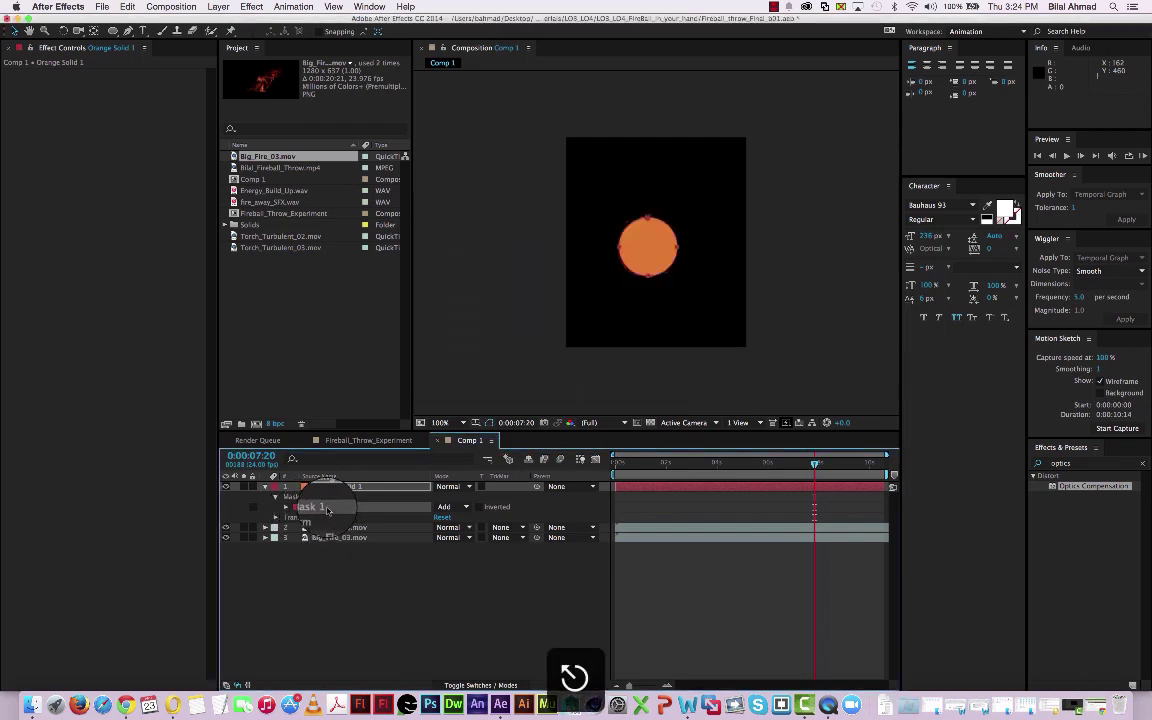
{"action": "key", "text": "super+d"}
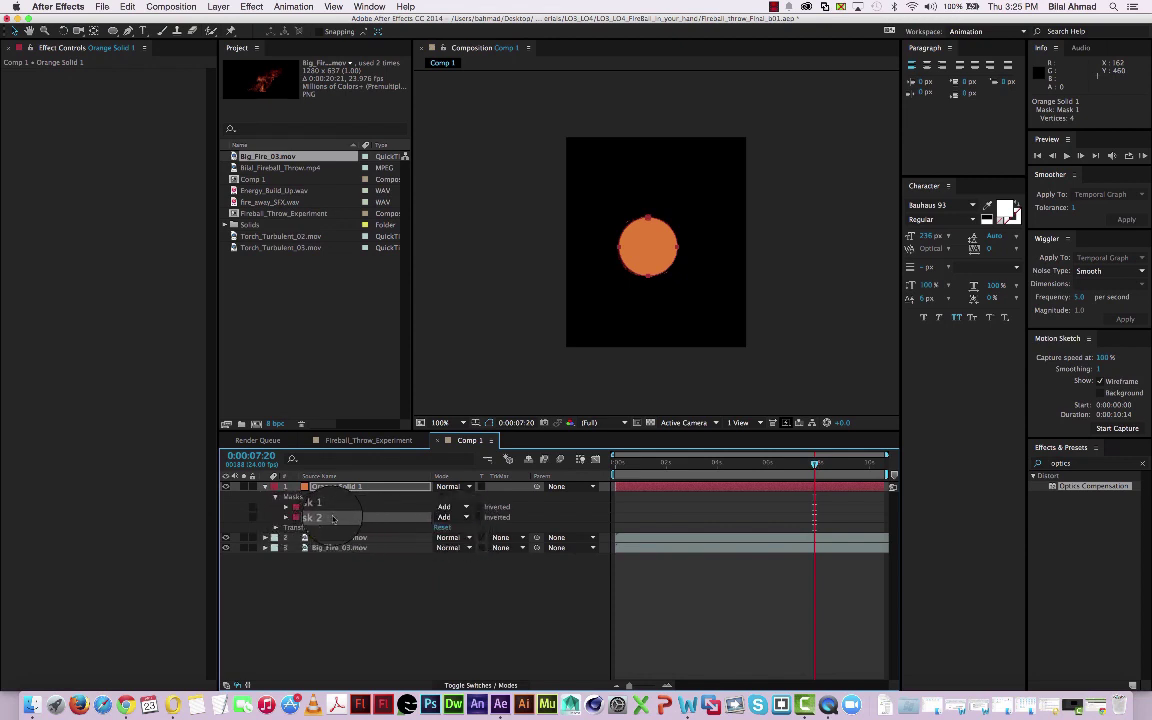
Set the mode of Mask 2 on the orange solid to Subtract and reveal that mask's properties.
{"action": "left_click", "coordinate": [455, 518]}
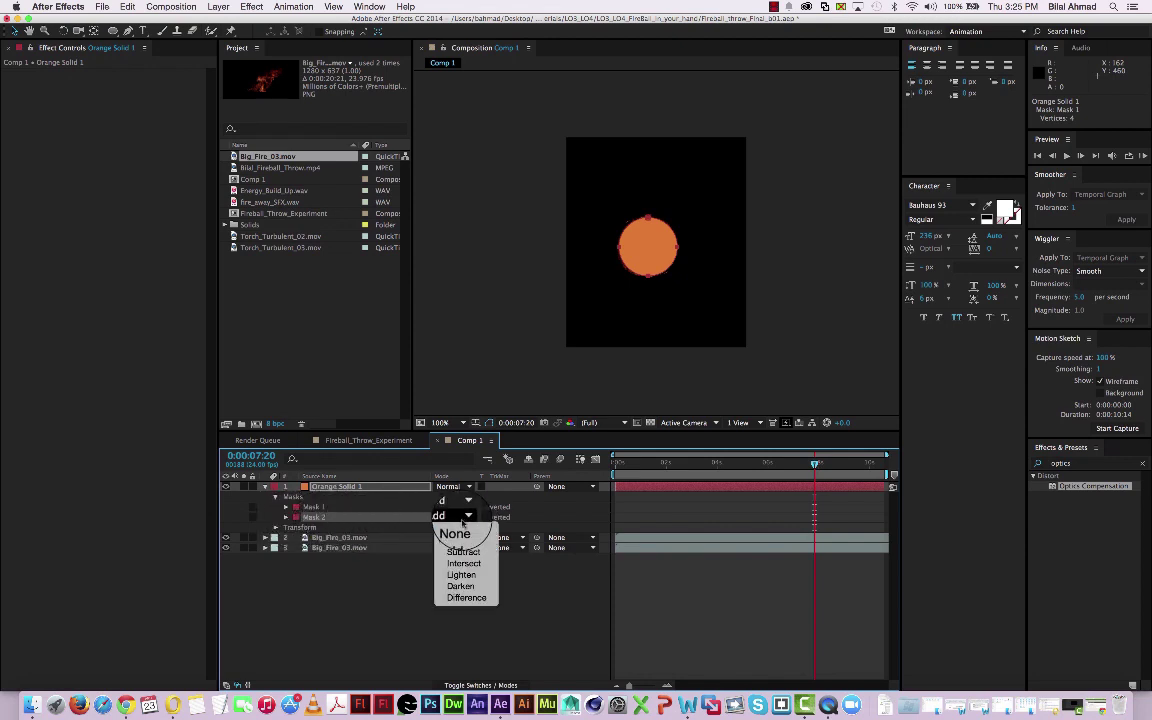
{"action": "left_click", "coordinate": [464, 551]}
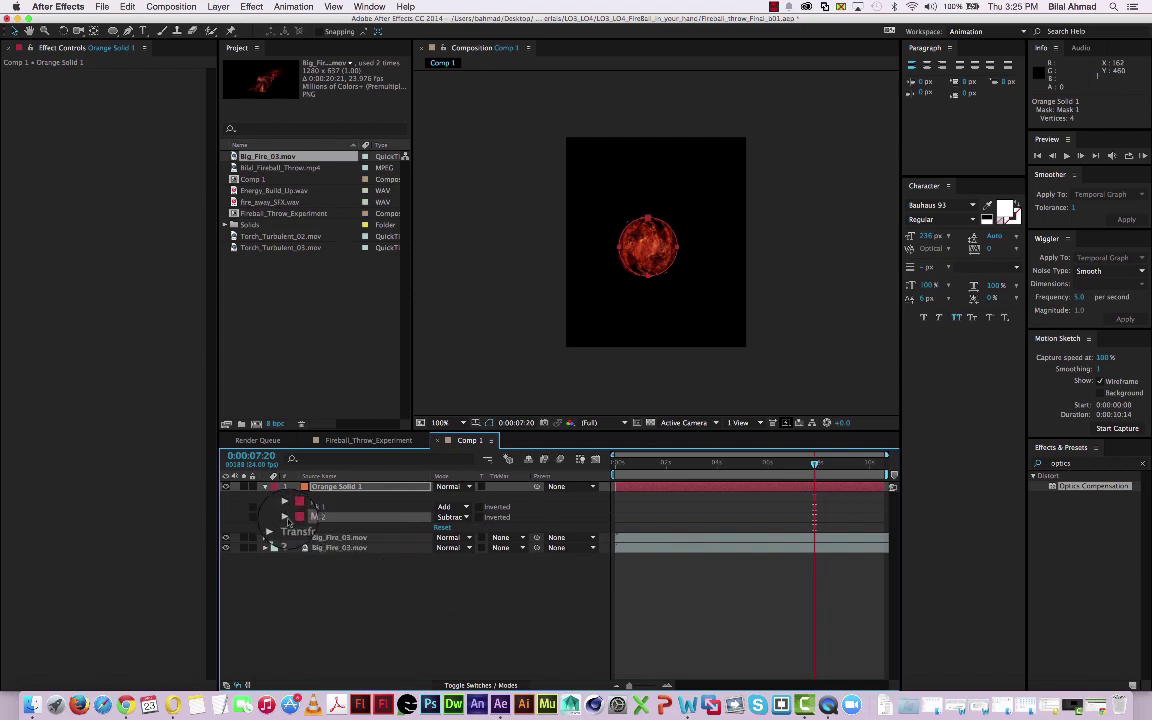
{"action": "left_click", "coordinate": [285, 517]}
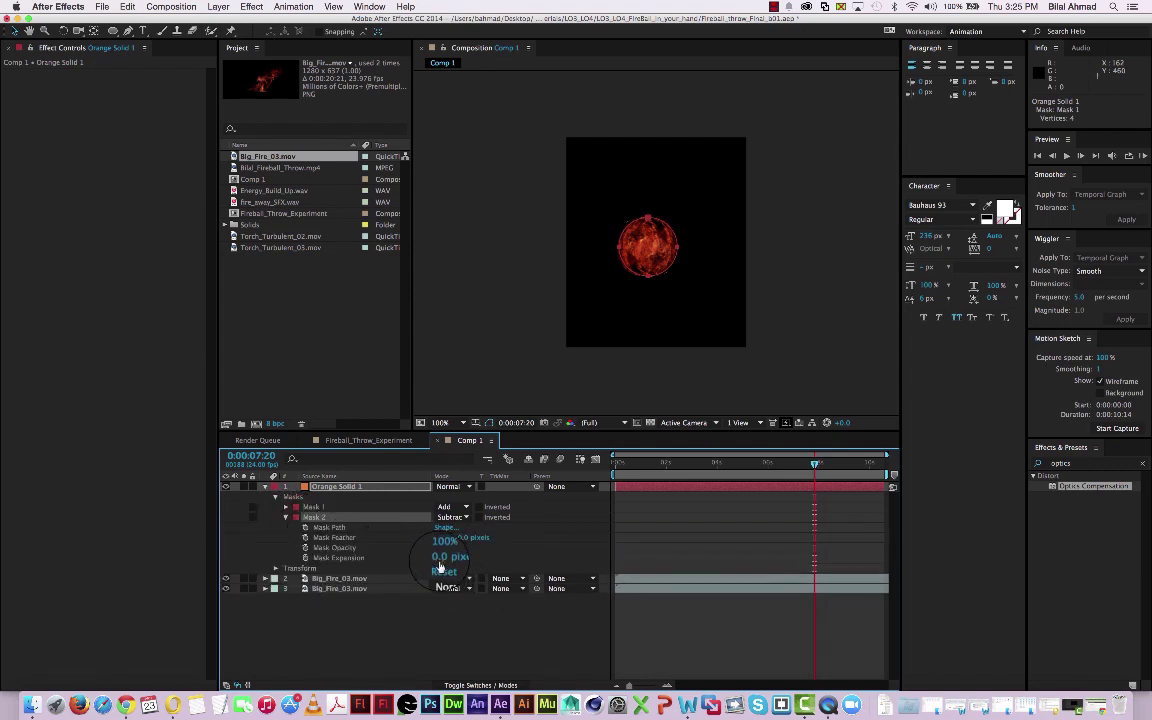
Set Mask 2 on the orange solid to an expansion of -14 pixels and a feather of 48 pixels.
{"action": "mouse_move", "coordinate": [440, 560]}
{"action": "left_mouse_down"}
{"action": "mouse_move", "coordinate": [455, 560]}
{"action": "mouse_move", "coordinate": [427, 558]}
{"action": "left_mouse_up"}
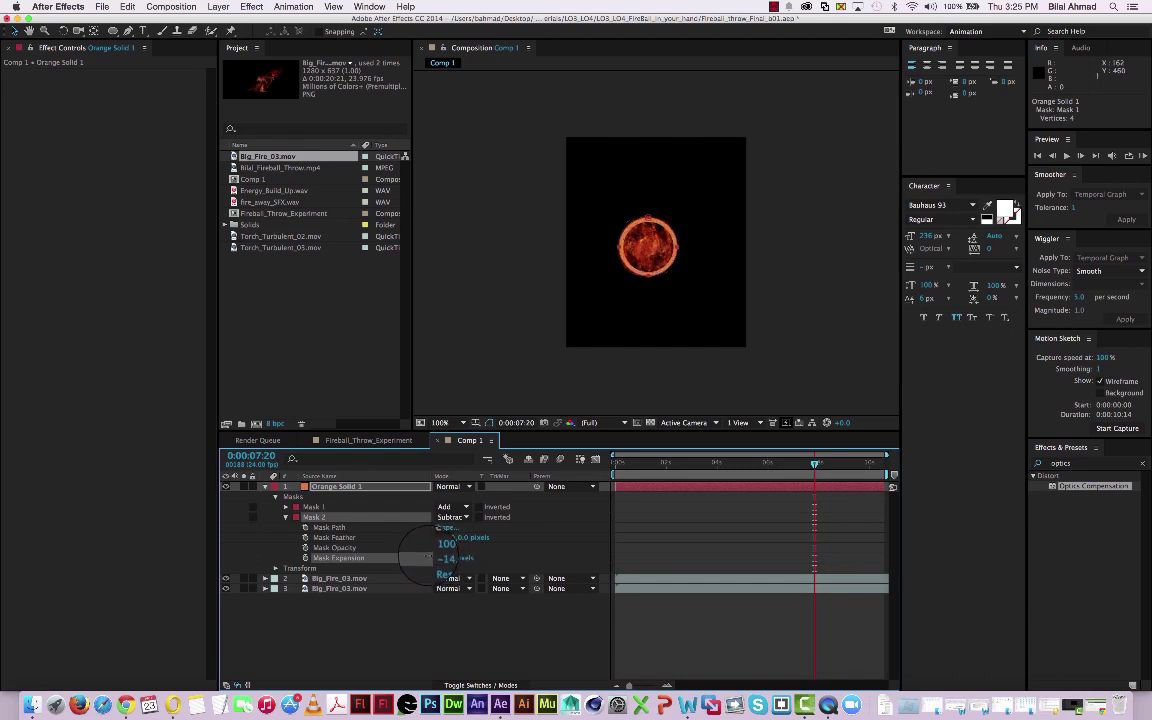
{"action": "left_click_drag", "start_coordinate": [462, 538], "coordinate": [467, 538]}
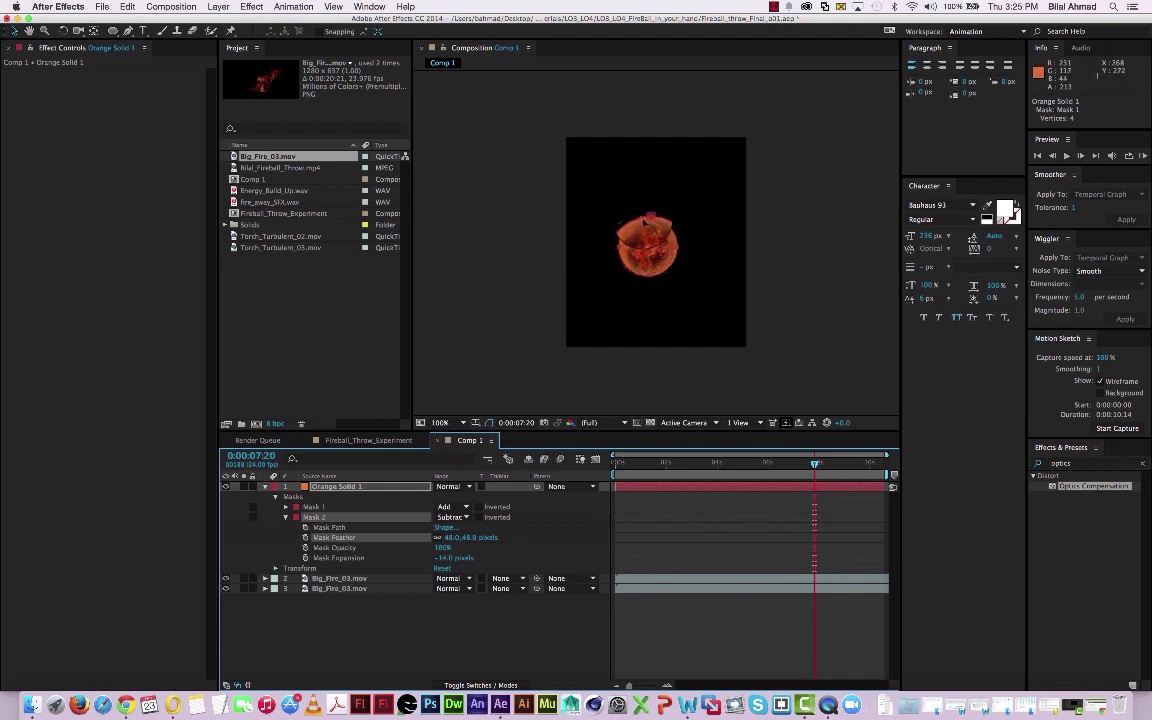
{"action": "left_click_drag", "start_coordinate": [627, 243], "coordinate": [727, 363]}
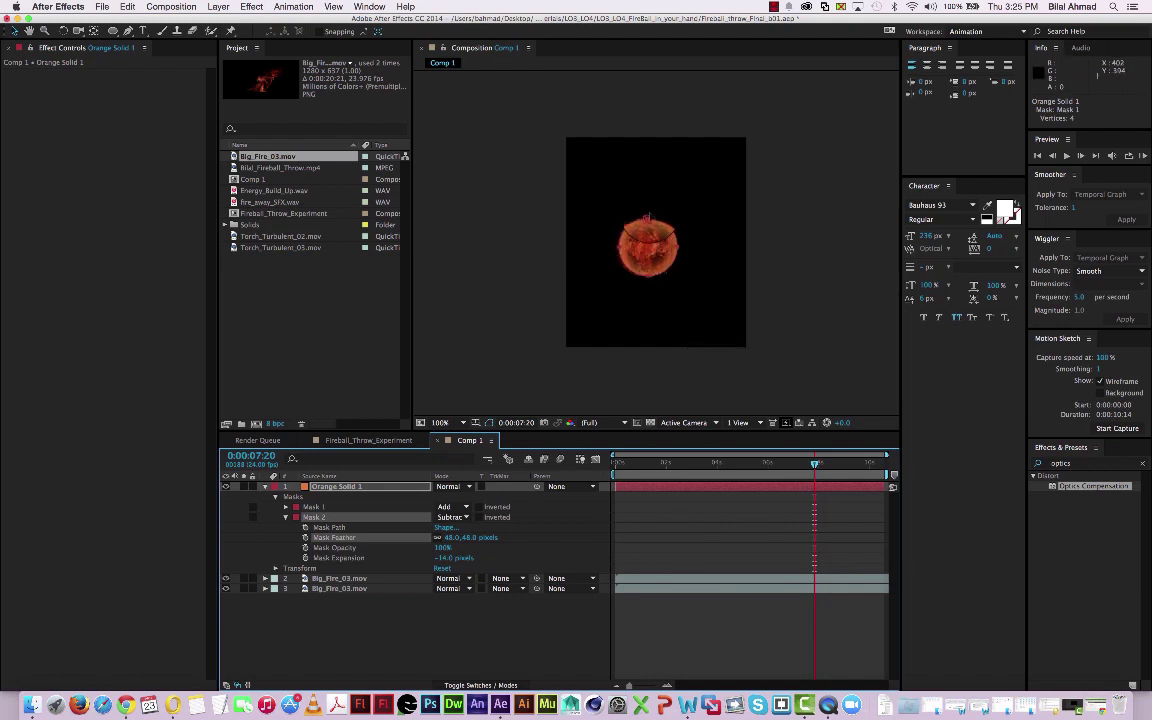
{"action": "left_click", "coordinate": [720, 620]}
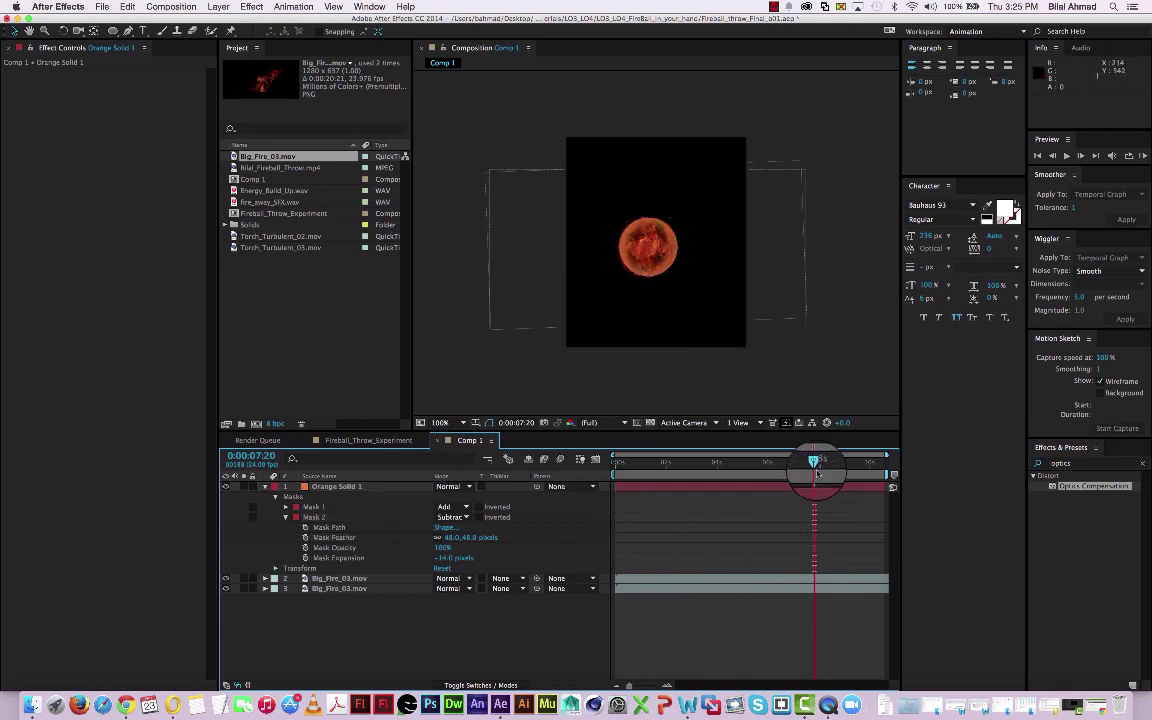
{"action": "mouse_move", "coordinate": [816, 463]}
{"action": "left_mouse_down"}
{"action": "mouse_move", "coordinate": [627, 457]}
{"action": "mouse_move", "coordinate": [813, 480]}
{"action": "mouse_move", "coordinate": [815, 464]}
{"action": "left_mouse_up"}
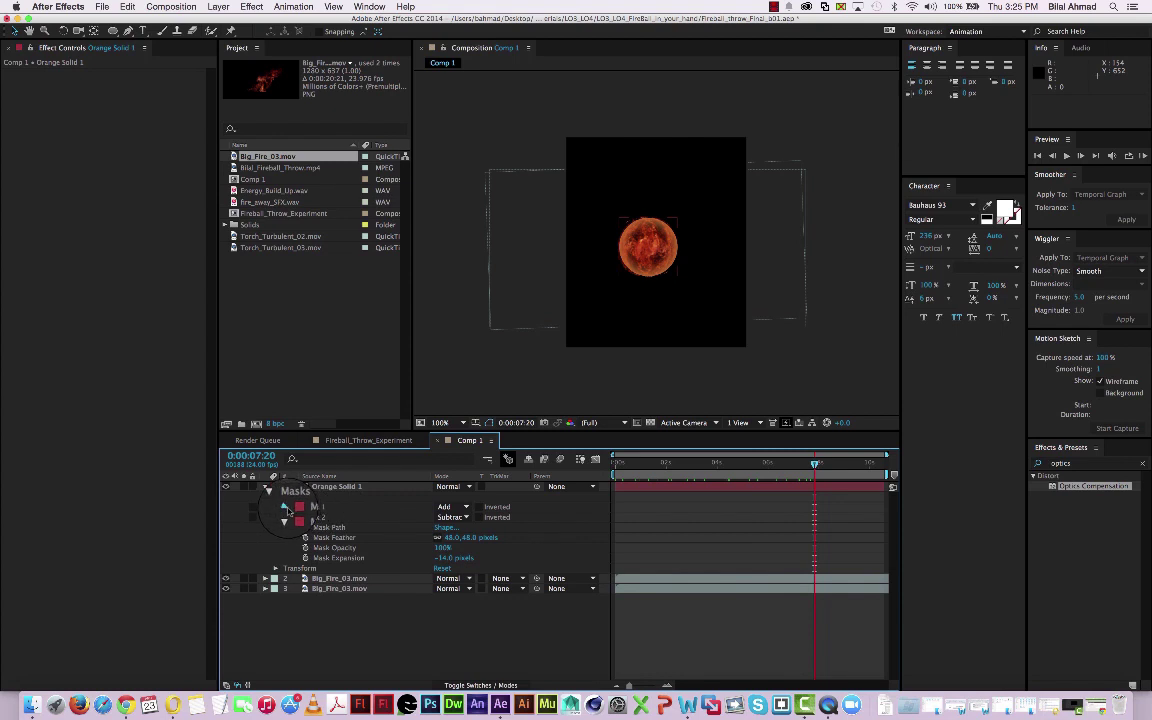
Feather Mask 1 on the orange solid by 20 pixels and check the softened outer edge of the fireball.
{"action": "left_click", "coordinate": [285, 507]}
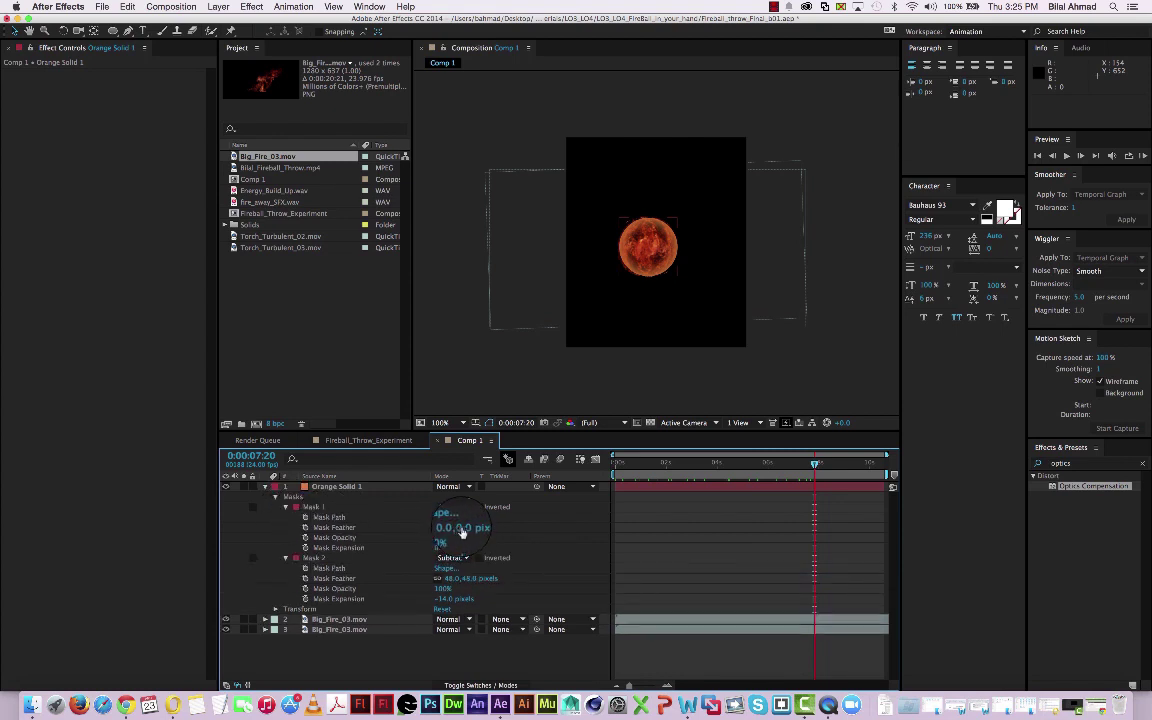
{"action": "left_click_drag", "start_coordinate": [462, 529], "coordinate": [466, 527]}
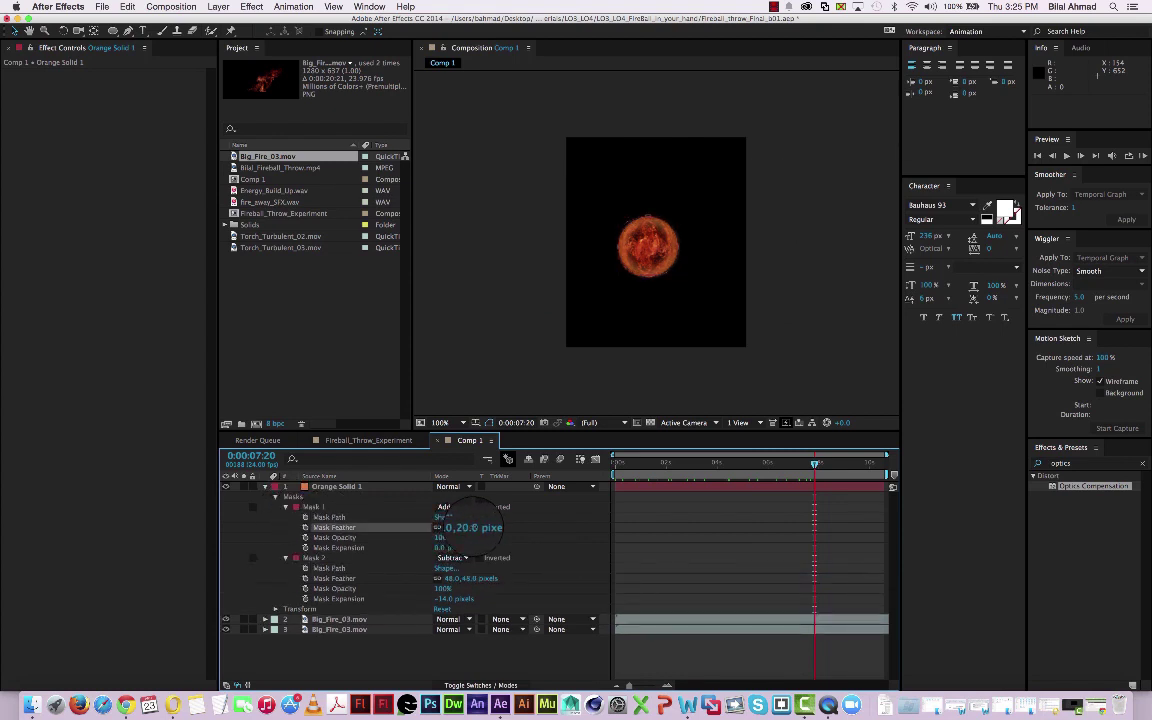
{"action": "left_click", "coordinate": [764, 247]}
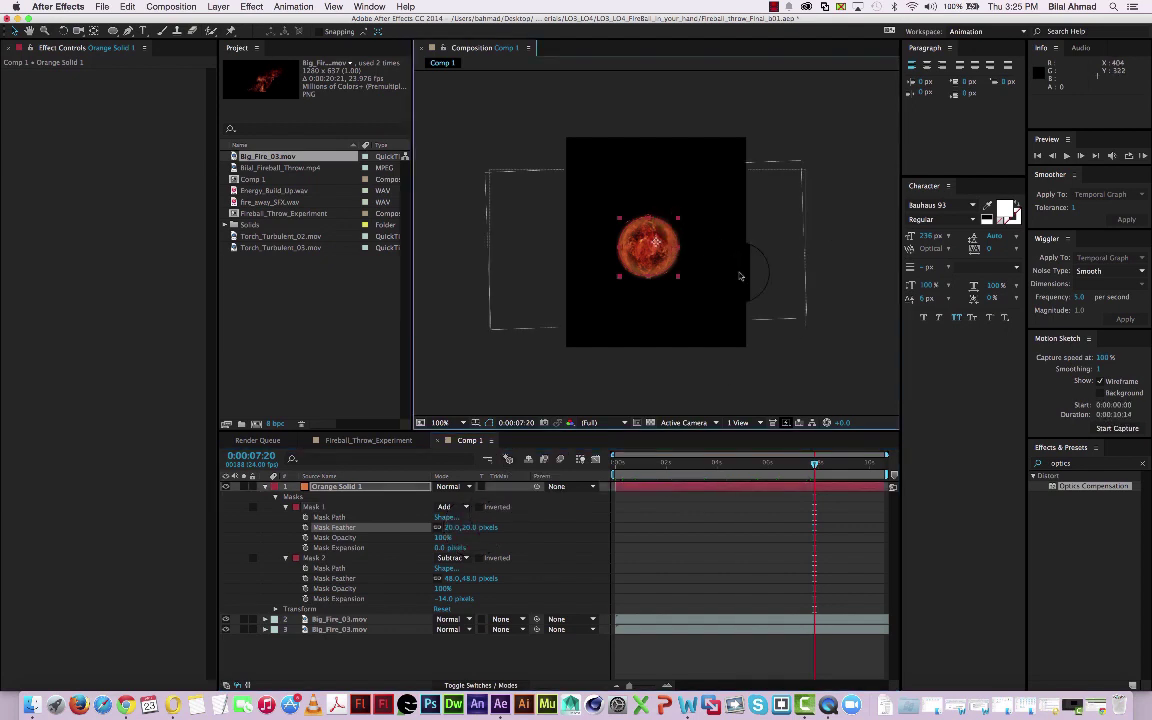
{"action": "mouse_move", "coordinate": [781, 347]}
{"action": "left_mouse_down"}
{"action": "mouse_move", "coordinate": [671, 227]}
{"action": "mouse_move", "coordinate": [633, 221]}
{"action": "mouse_move", "coordinate": [625, 260]}
{"action": "mouse_move", "coordinate": [647, 275]}
{"action": "mouse_move", "coordinate": [667, 241]}
{"action": "left_mouse_up"}
{"action": "left_click", "coordinate": [456, 530]}
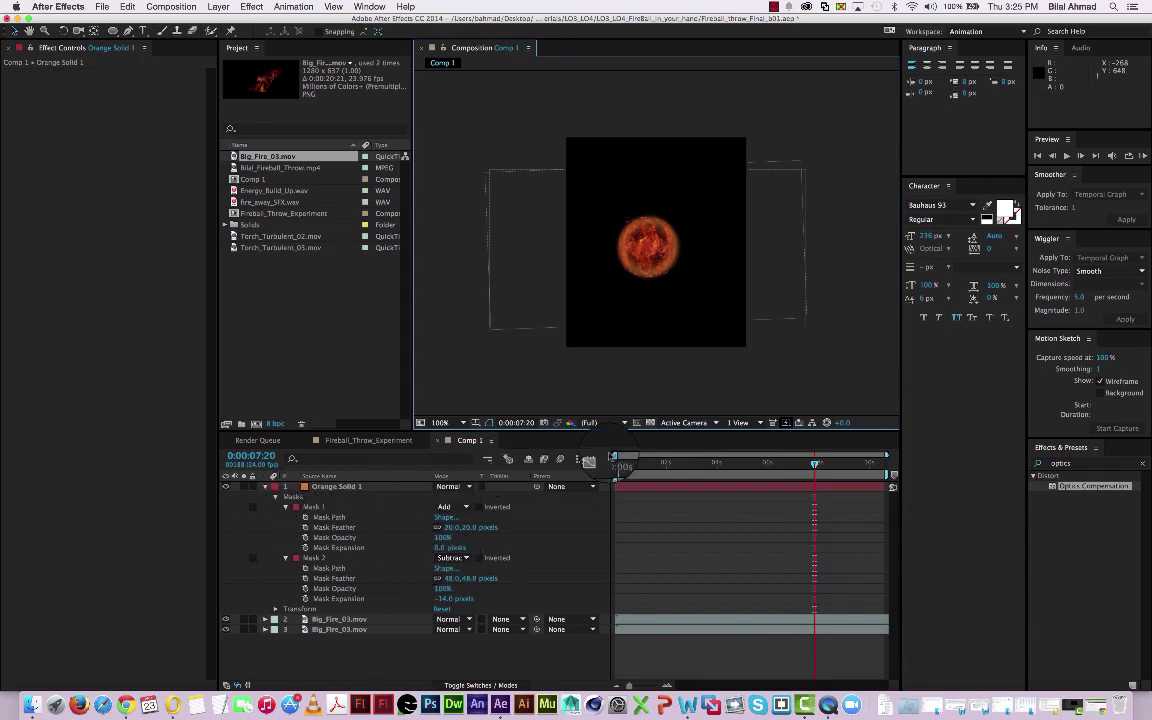
{"action": "left_click", "coordinate": [773, 7]}
{"action": "mouse_move", "coordinate": [648, 248]}
{"action": "left_mouse_down"}
{"action": "mouse_move", "coordinate": [639, 256]}
{"action": "mouse_move", "coordinate": [771, 422]}
{"action": "mouse_move", "coordinate": [655, 233]}
{"action": "mouse_move", "coordinate": [636, 240]}
{"action": "left_mouse_up"}
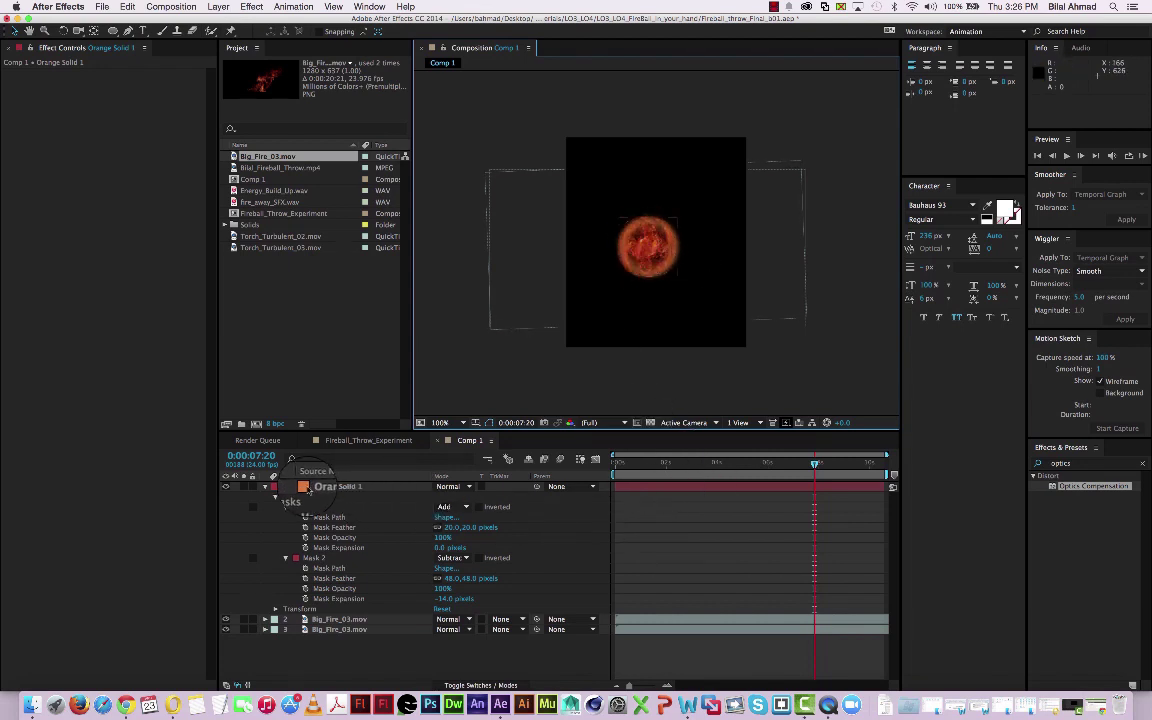
Add Torch_Turbulent_02.mov to Comp 1 above the orange solid and preview its source footage at several times.
{"action": "left_click", "coordinate": [265, 487]}
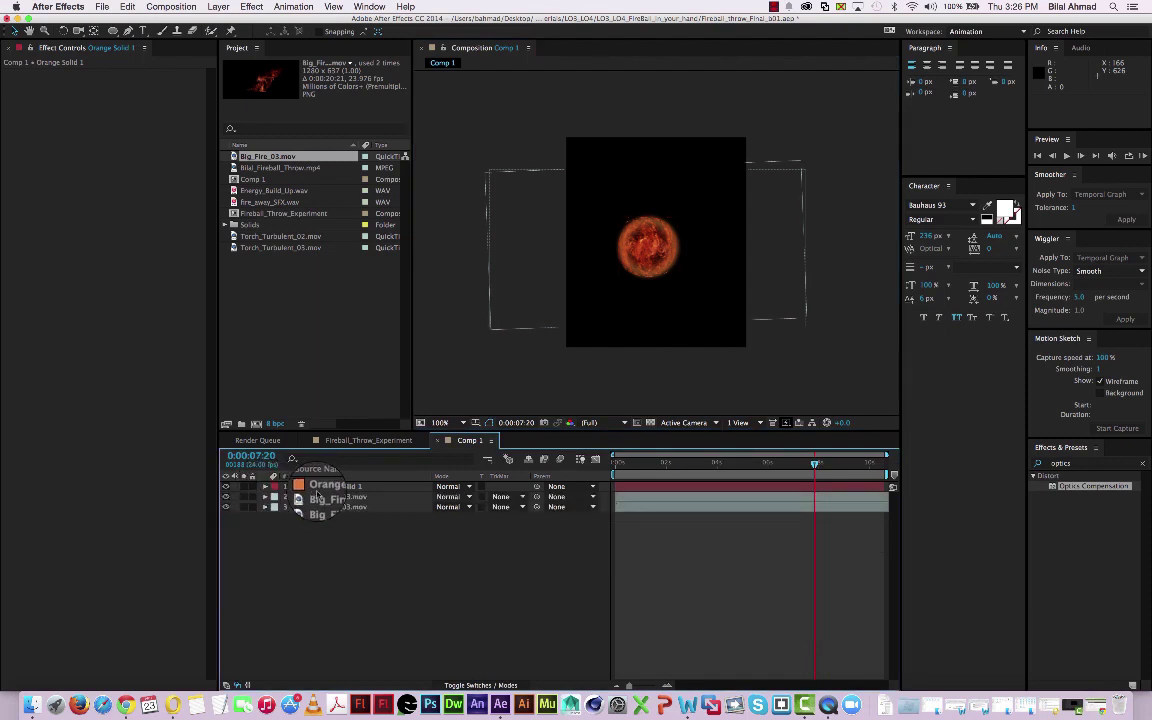
{"action": "left_click", "coordinate": [310, 486]}
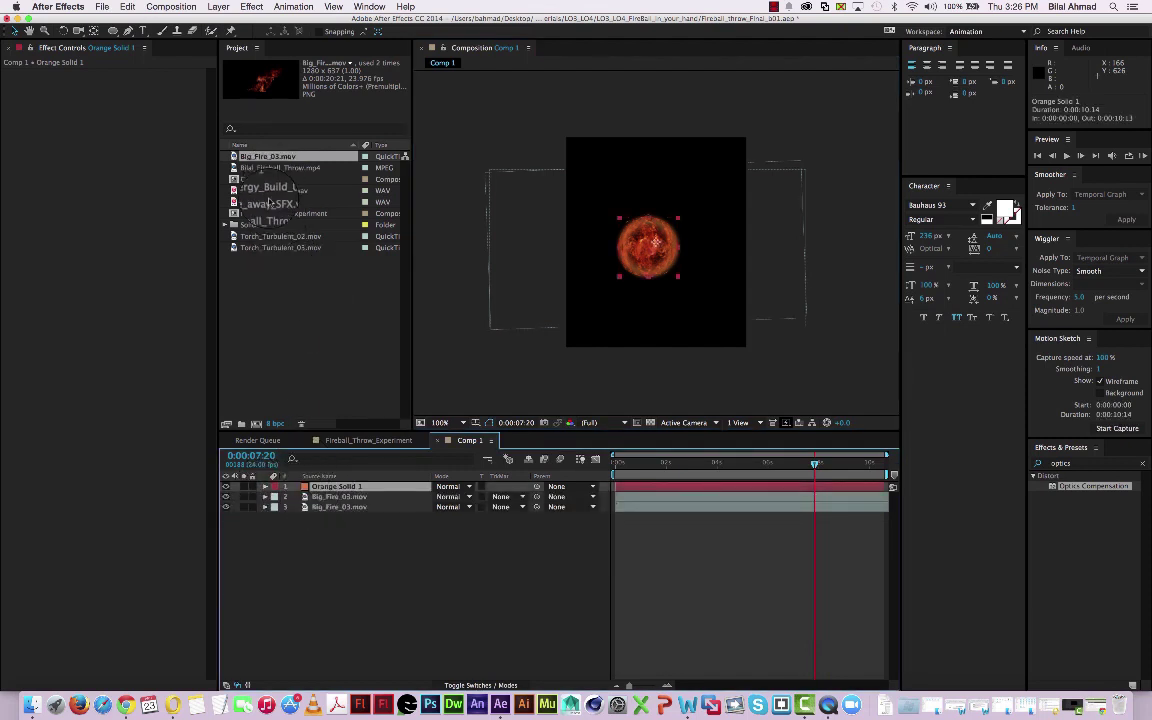
{"action": "left_click", "coordinate": [258, 237]}
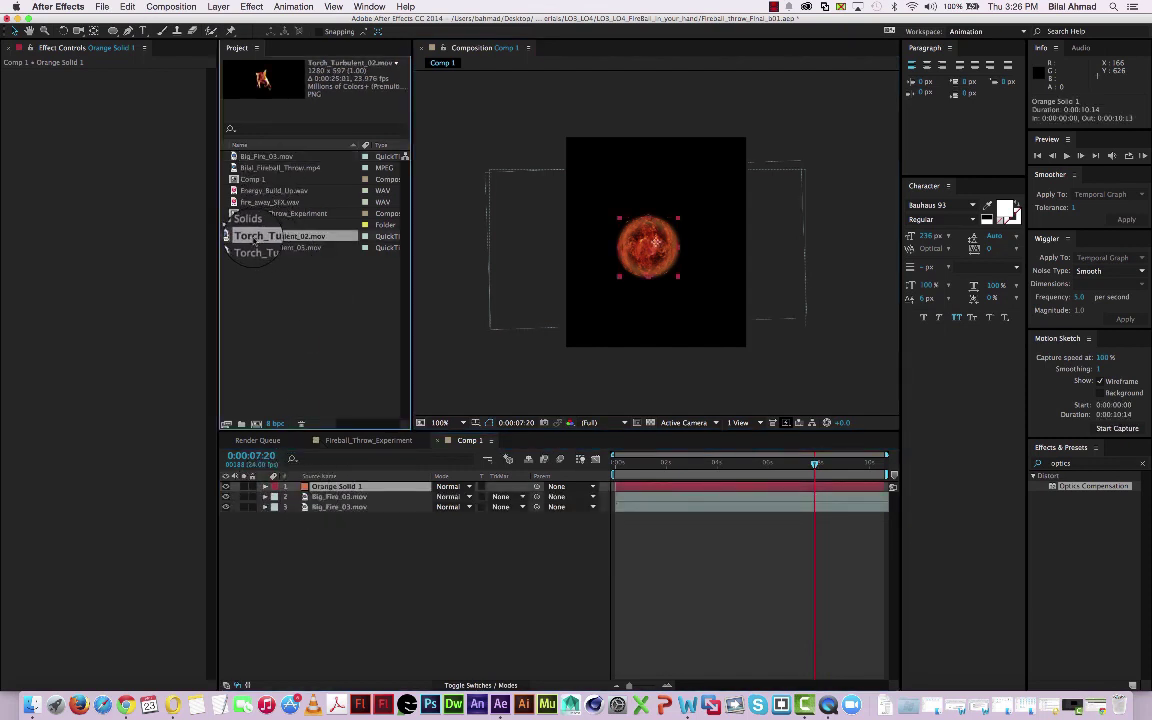
{"action": "left_click_drag", "start_coordinate": [258, 240], "coordinate": [653, 195]}
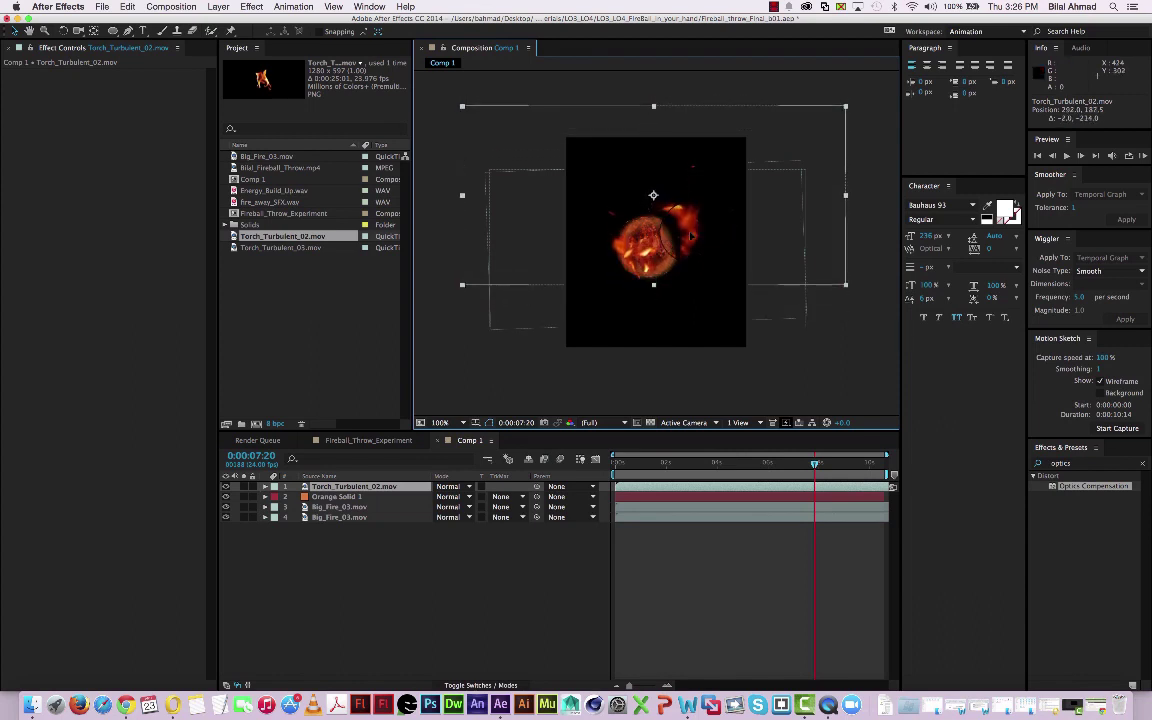
{"action": "double_click", "coordinate": [255, 238]}
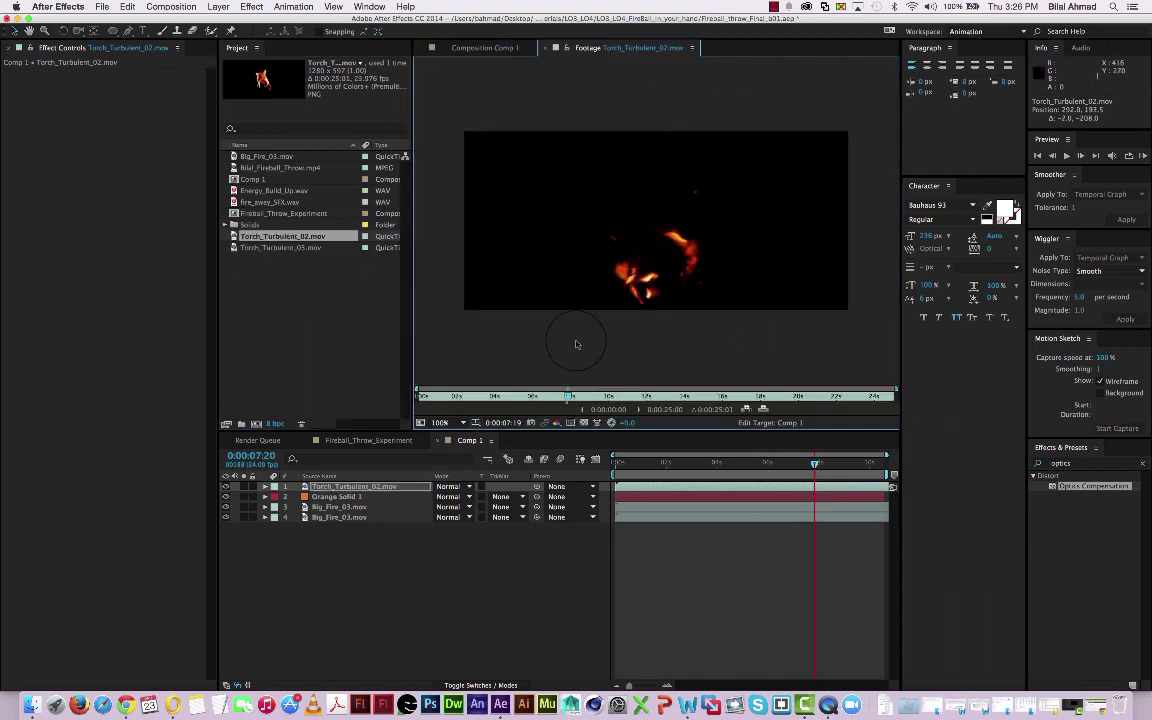
{"action": "mouse_move", "coordinate": [553, 401]}
{"action": "left_mouse_down"}
{"action": "mouse_move", "coordinate": [489, 392]}
{"action": "mouse_move", "coordinate": [531, 394]}
{"action": "left_mouse_up"}
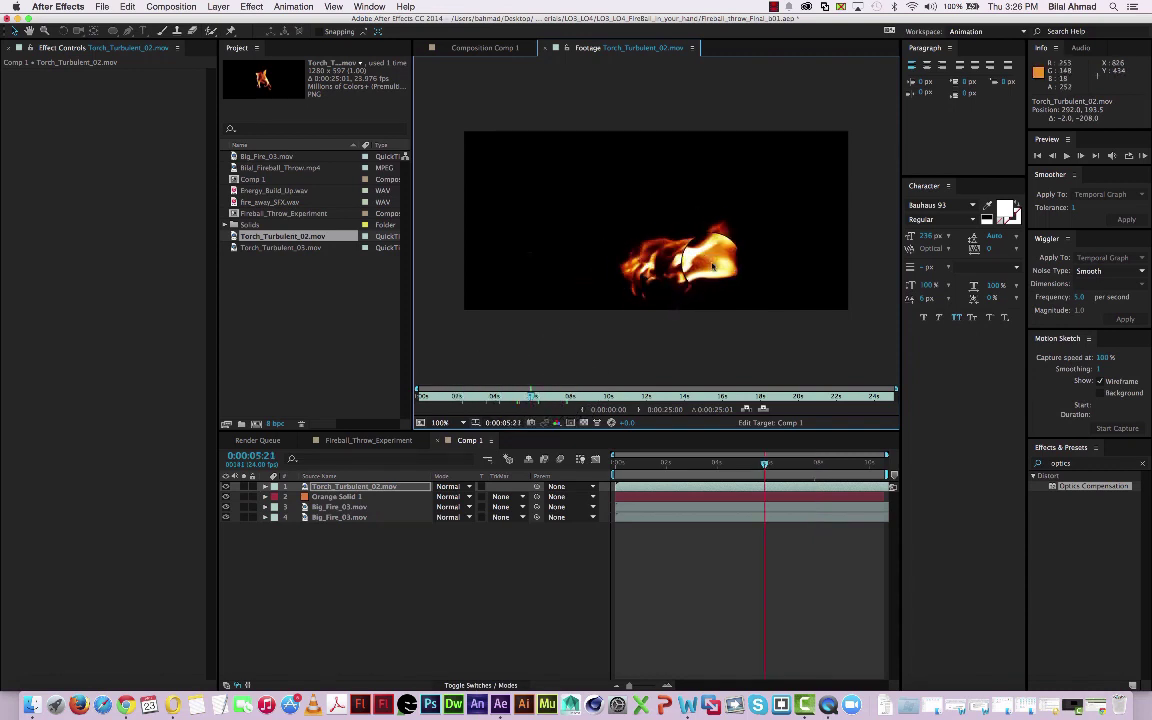
{"action": "left_click_drag", "start_coordinate": [530, 395], "coordinate": [663, 396]}
{"action": "left_click", "coordinate": [545, 47]}
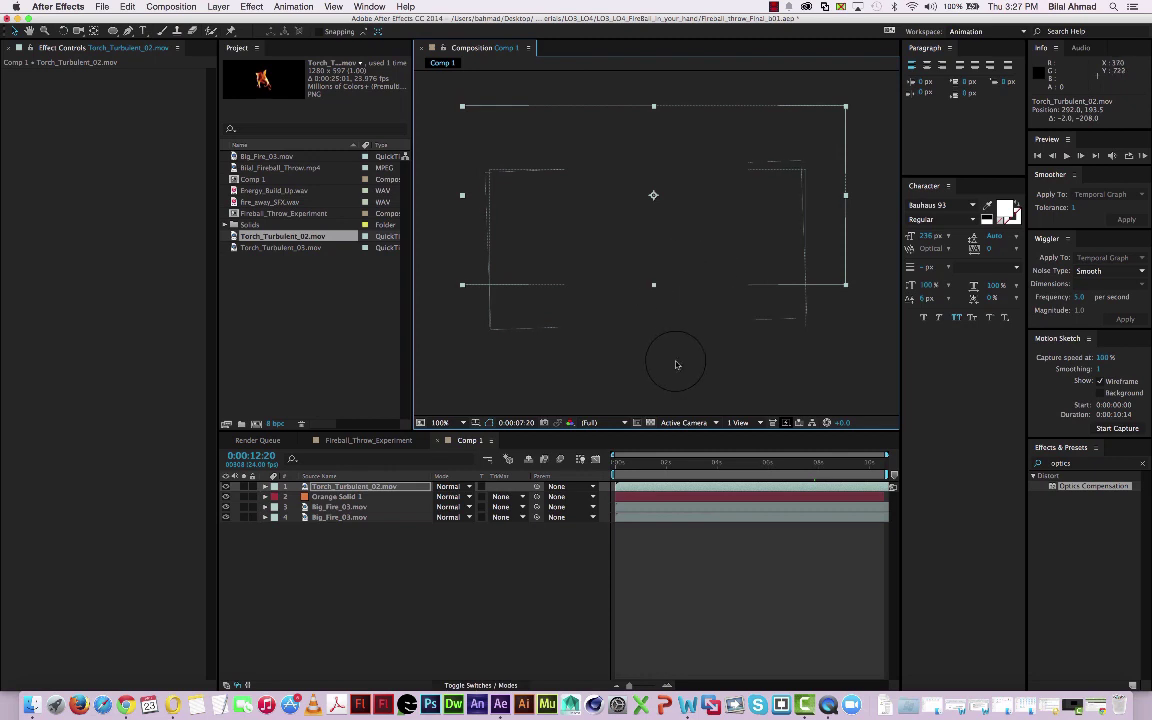
Scale the Torch_Turbulent_02.mov layer to 77% by 55% and position its flames over the fireball, checking the fit at several times.
{"action": "left_click", "coordinate": [616, 462]}
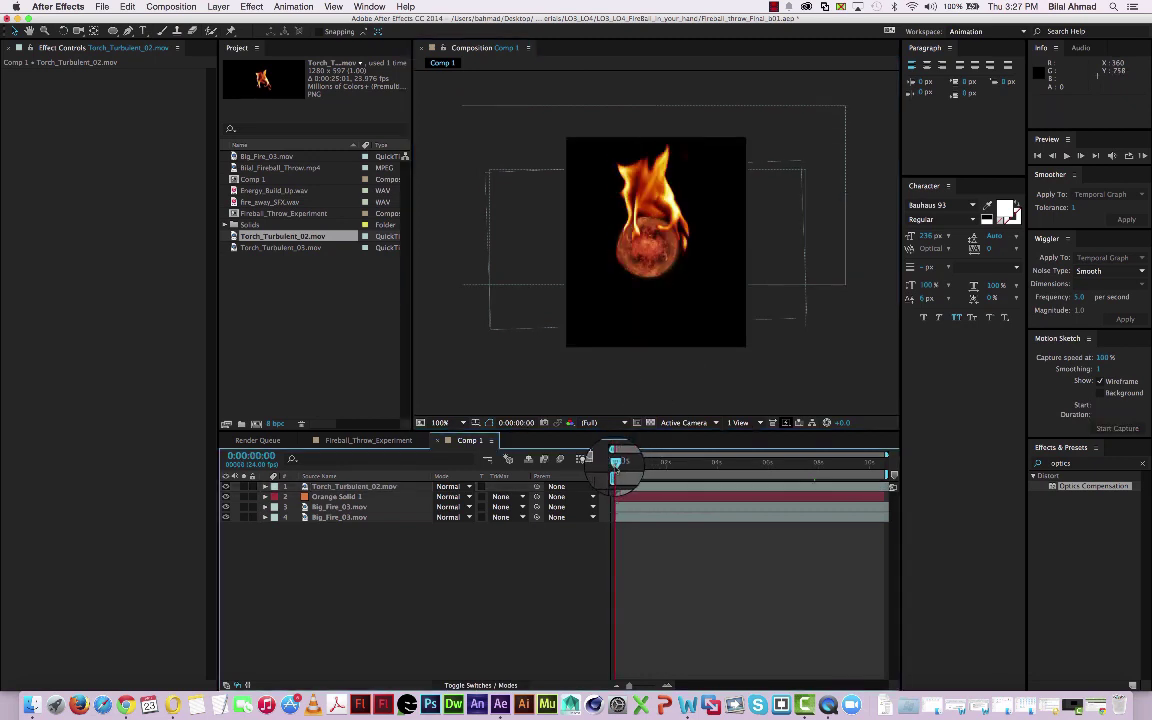
{"action": "left_click_drag", "start_coordinate": [620, 468], "coordinate": [649, 462]}
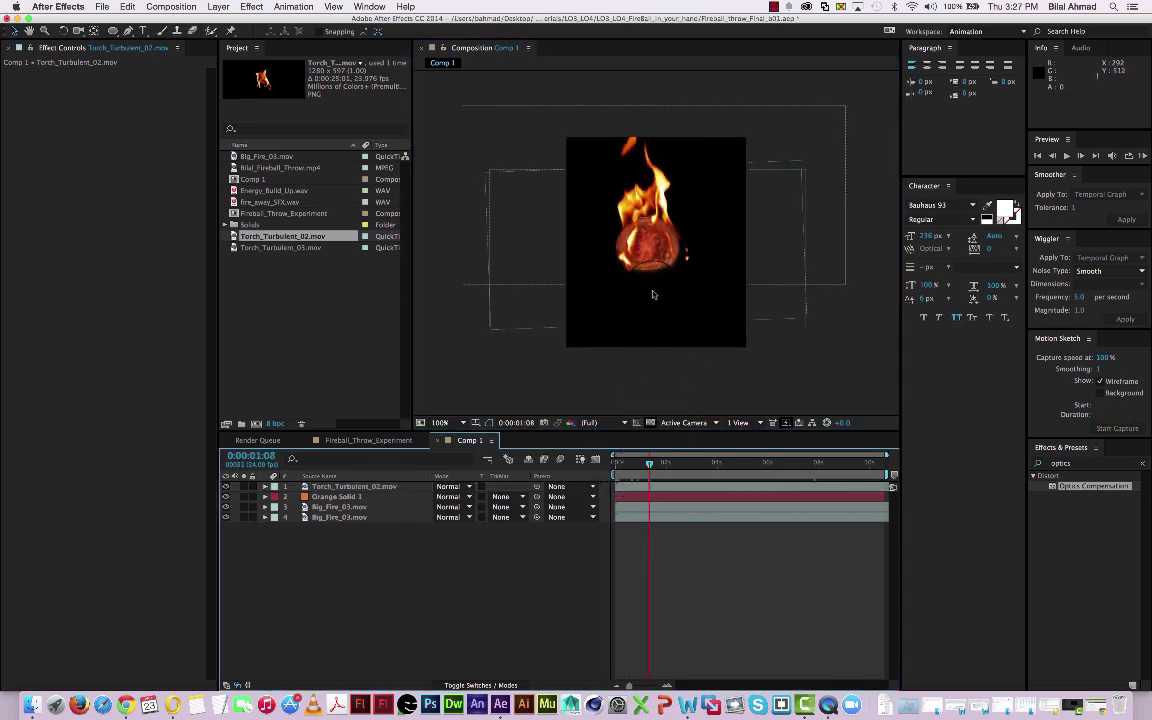
{"action": "left_click", "coordinate": [368, 487]}
{"action": "left_click_drag", "start_coordinate": [654, 195], "coordinate": [650, 205]}
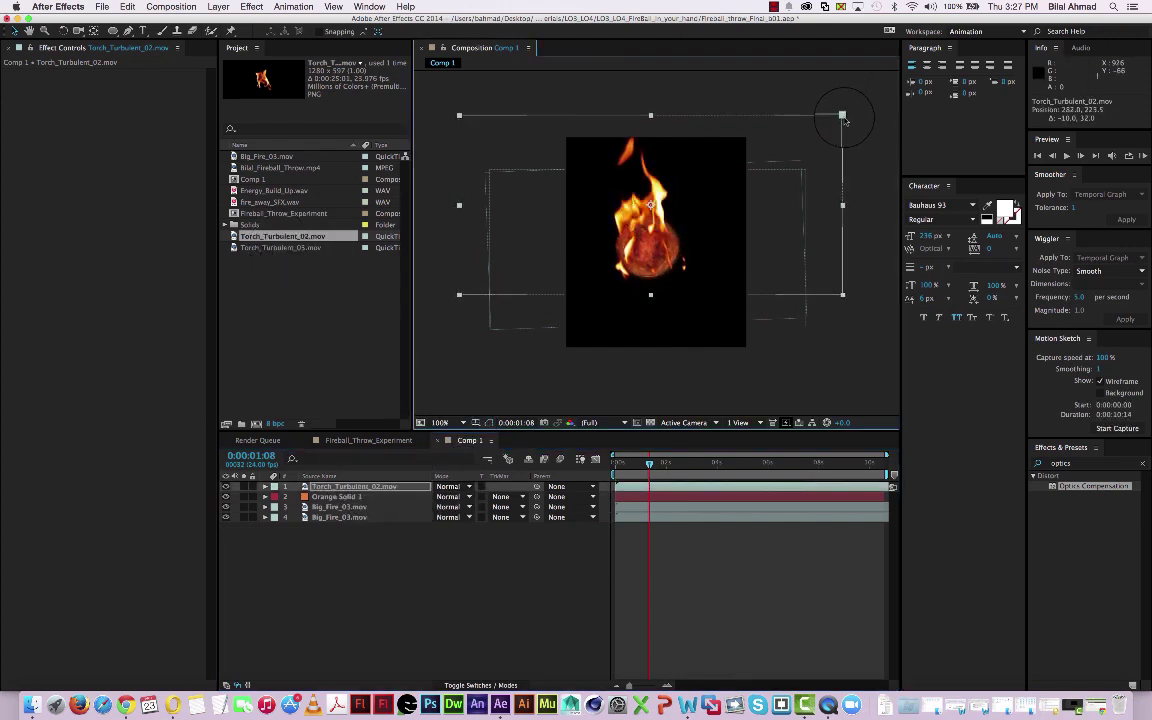
{"action": "left_click_drag", "start_coordinate": [845, 115], "coordinate": [800, 160]}
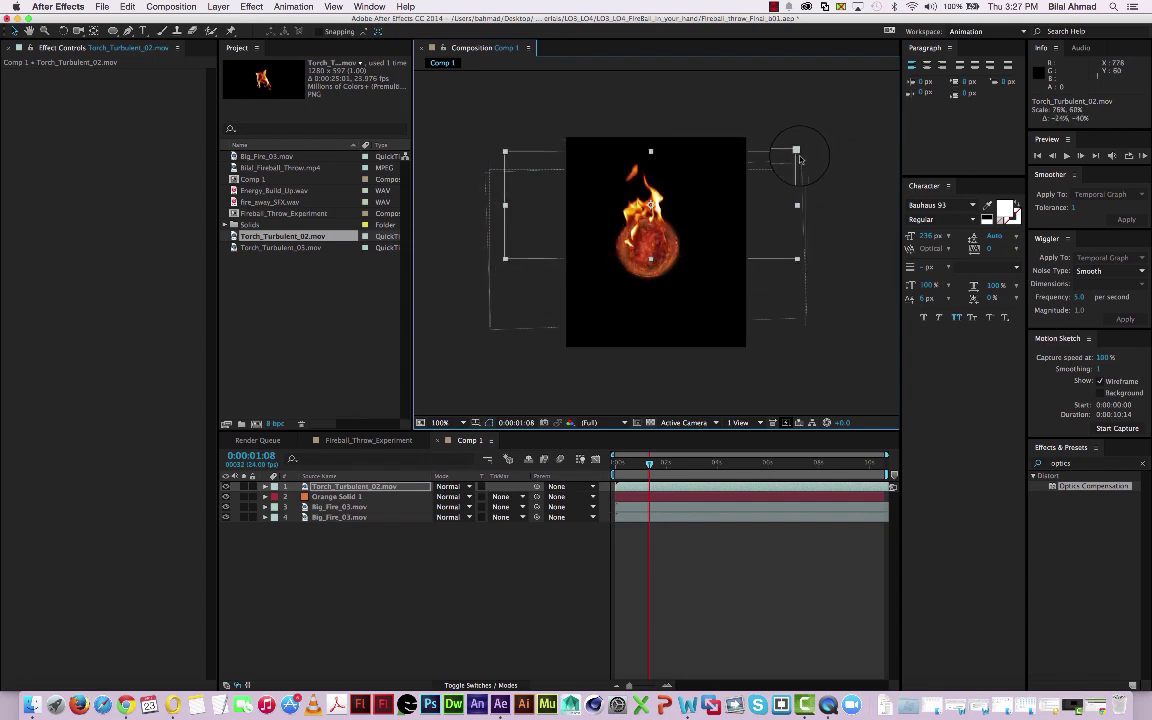
{"action": "left_click_drag", "start_coordinate": [671, 226], "coordinate": [670, 243]}
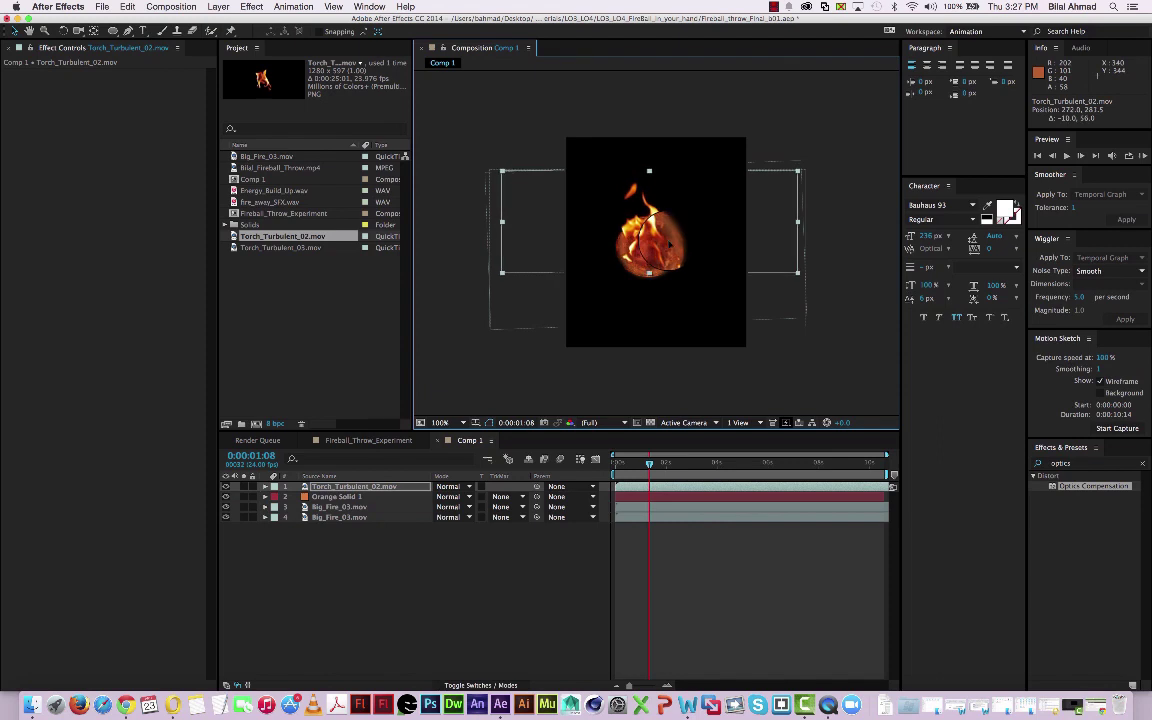
{"action": "mouse_move", "coordinate": [645, 464]}
{"action": "left_mouse_down"}
{"action": "mouse_move", "coordinate": [619, 467]}
{"action": "mouse_move", "coordinate": [635, 468]}
{"action": "left_mouse_up"}
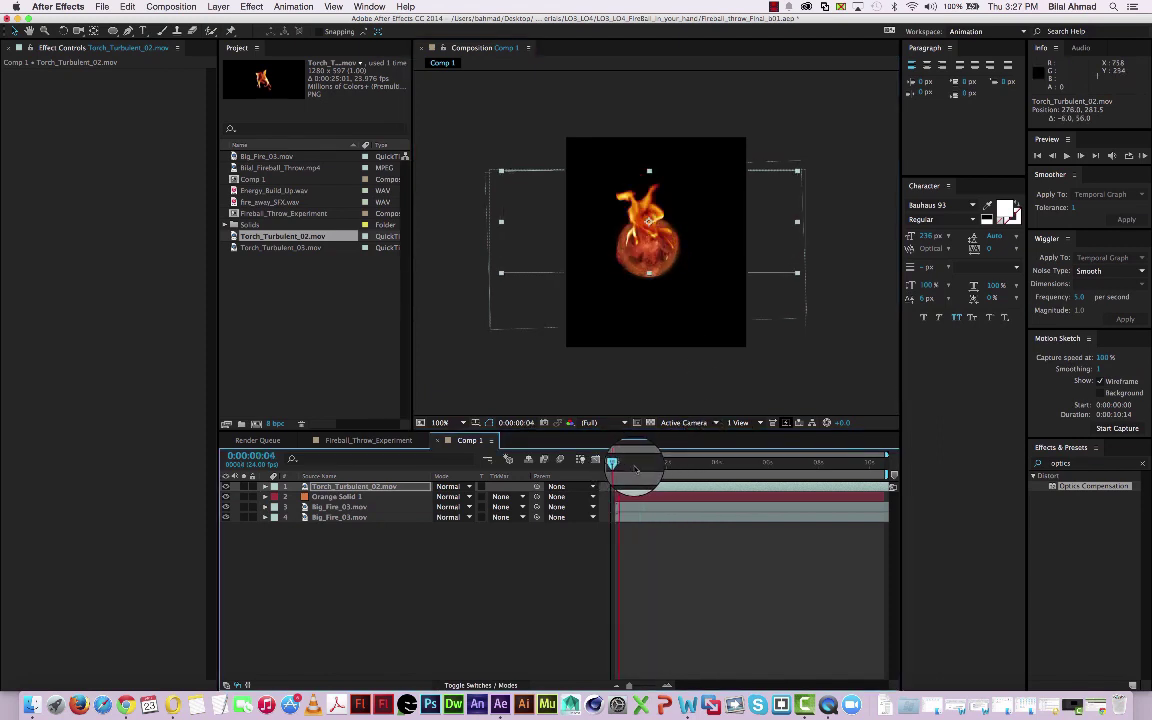
{"action": "left_click", "coordinate": [658, 232]}
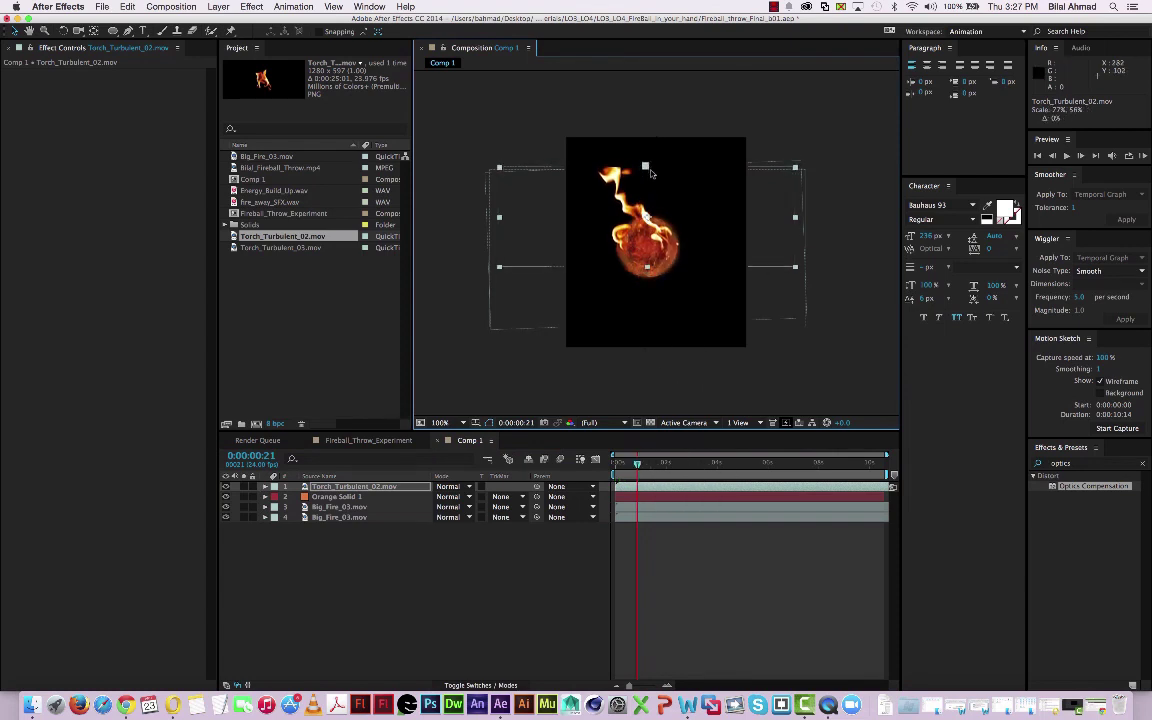
{"action": "left_click_drag", "start_coordinate": [651, 174], "coordinate": [651, 176]}
{"action": "left_click_drag", "start_coordinate": [615, 466], "coordinate": [800, 483]}
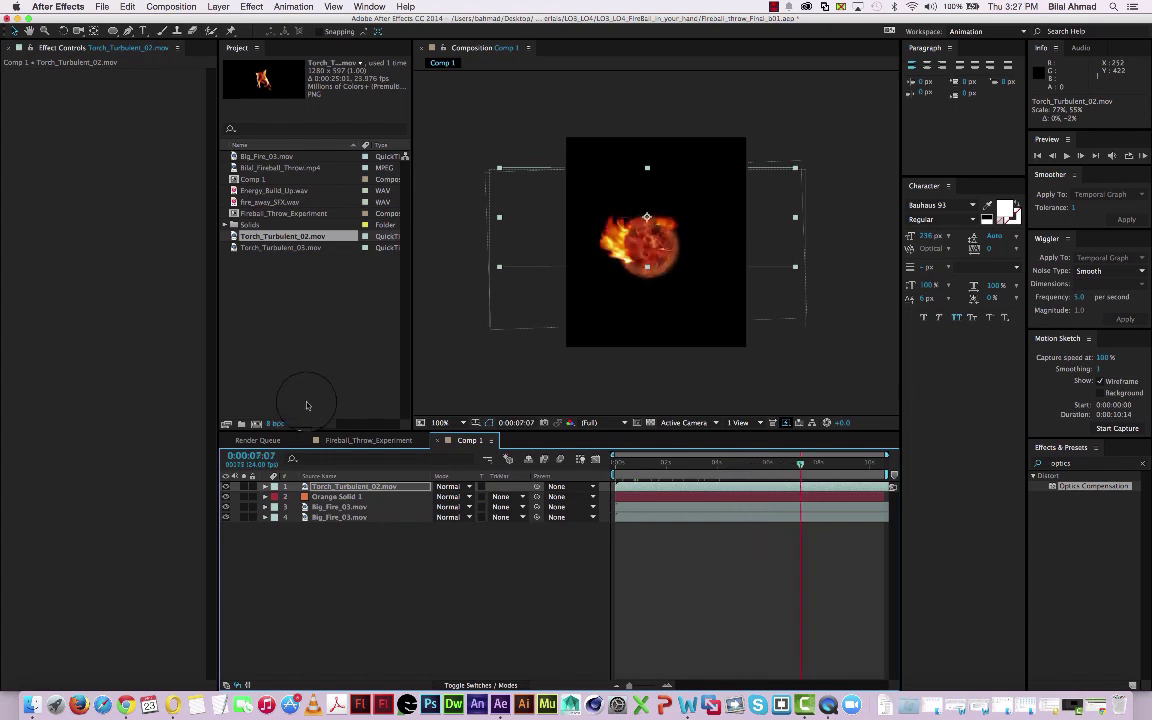
Add Torch_Turbulent_03.mov to Comp 1 as the top layer and rotate it 180° around the lower part of the fireball.
{"action": "left_click_drag", "start_coordinate": [407, 258], "coordinate": [656, 282]}
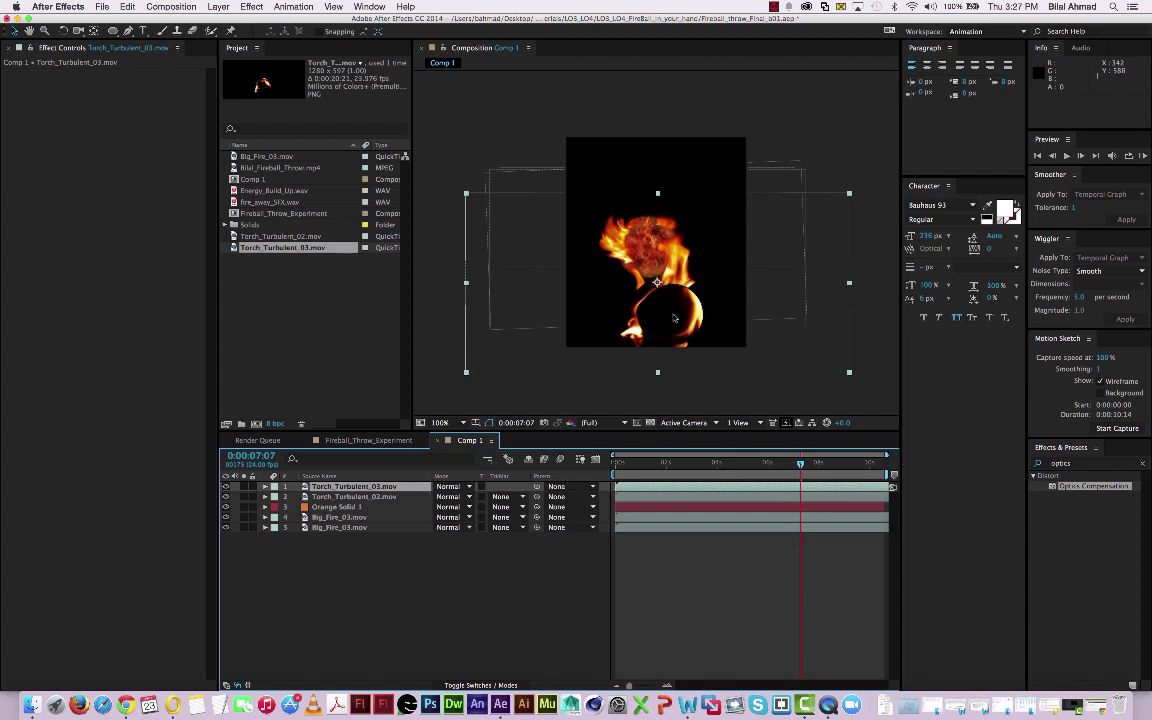
{"action": "key", "text": "w"}
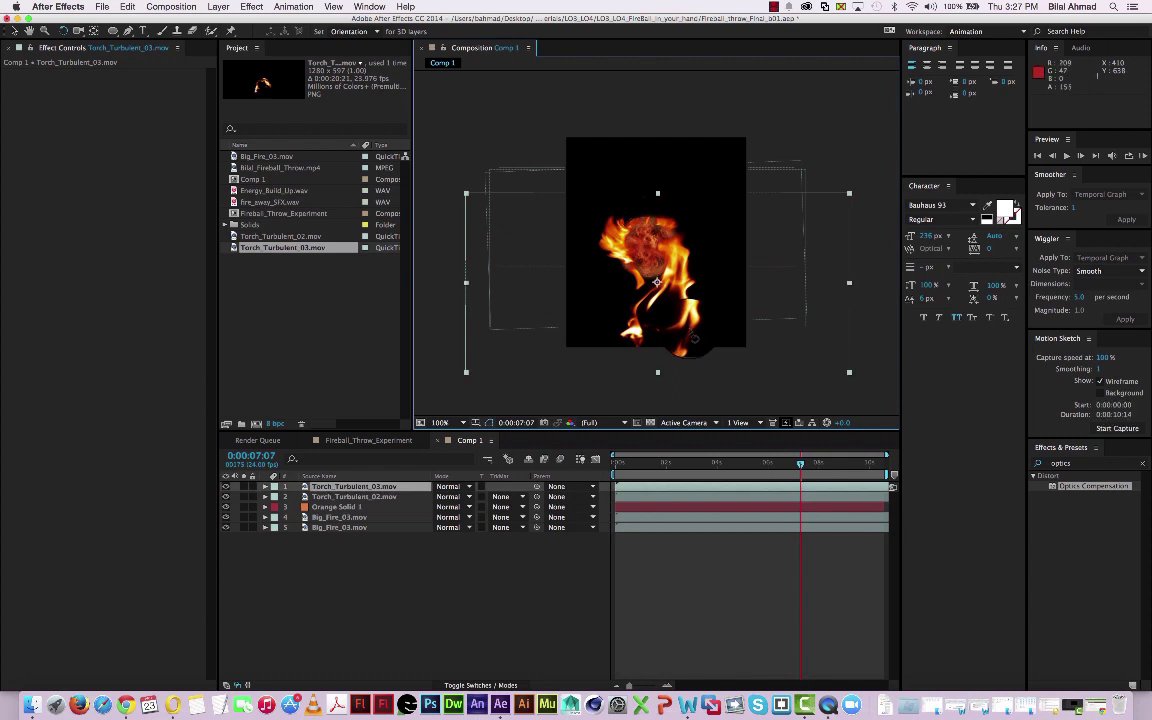
{"action": "left_click_drag", "start_coordinate": [663, 343], "coordinate": [617, 254]}
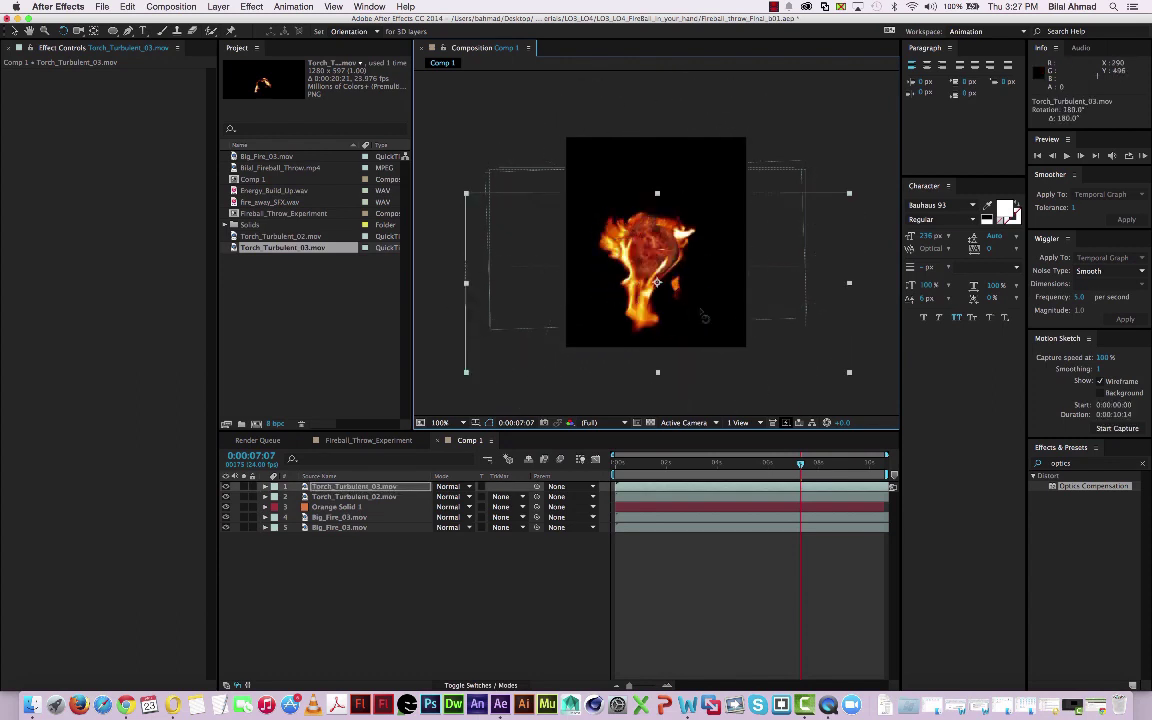
Try to tilt and reposition the Torch_Turbulent_03.mov layer beyond its 180° rotation, and undo those changes.
{"action": "left_click", "coordinate": [850, 372]}
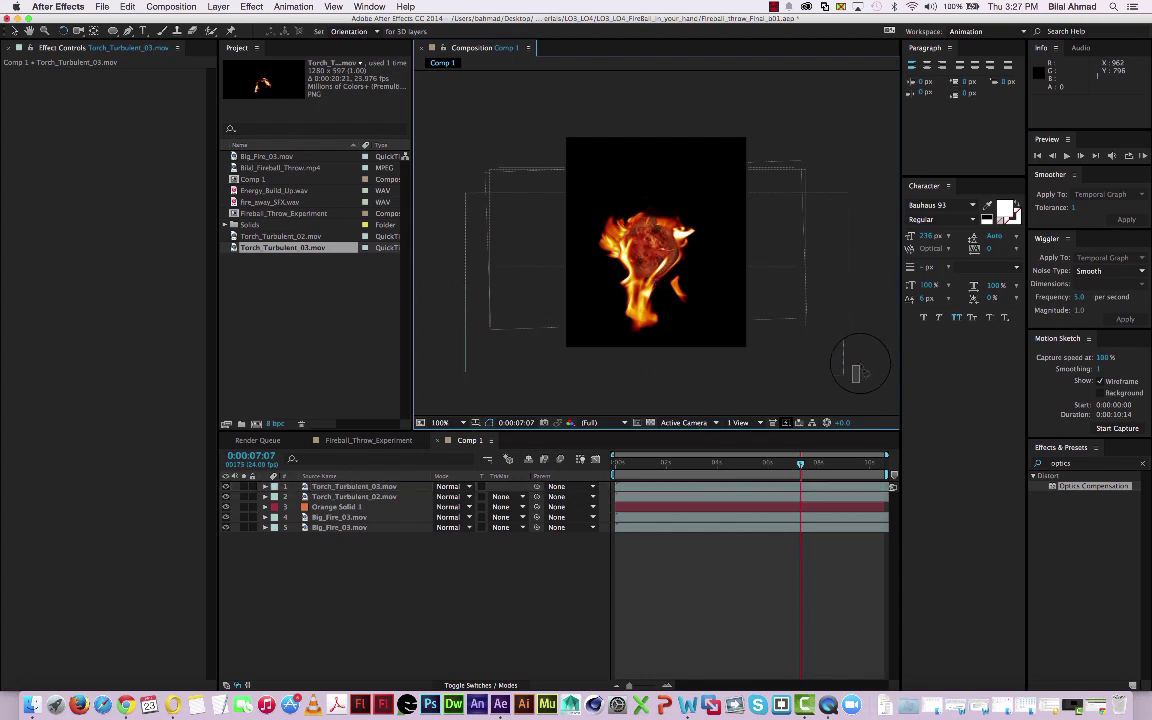
{"action": "left_click", "coordinate": [695, 316]}
{"action": "left_click_drag", "start_coordinate": [690, 304], "coordinate": [664, 259]}
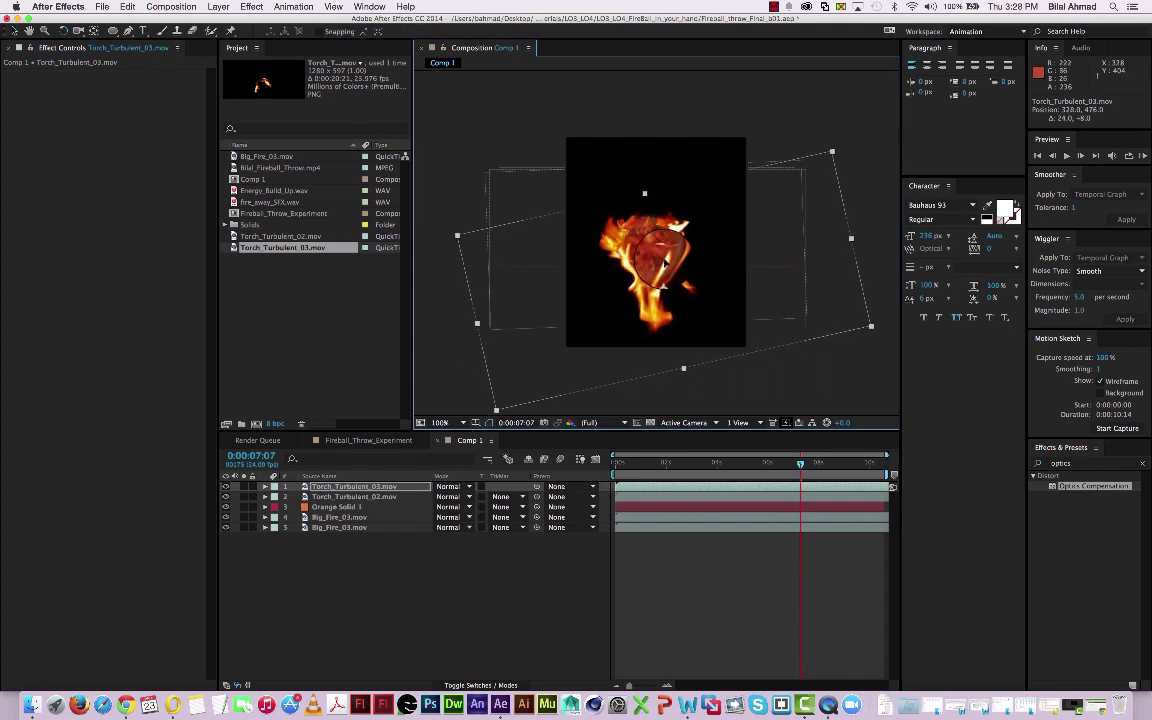
{"action": "key", "text": "super+z"}
{"action": "key", "text": "super+z"}
{"action": "key", "text": "super+z"}
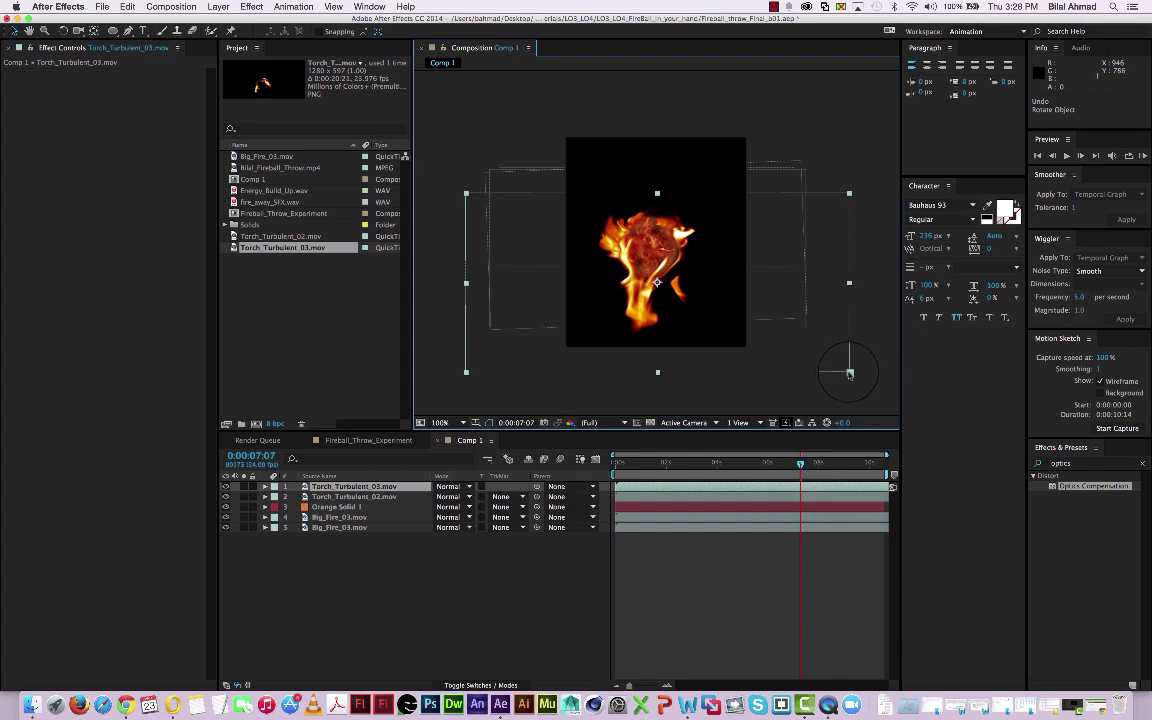
Shrink the Torch_Turbulent_03.mov layer and move it to about 300, 470 over the fireball, checking the fit at other times.
{"action": "left_click_drag", "start_coordinate": [849, 373], "coordinate": [806, 343]}
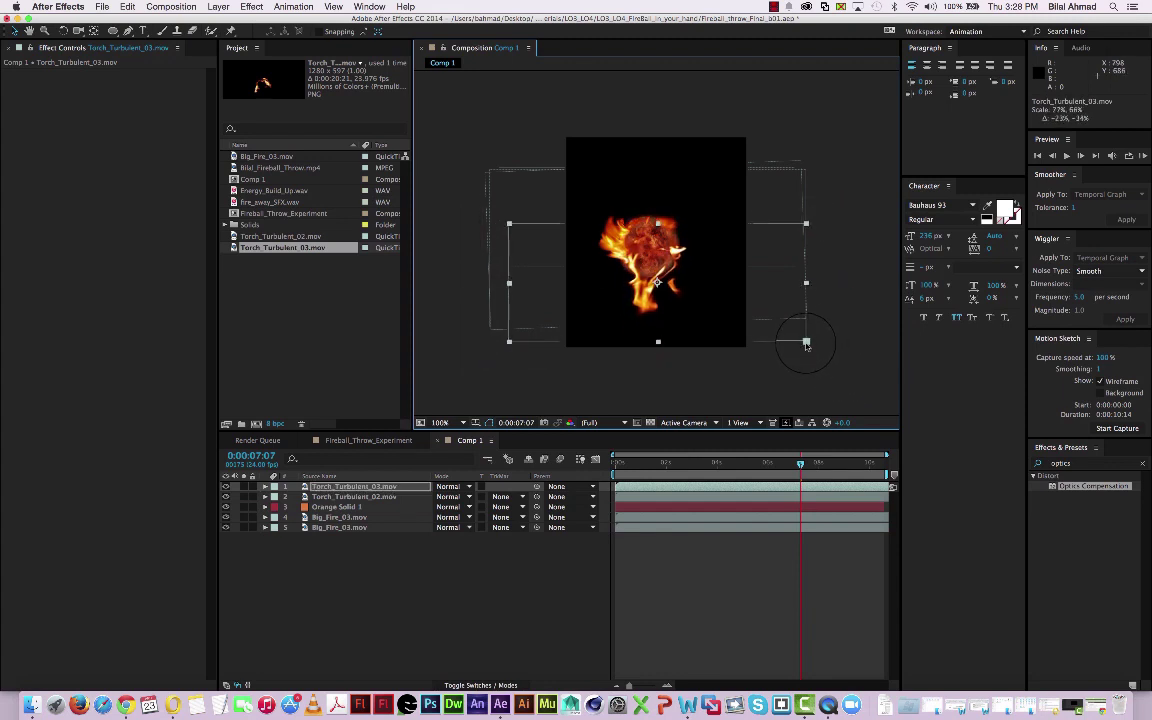
{"action": "left_click_drag", "start_coordinate": [678, 266], "coordinate": [681, 258]}
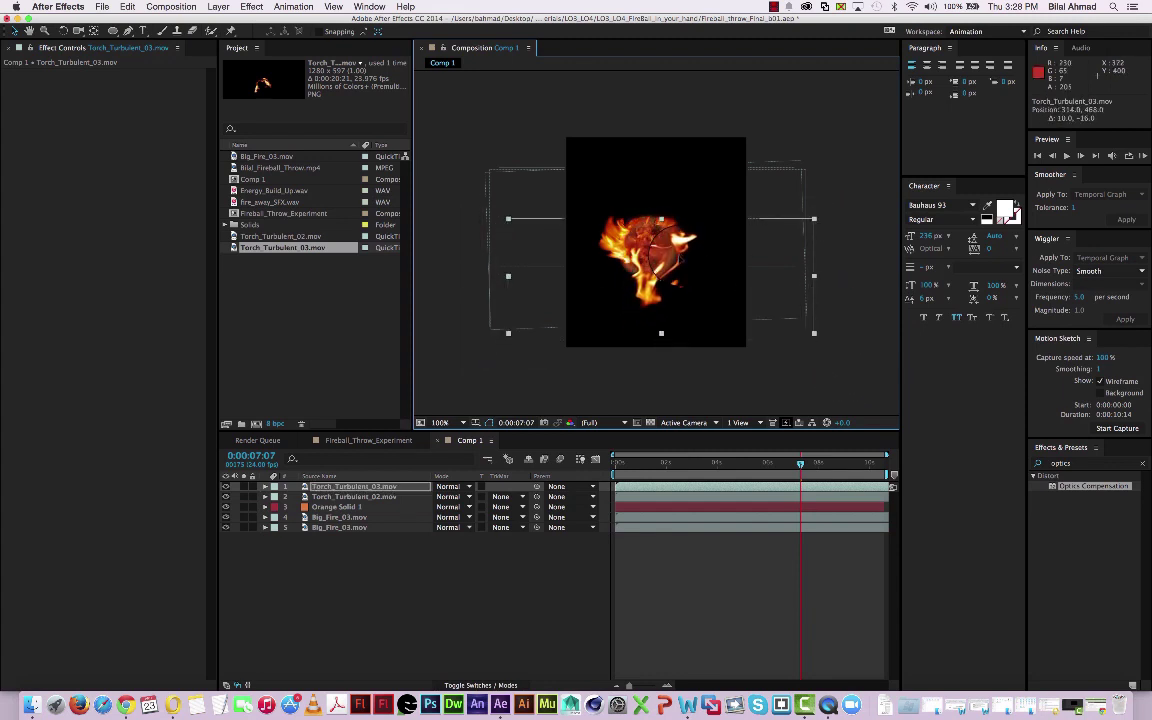
{"action": "left_click_drag", "start_coordinate": [800, 463], "coordinate": [753, 465]}
{"action": "left_click_drag", "start_coordinate": [659, 278], "coordinate": [656, 287]}
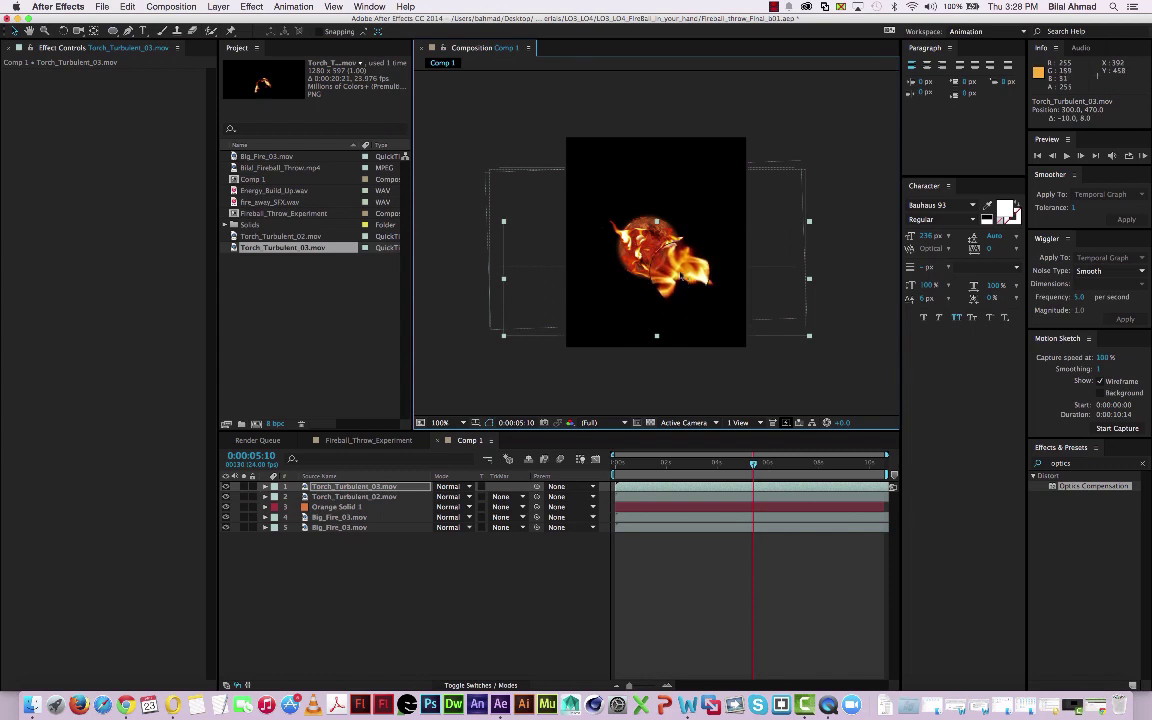
{"action": "left_click_drag", "start_coordinate": [752, 462], "coordinate": [799, 478]}
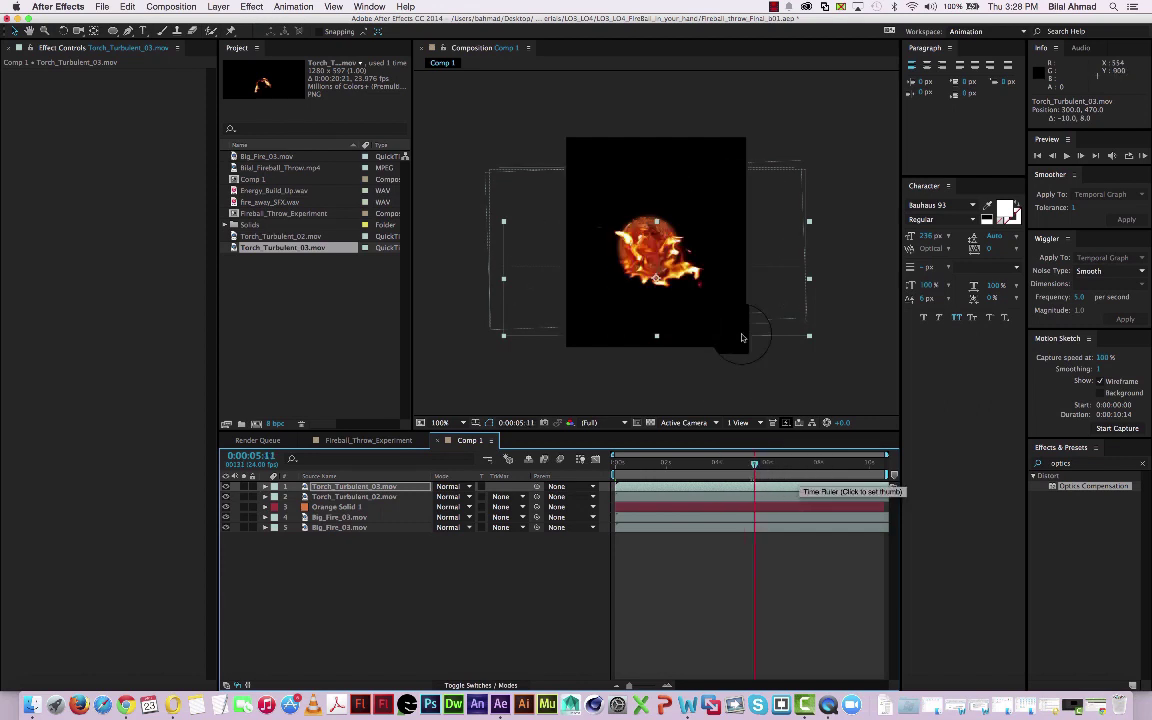
Save the project and close the Comp 1 timeline to return to Fireball_Throw_Experiment.
{"action": "key", "text": "super+s"}
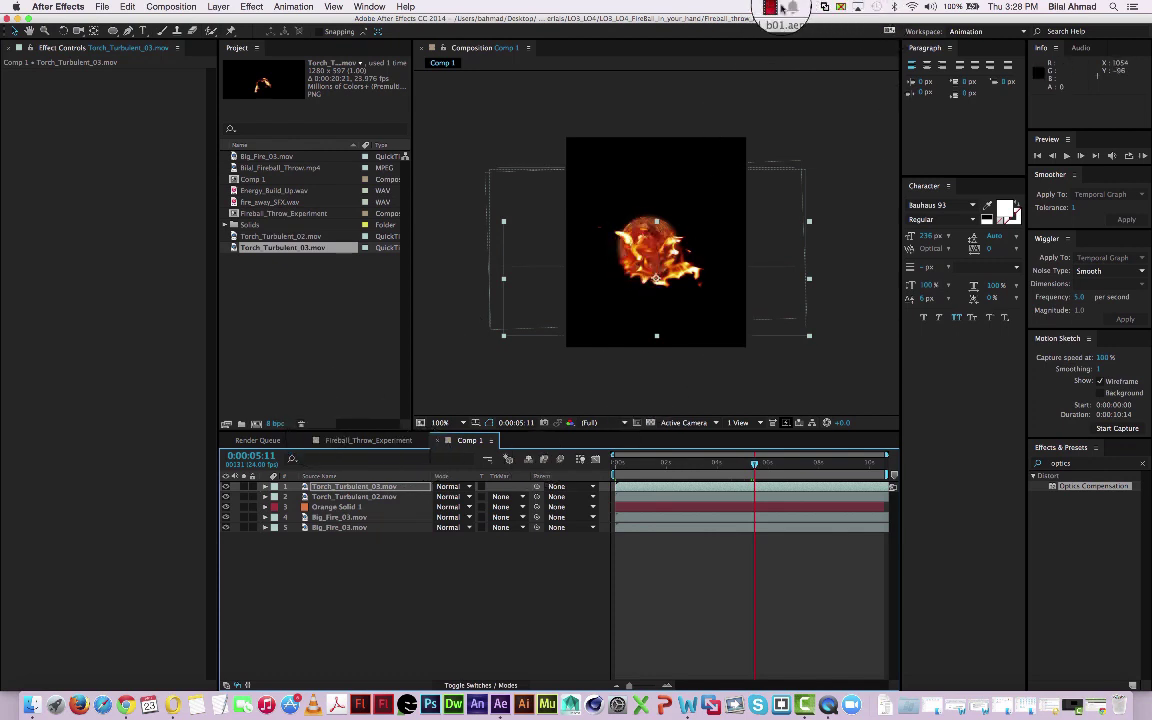
{"action": "left_click", "coordinate": [772, 7]}
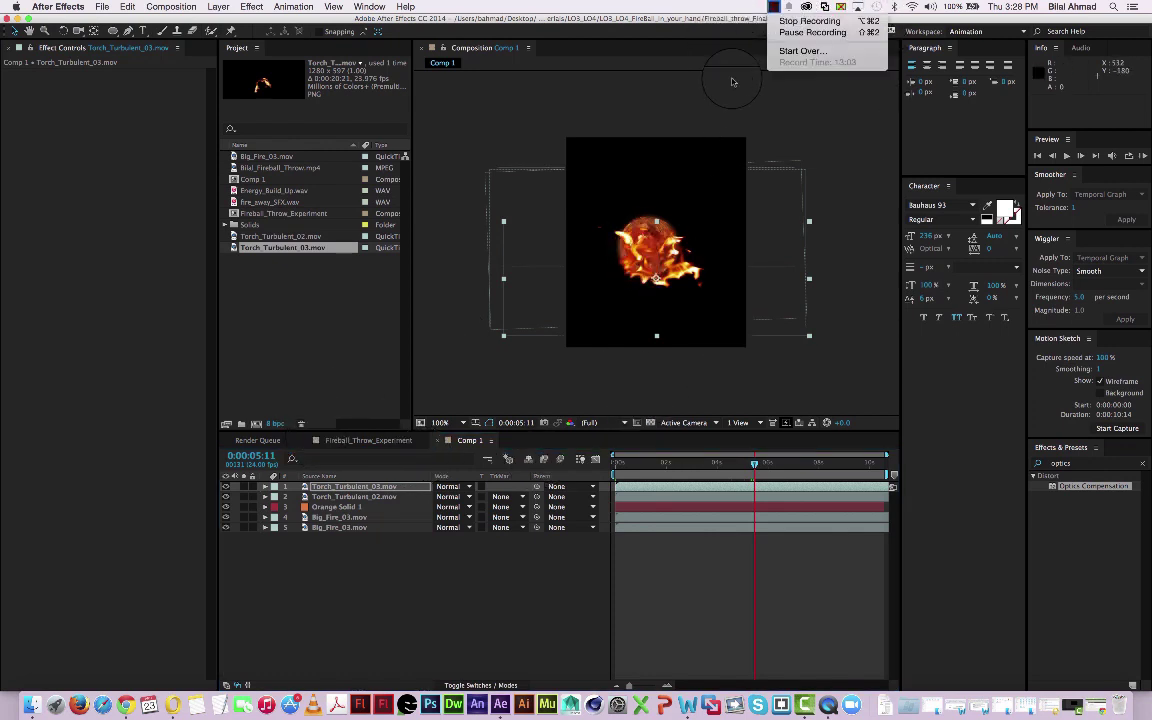
{"action": "left_click", "coordinate": [801, 33]}
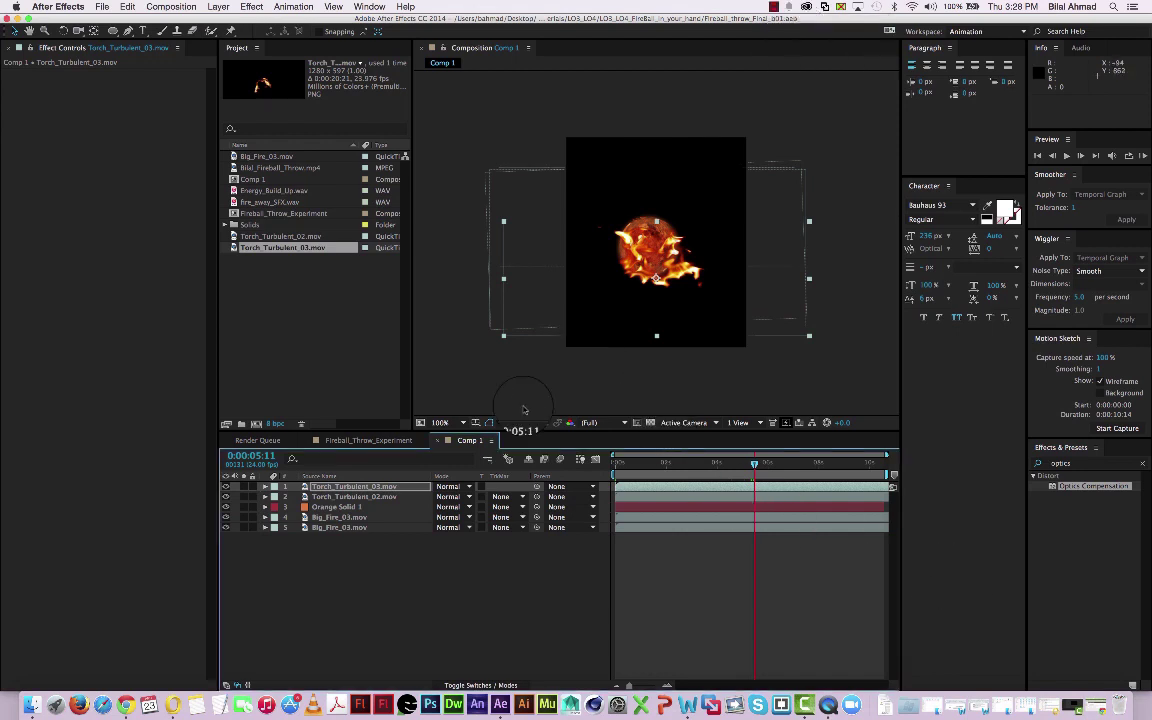
{"action": "left_click_drag", "start_coordinate": [470, 440], "coordinate": [458, 453]}
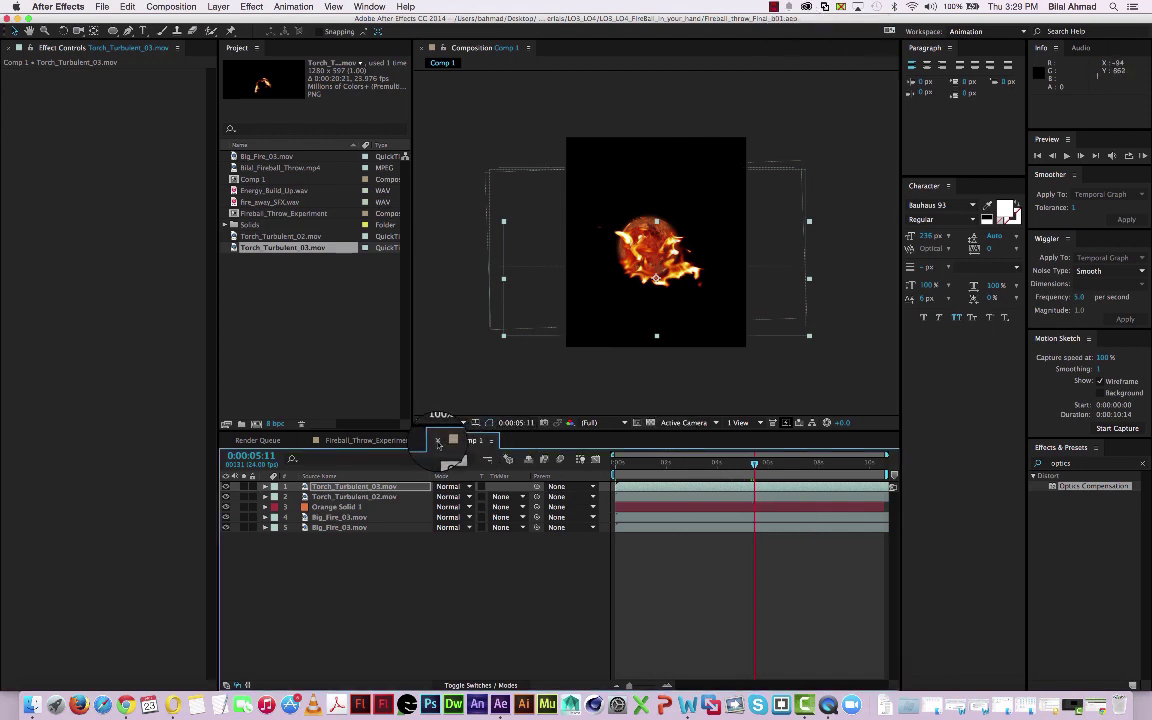
{"action": "left_click", "coordinate": [437, 441]}
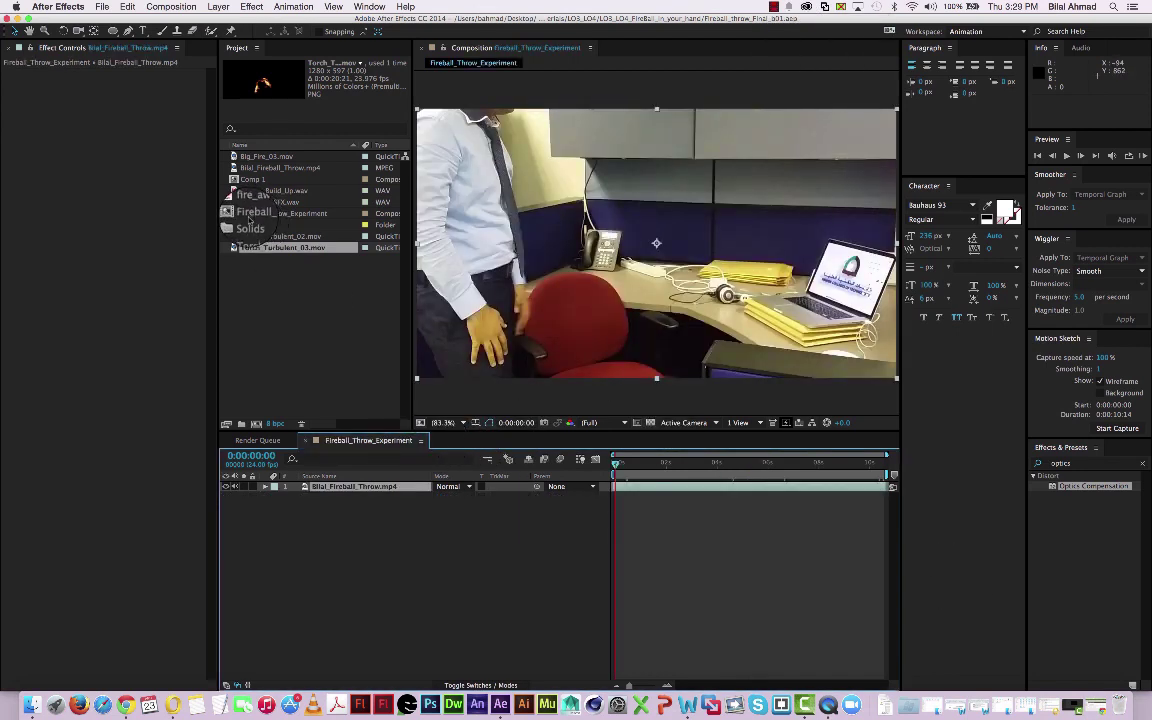
Rename Comp 1 as fireball_comp in its composition settings.
{"action": "left_click", "coordinate": [253, 179]}
{"action": "right_click", "coordinate": [257, 185]}
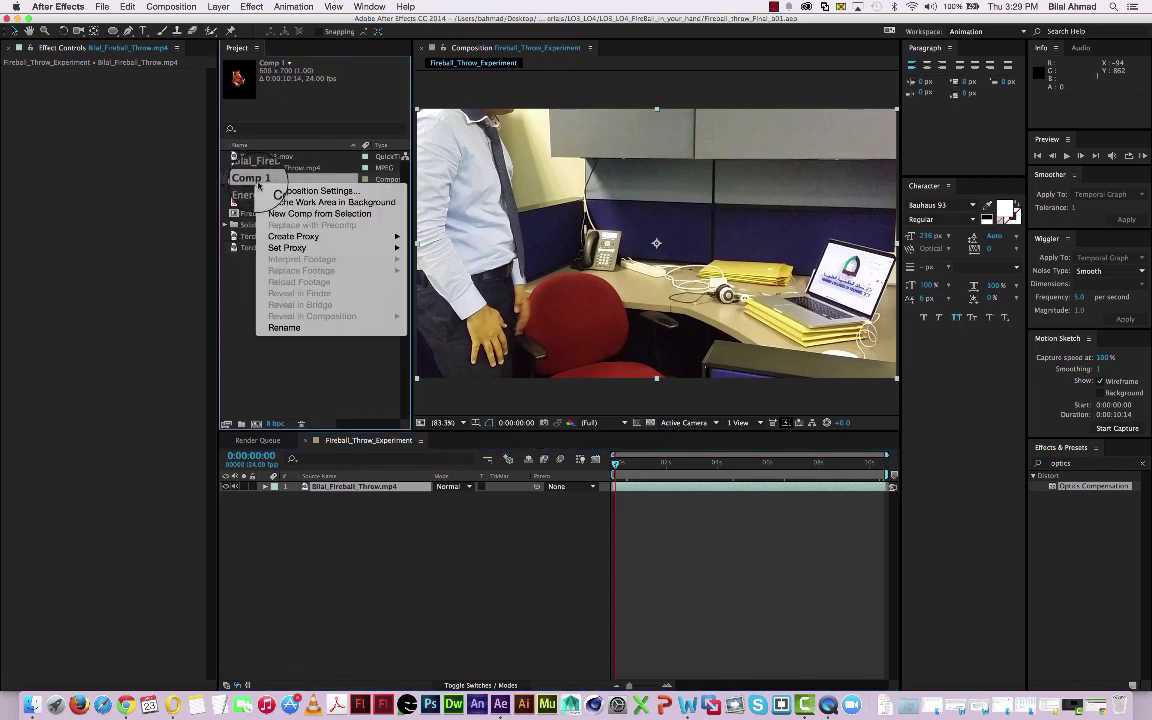
{"action": "left_click", "coordinate": [290, 192]}
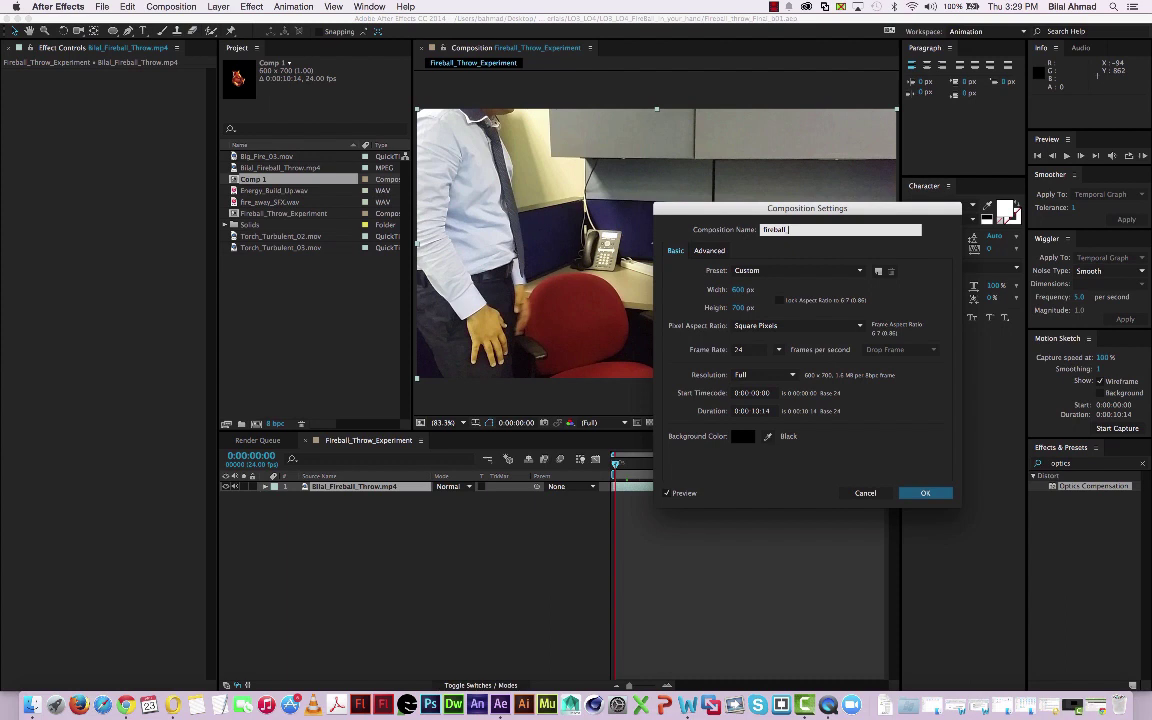
{"action": "type", "text": "fireball_comp"}
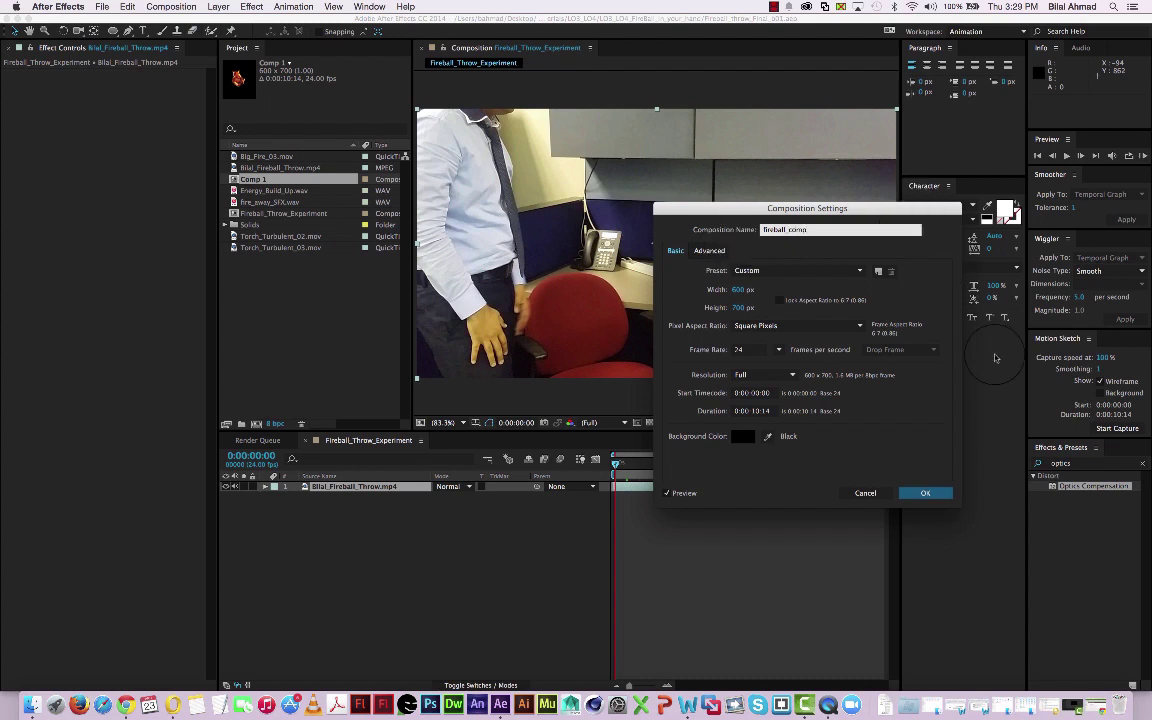
{"action": "left_click", "coordinate": [925, 493]}
Add fireball_comp to Fireball_Throw_Experiment as the top layer, placed over the desk beside the phone.
{"action": "left_click", "coordinate": [268, 214]}
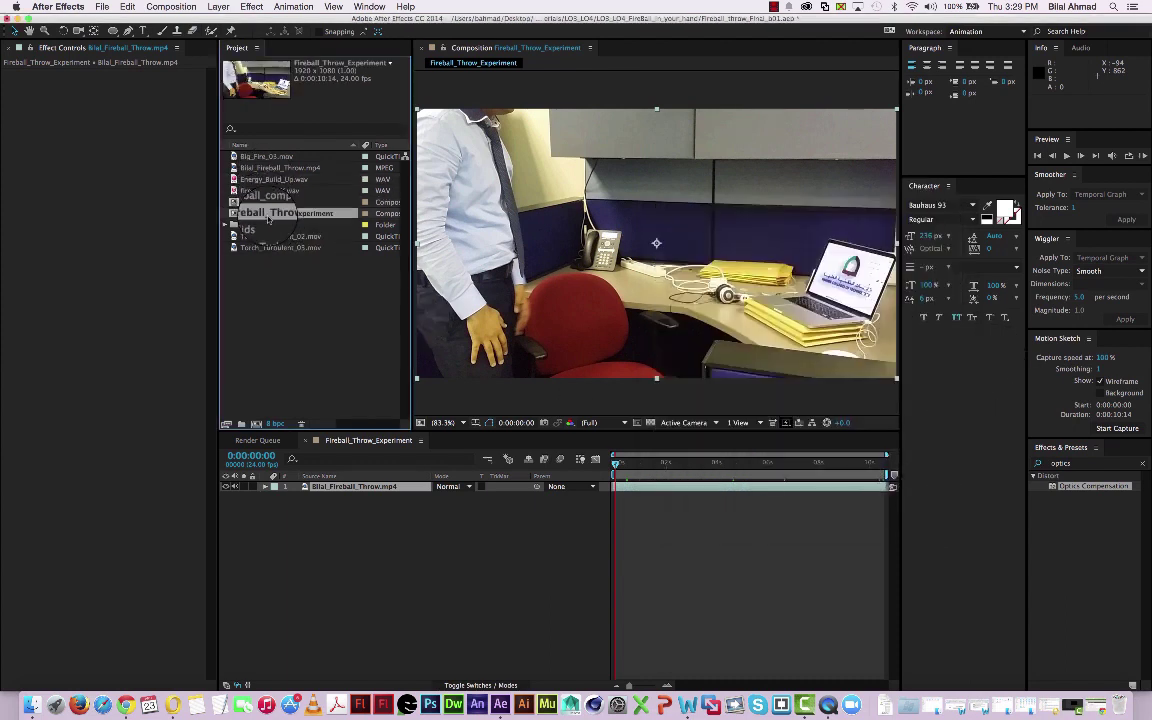
{"action": "left_click", "coordinate": [262, 202]}
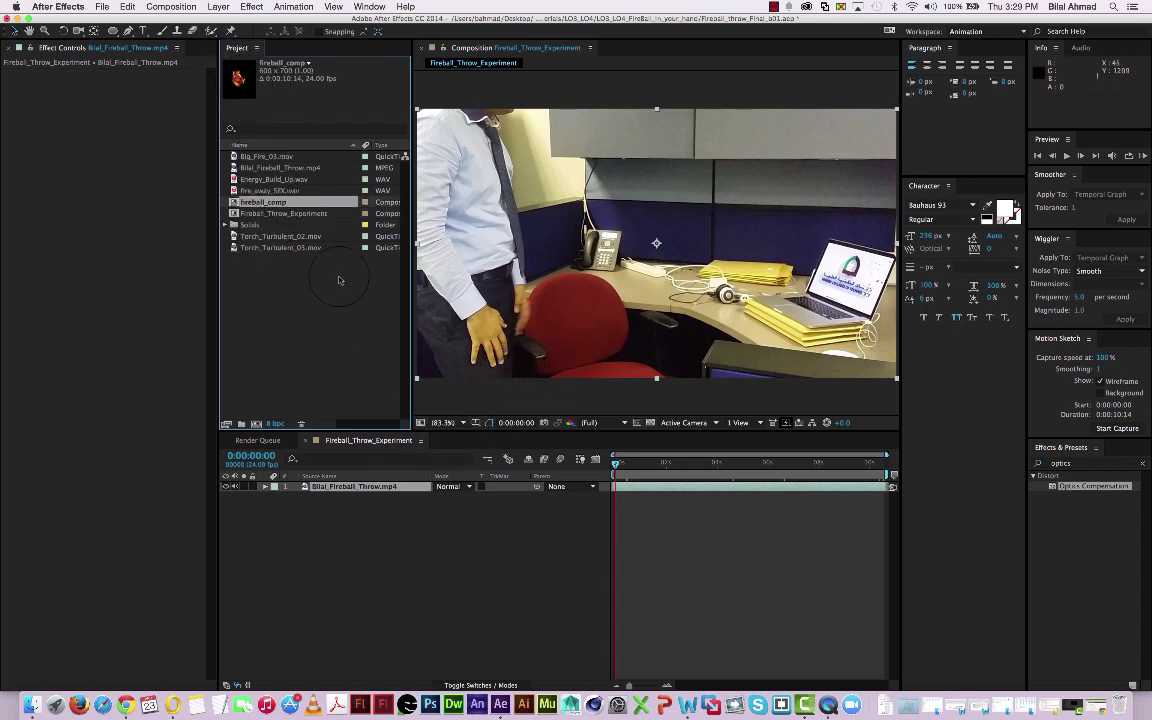
{"action": "left_click_drag", "start_coordinate": [245, 202], "coordinate": [641, 254]}
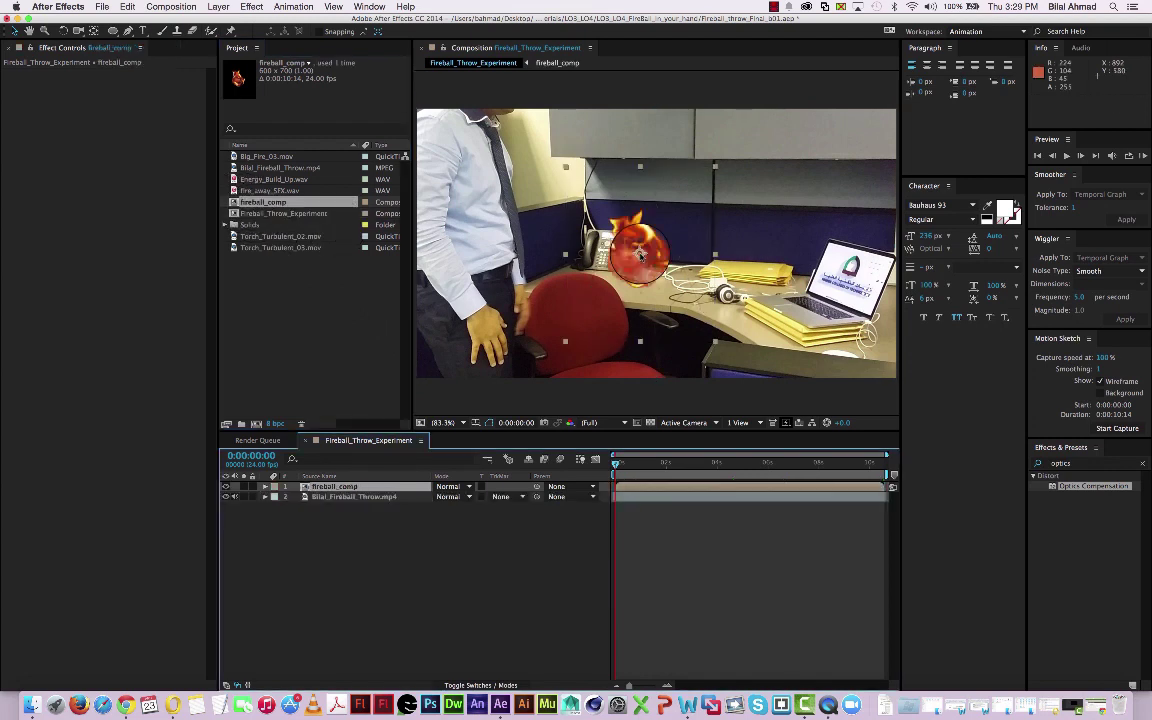
{"action": "left_click", "coordinate": [652, 484]}
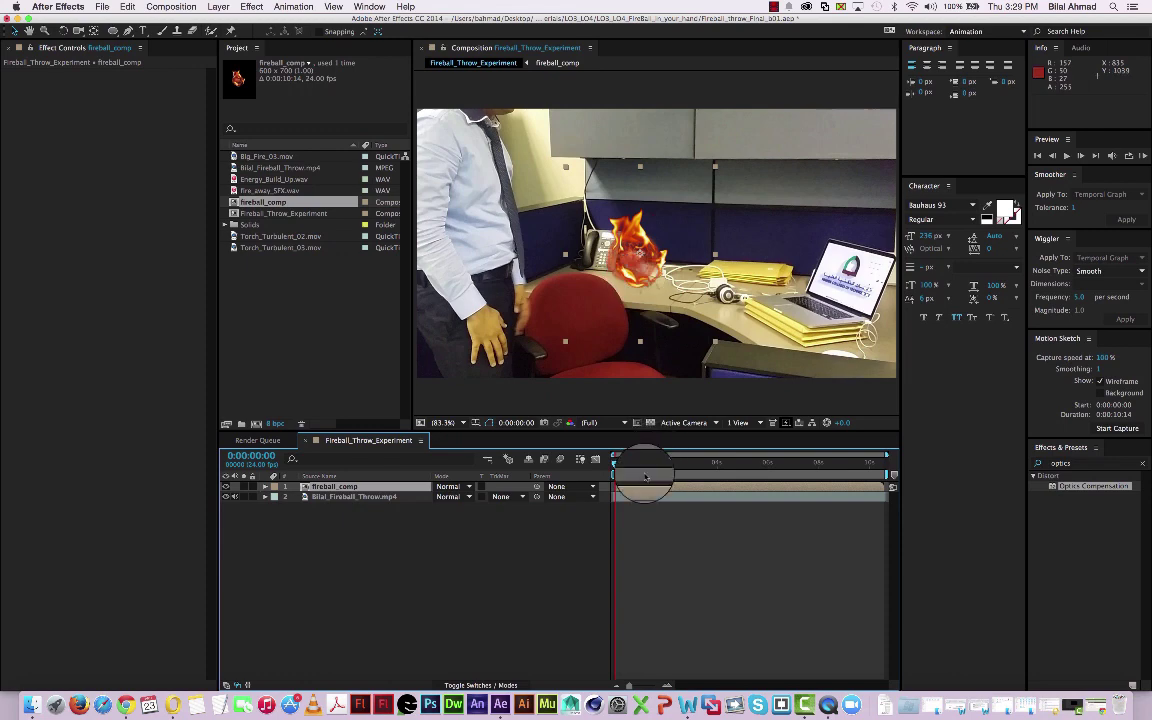
Try to trim the start of the fireball_comp layer towards 0:00:03:07 and undo the trim.
{"action": "left_click", "coordinate": [616, 464]}
{"action": "left_click_drag", "start_coordinate": [618, 470], "coordinate": [660, 475]}
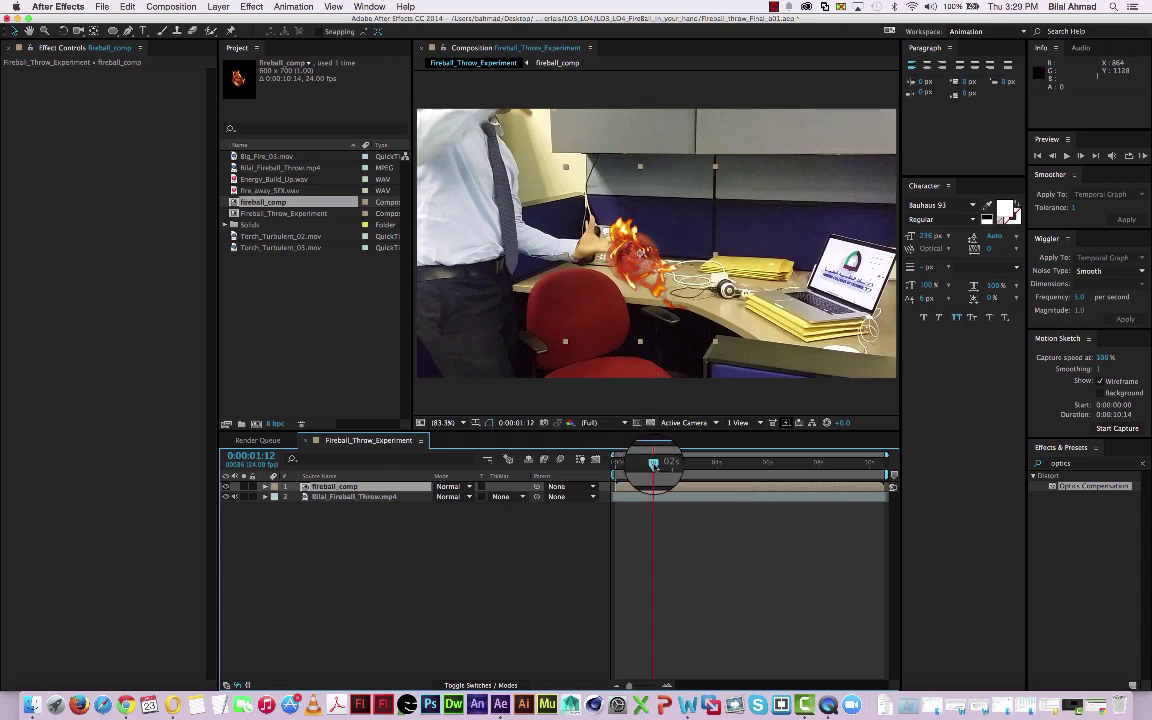
{"action": "left_click_drag", "start_coordinate": [652, 464], "coordinate": [699, 465]}
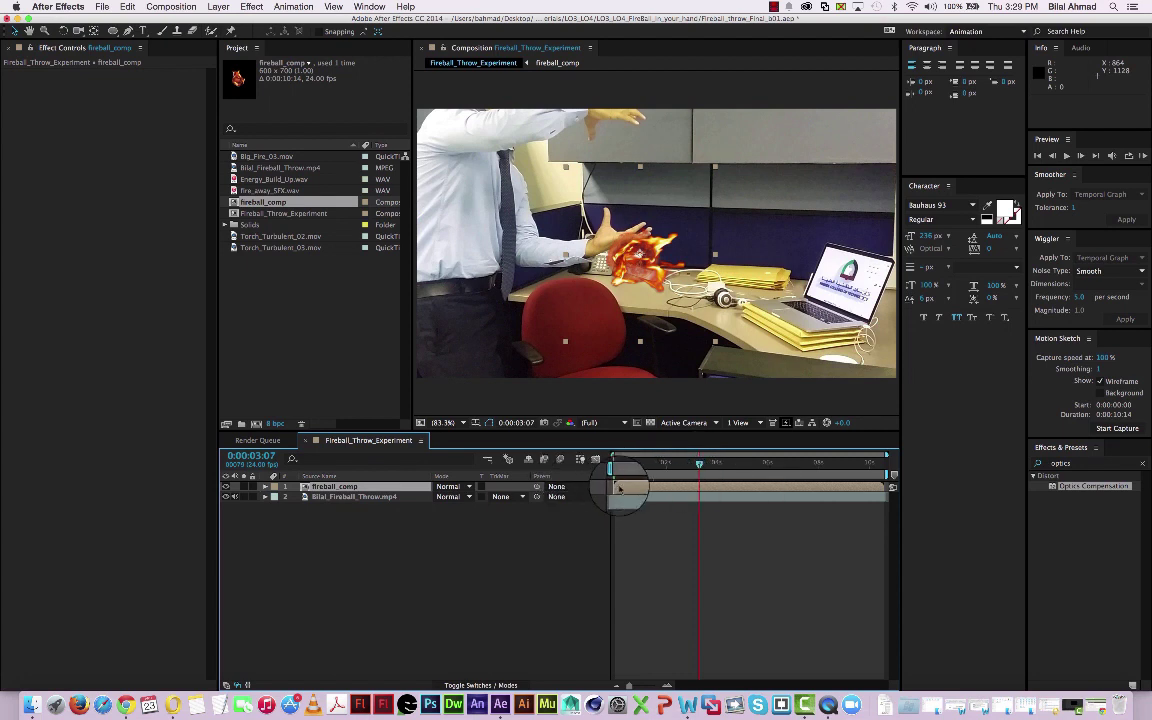
{"action": "left_click_drag", "start_coordinate": [615, 485], "coordinate": [648, 490]}
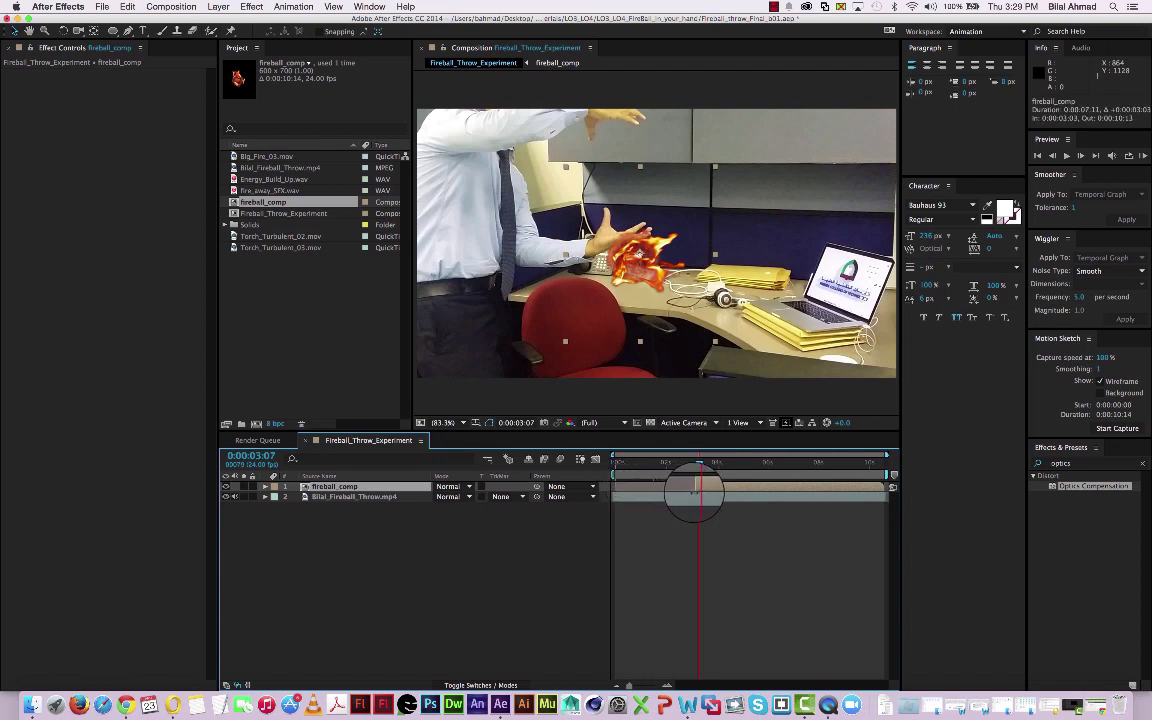
{"action": "key", "text": "super+z"}
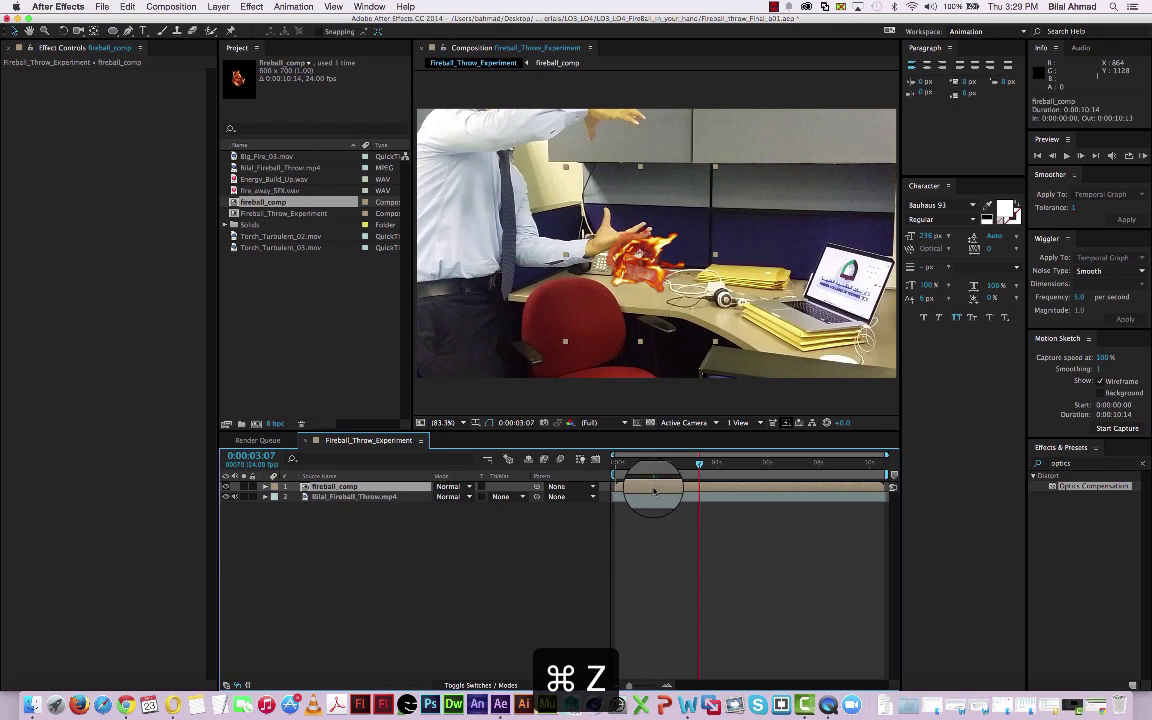
Shift the fireball_comp layer in time so it starts at 0:00:03:19, when the hands are held apart.
{"action": "left_click_drag", "start_coordinate": [654, 490], "coordinate": [697, 490]}
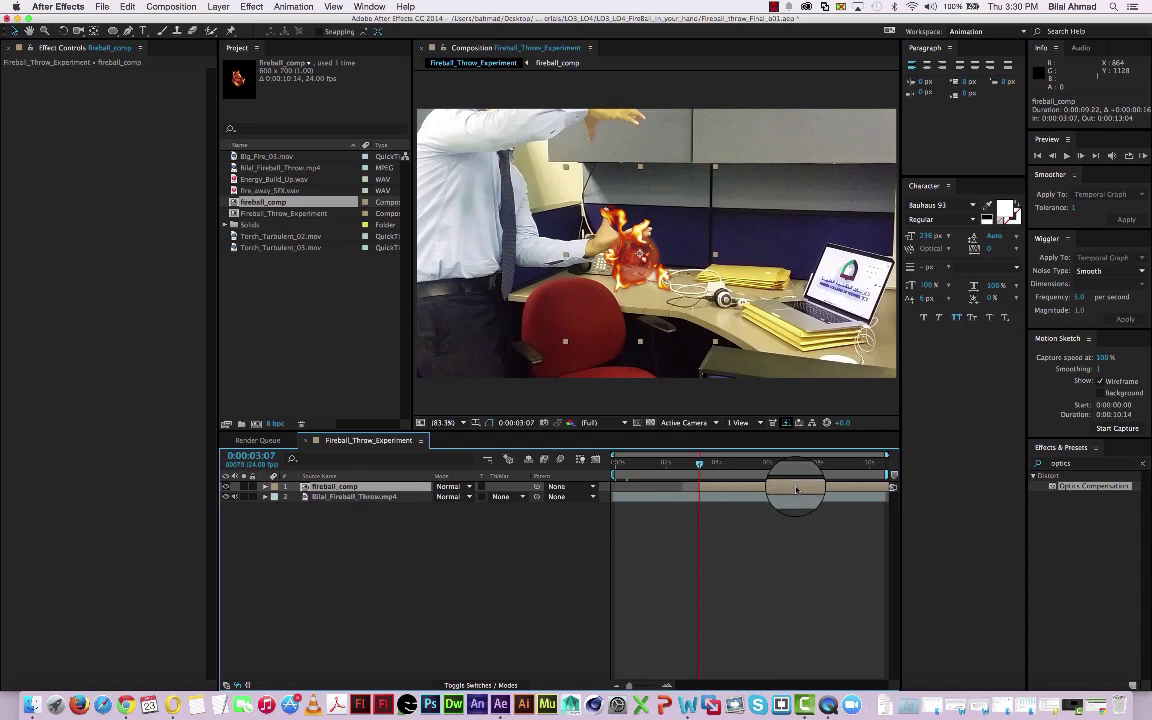
{"action": "left_click_drag", "start_coordinate": [796, 489], "coordinate": [714, 474]}
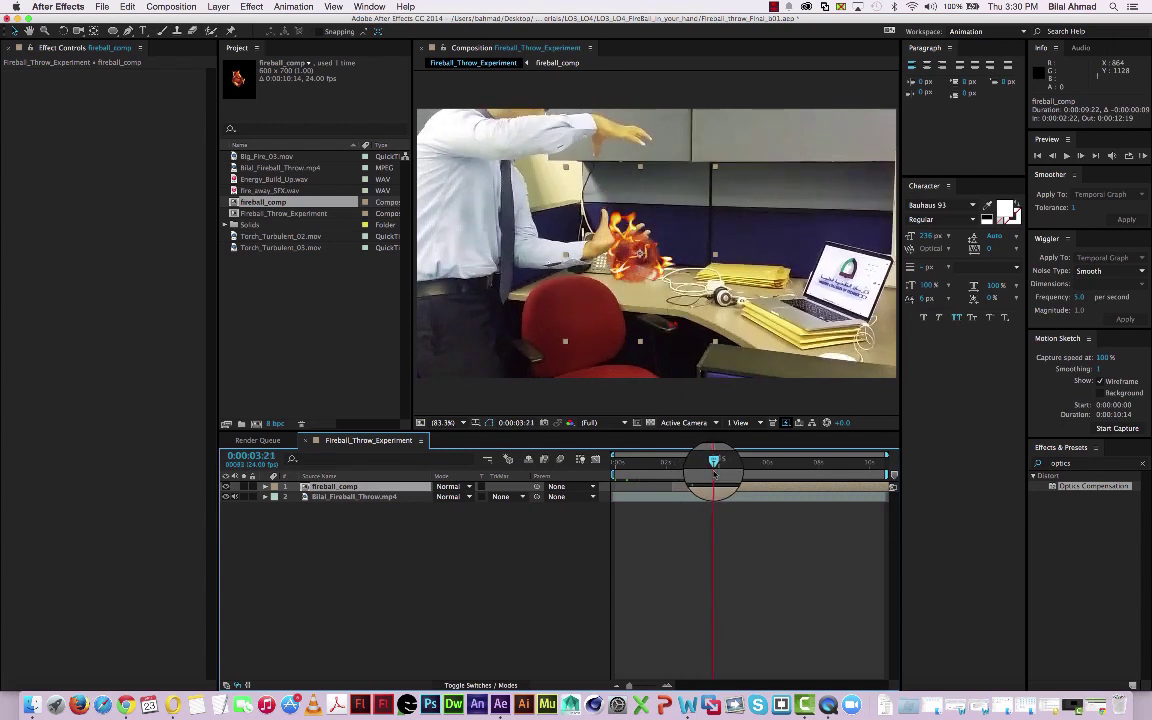
{"action": "key", "text": "super+z"}
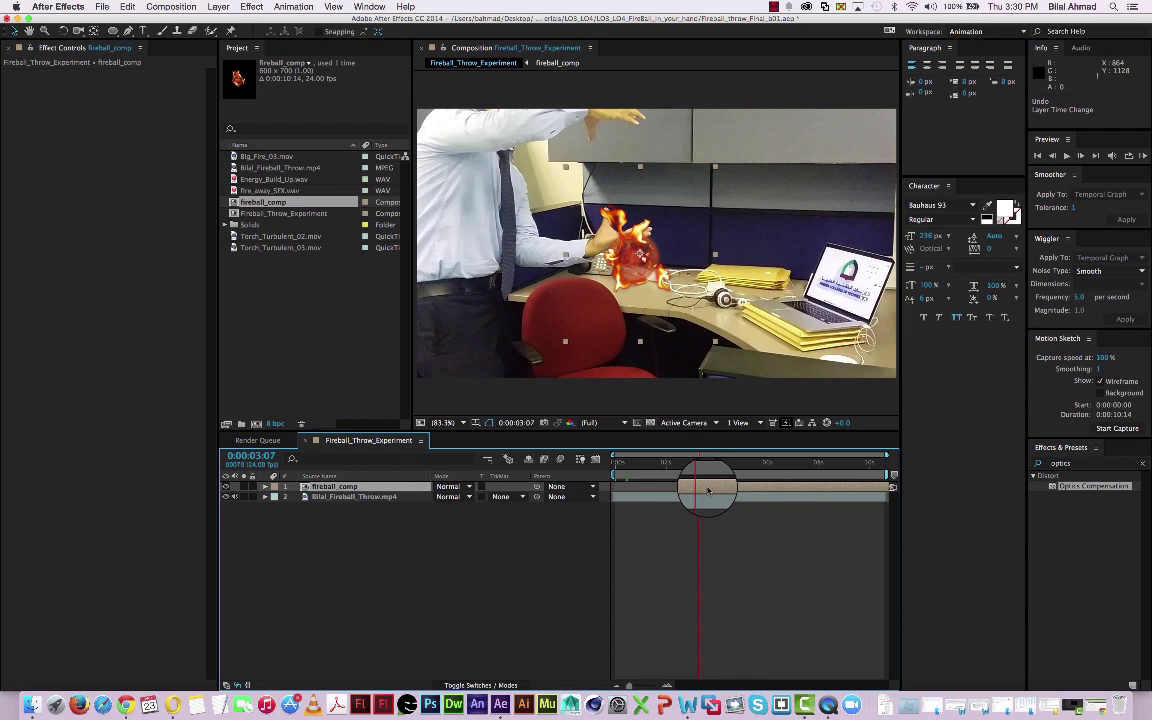
{"action": "mouse_move", "coordinate": [703, 489]}
{"action": "left_mouse_down"}
{"action": "mouse_move", "coordinate": [725, 463]}
{"action": "mouse_move", "coordinate": [742, 463]}
{"action": "mouse_move", "coordinate": [662, 463]}
{"action": "mouse_move", "coordinate": [712, 467]}
{"action": "mouse_move", "coordinate": [725, 487]}
{"action": "left_mouse_up"}
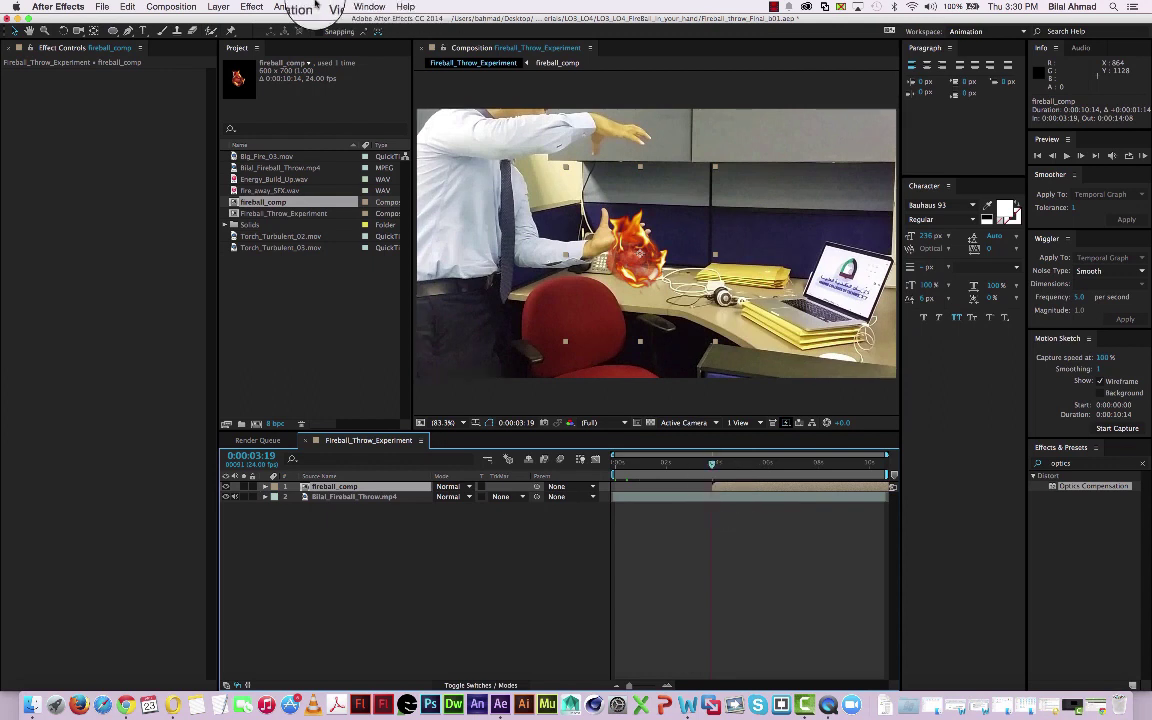
Move the fireball between the man's hands, to about 852, 322.
{"action": "left_click_drag", "start_coordinate": [642, 256], "coordinate": [636, 205]}
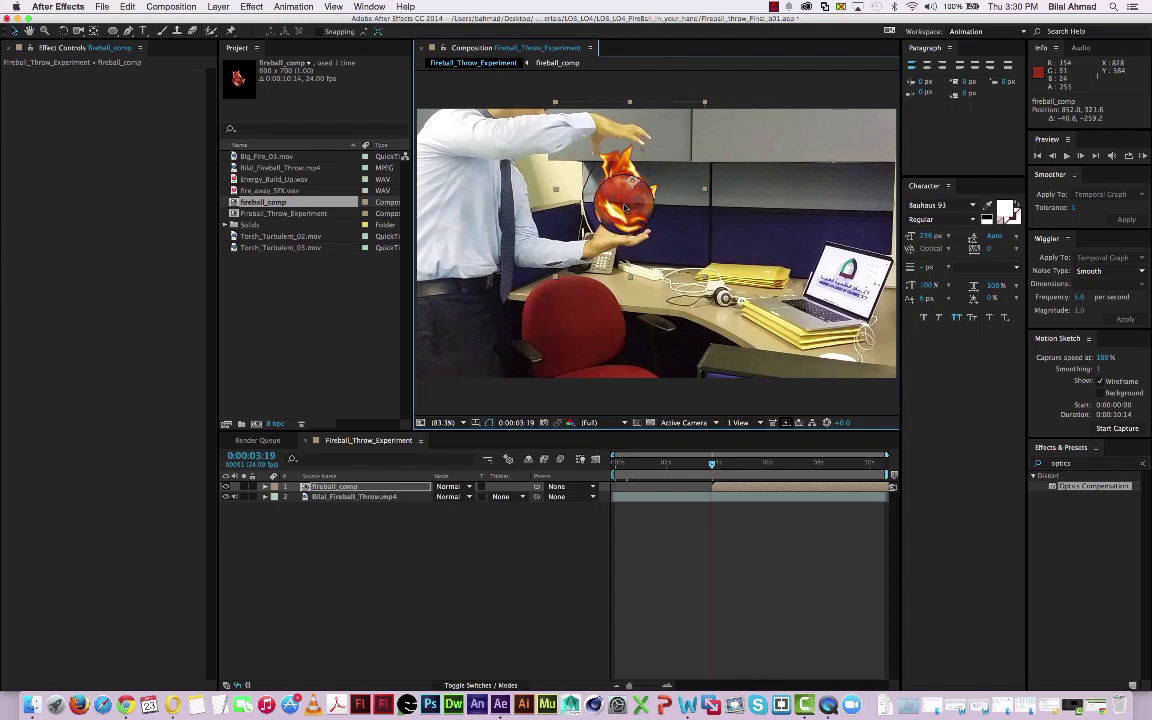
{"action": "left_click", "coordinate": [723, 484]}
{"action": "left_click", "coordinate": [725, 490]}
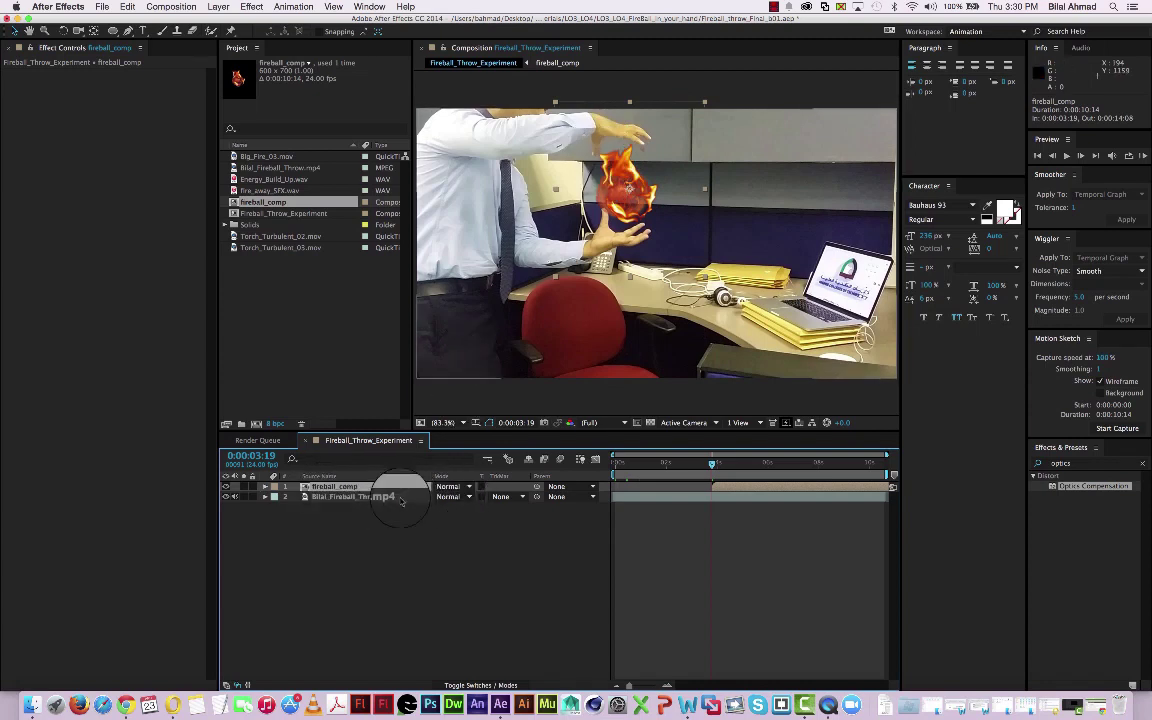
Set the fireball_comp layer's blending mode to Add and nudge the fireball to about 845, 319.
{"action": "left_click", "coordinate": [483, 686]}
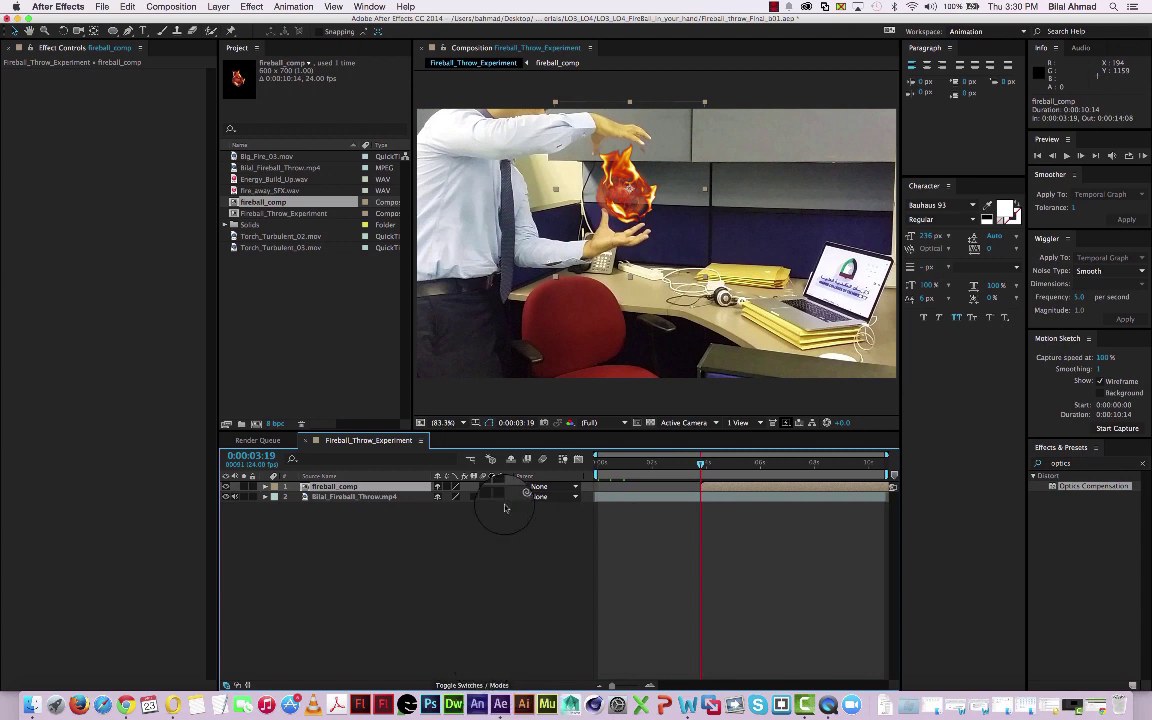
{"action": "left_click", "coordinate": [480, 686]}
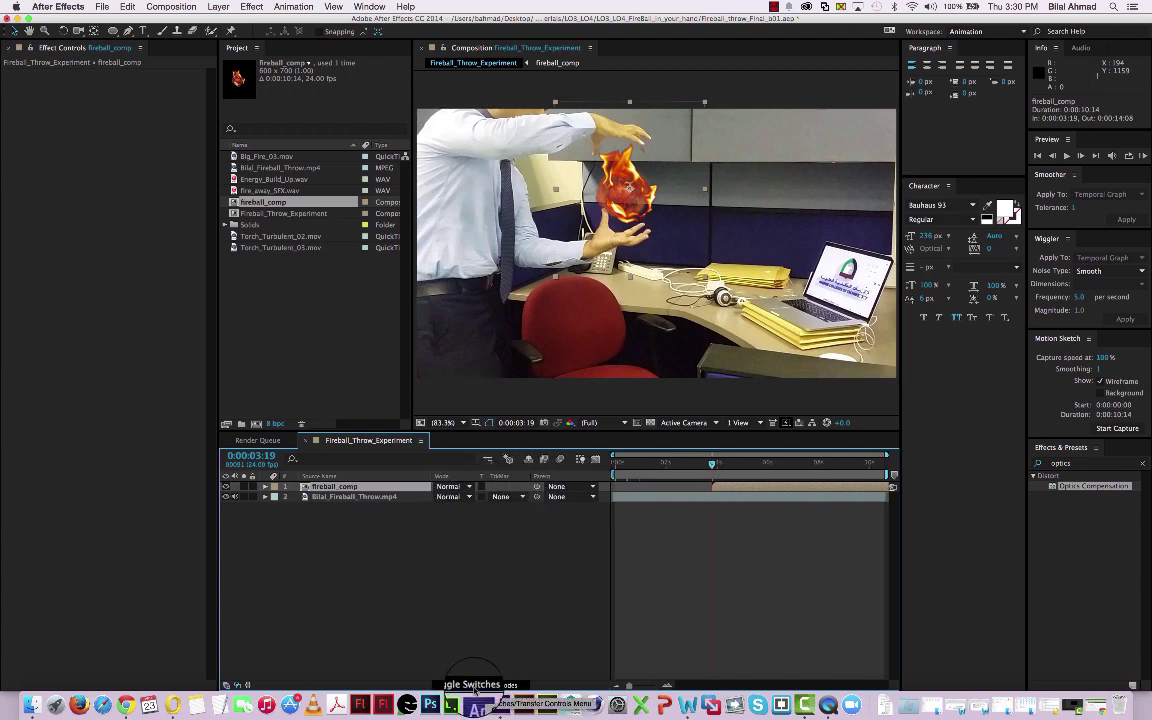
{"action": "left_click", "coordinate": [469, 487]}
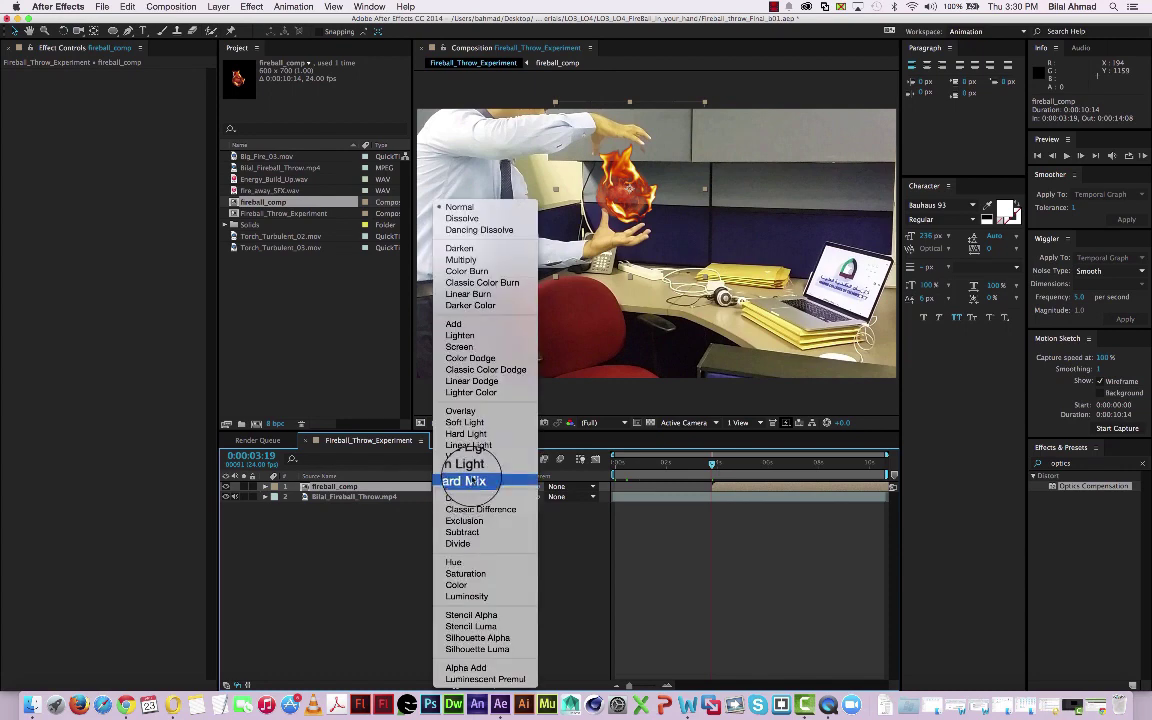
{"action": "left_click", "coordinate": [473, 324]}
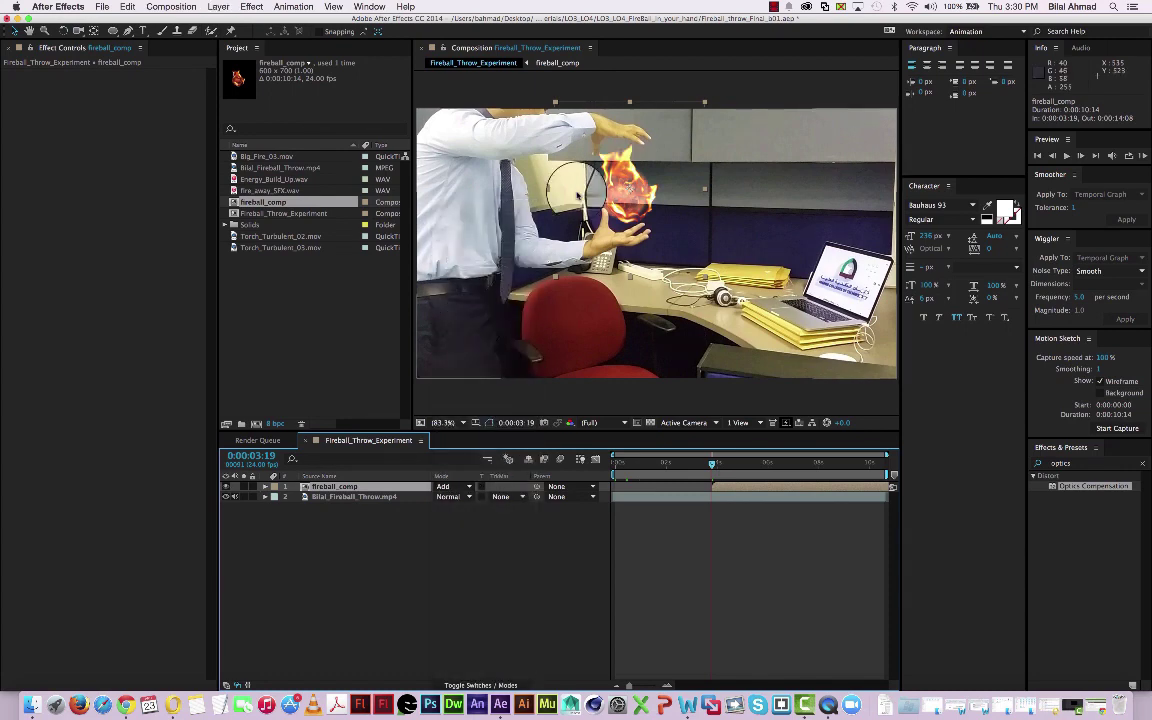
{"action": "mouse_move", "coordinate": [632, 193]}
{"action": "left_mouse_down"}
{"action": "mouse_move", "coordinate": [614, 155]}
{"action": "mouse_move", "coordinate": [634, 165]}
{"action": "mouse_move", "coordinate": [610, 250]}
{"action": "mouse_move", "coordinate": [637, 190]}
{"action": "mouse_move", "coordinate": [632, 204]}
{"action": "left_mouse_up"}
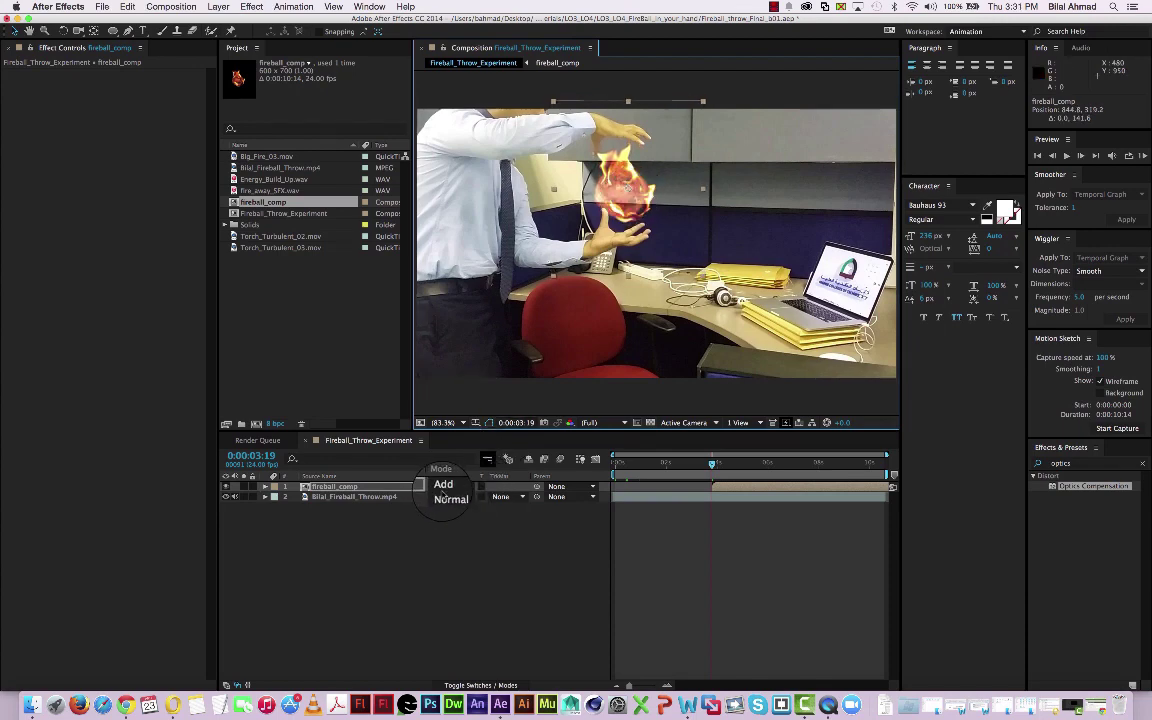
Start animating the fireball_comp layer's Position at 0:00:04:10, with the fireball moved to about 869, 312 between the hands.
{"action": "left_click", "coordinate": [712, 463]}
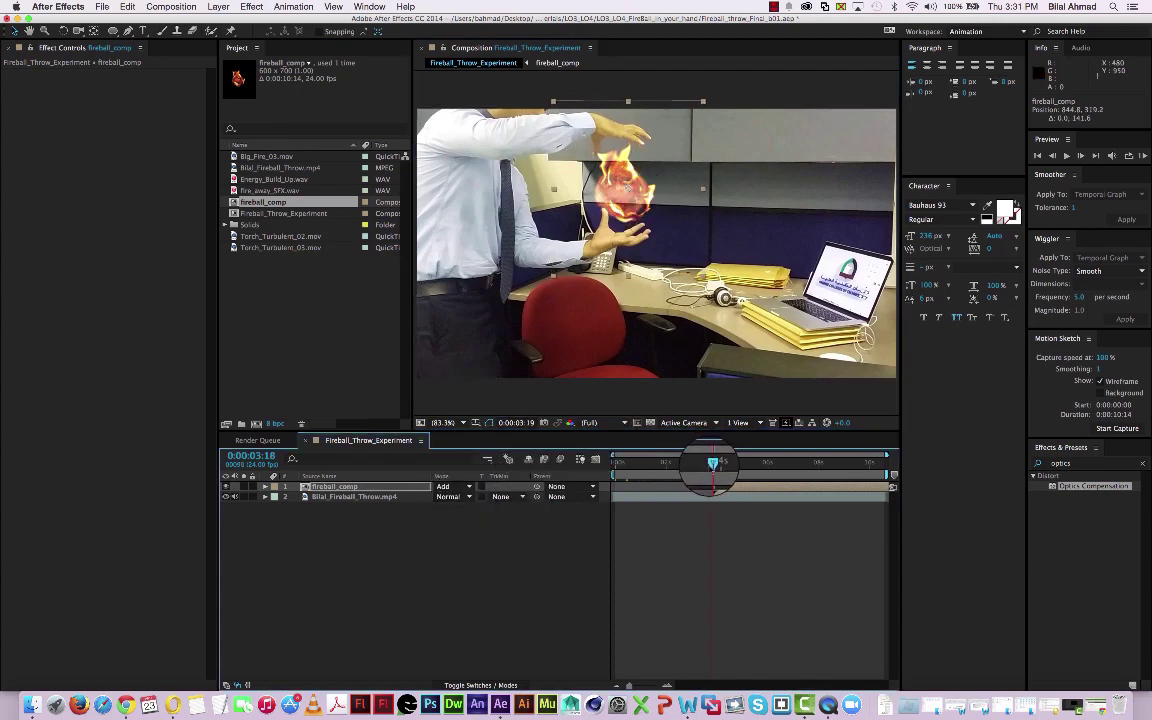
{"action": "mouse_move", "coordinate": [712, 463]}
{"action": "left_mouse_down"}
{"action": "mouse_move", "coordinate": [779, 463]}
{"action": "mouse_move", "coordinate": [699, 463]}
{"action": "mouse_move", "coordinate": [784, 476]}
{"action": "mouse_move", "coordinate": [727, 476]}
{"action": "left_mouse_up"}
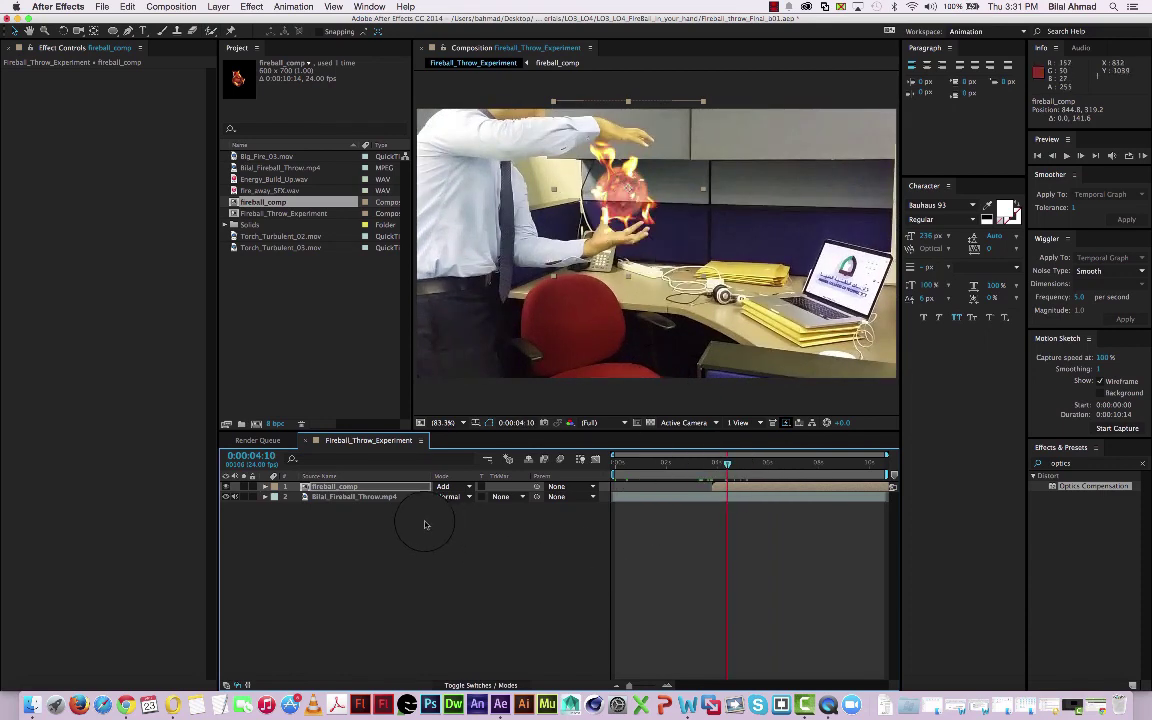
{"action": "key", "text": "p"}
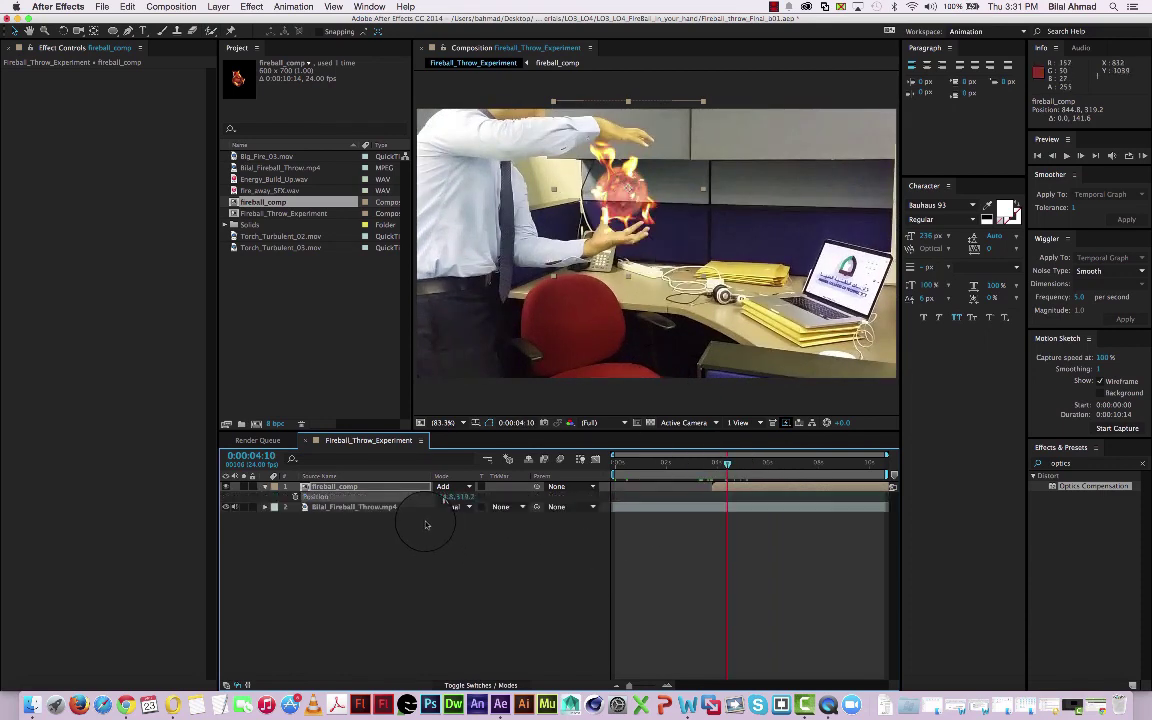
{"action": "left_click", "coordinate": [295, 497]}
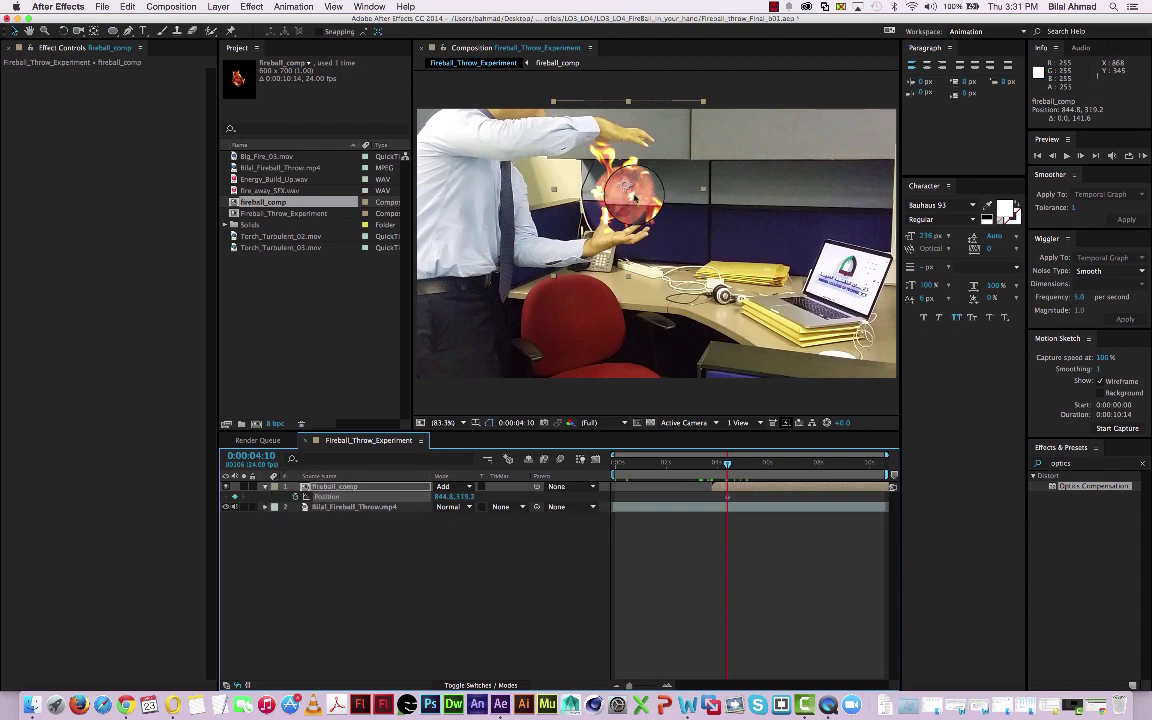
{"action": "left_click_drag", "start_coordinate": [633, 197], "coordinate": [638, 196]}
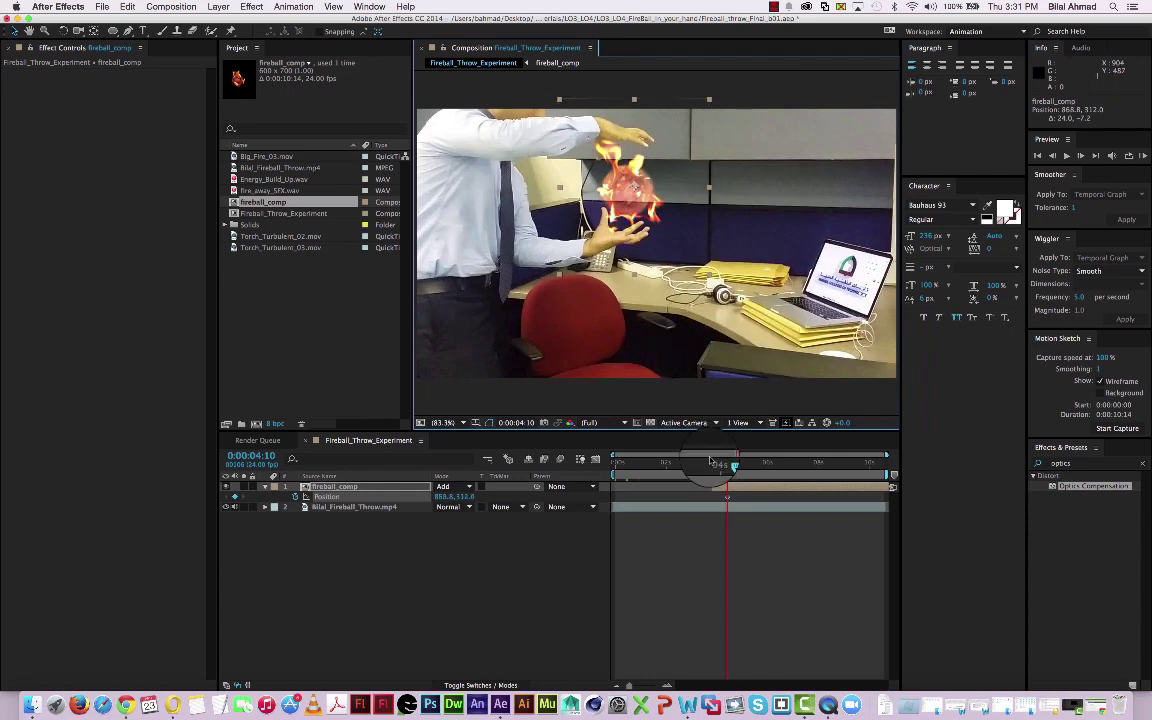
Add a Position keyframe at 0:00:05:02 with the fireball at about 876, 290 between the hands.
{"action": "left_click_drag", "start_coordinate": [727, 463], "coordinate": [744, 466]}
{"action": "left_click", "coordinate": [640, 198]}
{"action": "left_click_drag", "start_coordinate": [640, 198], "coordinate": [640, 197]}
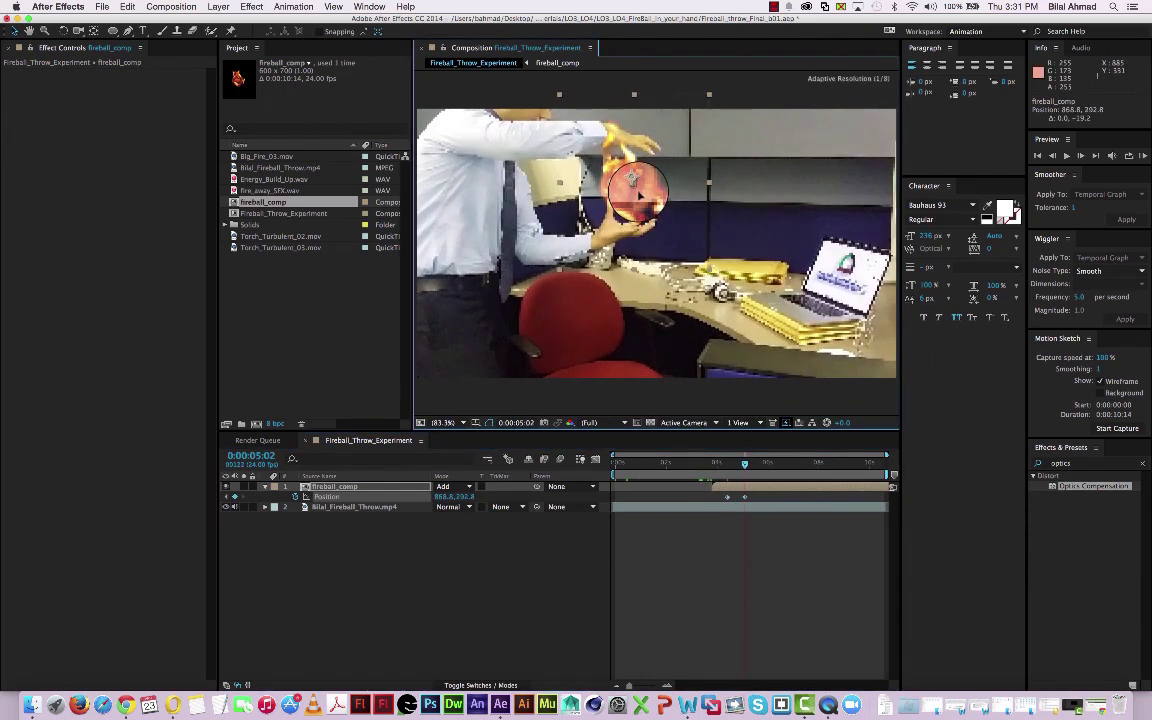
Add Position keyframes for fireball_comp between the hands: about 907, 336 at 0:00:05:17 and about 919, 341 at 0:00:06:03.
{"action": "left_click", "coordinate": [744, 464]}
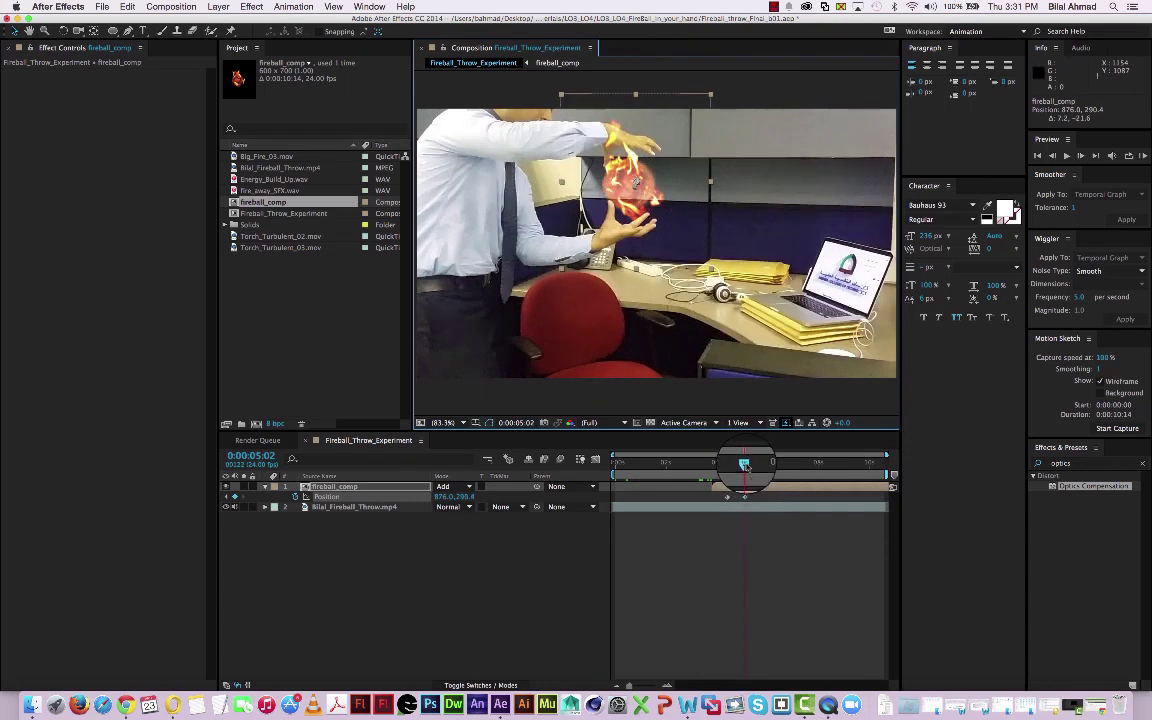
{"action": "left_click_drag", "start_coordinate": [751, 467], "coordinate": [762, 466]}
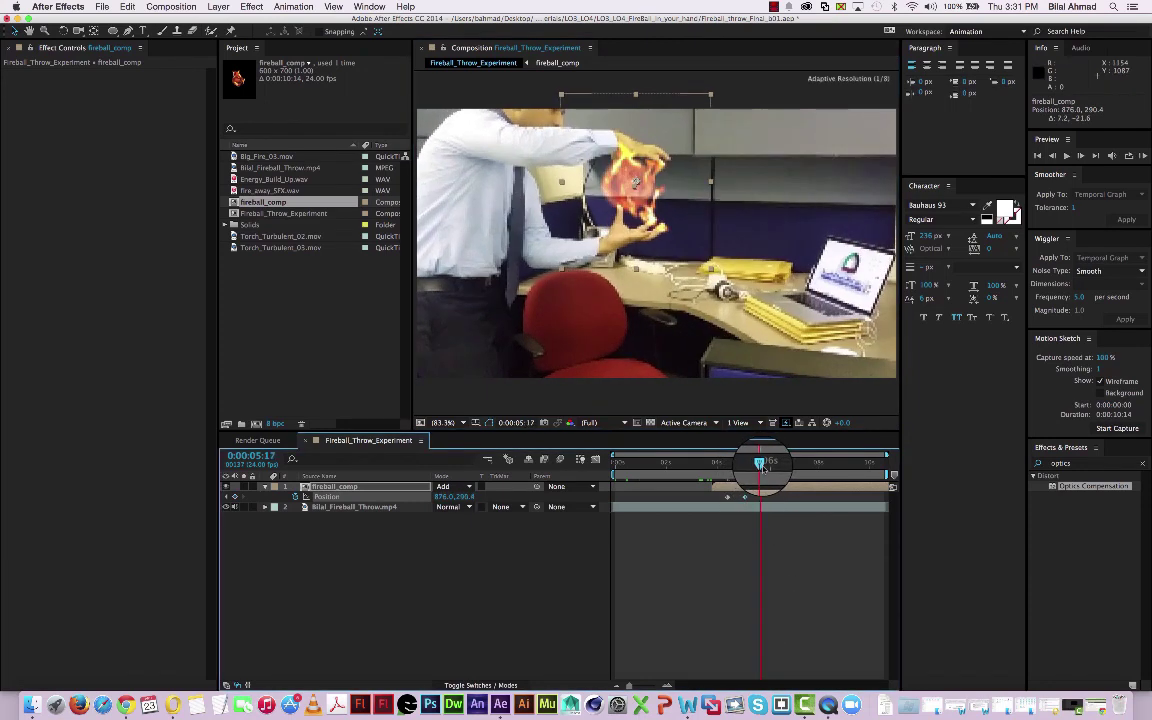
{"action": "left_click_drag", "start_coordinate": [648, 195], "coordinate": [650, 201]}
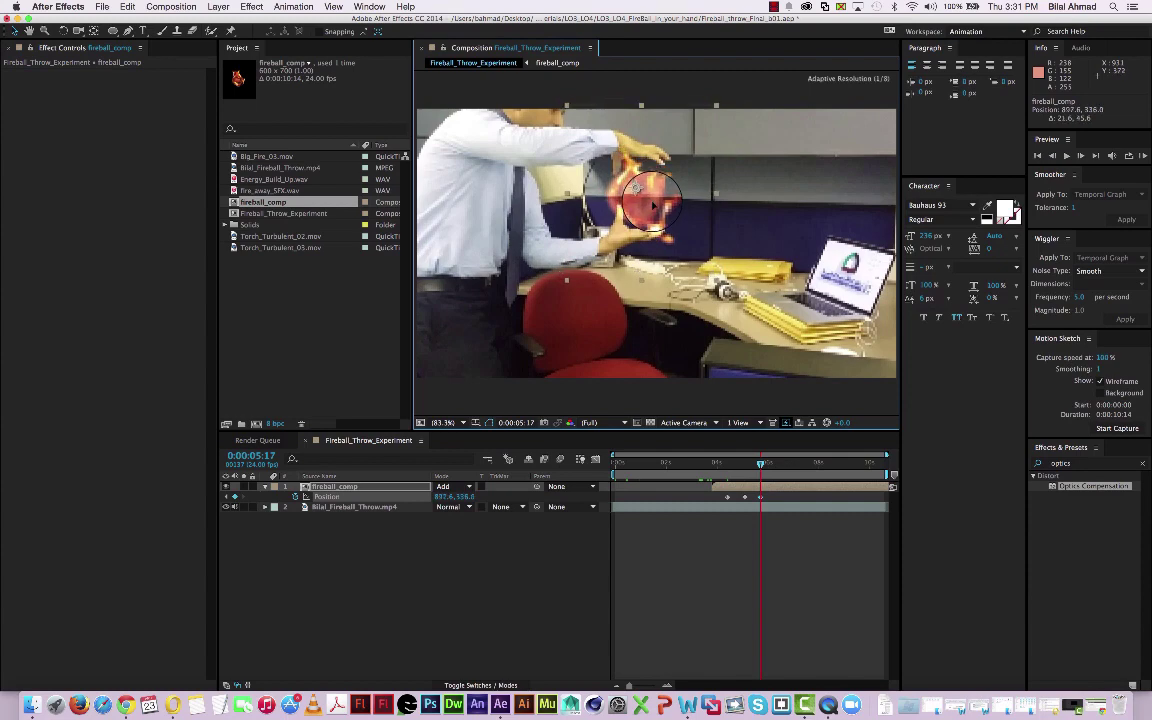
{"action": "left_click", "coordinate": [762, 464]}
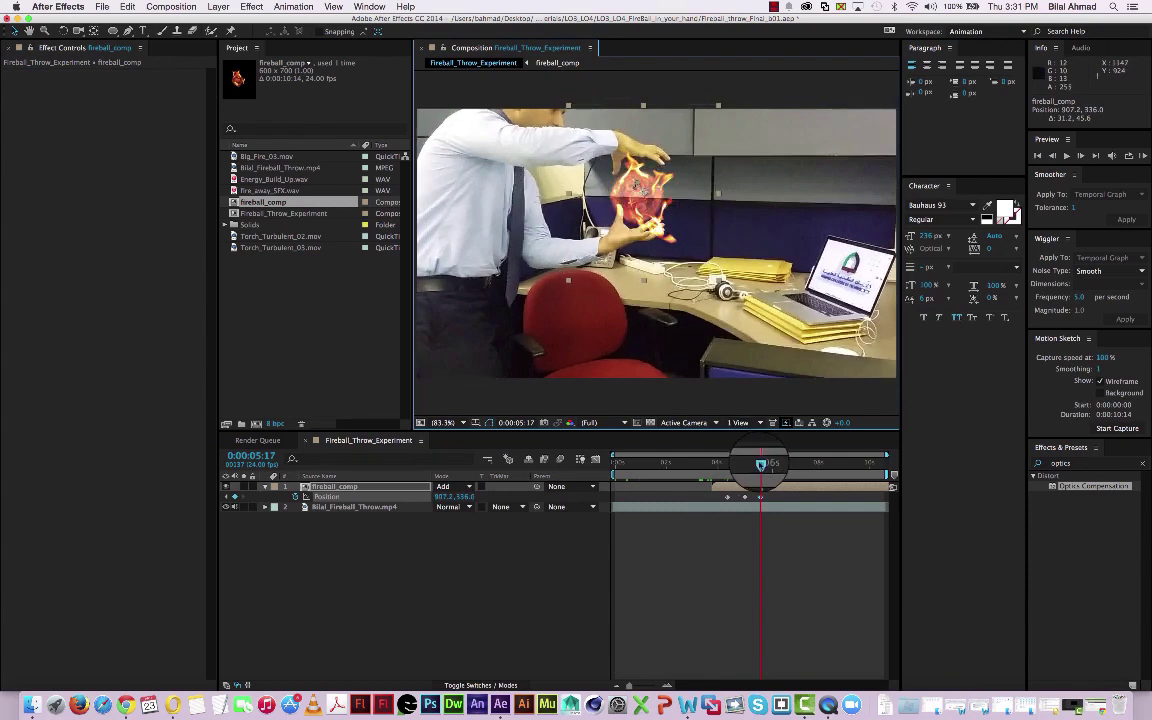
{"action": "left_click_drag", "start_coordinate": [764, 464], "coordinate": [771, 464]}
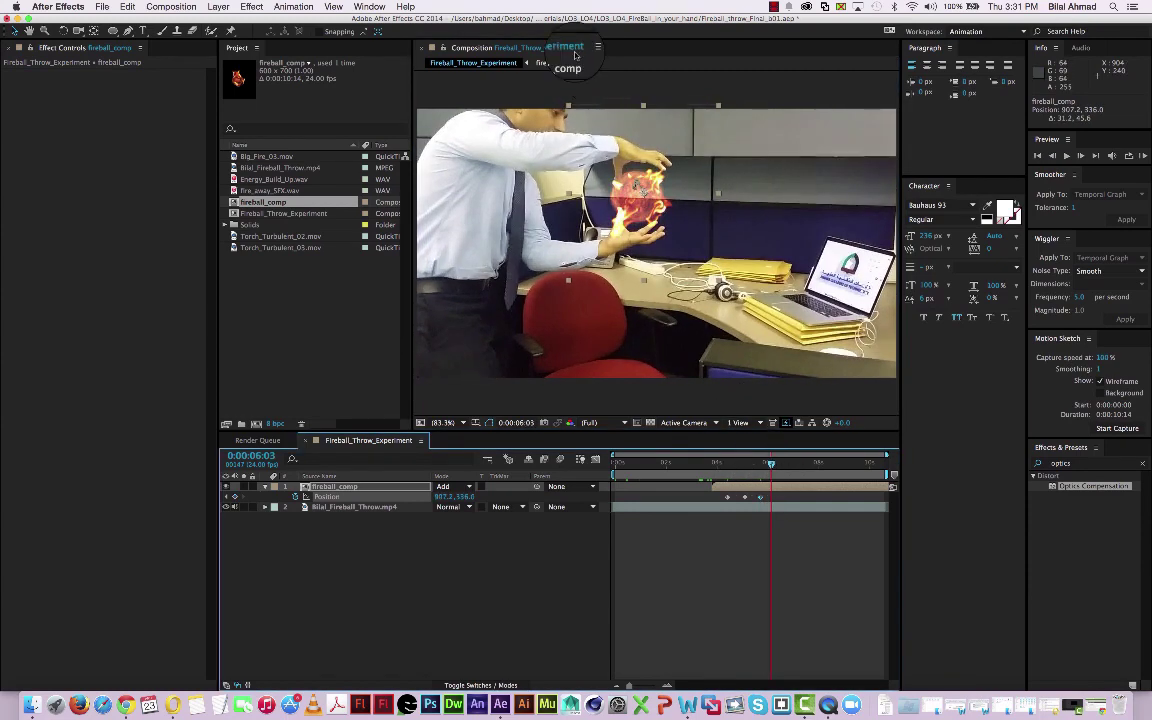
{"action": "left_click_drag", "start_coordinate": [638, 176], "coordinate": [645, 207]}
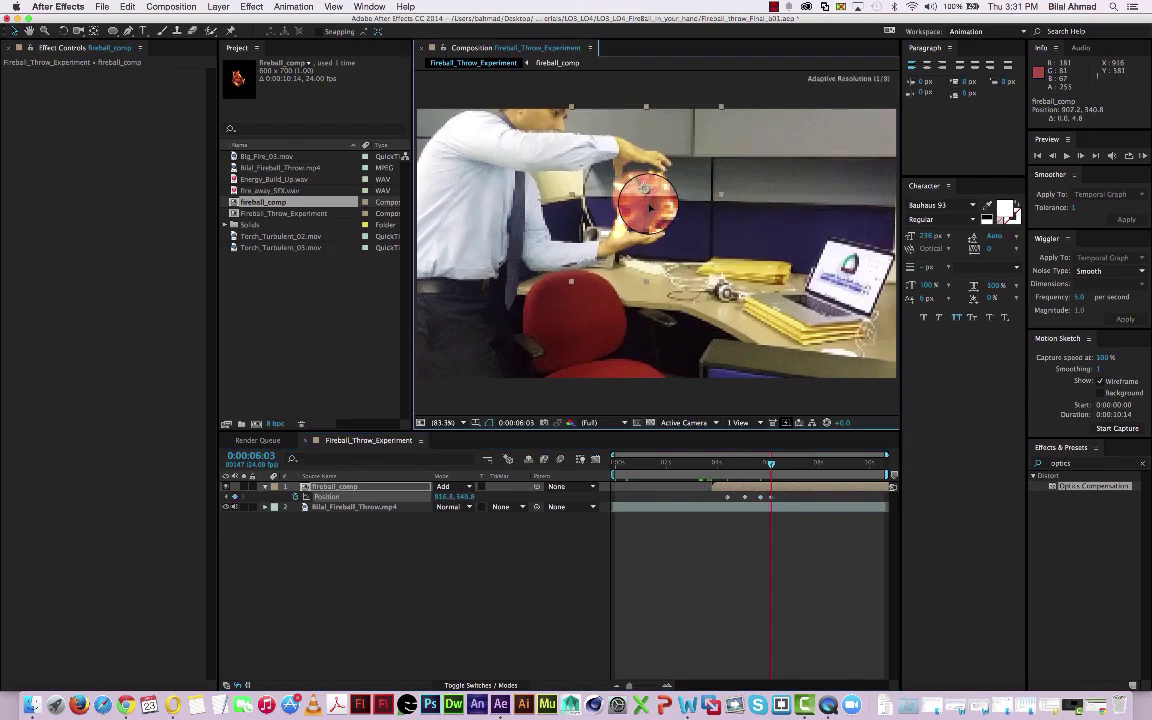
Keyframe the fireball's Position to follow the hands, about 953, 336 at 0:00:07:03 and about 958, 382 at 0:00:07:14.
{"action": "left_click_drag", "start_coordinate": [771, 463], "coordinate": [797, 471]}
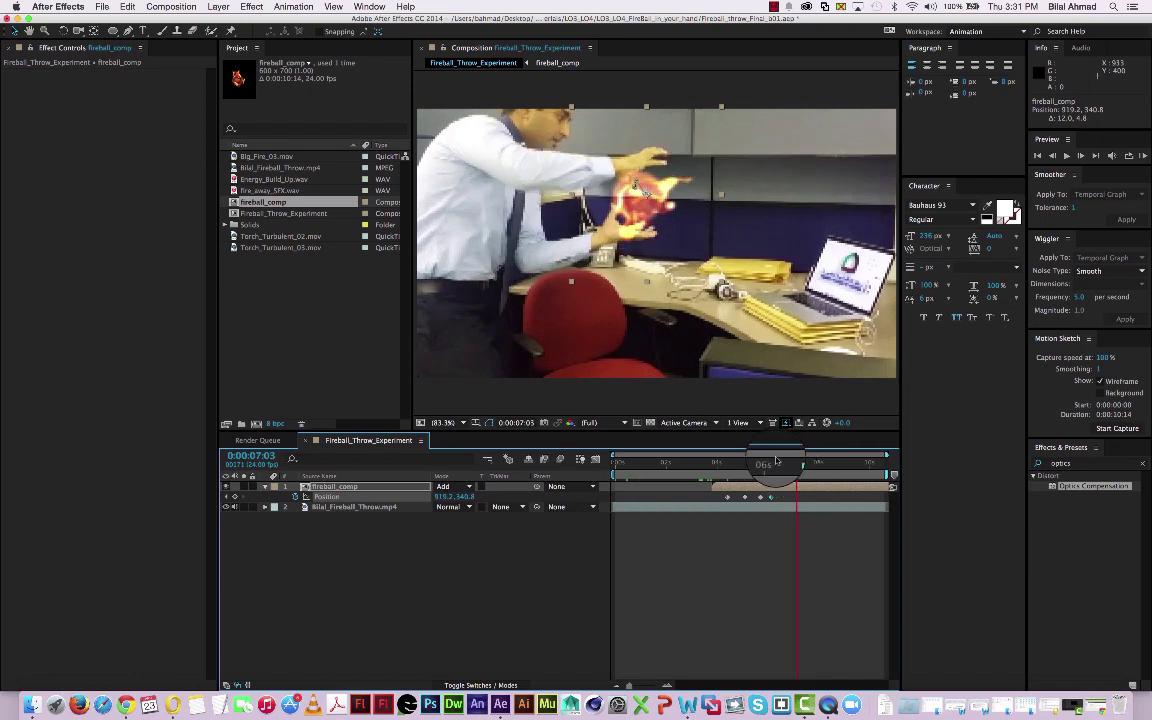
{"action": "left_click_drag", "start_coordinate": [649, 217], "coordinate": [659, 215]}
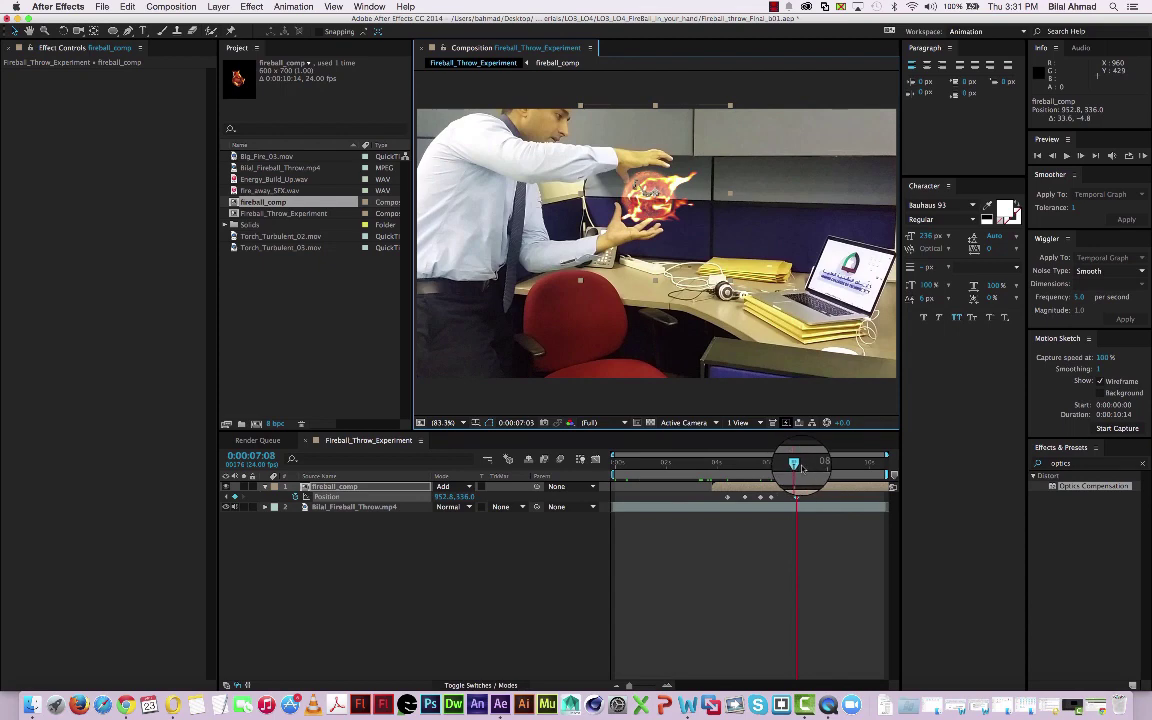
{"action": "left_click_drag", "start_coordinate": [802, 468], "coordinate": [809, 465]}
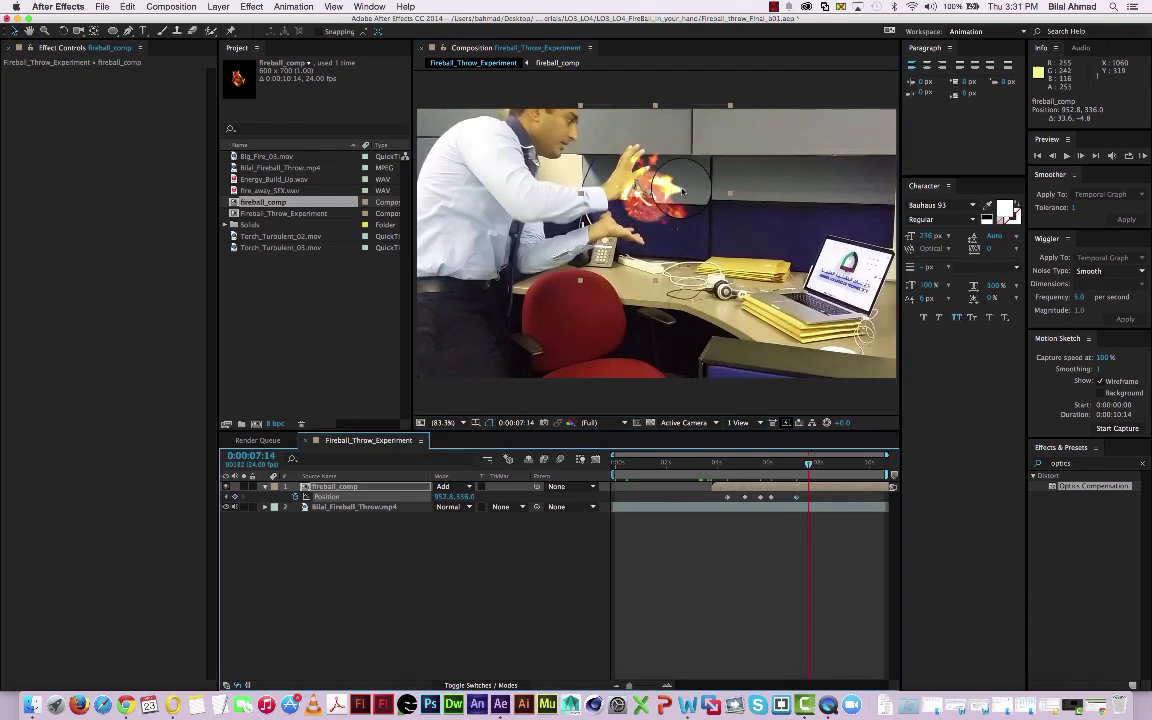
{"action": "left_click_drag", "start_coordinate": [661, 195], "coordinate": [656, 204]}
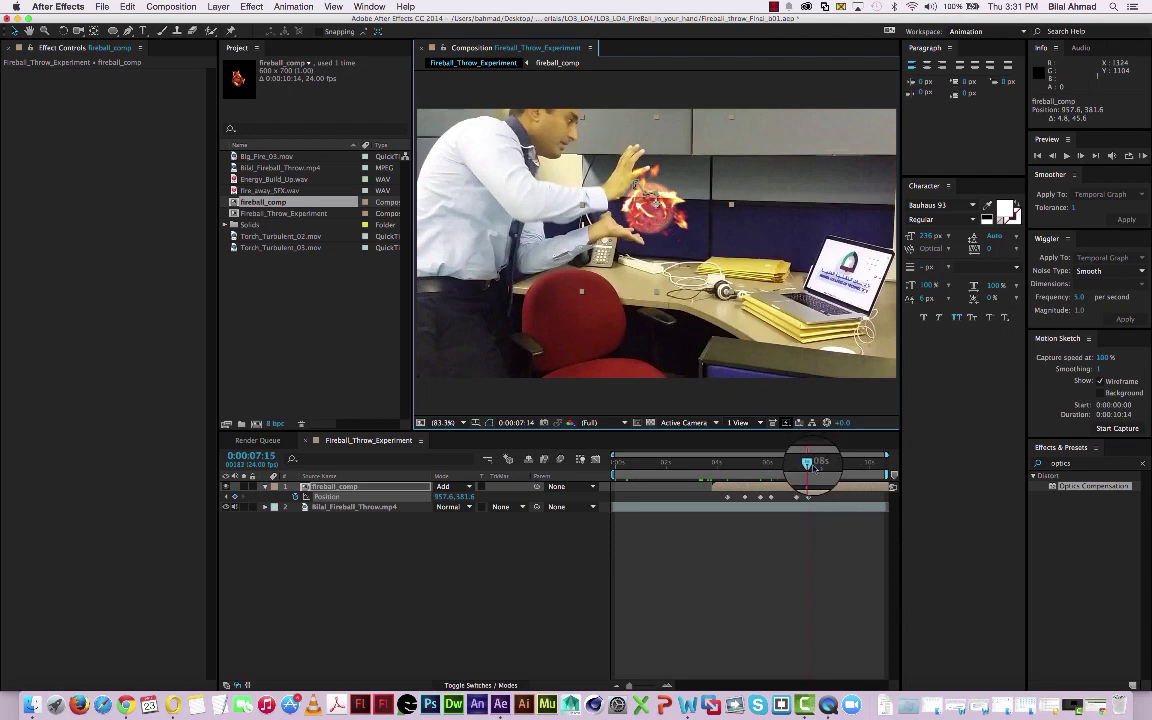
Keyframe the fireball at the start of the throw, about 989, 422 at 0:00:07:23 and about 1130, 437 at 0:00:08:01.
{"action": "left_click_drag", "start_coordinate": [812, 464], "coordinate": [817, 469]}
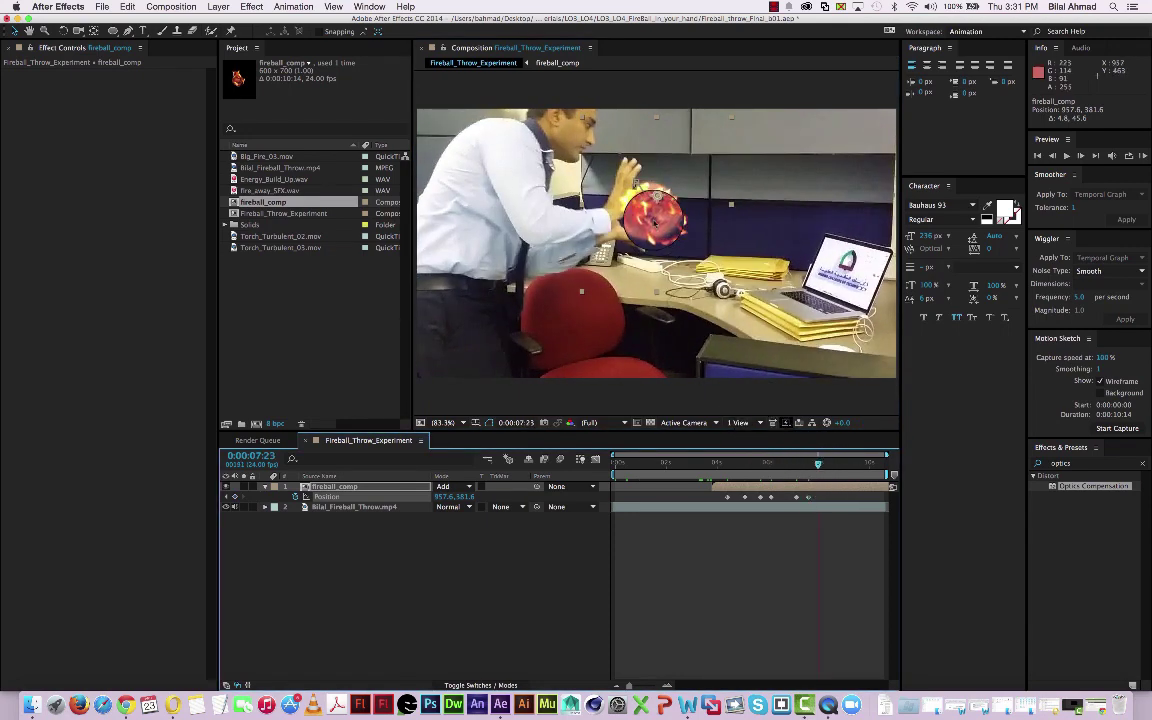
{"action": "left_click_drag", "start_coordinate": [651, 211], "coordinate": [659, 225]}
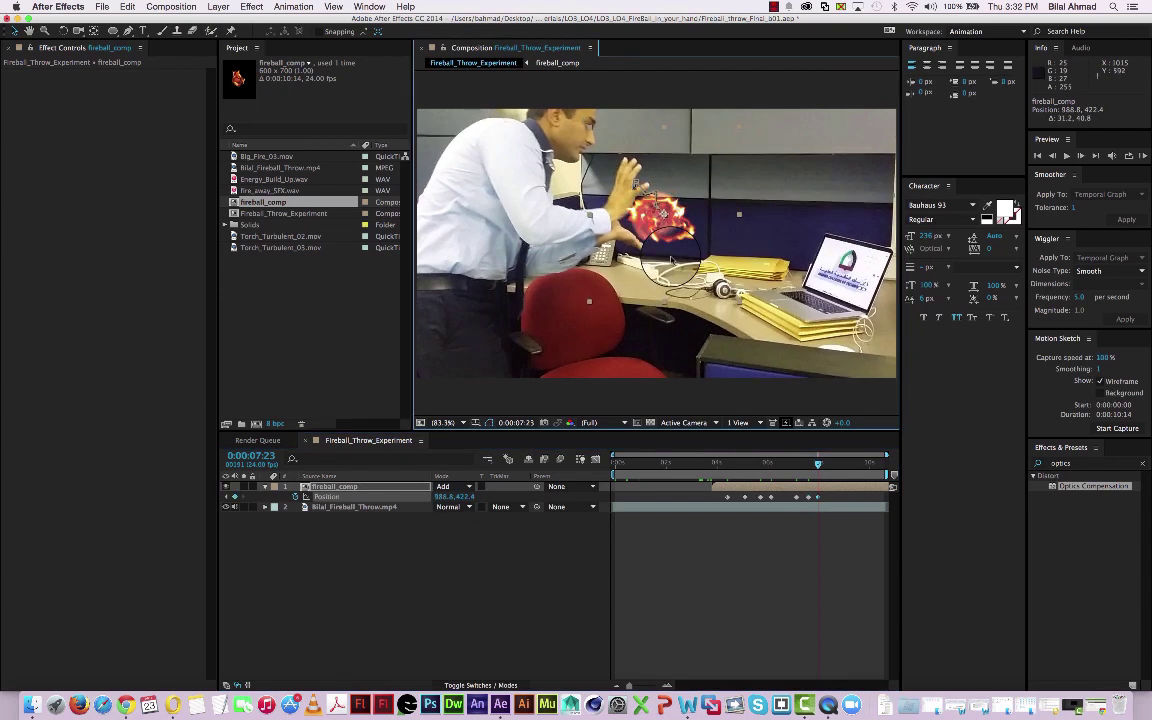
{"action": "key", "text": "equal"}
{"action": "key", "text": "equal"}
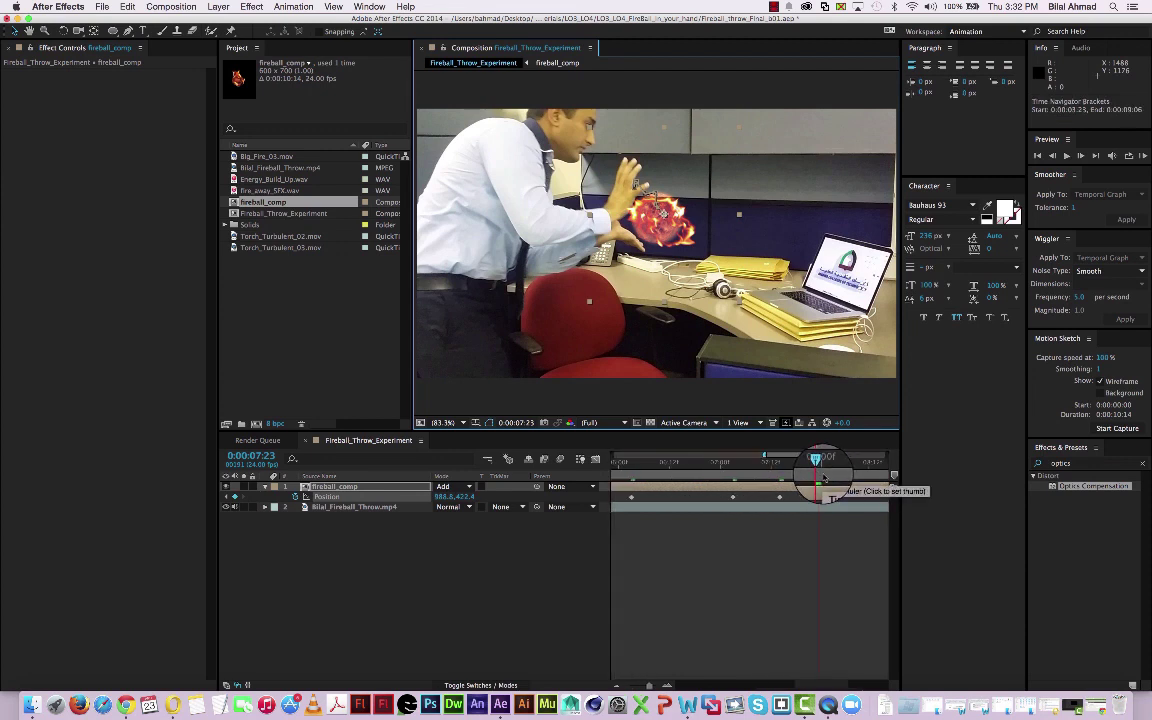
{"action": "key", "text": "equal"}
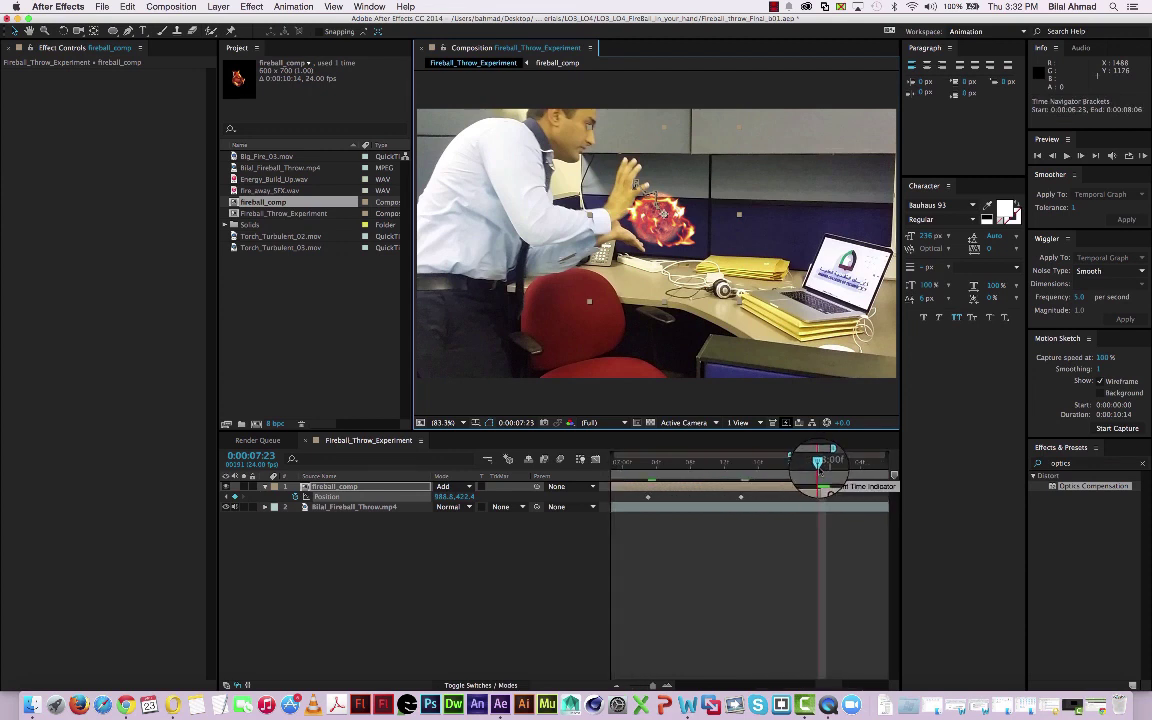
{"action": "left_click_drag", "start_coordinate": [818, 466], "coordinate": [844, 471]}
{"action": "left_click_drag", "start_coordinate": [668, 230], "coordinate": [704, 235]}
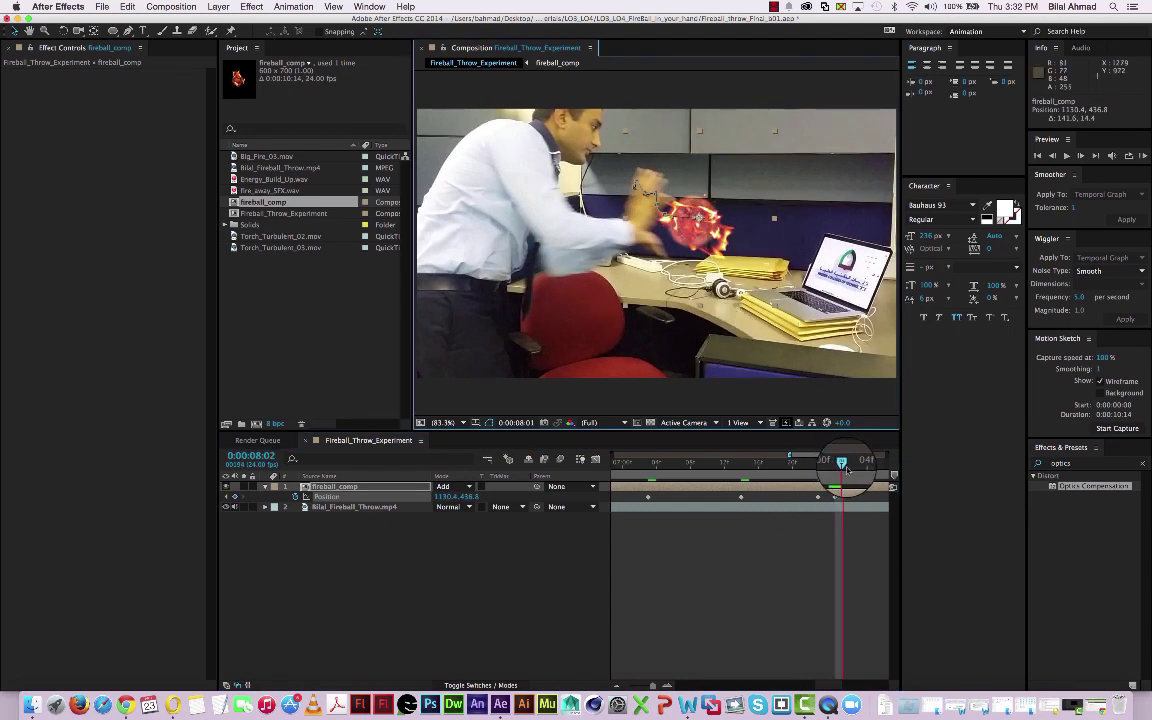
Keyframe the fireball leaving the hands toward the laptop, about 1277, 494 at 0:00:08:03 and about 1493, 564 at 0:00:08:06.
{"action": "left_click_drag", "start_coordinate": [846, 470], "coordinate": [854, 472]}
{"action": "left_click_drag", "start_coordinate": [710, 225], "coordinate": [758, 248]}
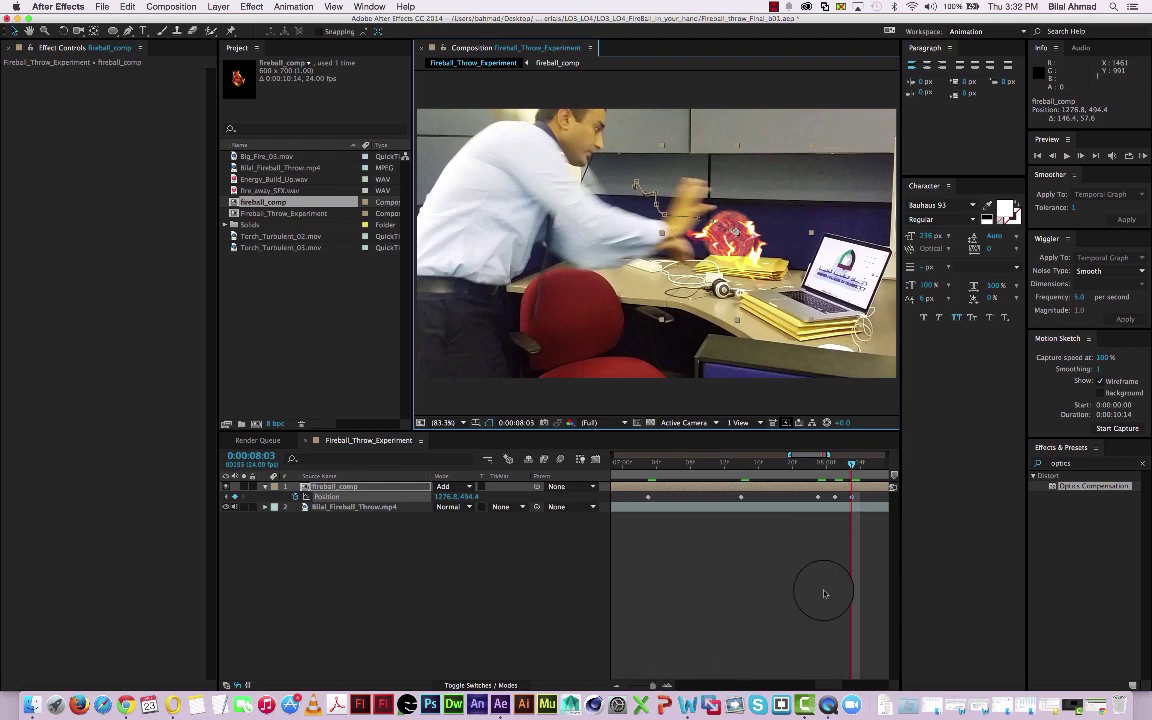
{"action": "left_click_drag", "start_coordinate": [827, 455], "coordinate": [857, 455]}
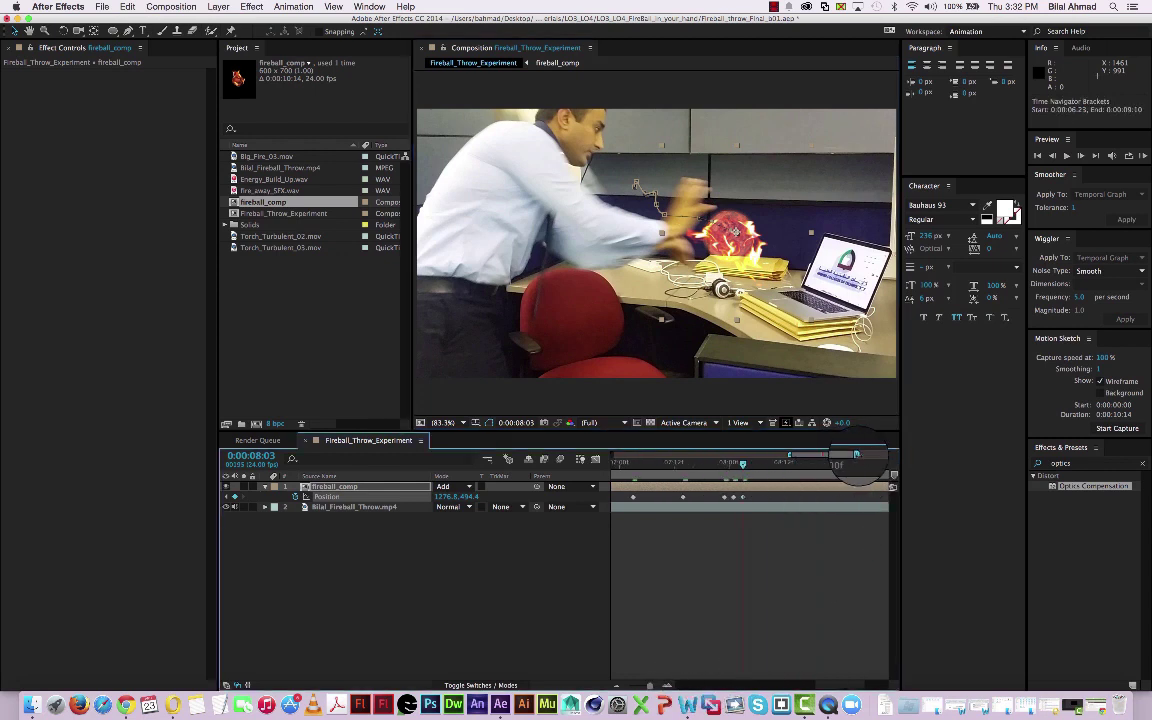
{"action": "left_click_drag", "start_coordinate": [741, 461], "coordinate": [756, 463]}
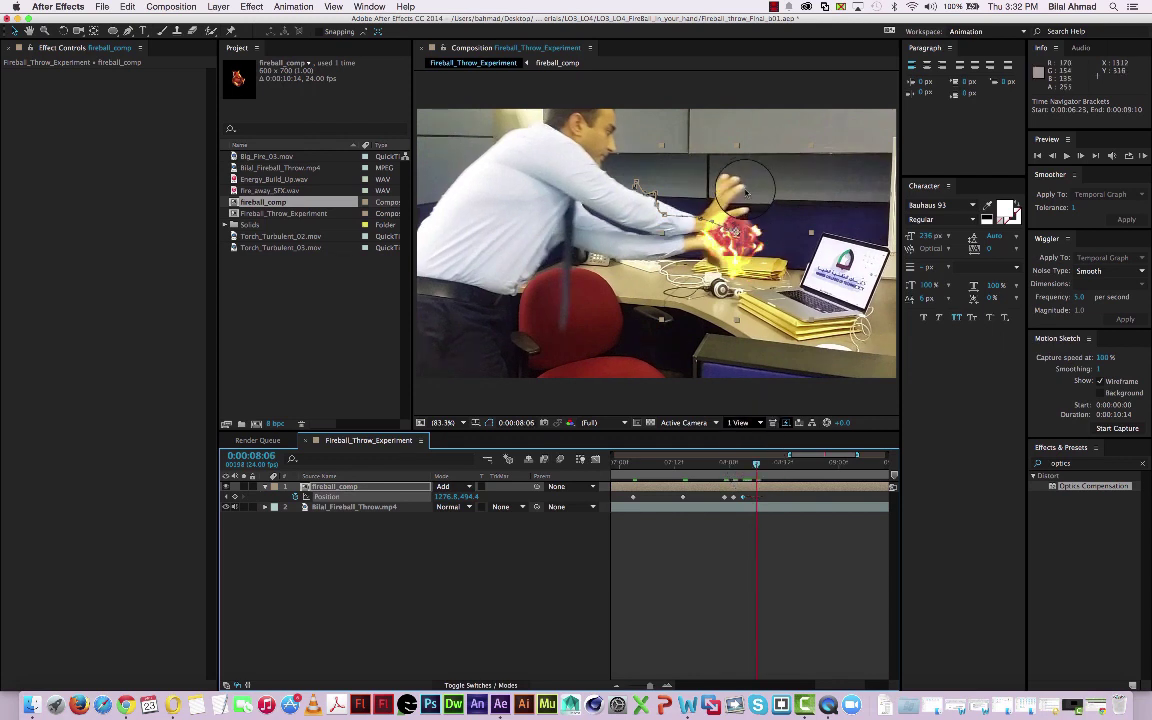
{"action": "left_click_drag", "start_coordinate": [742, 235], "coordinate": [798, 251]}
Add a Position keyframe at 0:00:08:10 with the fireball on the laptop screen, about 1714, 631, and save the project.
{"action": "left_click_drag", "start_coordinate": [756, 466], "coordinate": [778, 470]}
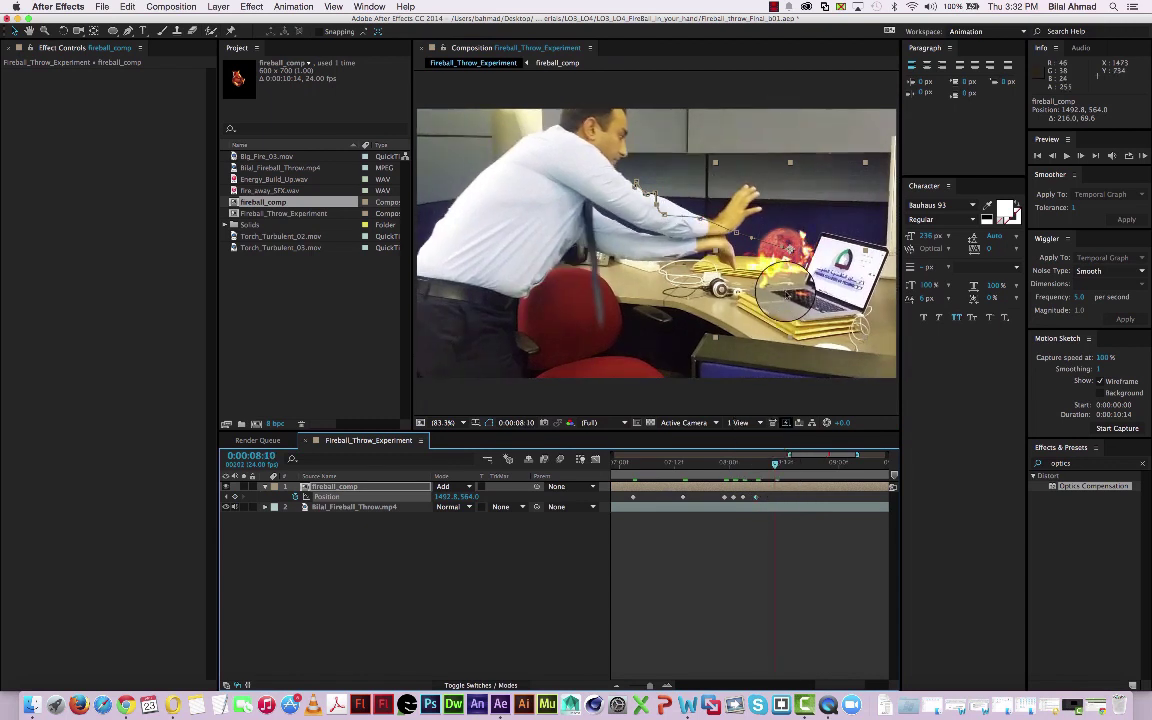
{"action": "left_click_drag", "start_coordinate": [785, 250], "coordinate": [834, 286]}
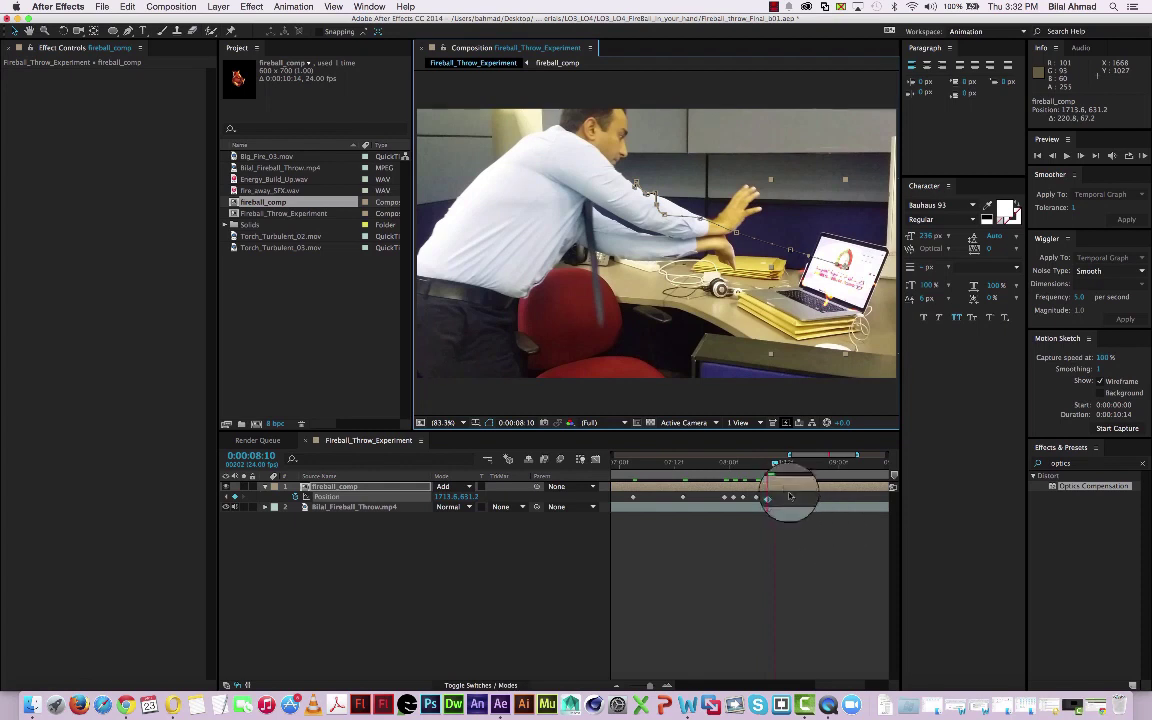
{"action": "left_click_drag", "start_coordinate": [775, 468], "coordinate": [797, 478]}
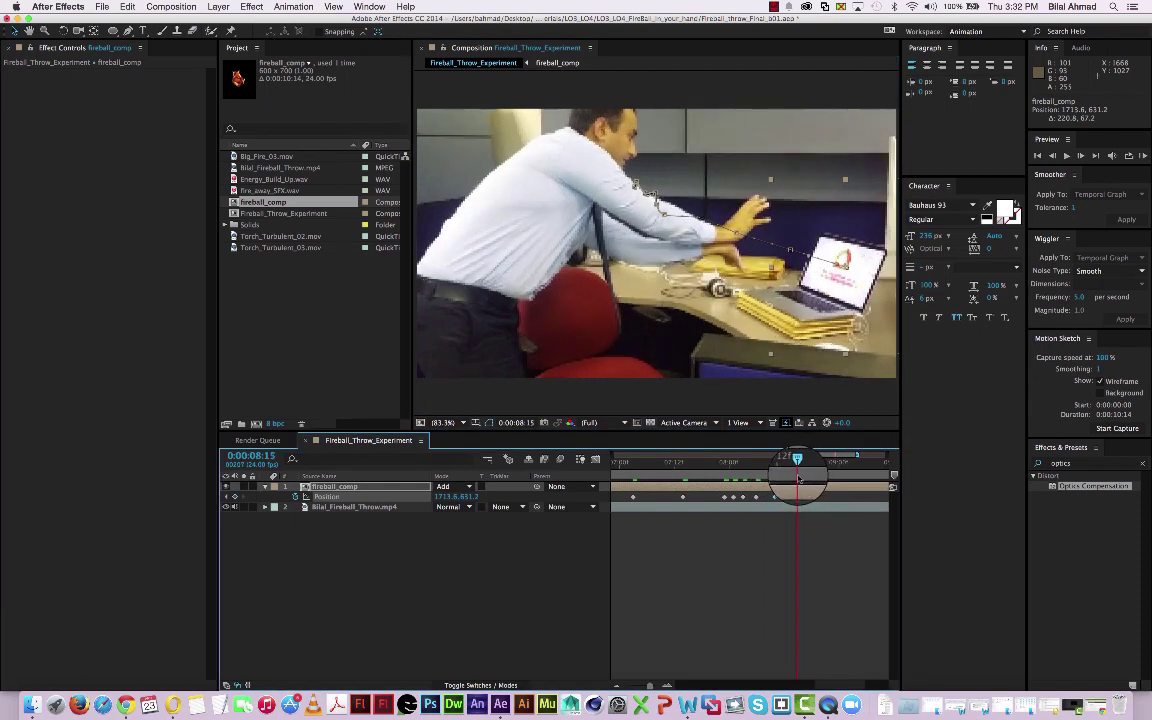
{"action": "double_click", "coordinate": [800, 456]}
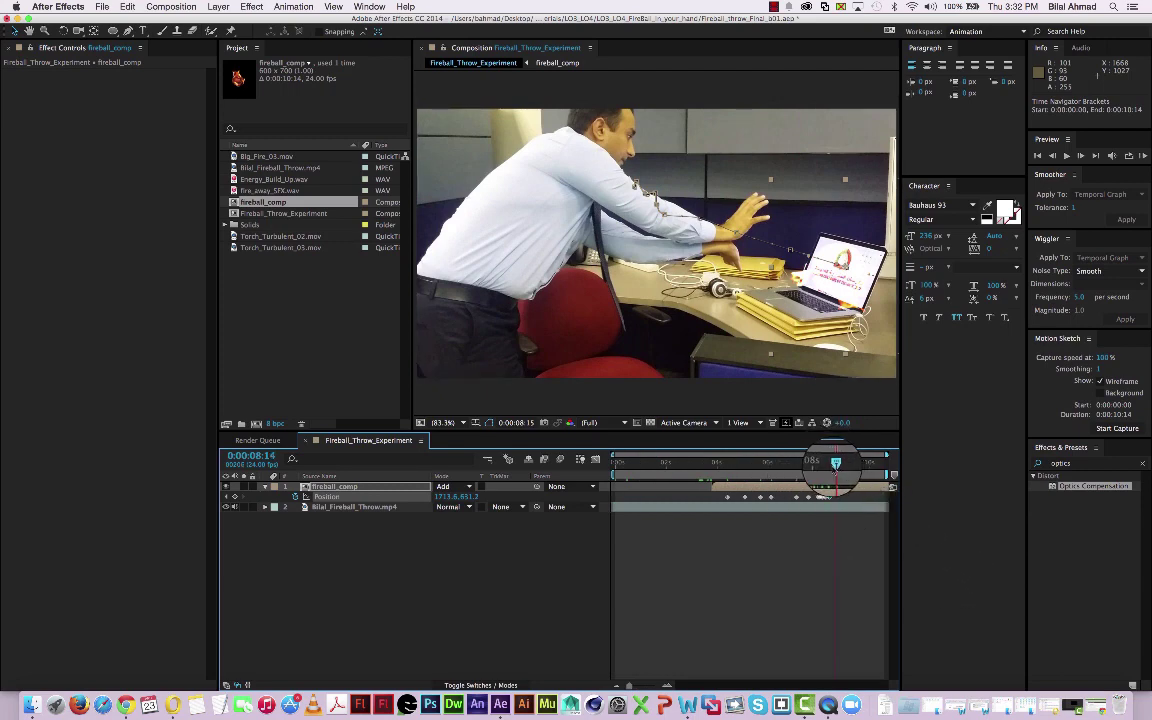
{"action": "left_click_drag", "start_coordinate": [836, 463], "coordinate": [860, 487]}
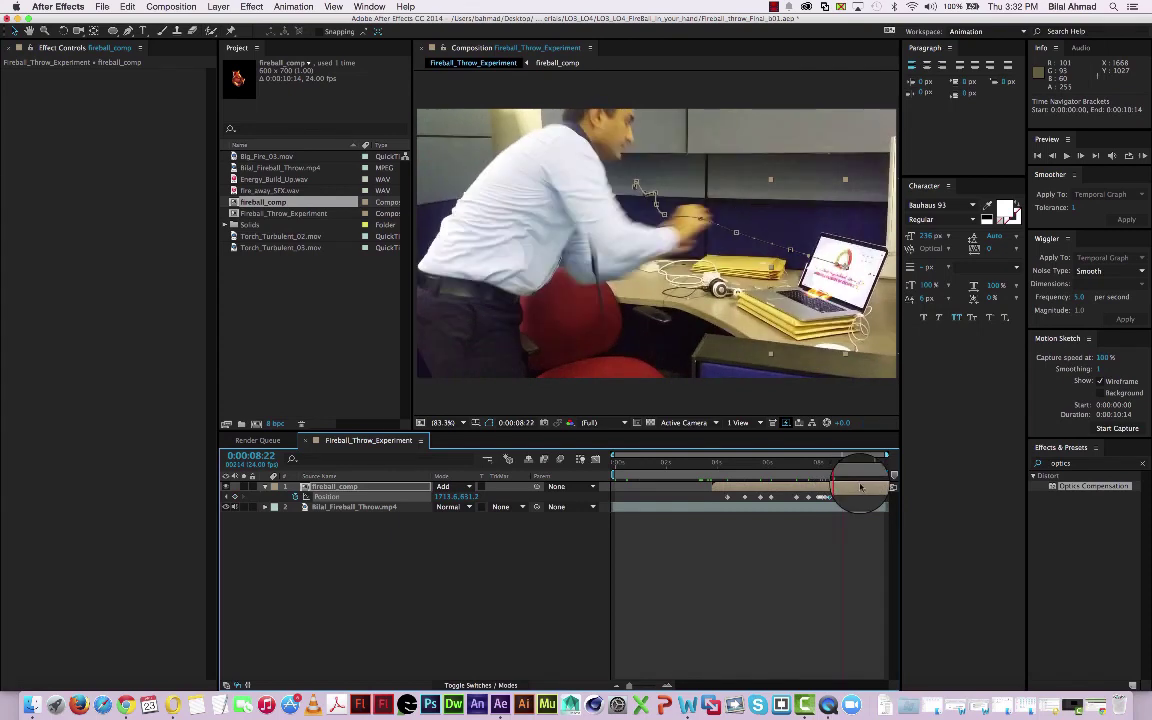
{"action": "key", "text": "super+s"}
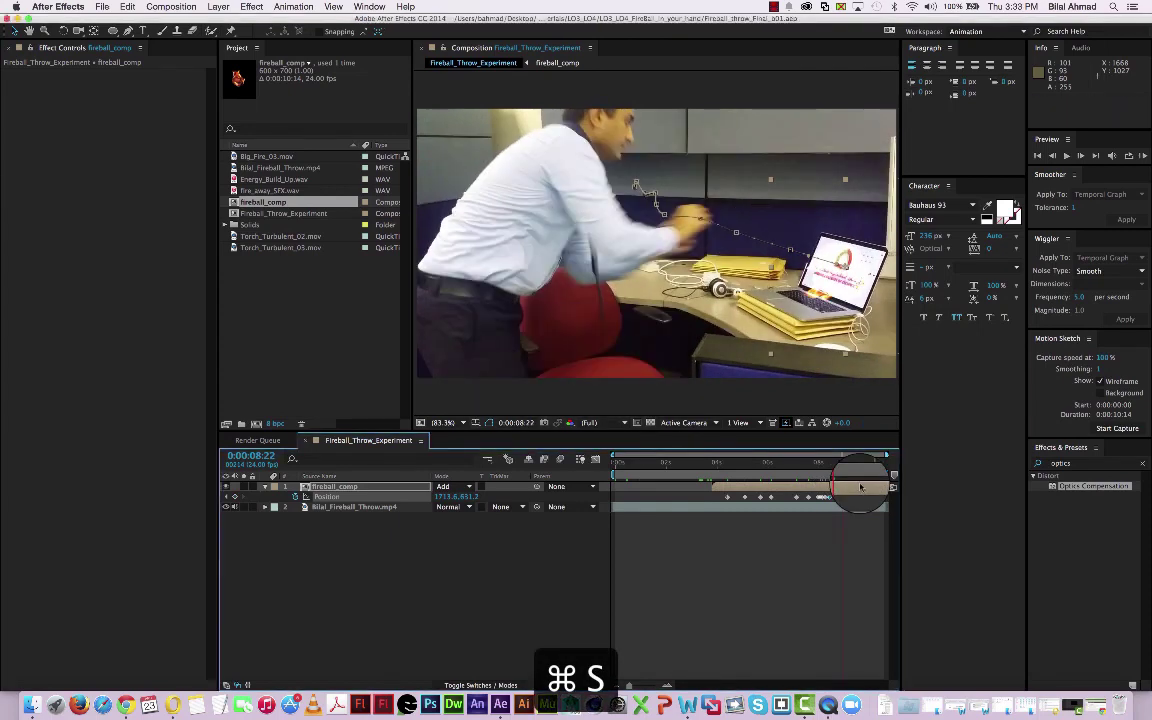
Review the fireball's motion from 0:00:04:00, and start animating the fireball_comp layer's Scale with a keyframe at 0:00:08:17.
{"action": "left_click", "coordinate": [715, 463]}
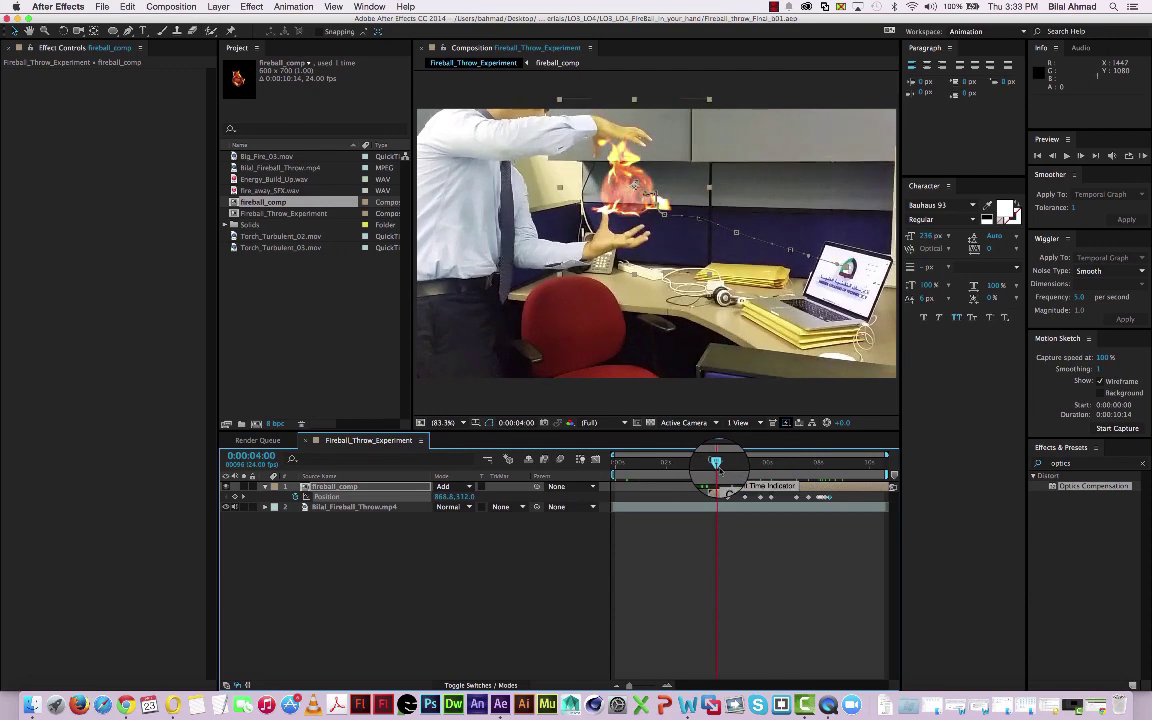
{"action": "left_click_drag", "start_coordinate": [728, 470], "coordinate": [795, 482]}
{"action": "left_click_drag", "start_coordinate": [764, 478], "coordinate": [756, 476]}
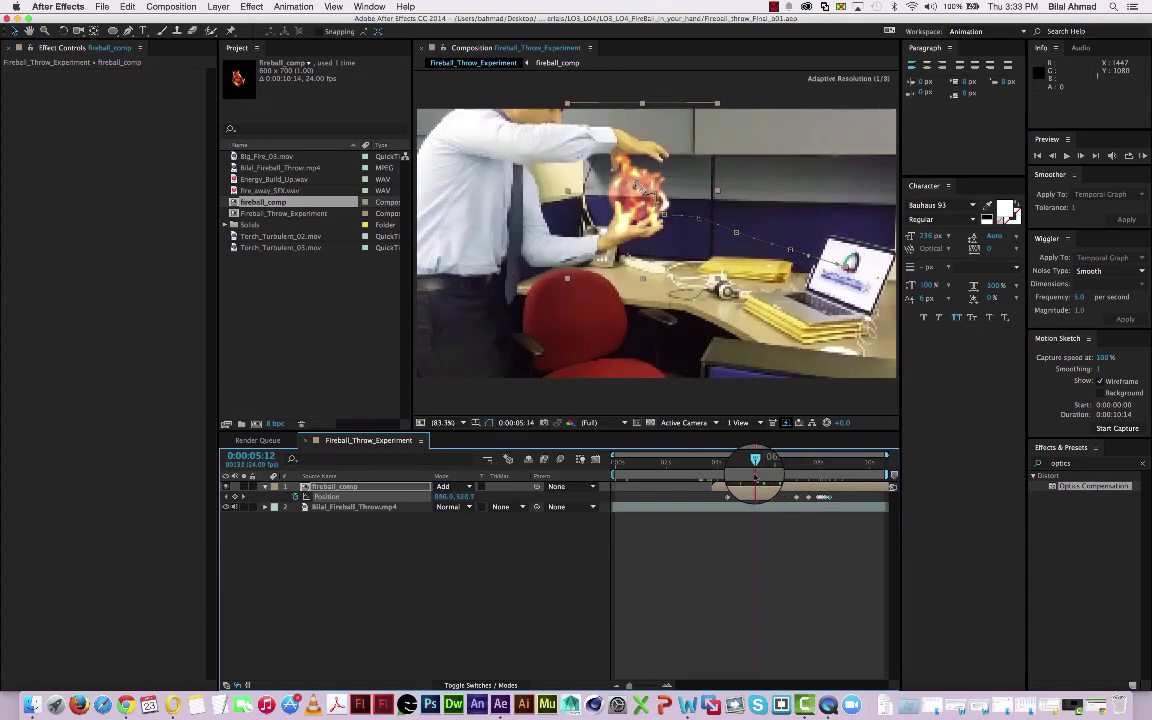
{"action": "left_click_drag", "start_coordinate": [825, 468], "coordinate": [832, 467]}
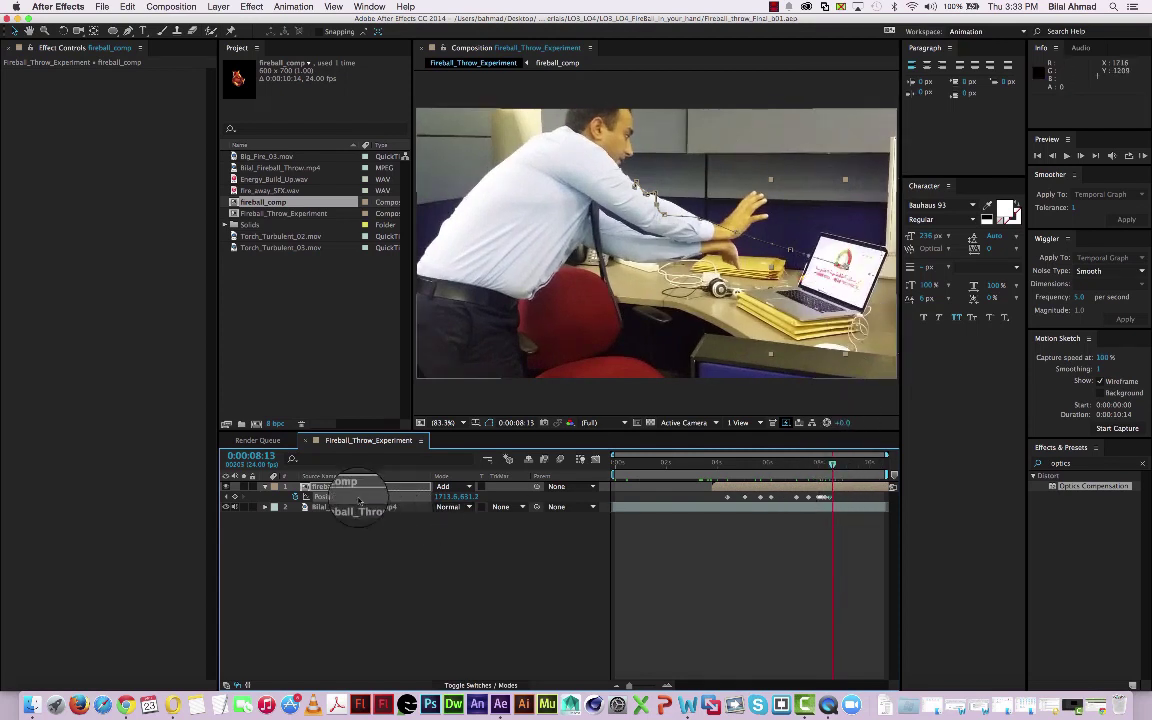
{"action": "key", "text": "s"}
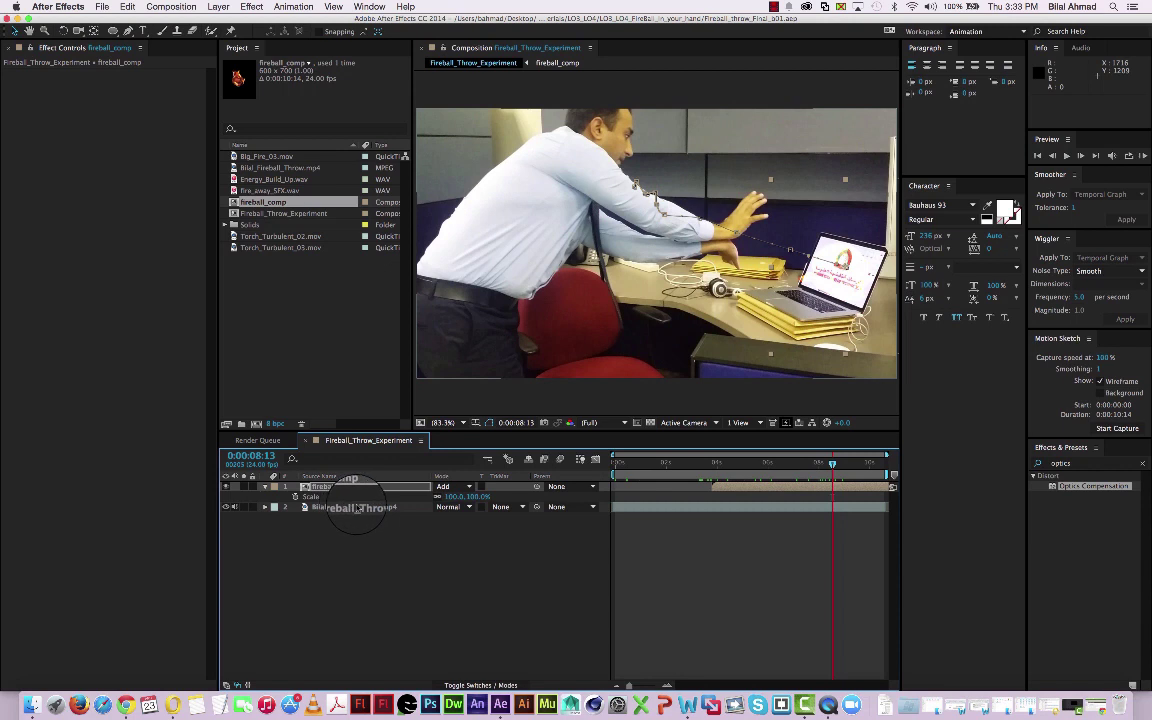
{"action": "left_click_drag", "start_coordinate": [815, 472], "coordinate": [837, 463]}
{"action": "left_click", "coordinate": [295, 497]}
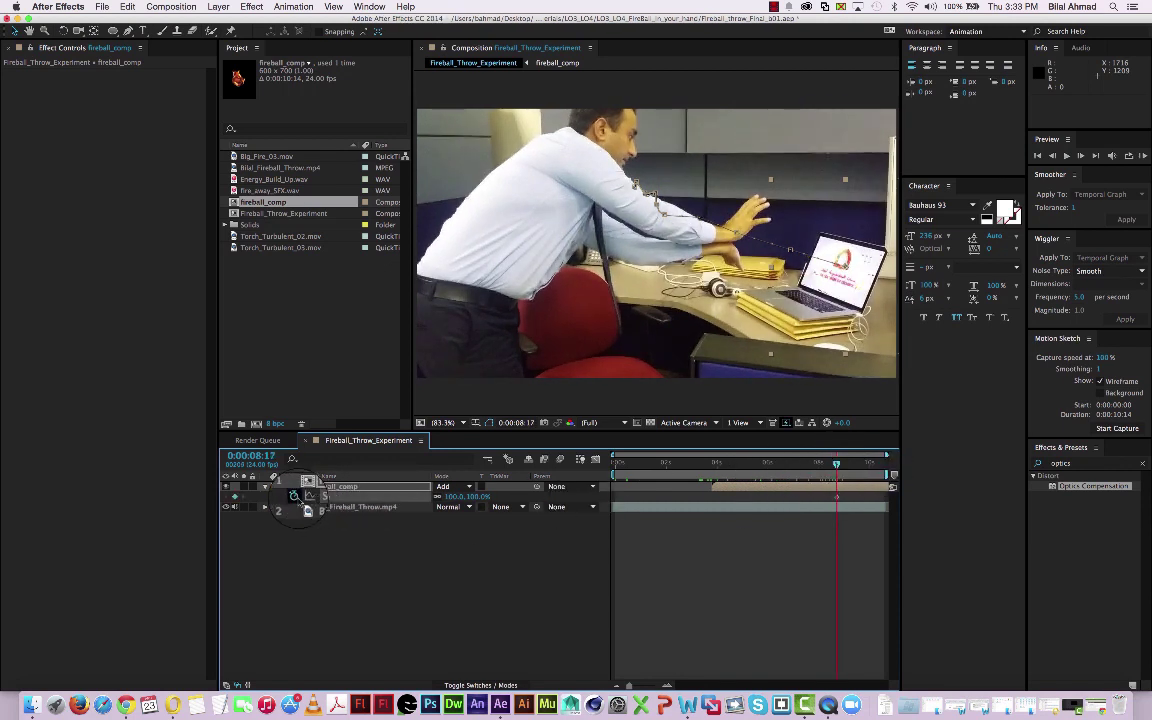
Add a 100% Scale keyframe at 0:00:08:09 and set the fireball's Scale to 0% at the 0:00:08:17 keyframe.
{"action": "left_click_drag", "start_coordinate": [836, 463], "coordinate": [828, 463]}
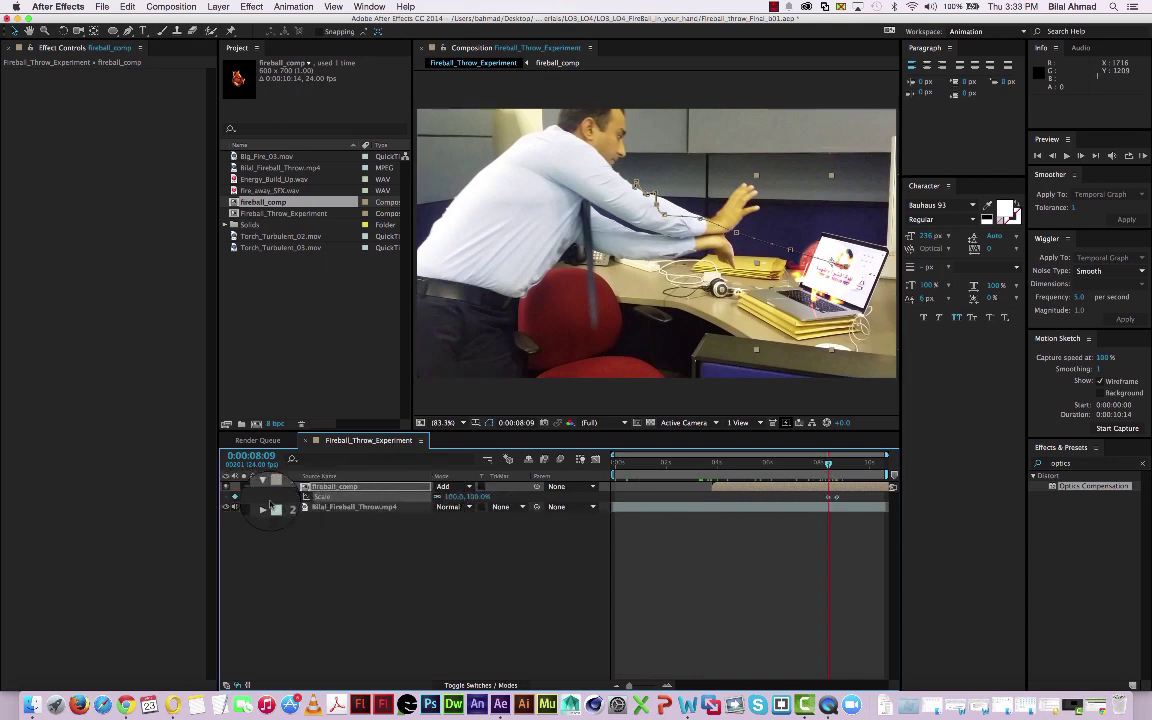
{"action": "key", "text": "k"}
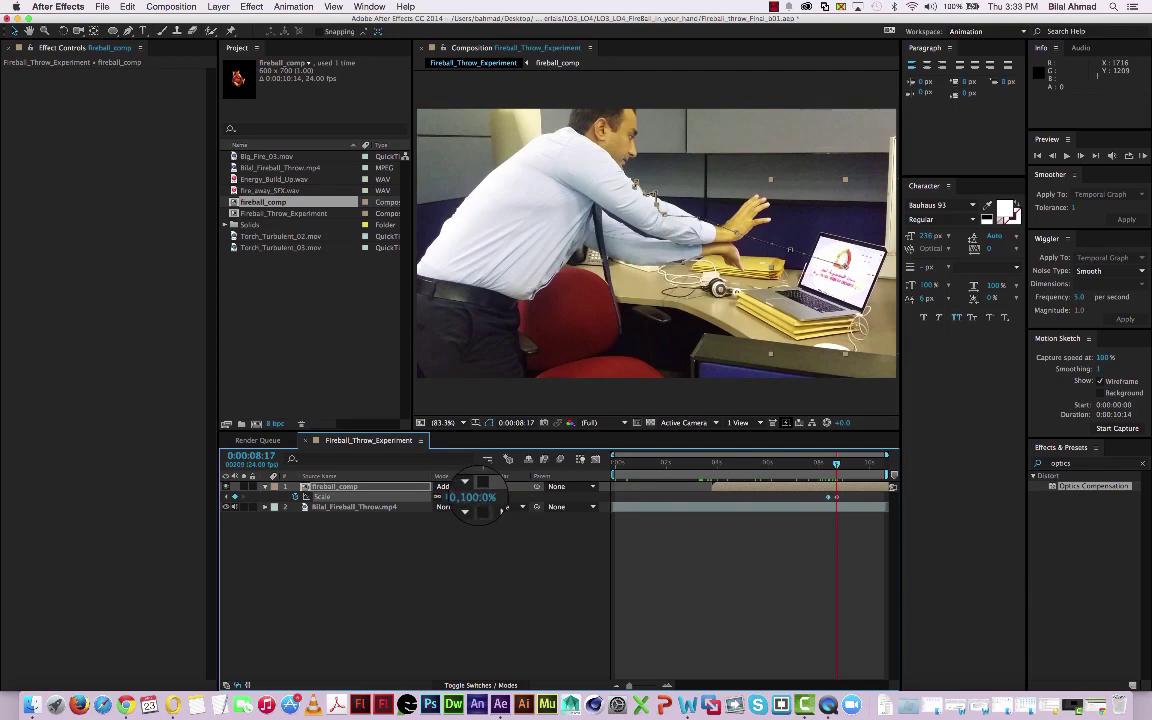
{"action": "left_click_drag", "start_coordinate": [478, 497], "coordinate": [412, 490]}
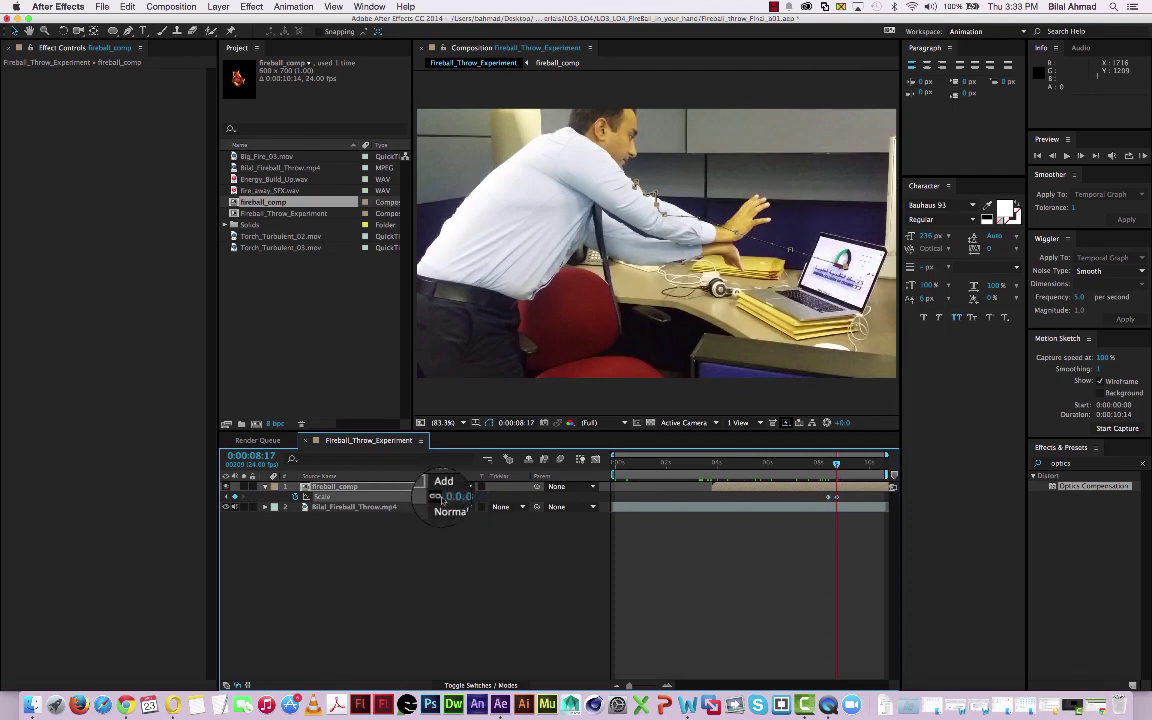
Scrub back through the fireball's shrinking at the laptop to 0:00:03:20 and save the project.
{"action": "mouse_move", "coordinate": [836, 461]}
{"action": "left_mouse_down"}
{"action": "mouse_move", "coordinate": [810, 464]}
{"action": "mouse_move", "coordinate": [835, 469]}
{"action": "left_mouse_up"}
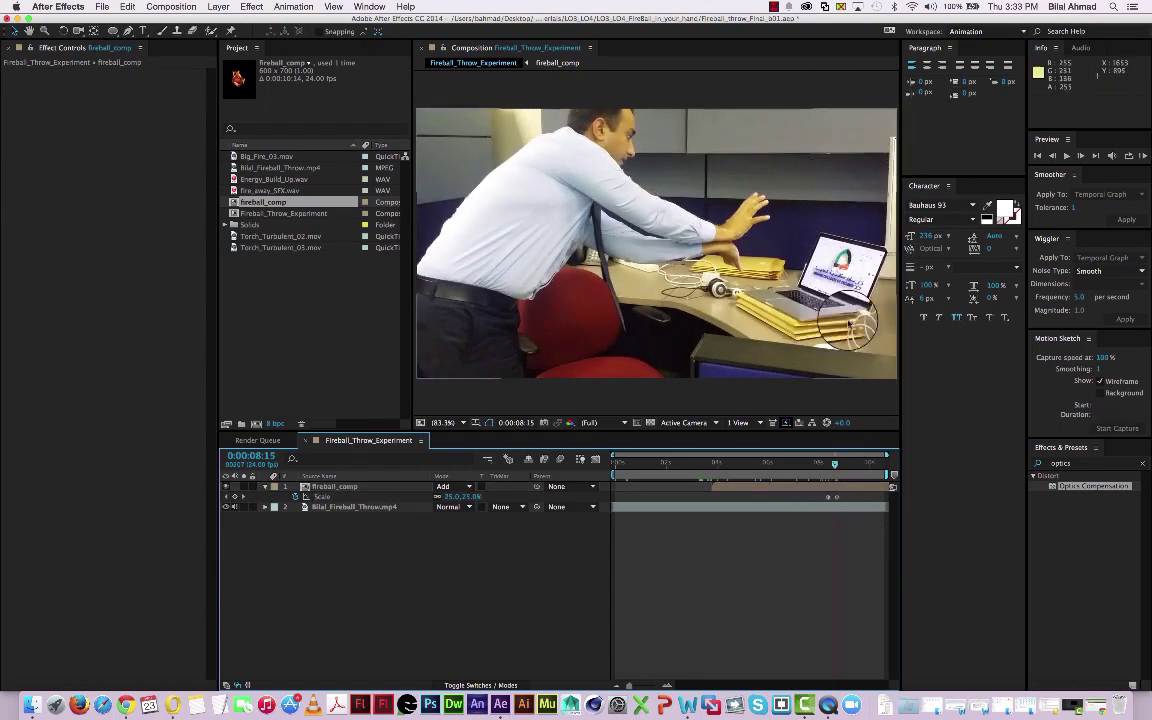
{"action": "left_click_drag", "start_coordinate": [838, 463], "coordinate": [713, 455]}
{"action": "key", "text": "super+s"}
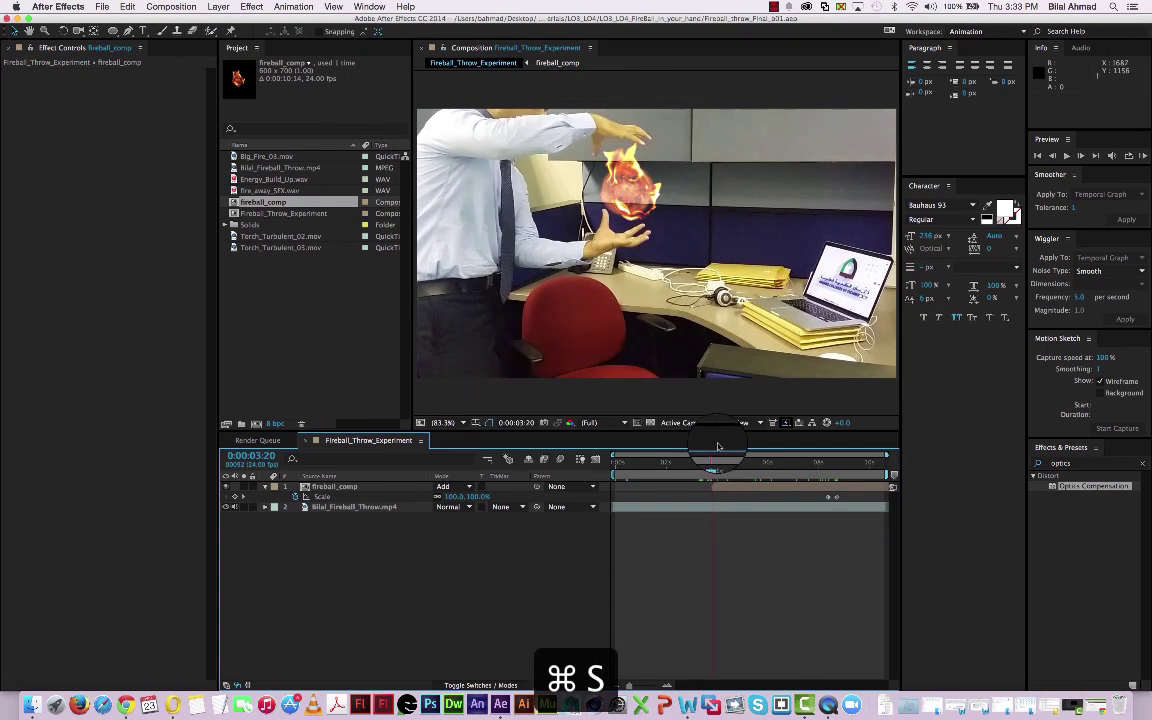
{"action": "left_click", "coordinate": [774, 6]}
{"action": "left_click", "coordinate": [793, 37]}
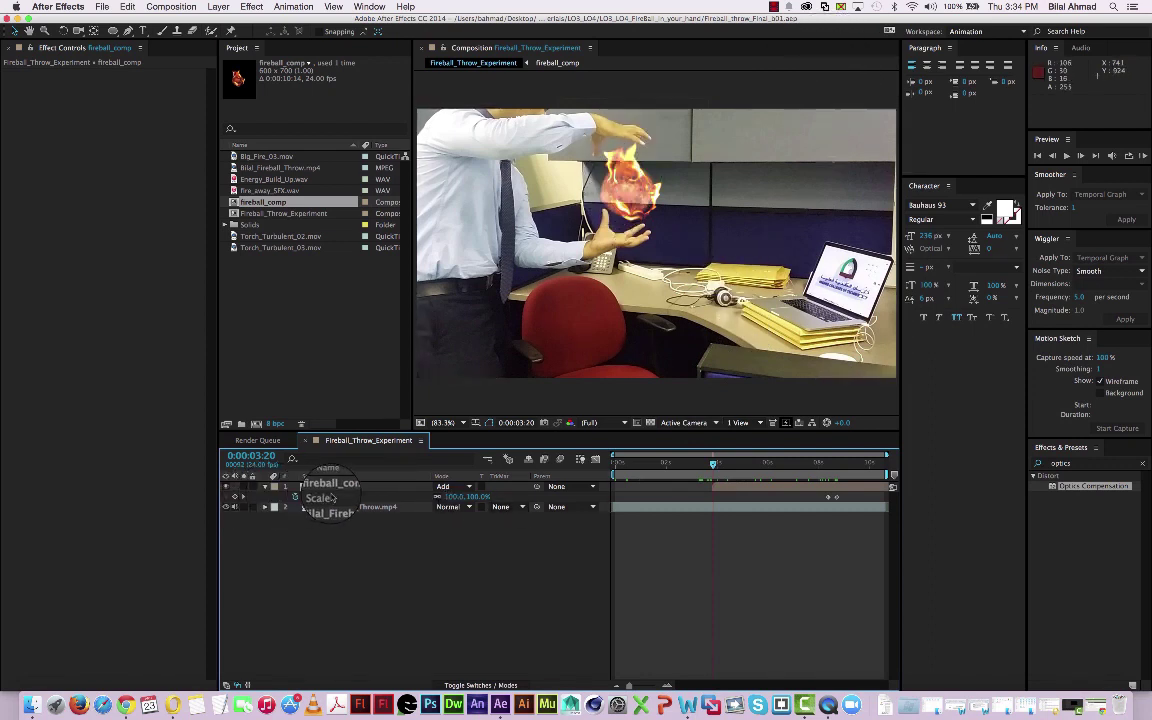
Apply the Liquify effect to the fireball_comp layer and expand its Warp tool options.
{"action": "left_click", "coordinate": [718, 488]}
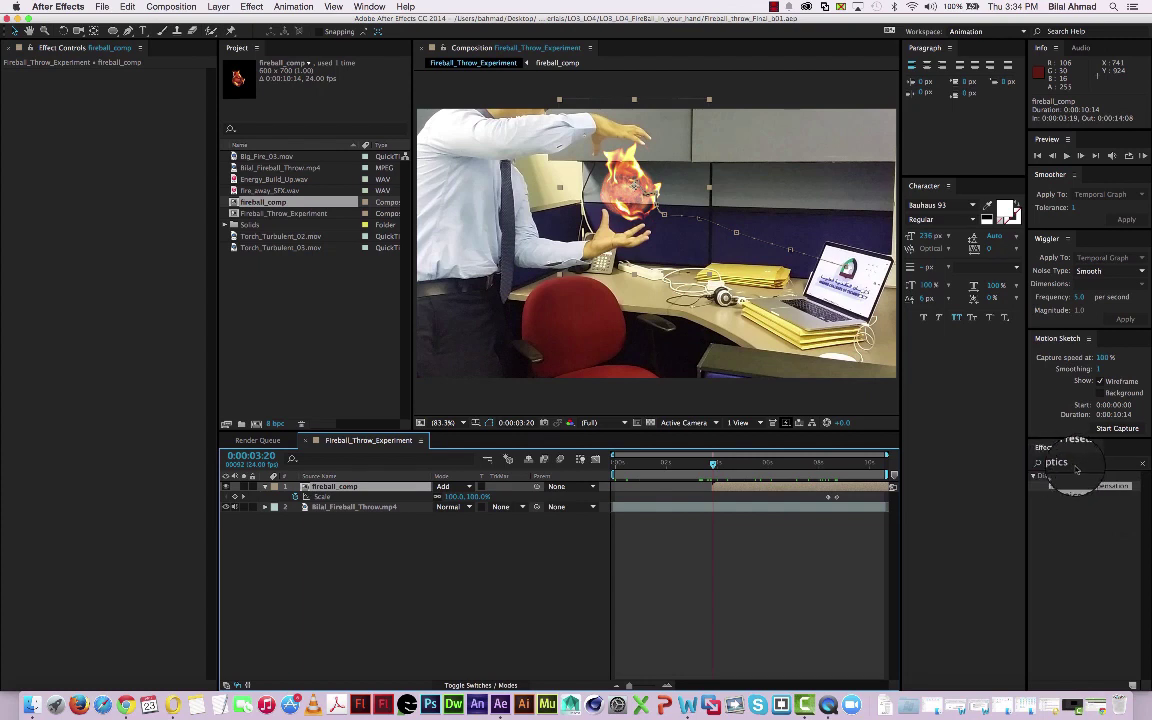
{"action": "left_click", "coordinate": [1060, 463]}
{"action": "type", "text": "liqui"}
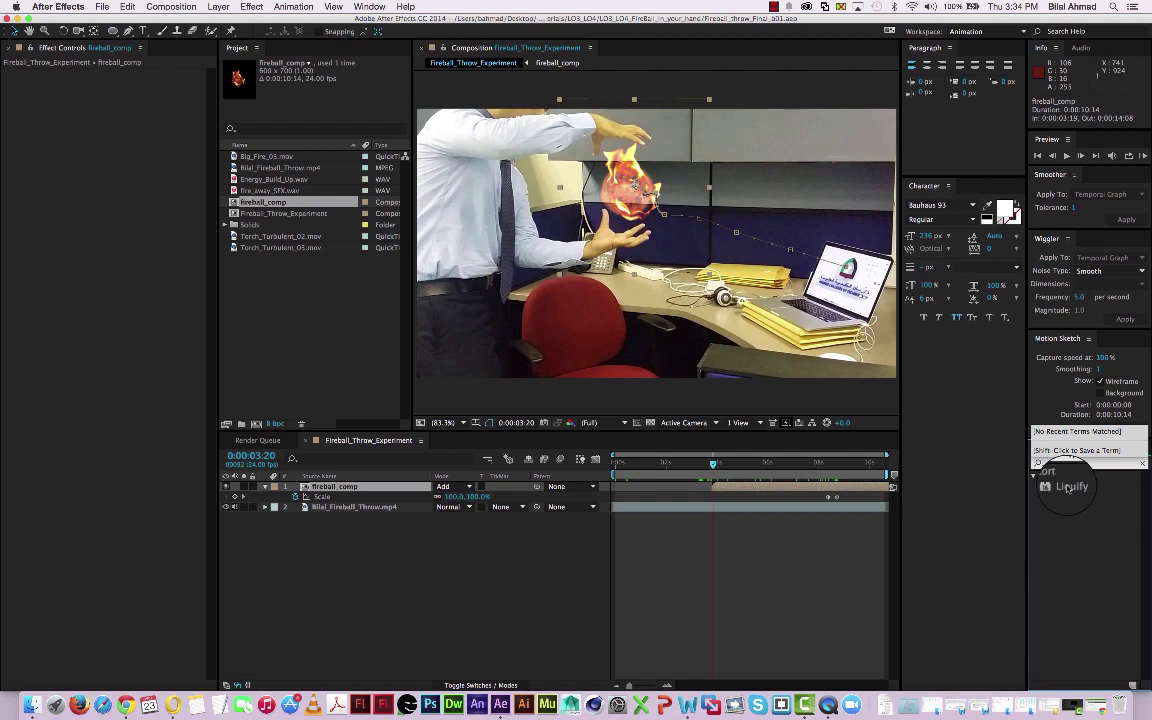
{"action": "left_click_drag", "start_coordinate": [1068, 486], "coordinate": [746, 488]}
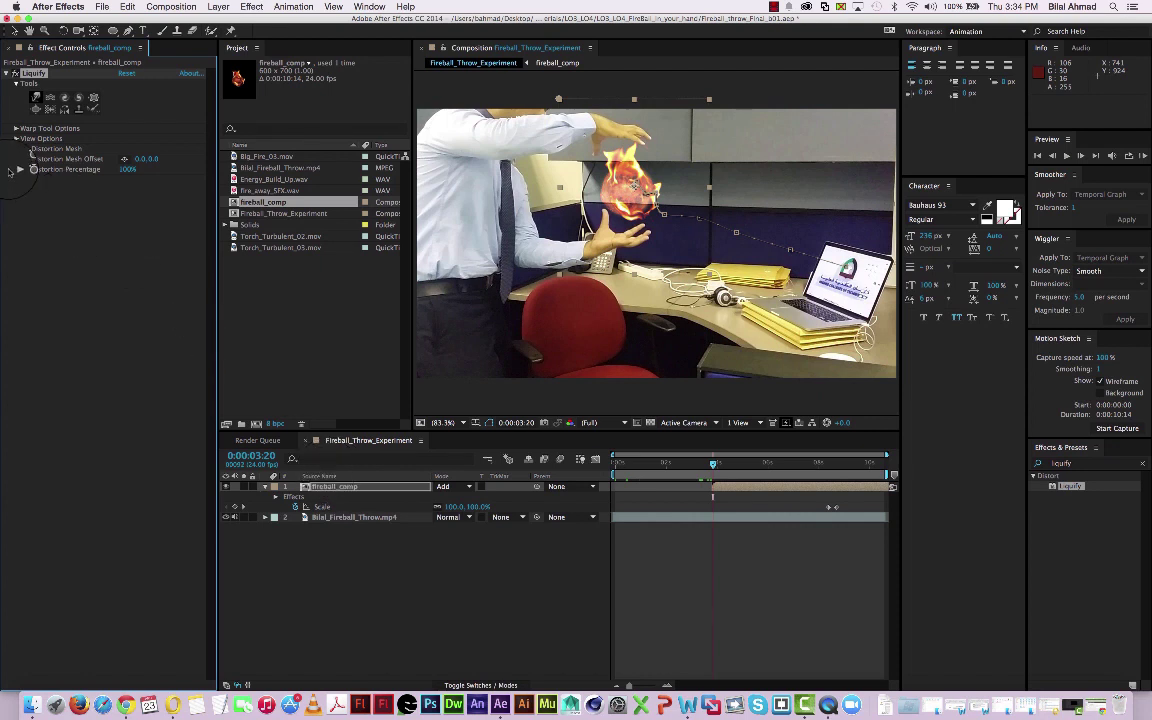
{"action": "left_click", "coordinate": [16, 128]}
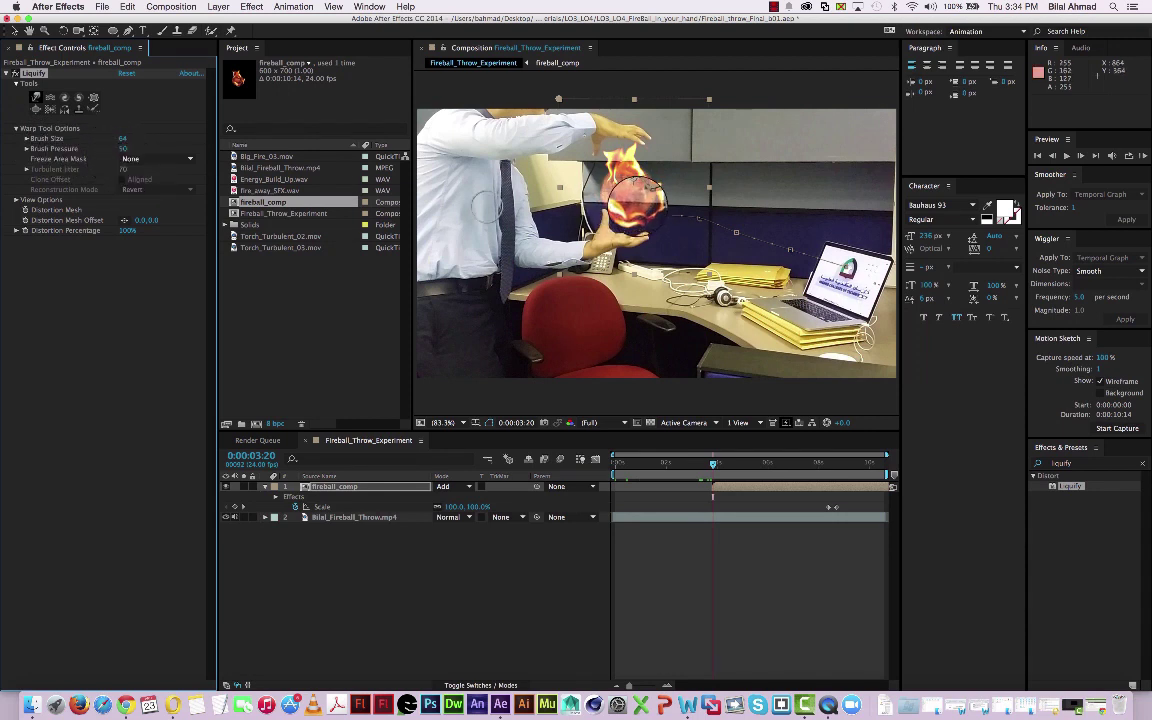
Warp the fireball with Liquify, setting the brush size to 178 and the brush pressure to 100.
{"action": "left_click_drag", "start_coordinate": [634, 186], "coordinate": [628, 189]}
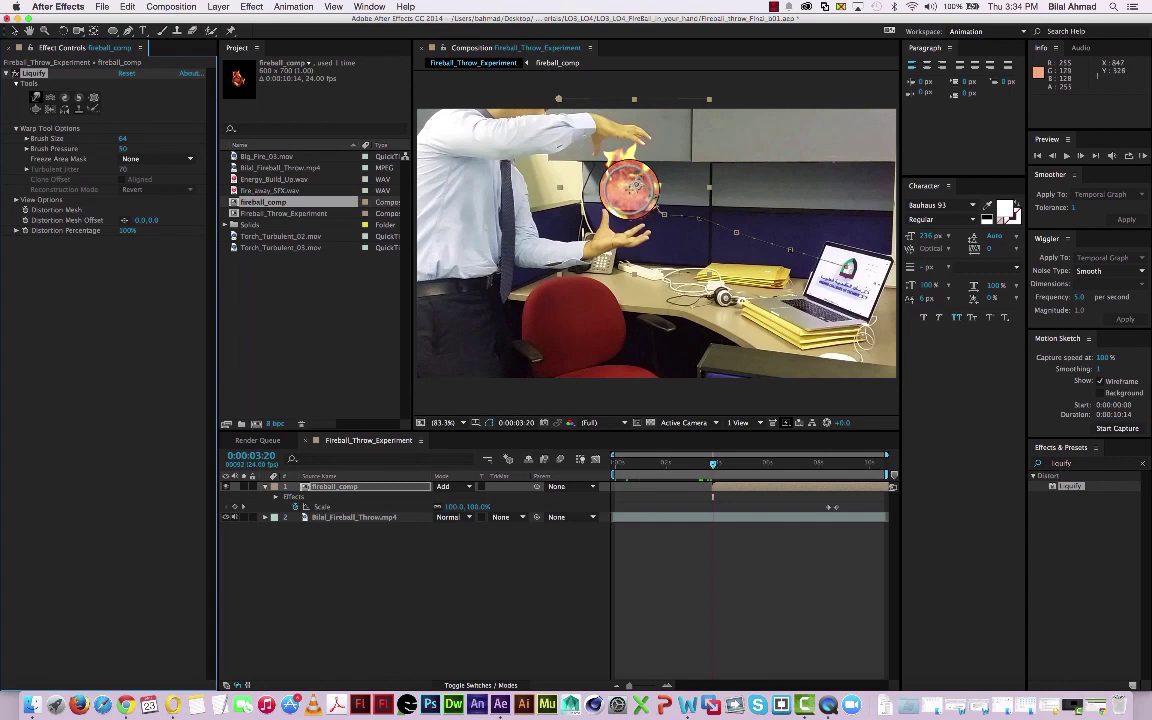
{"action": "left_click_drag", "start_coordinate": [630, 188], "coordinate": [636, 185]}
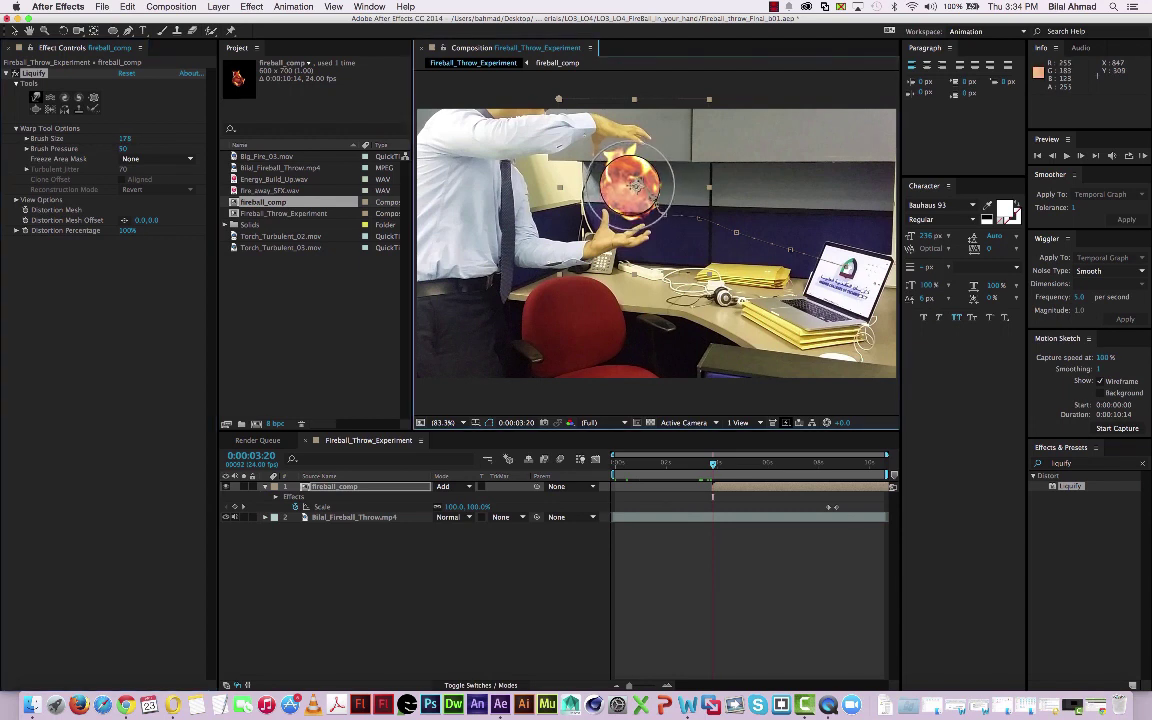
{"action": "left_click", "coordinate": [143, 153]}
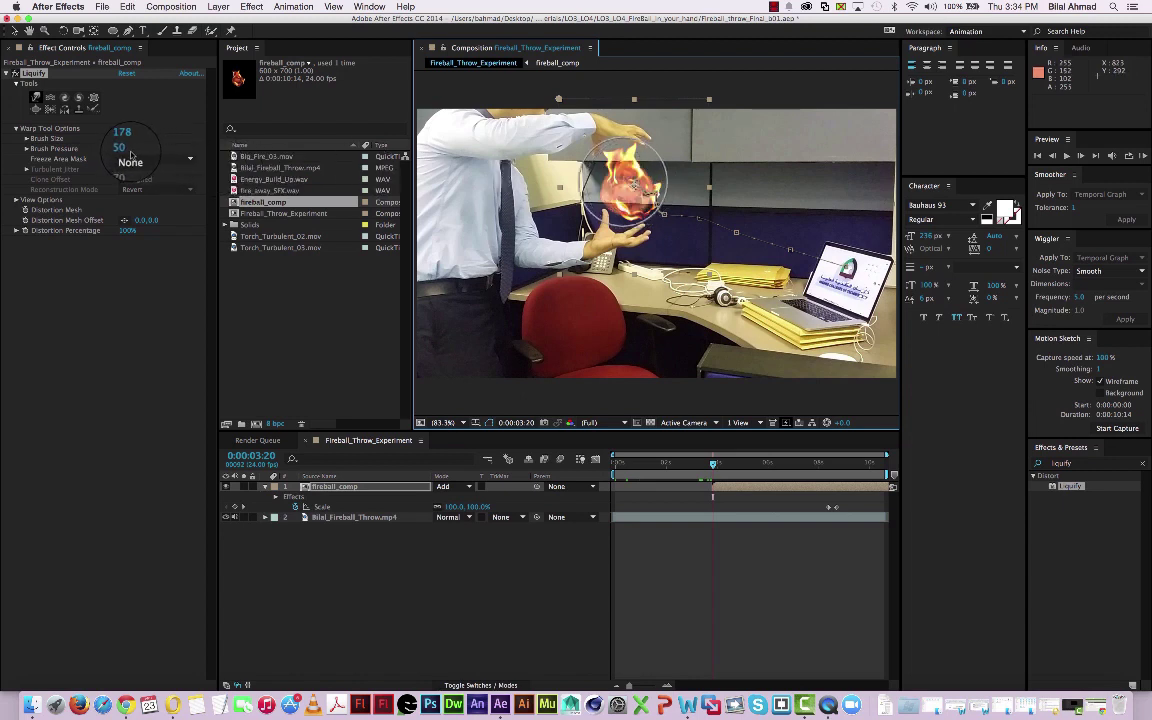
{"action": "mouse_move", "coordinate": [124, 148]}
{"action": "left_mouse_down"}
{"action": "mouse_move", "coordinate": [575, 123]}
{"action": "mouse_move", "coordinate": [720, 147]}
{"action": "left_mouse_up"}
{"action": "left_click_drag", "start_coordinate": [633, 185], "coordinate": [633, 186]}
Twirl the fireball around its centre into a spiral with Liquify's Twirl tool.
{"action": "left_click", "coordinate": [64, 97]}
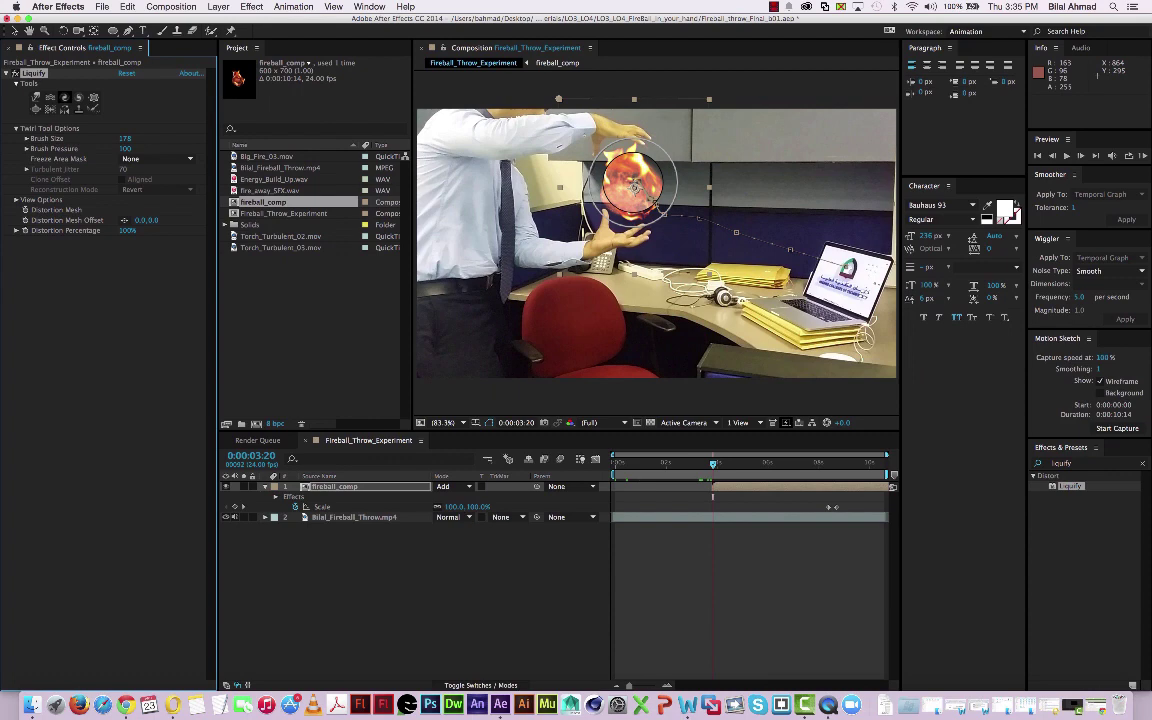
{"action": "left_click_drag", "start_coordinate": [634, 186], "coordinate": [634, 187]}
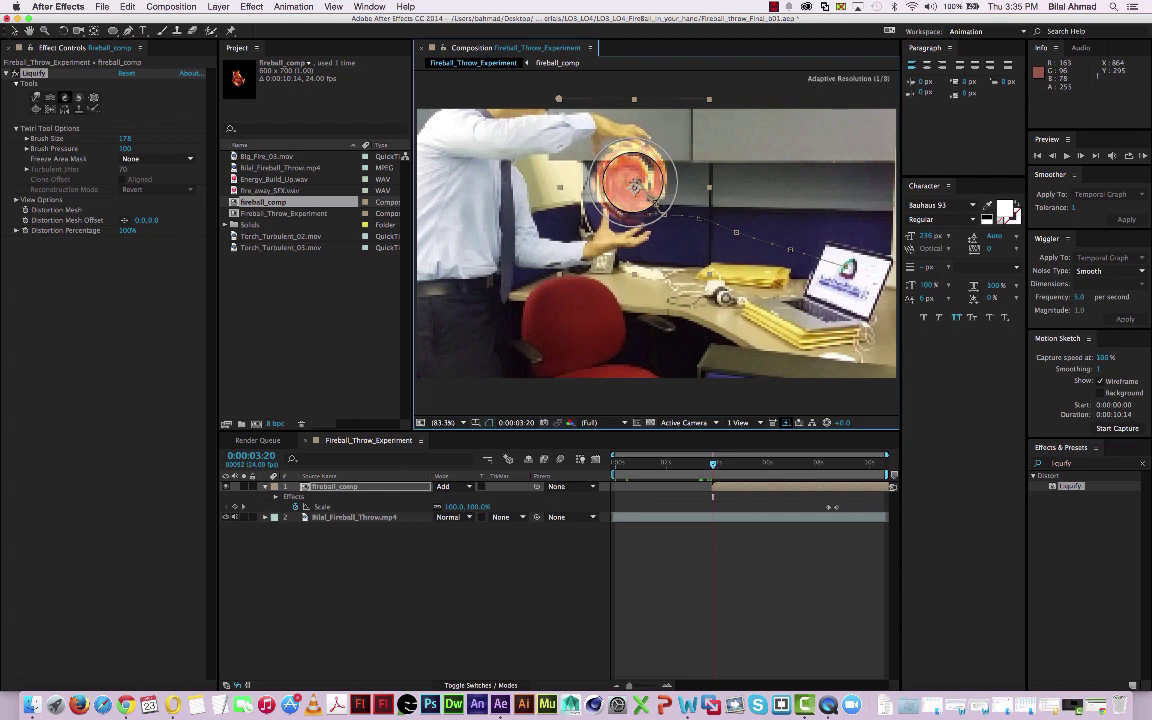
{"action": "left_click_drag", "start_coordinate": [635, 186], "coordinate": [636, 184]}
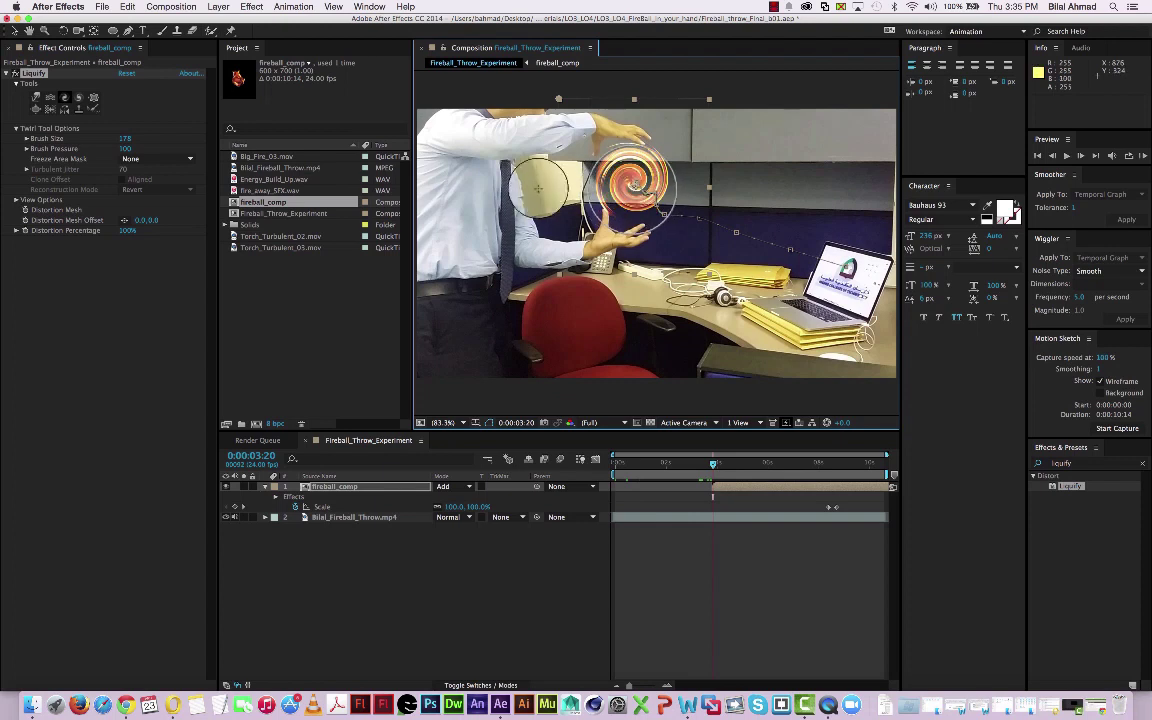
Shrink the twirled fireball into a tiny point with Liquify's Pucker tool at brush size 202.
{"action": "left_click", "coordinate": [92, 97]}
{"action": "left_click_drag", "start_coordinate": [630, 187], "coordinate": [633, 187]}
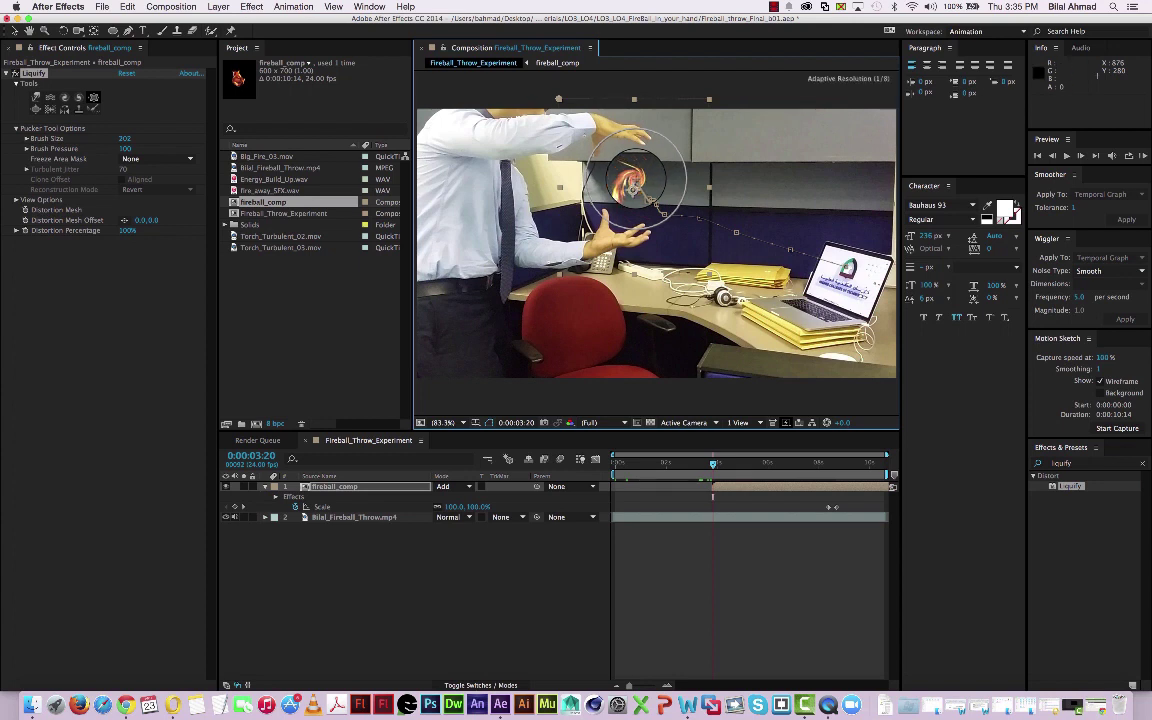
{"action": "left_click_drag", "start_coordinate": [633, 187], "coordinate": [635, 187]}
{"action": "left_click", "coordinate": [634, 186]}
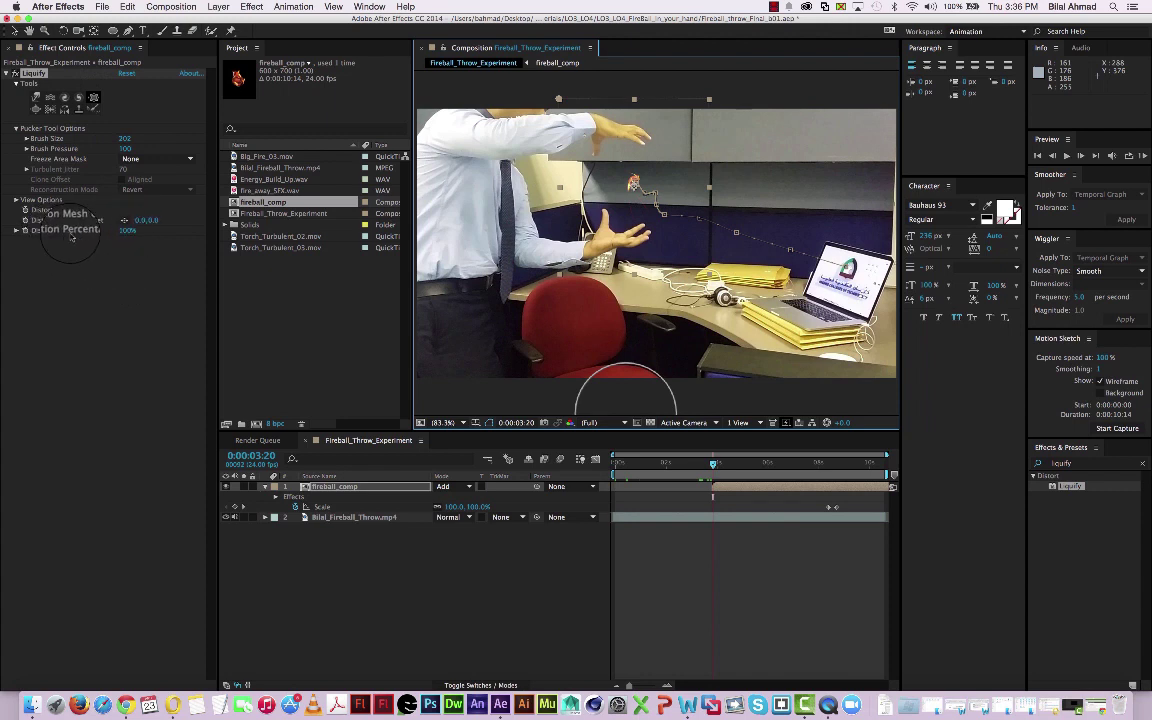
{"action": "mouse_move", "coordinate": [650, 180]}
{"action": "left_mouse_down"}
{"action": "mouse_move", "coordinate": [635, 192]}
{"action": "mouse_move", "coordinate": [628, 176]}
{"action": "mouse_move", "coordinate": [635, 184]}
{"action": "mouse_move", "coordinate": [600, 178]}
{"action": "left_mouse_up"}
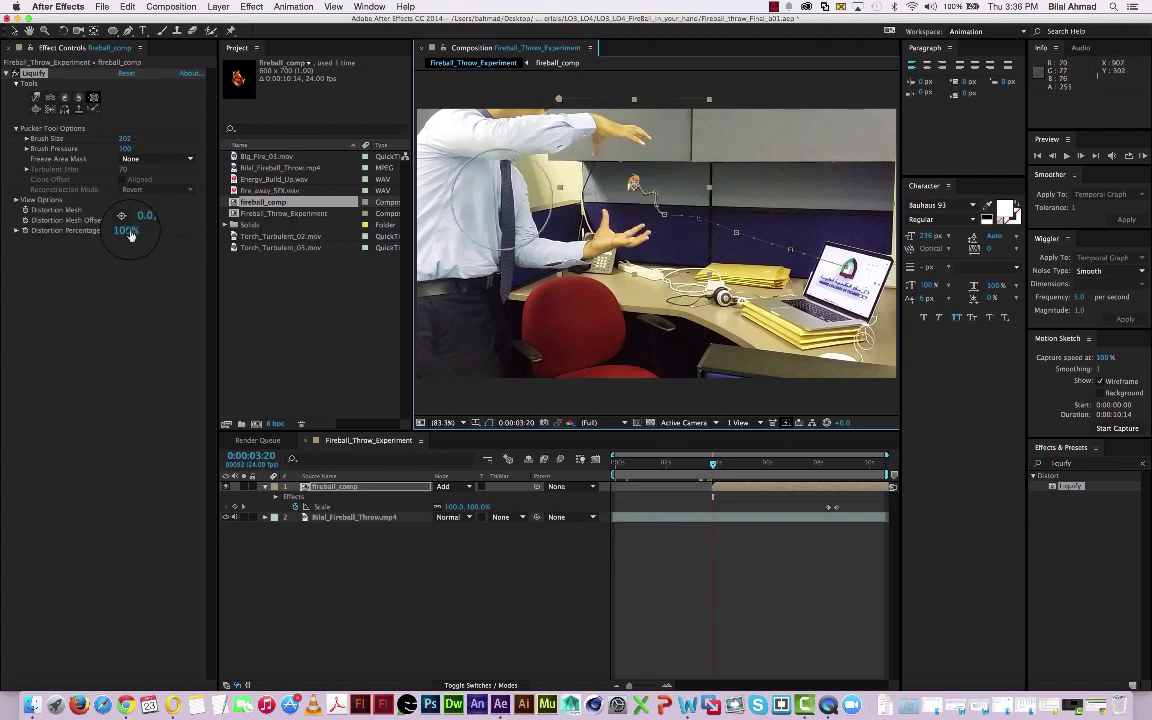
Test lower and higher Liquify Distortion Percentage values, including 0%, and set it to 150%.
{"action": "left_click_drag", "start_coordinate": [123, 215], "coordinate": [20, 220]}
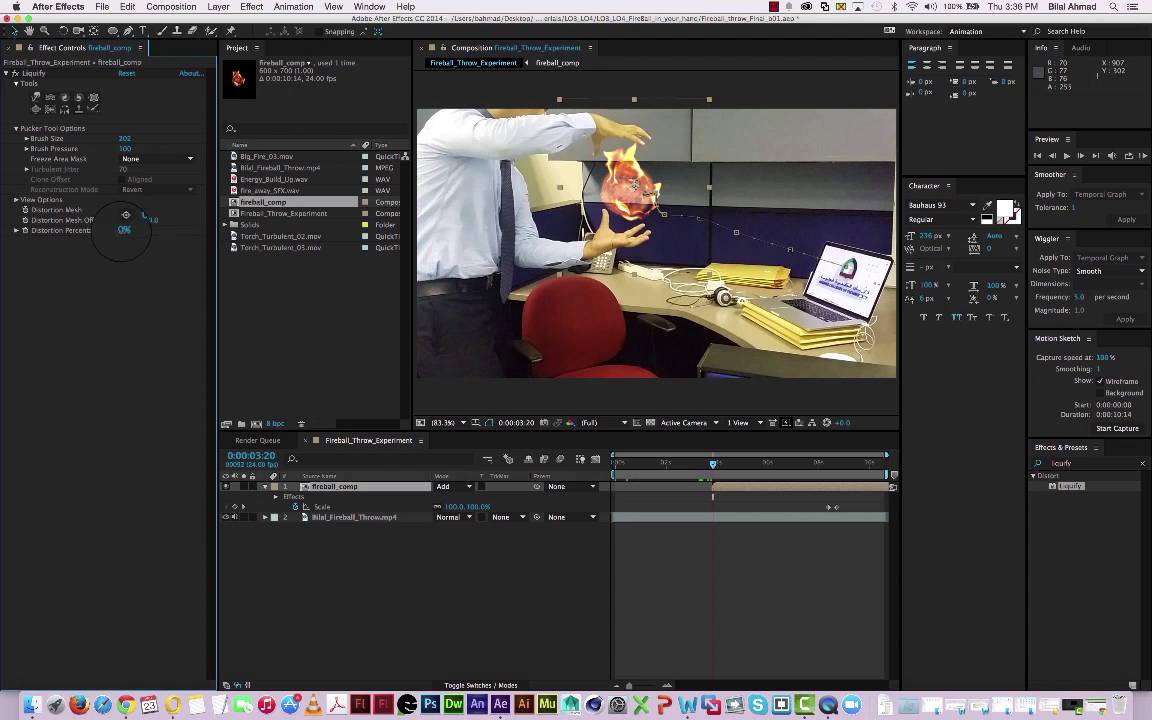
{"action": "left_click_drag", "start_coordinate": [124, 231], "coordinate": [315, 255]}
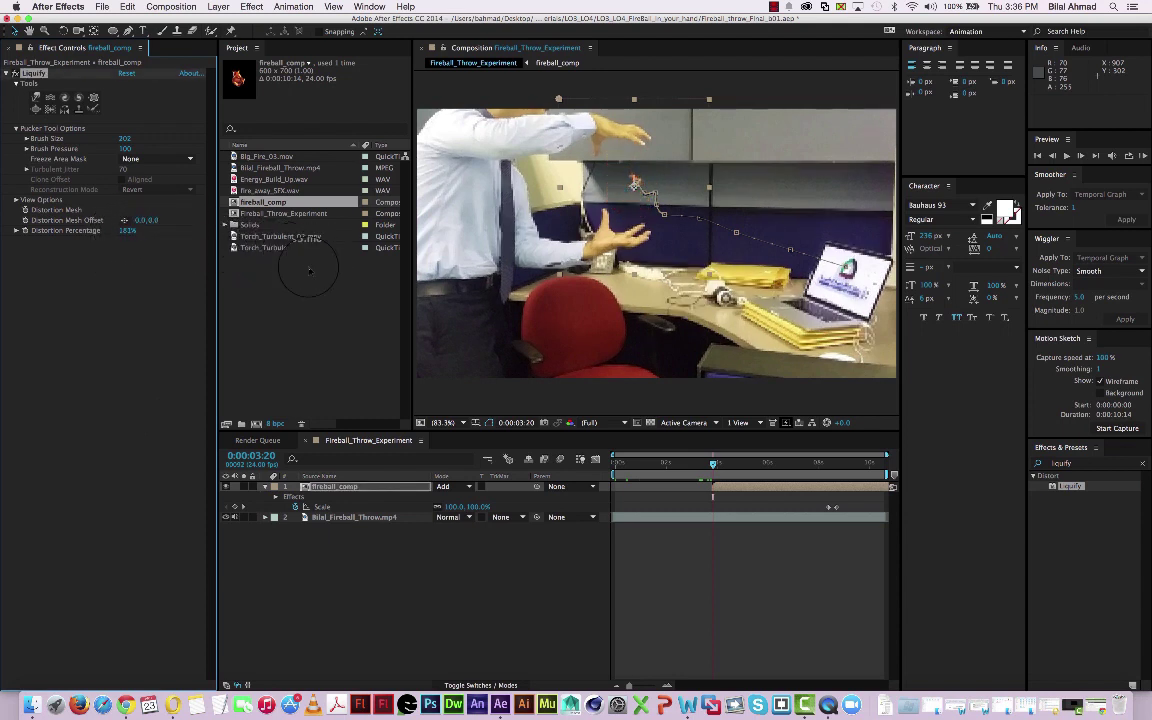
{"action": "left_click", "coordinate": [112, 304]}
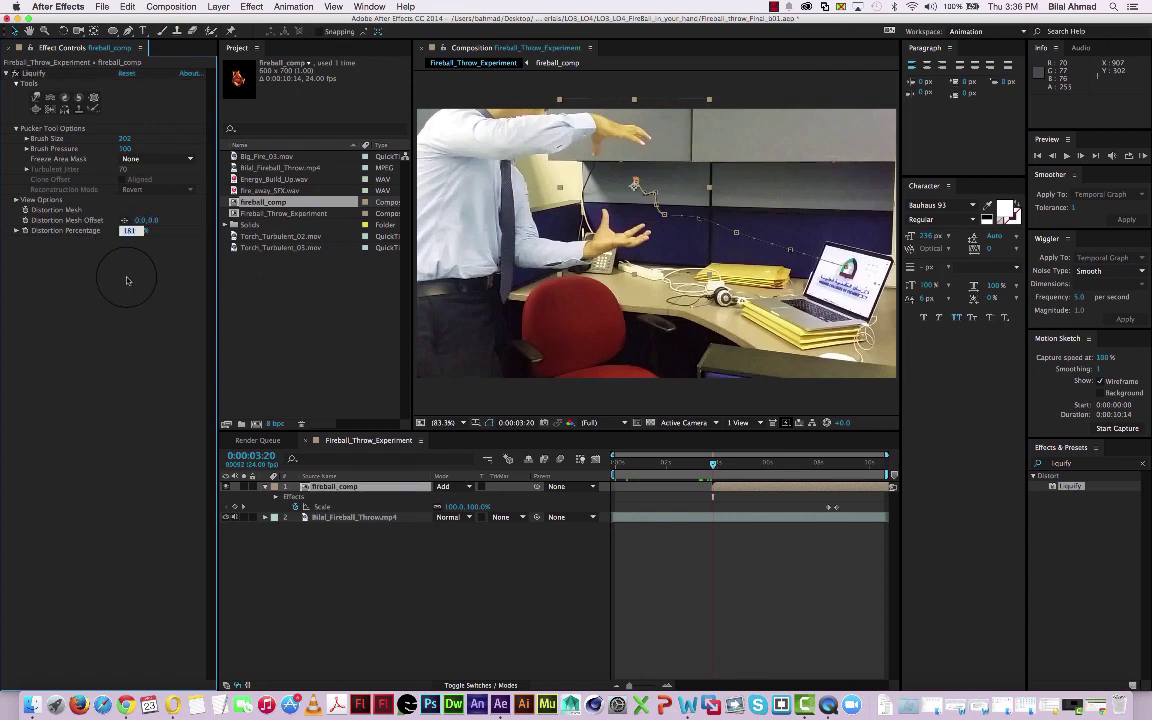
{"action": "key", "text": "Return"}
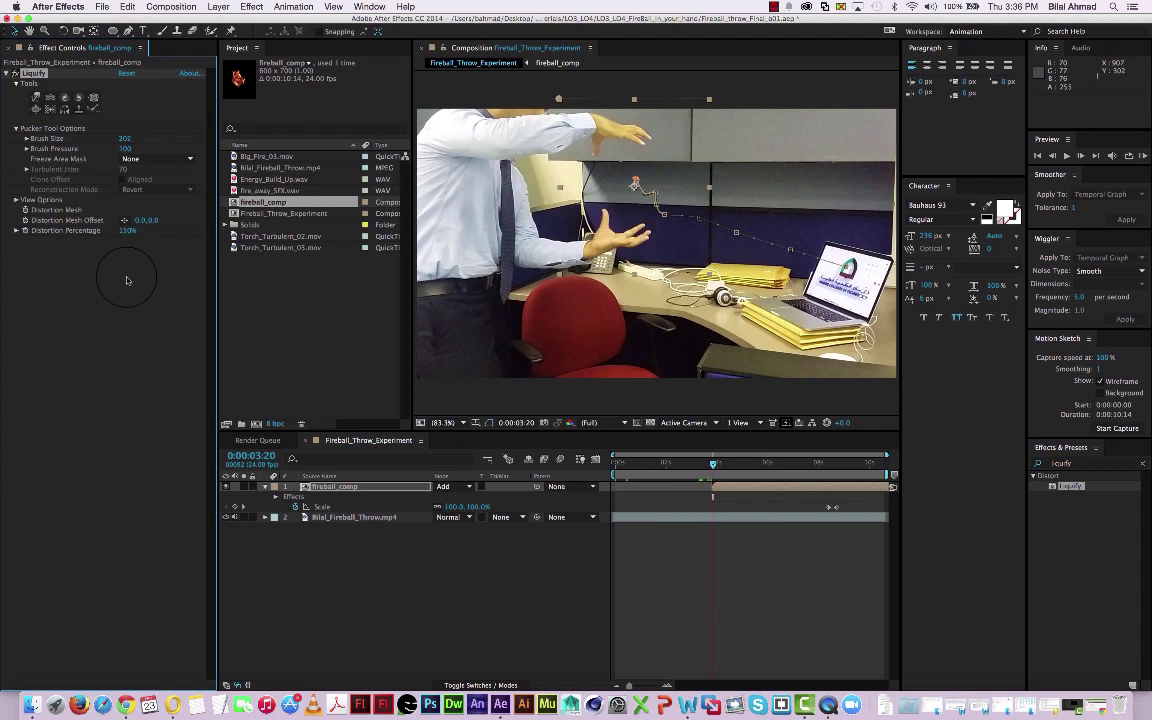
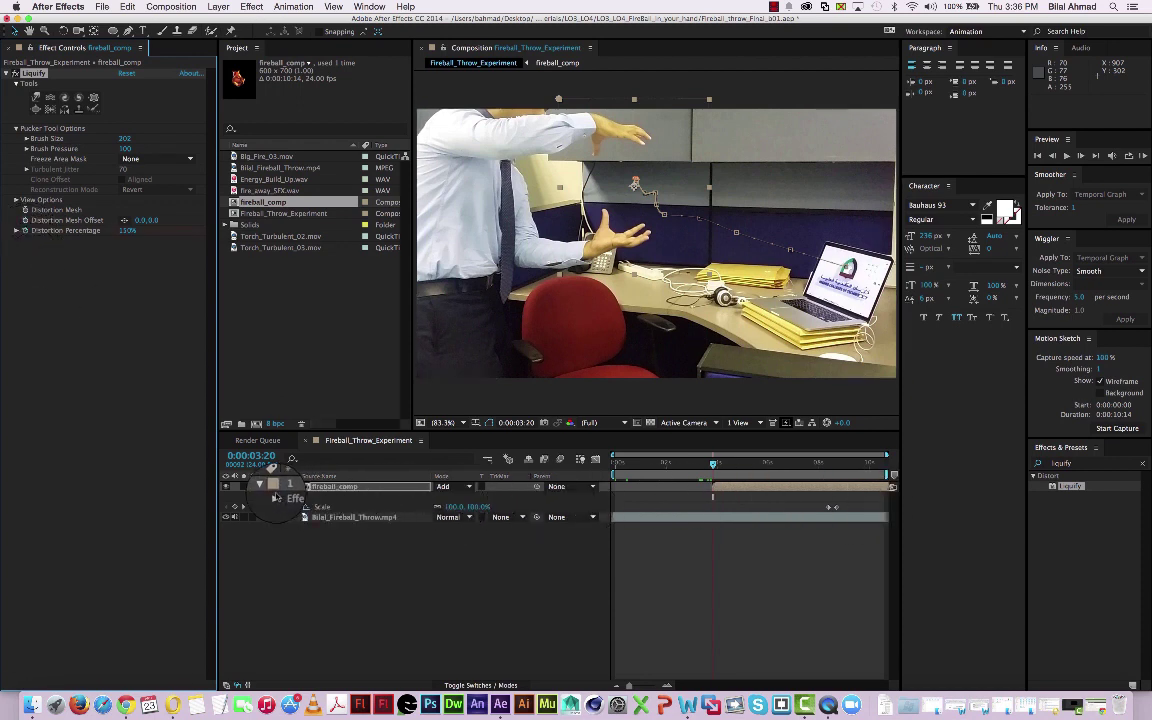
Animate the fireball's Liquify Distortion Percentage from 150% at 0:00:03:20 to 0% at 0:00:04:10.
{"action": "left_click", "coordinate": [275, 496]}
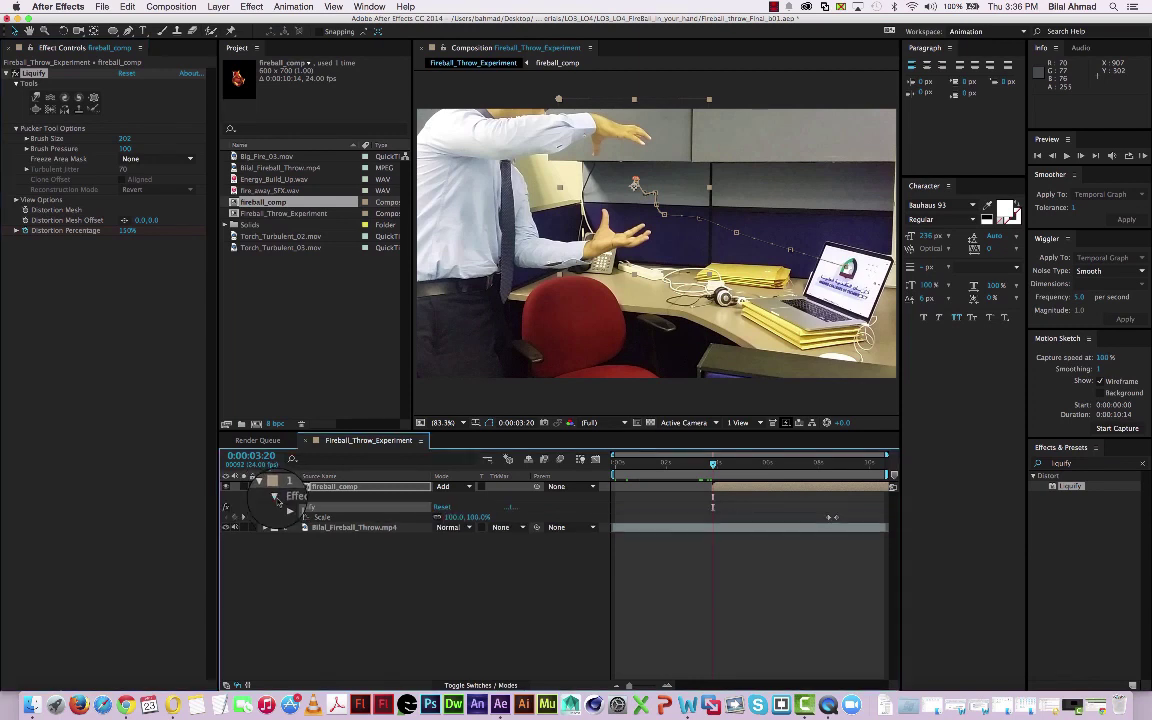
{"action": "left_click", "coordinate": [285, 507]}
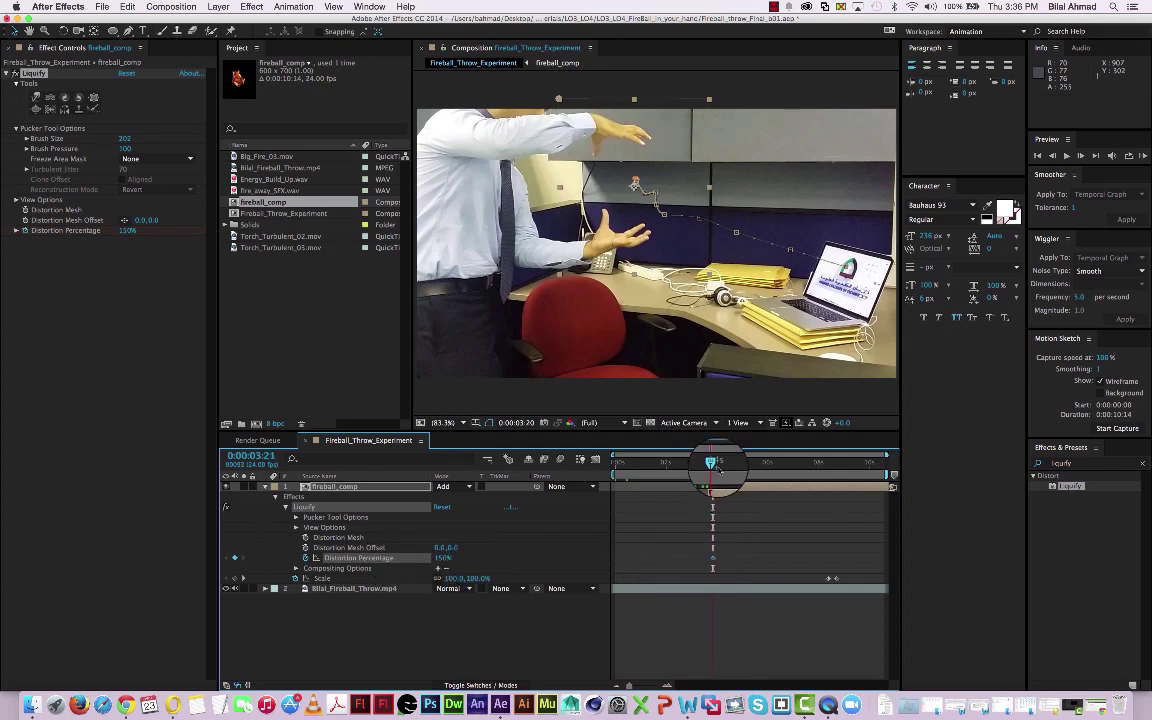
{"action": "mouse_move", "coordinate": [717, 470]}
{"action": "left_mouse_down"}
{"action": "mouse_move", "coordinate": [731, 472]}
{"action": "mouse_move", "coordinate": [708, 464]}
{"action": "mouse_move", "coordinate": [731, 473]}
{"action": "left_mouse_up"}
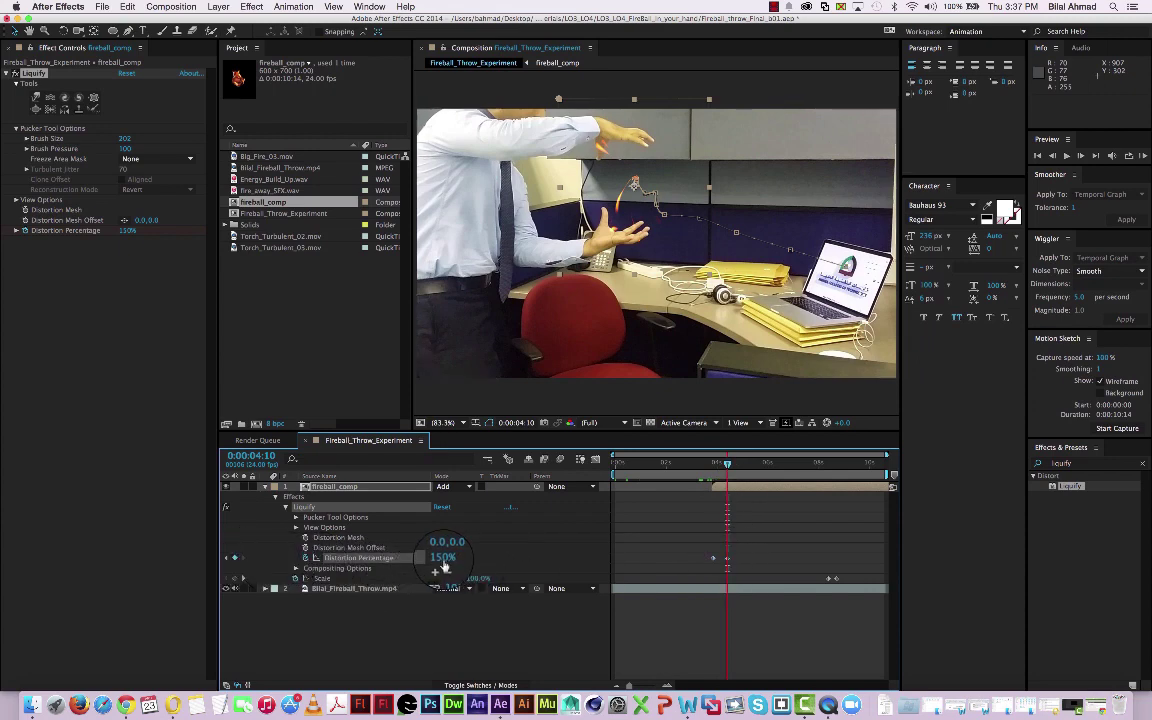
{"action": "left_click_drag", "start_coordinate": [447, 556], "coordinate": [430, 557]}
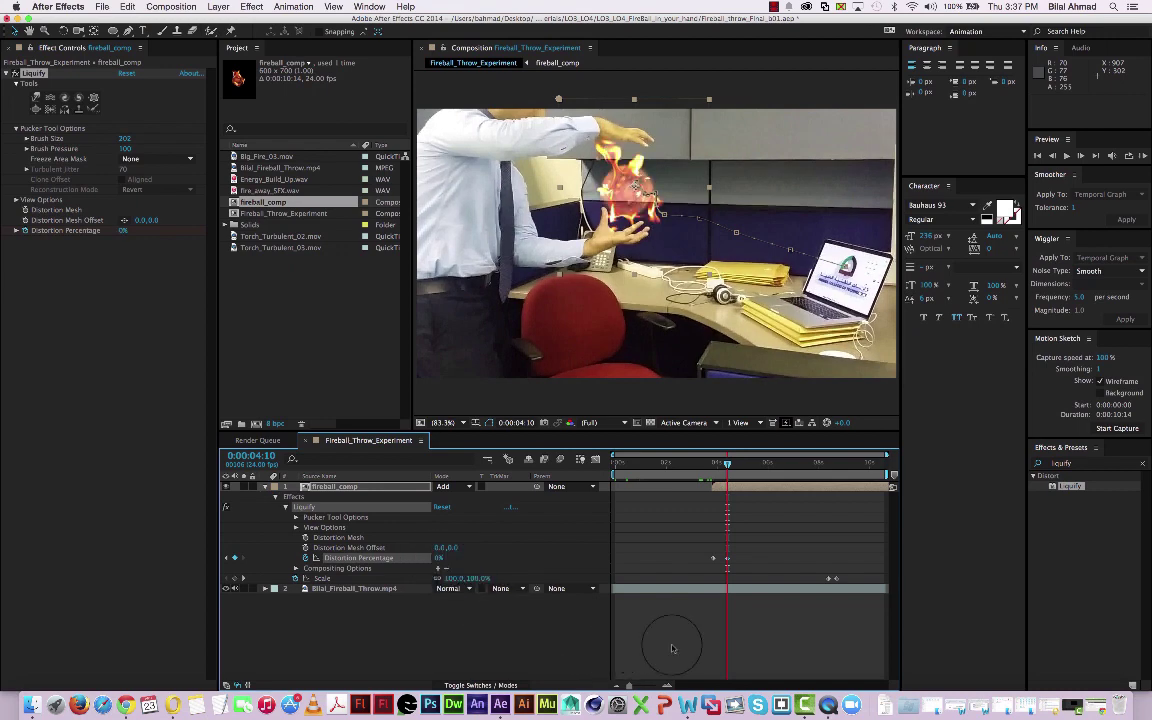
Review the fireball's formation between the man's hands up to 0:00:04:18, save the project, and collapse the fireball_comp layer.
{"action": "left_click", "coordinate": [759, 630]}
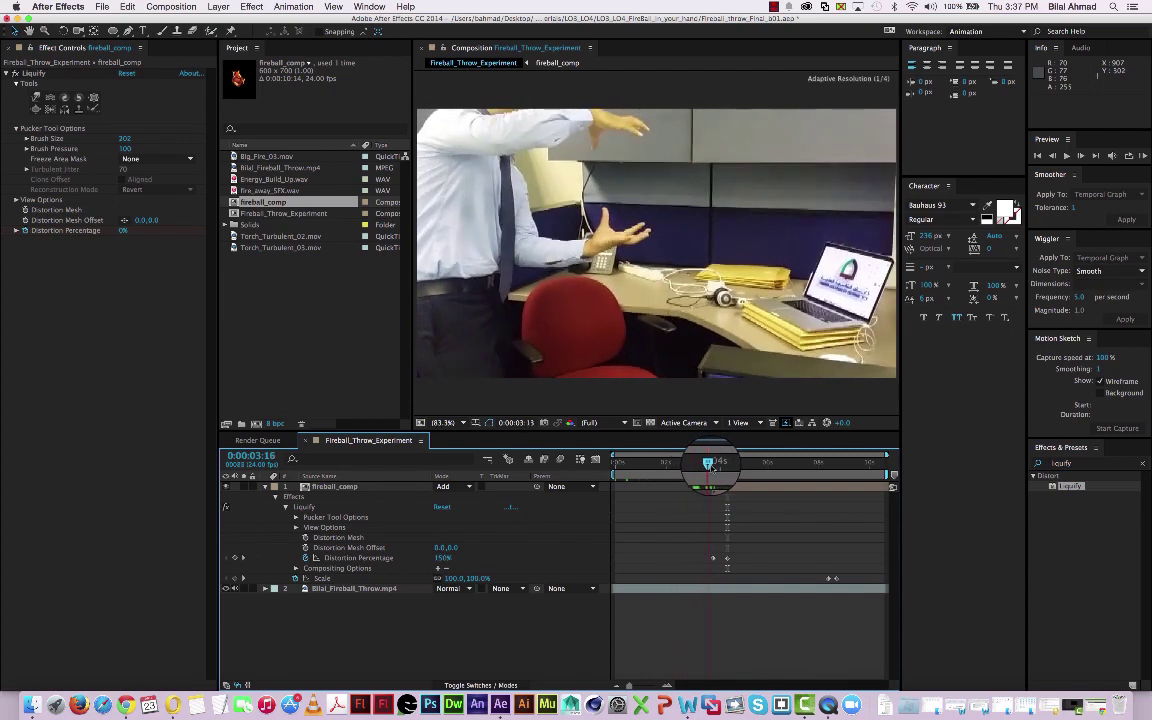
{"action": "left_click_drag", "start_coordinate": [716, 466], "coordinate": [737, 478]}
{"action": "key", "text": "super+s"}
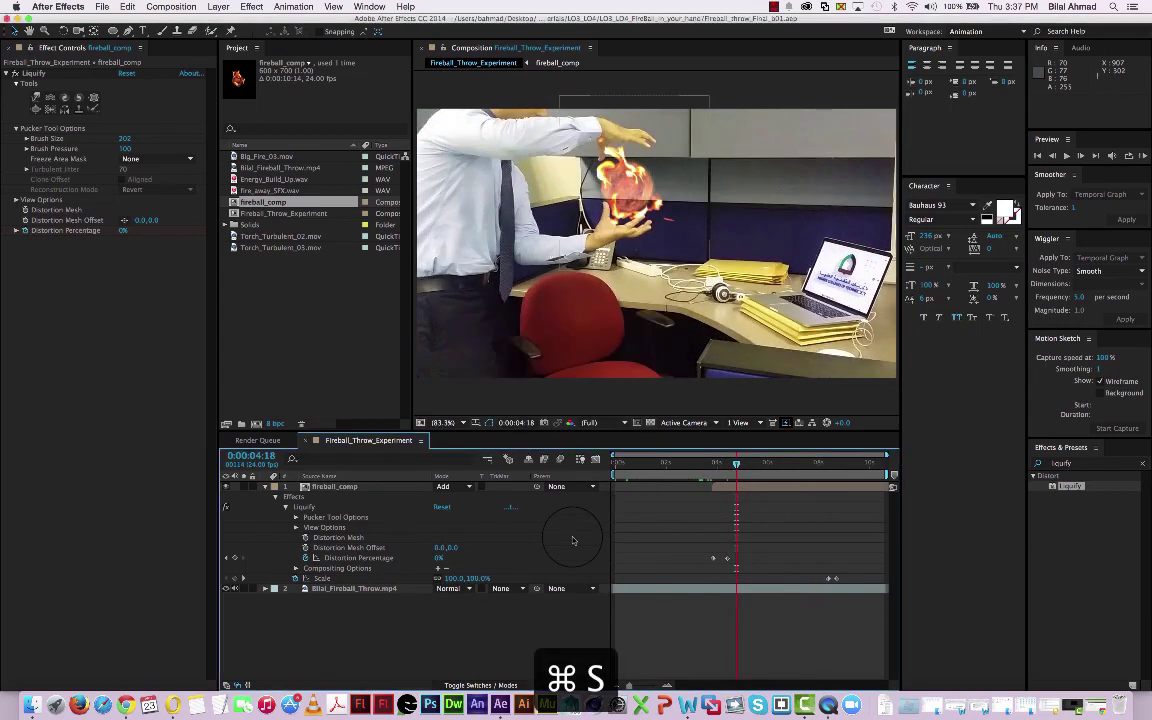
{"action": "left_click", "coordinate": [264, 486]}
{"action": "left_click", "coordinate": [774, 8]}
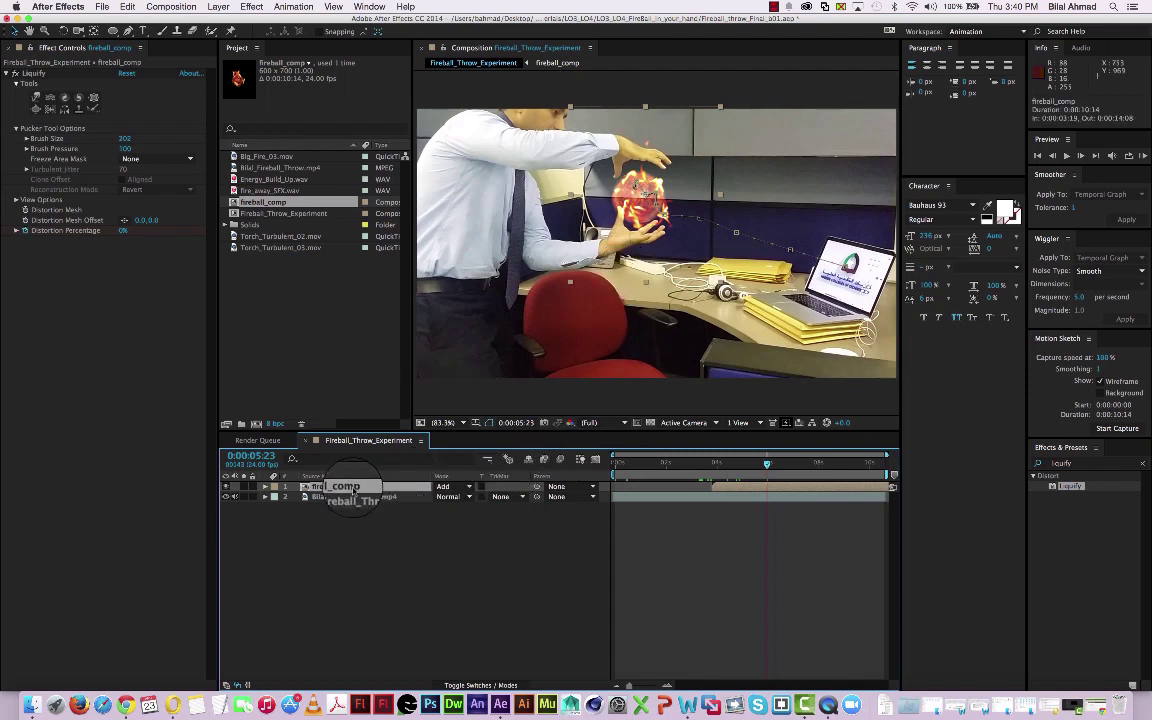
Duplicate the fireball_comp layer and try enlarging the copy at 0:00:05:23.
{"action": "key", "text": "super+d"}
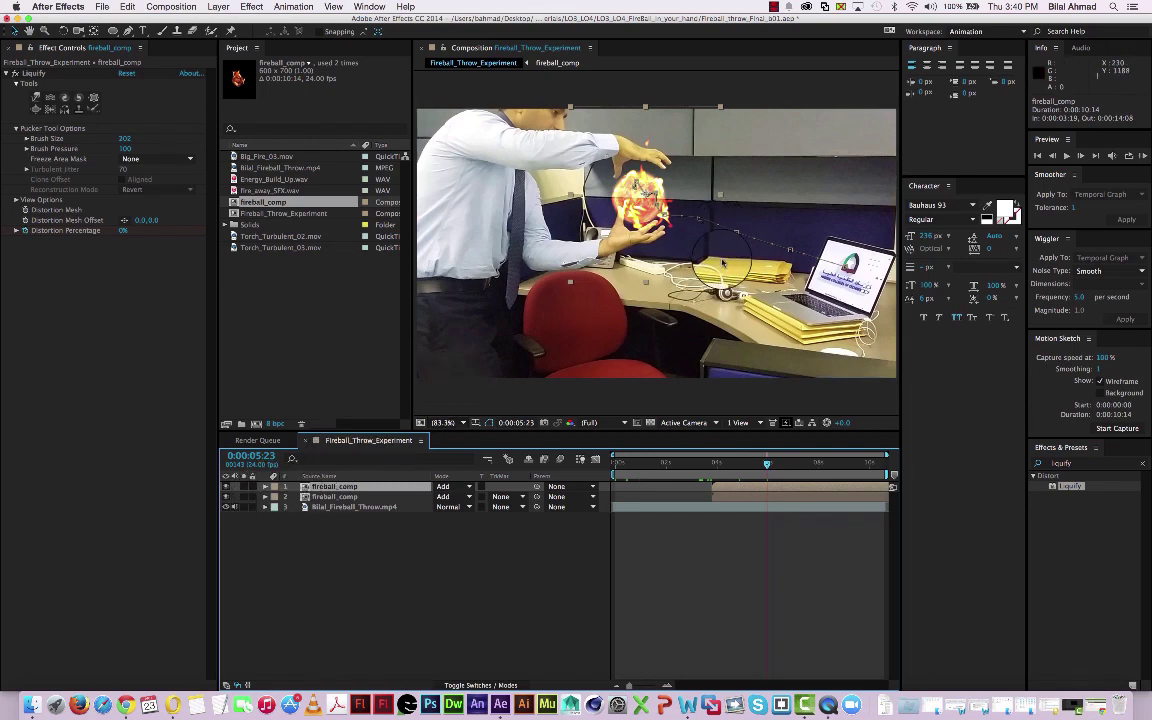
{"action": "left_click_drag", "start_coordinate": [721, 282], "coordinate": [771, 322]}
{"action": "key", "text": "super+z"}
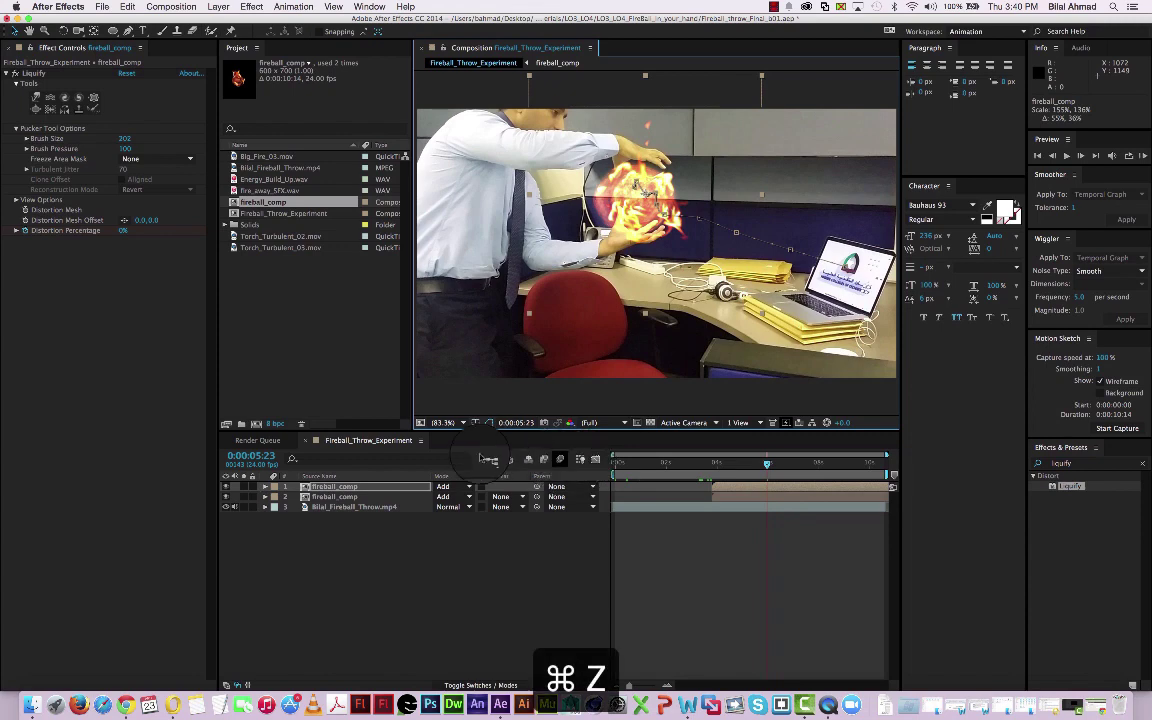
Select the Position keyframes of the top fireball_comp copy and shift them together by about -7.2, 4.8 pixels.
{"action": "key", "text": "s"}
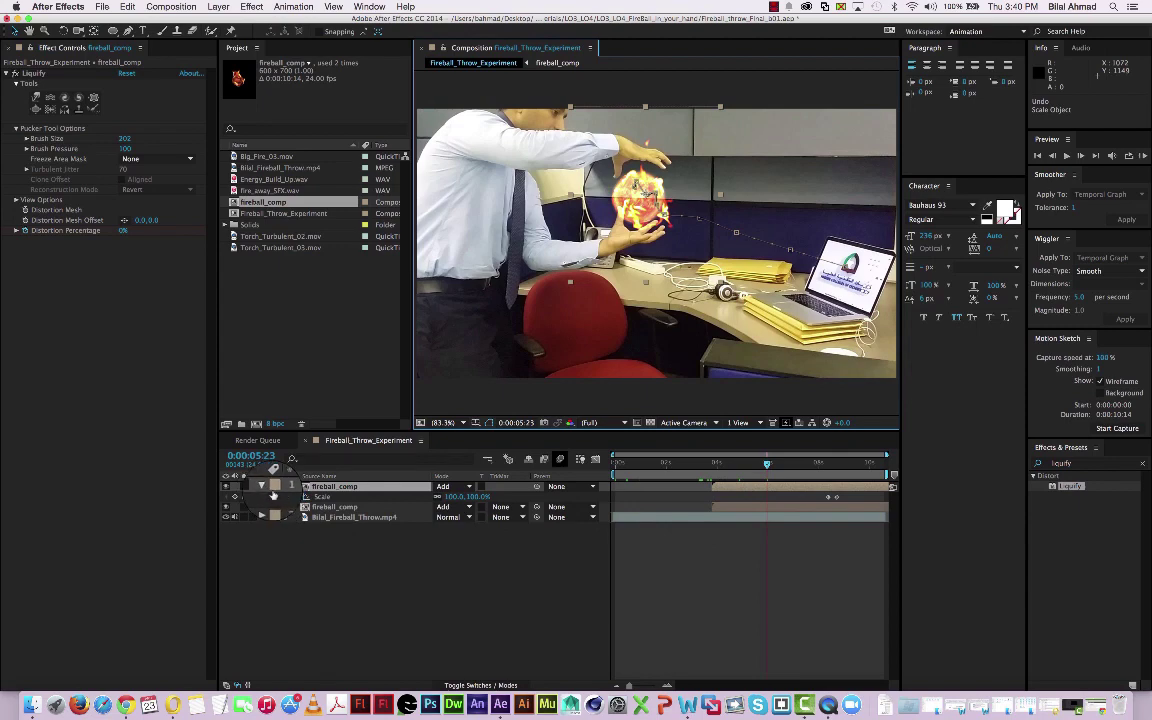
{"action": "left_click", "coordinate": [265, 487]}
{"action": "left_click", "coordinate": [265, 487]}
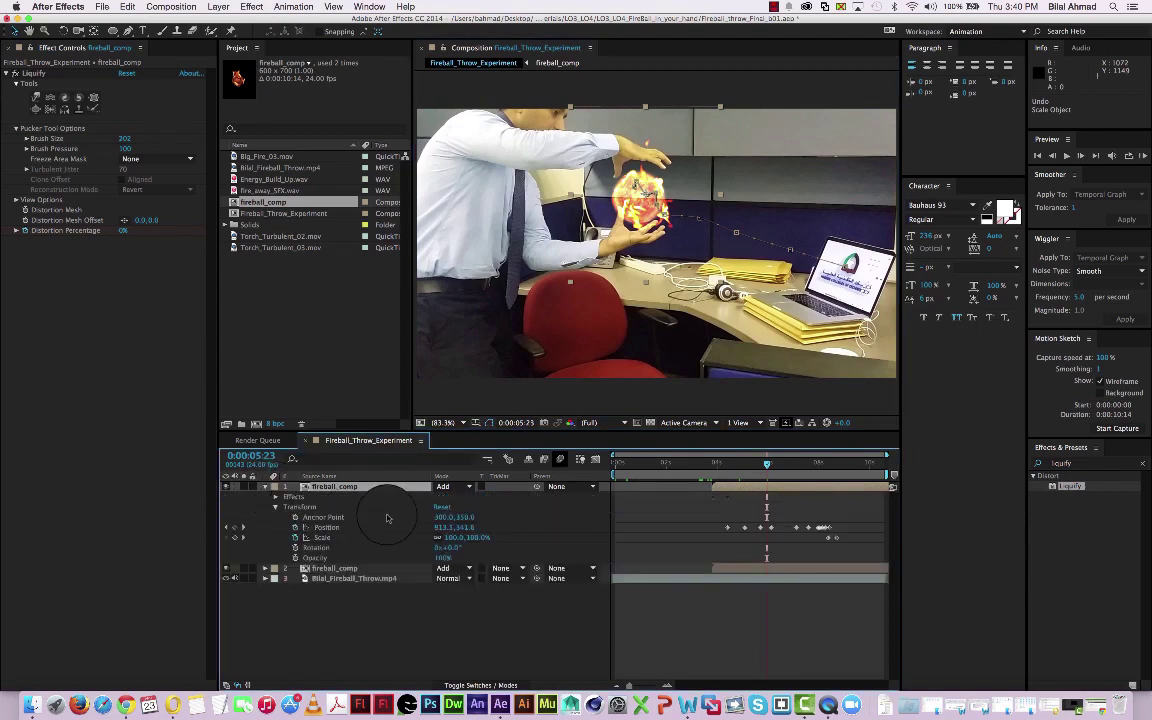
{"action": "left_click_drag", "start_coordinate": [710, 500], "coordinate": [849, 547]}
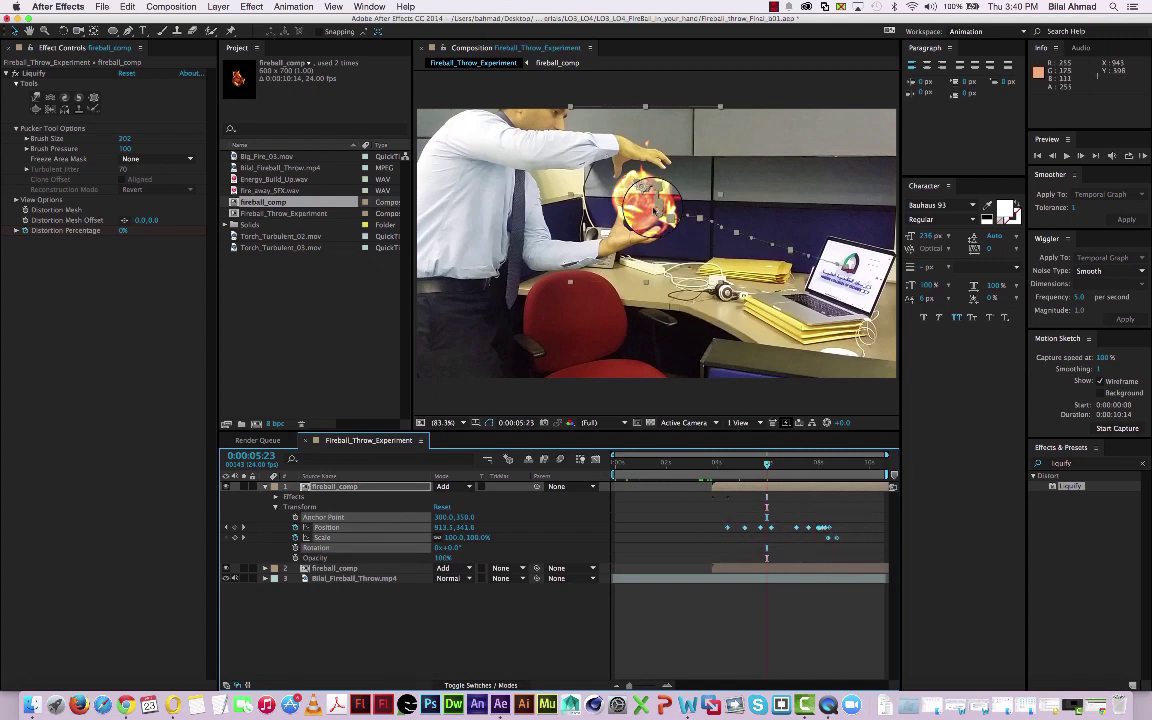
{"action": "mouse_move", "coordinate": [652, 207]}
{"action": "left_mouse_down"}
{"action": "mouse_move", "coordinate": [660, 214]}
{"action": "mouse_move", "coordinate": [651, 209]}
{"action": "left_mouse_up"}
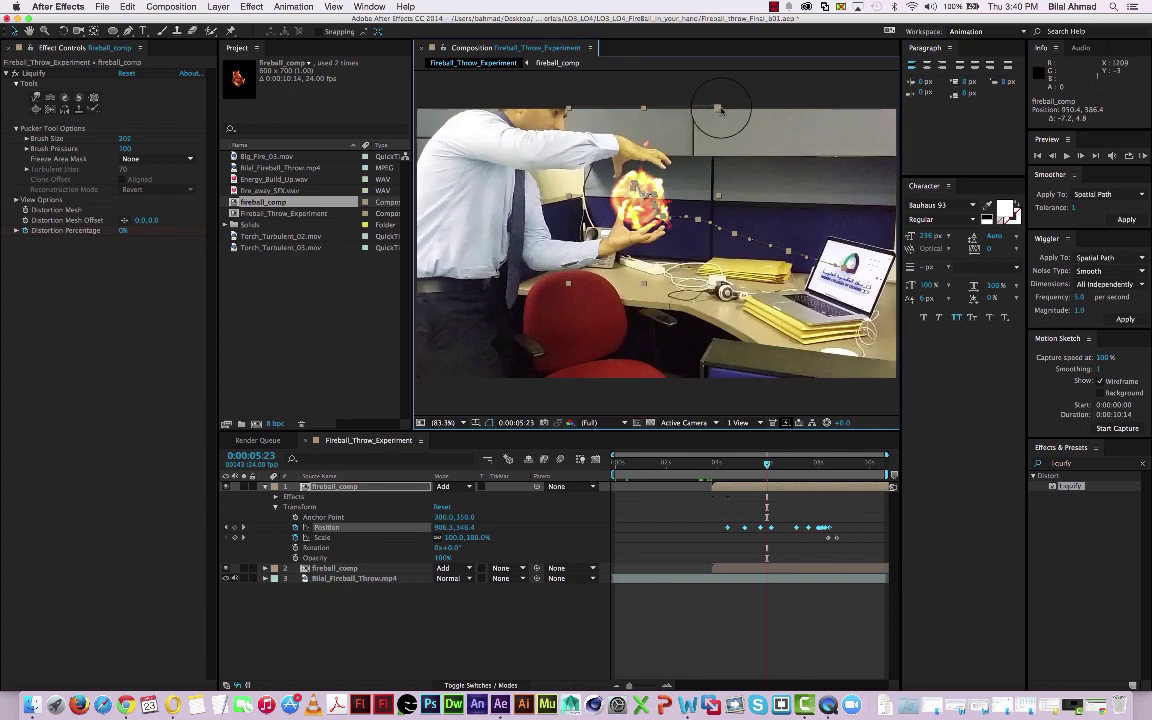
{"action": "left_click_drag", "start_coordinate": [720, 110], "coordinate": [767, 75]}
{"action": "left_click", "coordinate": [777, 544]}
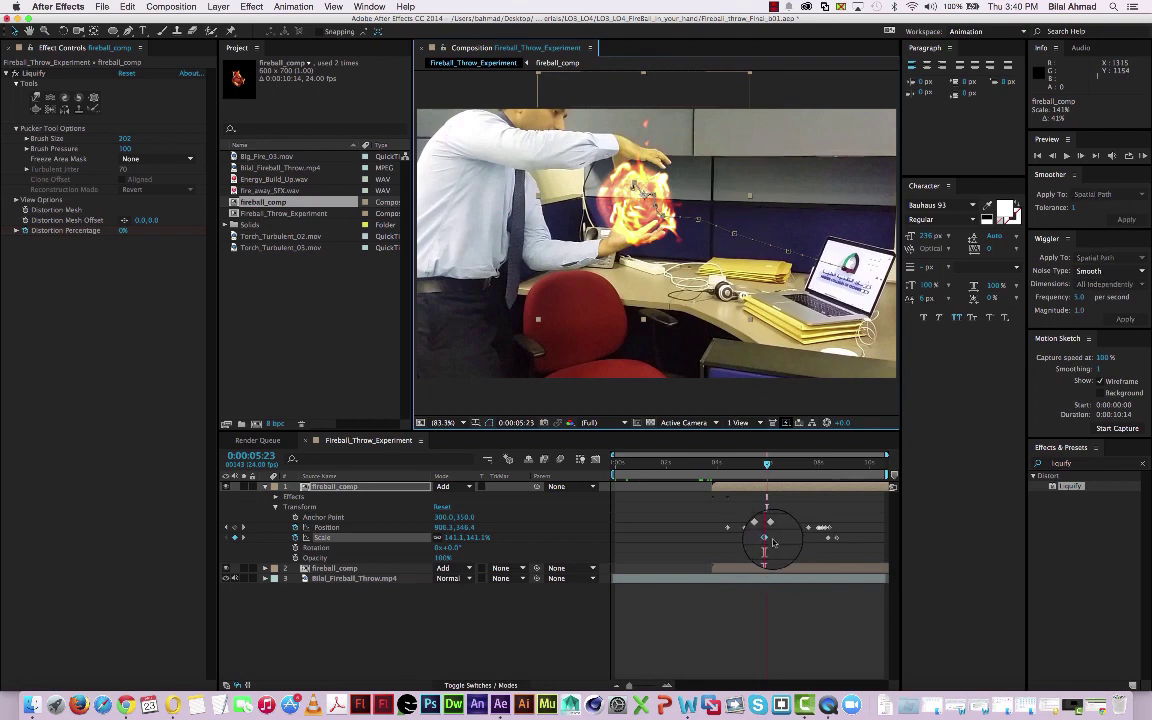
{"action": "key", "text": "super+z"}
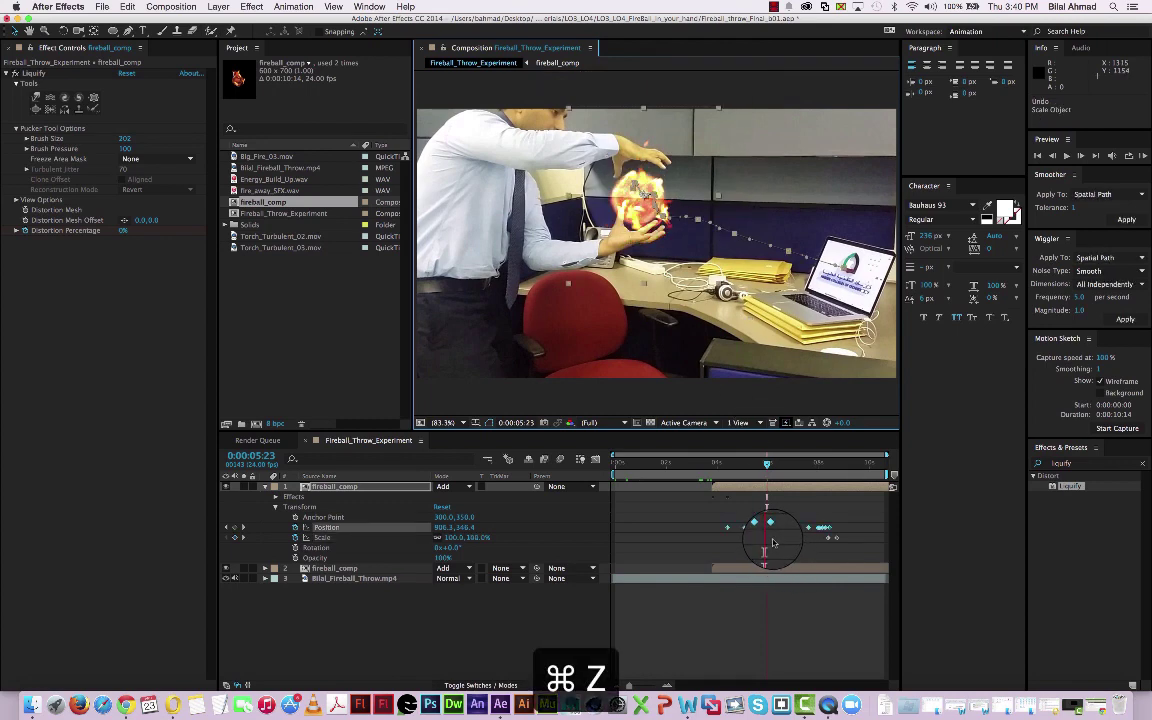
{"action": "key", "text": "super+z"}
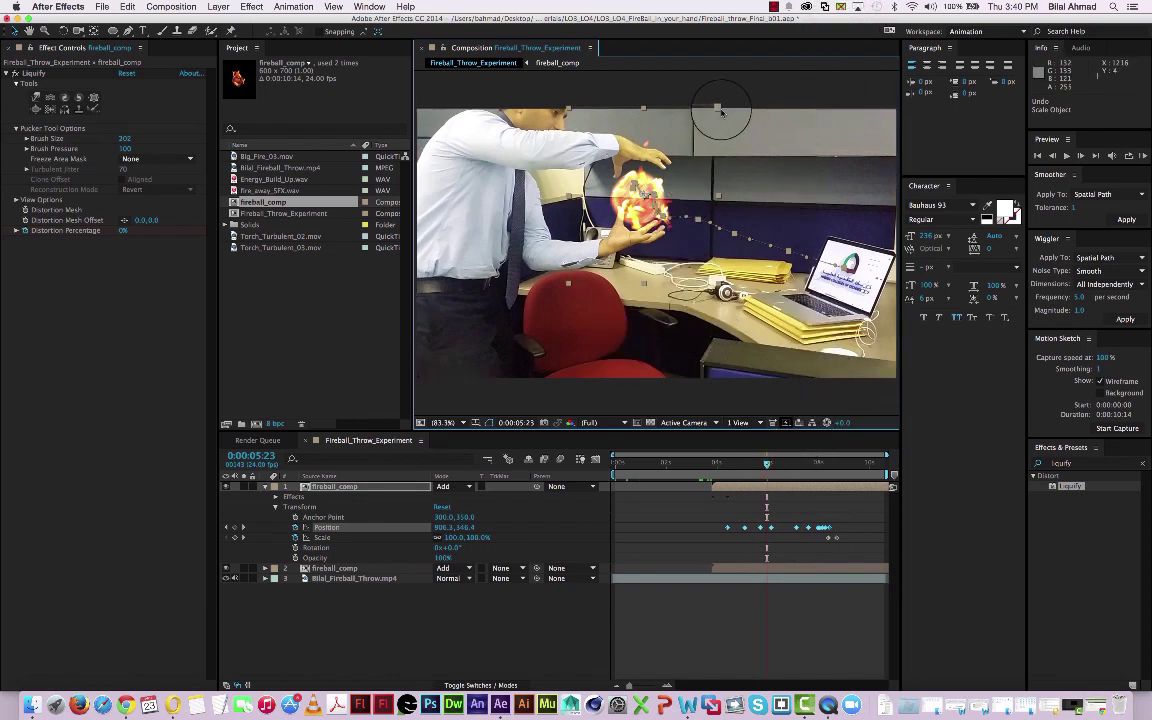
Scale the top fireball_comp copy up proportionally to about 146% at 0:00:05:23.
{"action": "left_click_drag", "start_coordinate": [719, 112], "coordinate": [762, 75]}
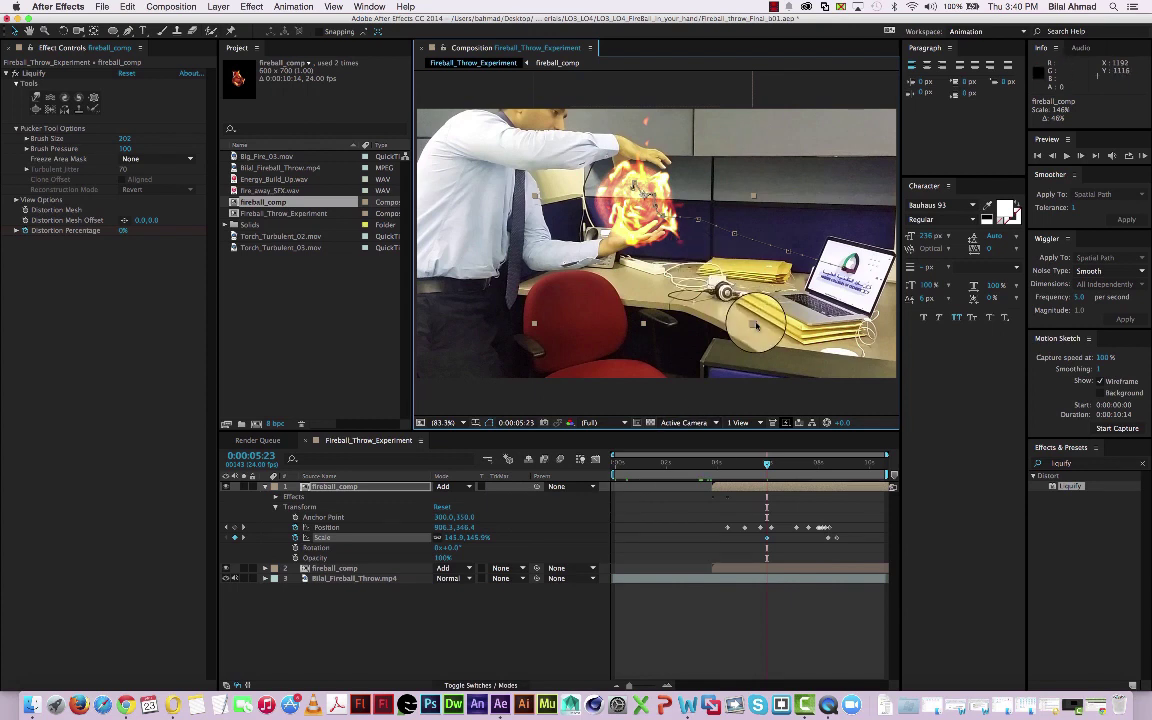
Enlarge the top fireball_comp copy proportionally to about 272.8% at 0:00:05:23.
{"action": "left_click_drag", "start_coordinate": [757, 327], "coordinate": [950, 436]}
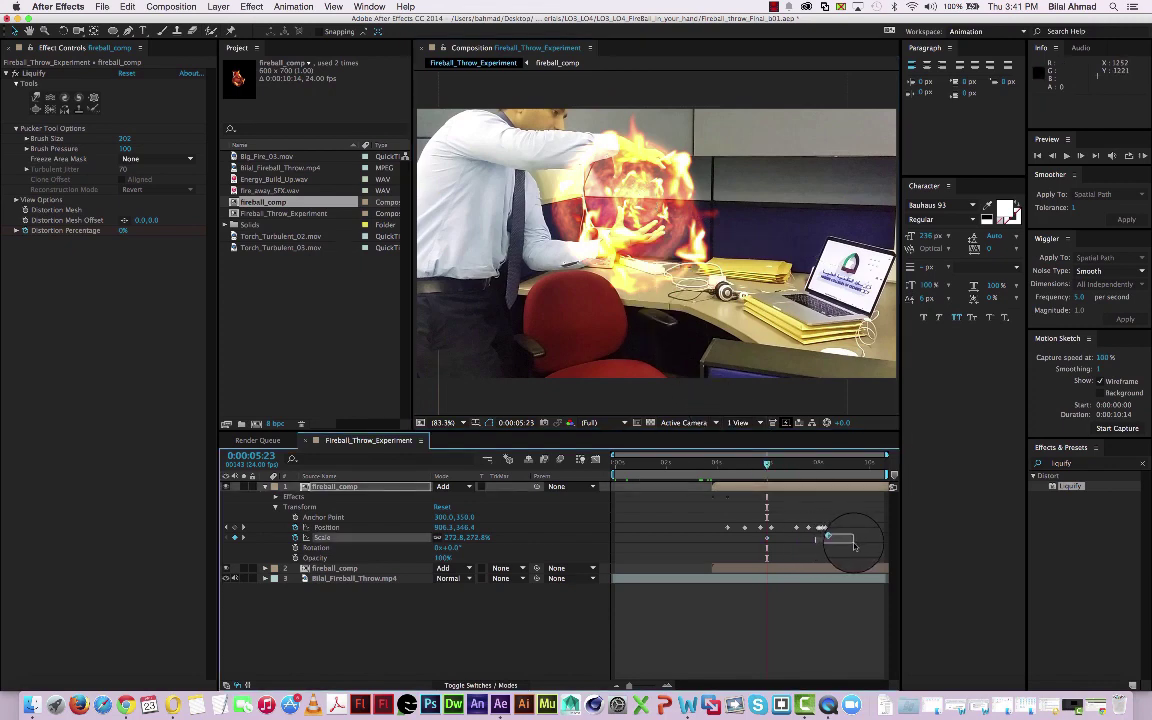
{"action": "mouse_move", "coordinate": [854, 545]}
{"action": "left_mouse_down"}
{"action": "mouse_move", "coordinate": [818, 545]}
{"action": "mouse_move", "coordinate": [851, 549]}
{"action": "left_mouse_up"}
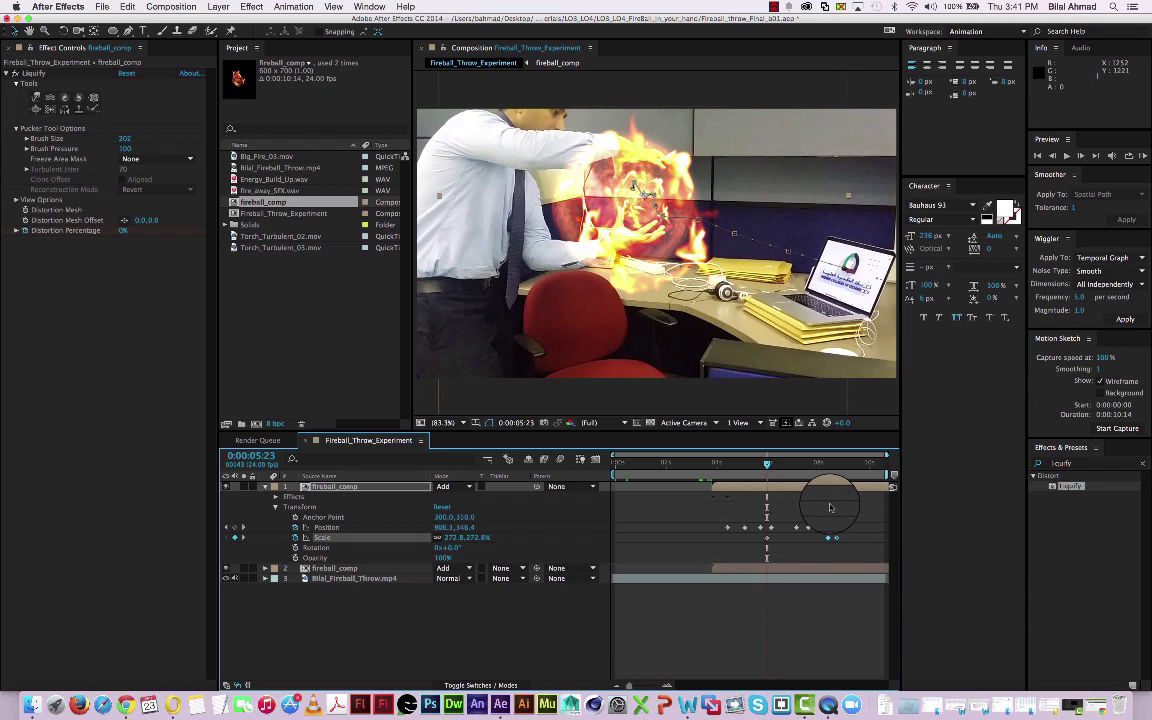
{"action": "left_click", "coordinate": [819, 549]}
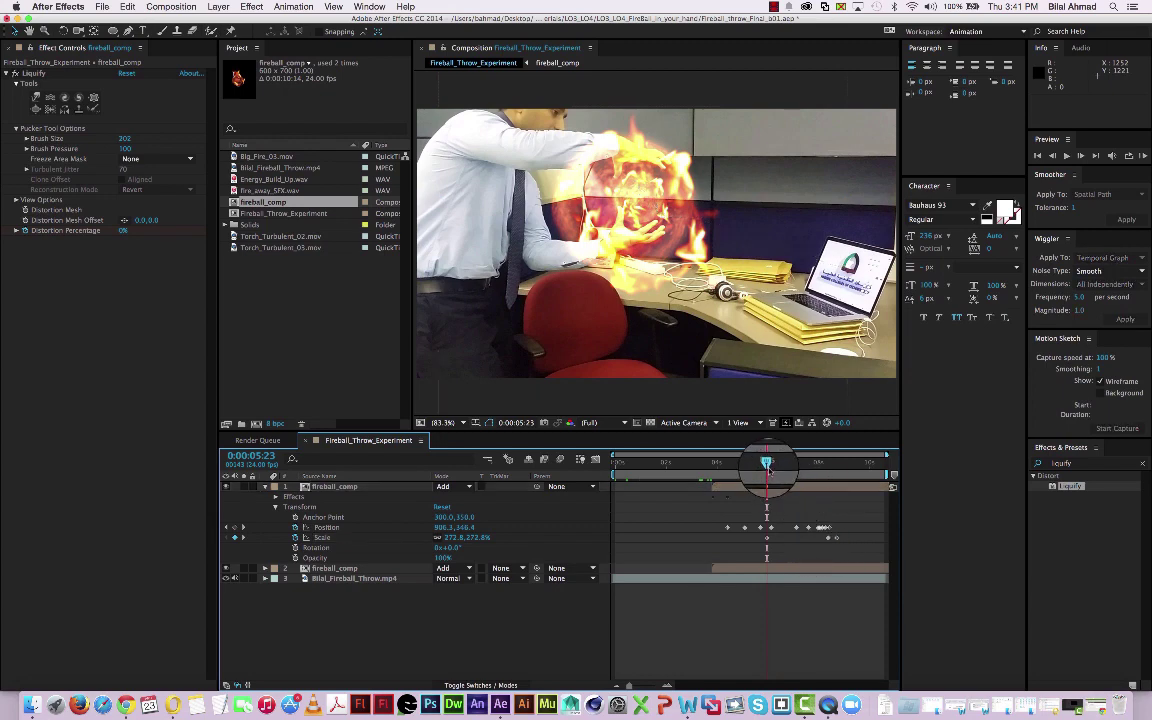
{"action": "mouse_move", "coordinate": [778, 471]}
{"action": "left_mouse_down"}
{"action": "mouse_move", "coordinate": [819, 482]}
{"action": "mouse_move", "coordinate": [768, 478]}
{"action": "left_mouse_up"}
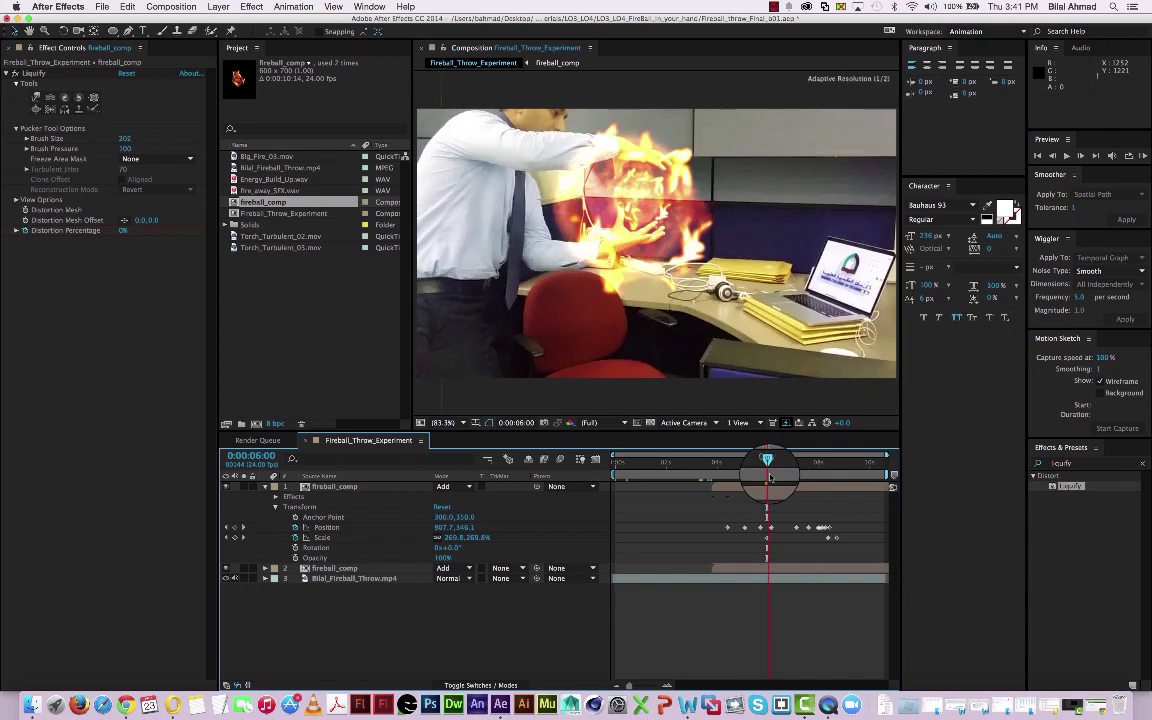
{"action": "left_click_drag", "start_coordinate": [768, 478], "coordinate": [770, 480]}
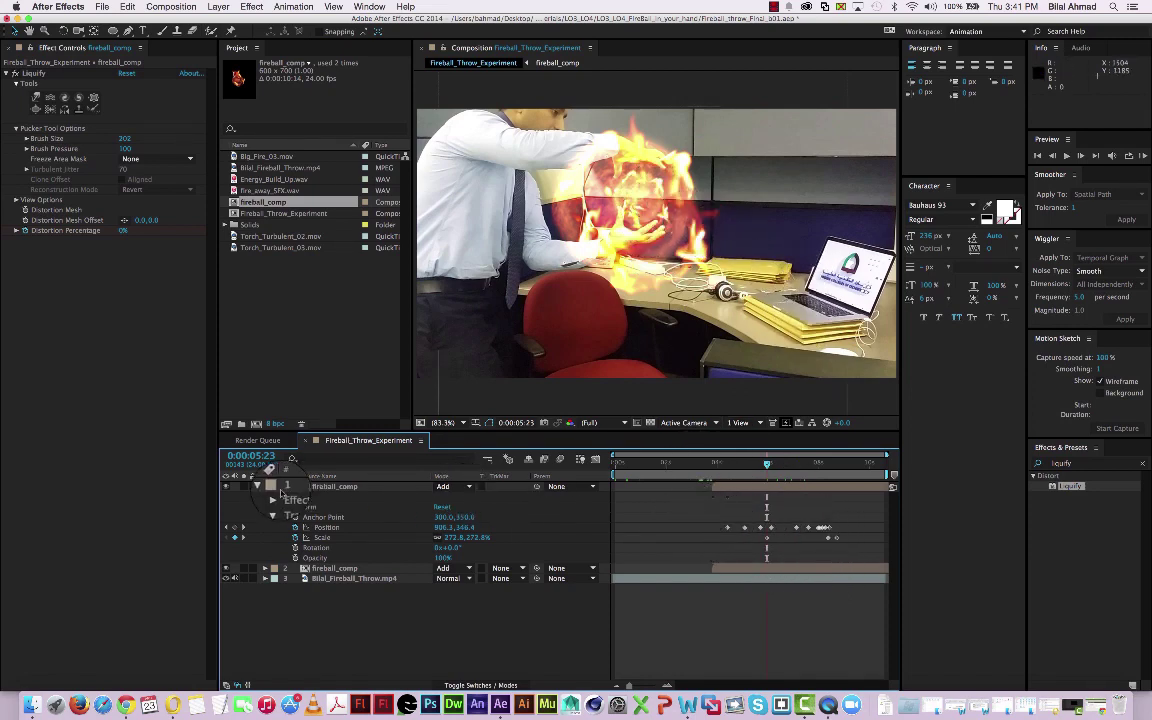
Draw an elliptical mask about 217 pixels wide on the top fireball_comp layer.
{"action": "left_click", "coordinate": [264, 486]}
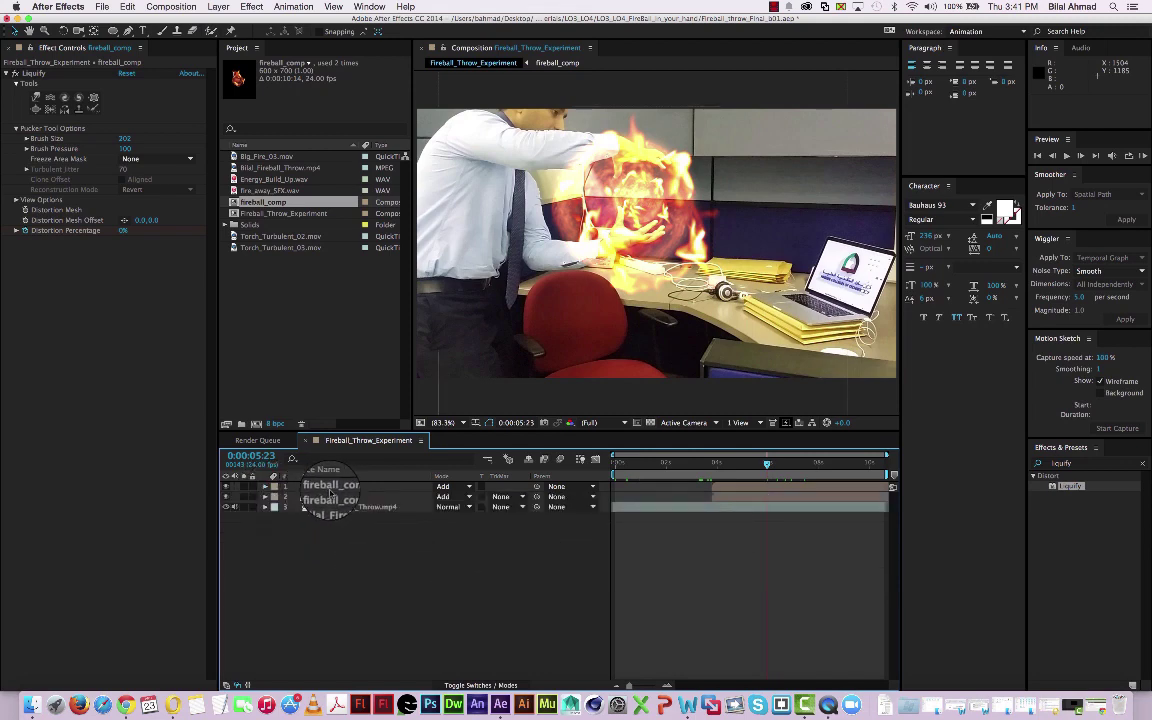
{"action": "left_click", "coordinate": [331, 487]}
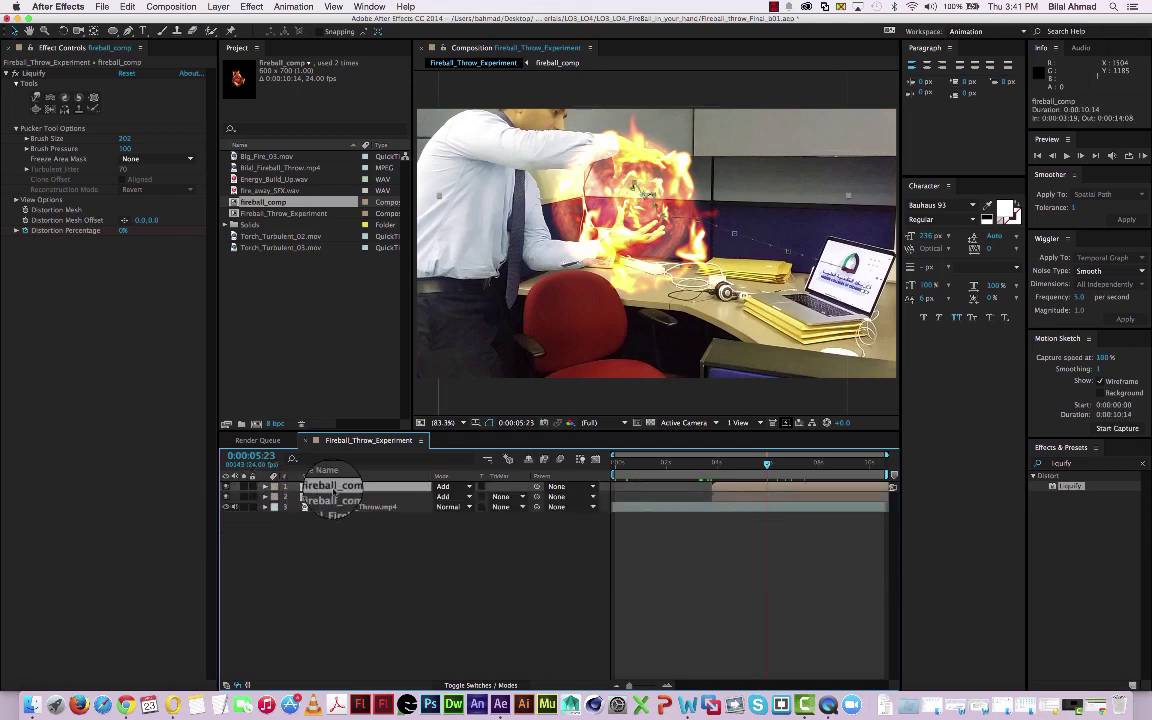
{"action": "left_click", "coordinate": [111, 30]}
{"action": "left_click", "coordinate": [113, 30]}
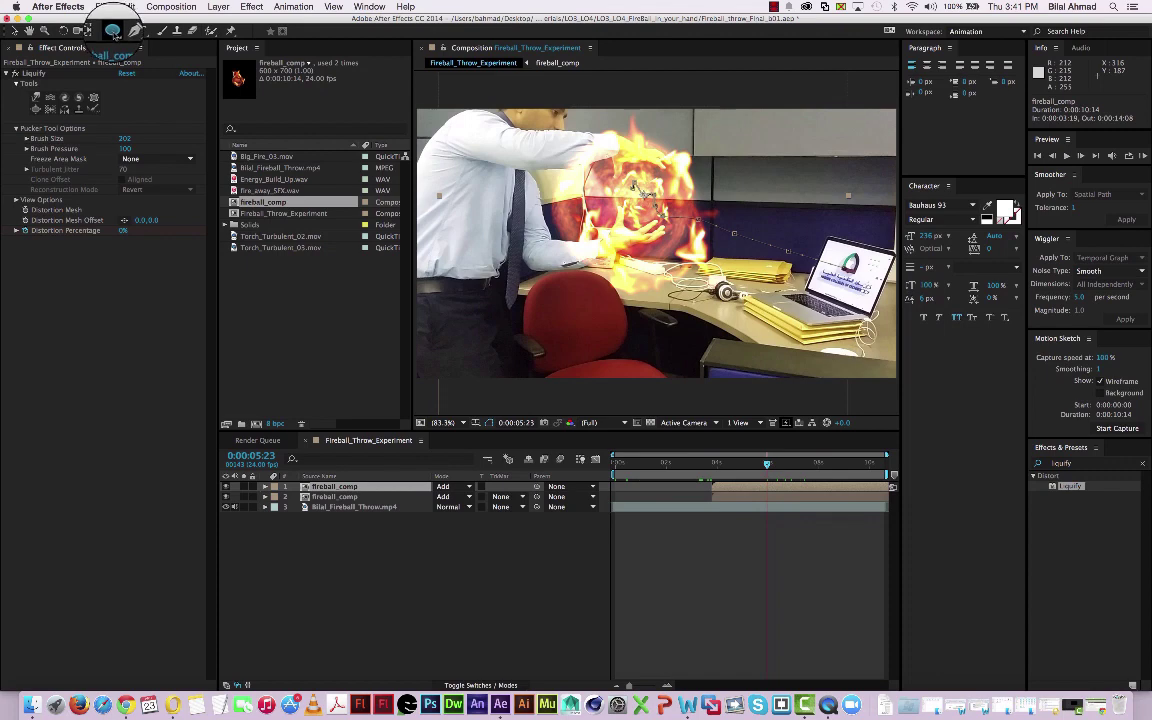
{"action": "mouse_move", "coordinate": [623, 203]}
{"action": "left_mouse_down"}
{"action": "mouse_move", "coordinate": [655, 265]}
{"action": "mouse_move", "coordinate": [770, 345]}
{"action": "mouse_move", "coordinate": [754, 331]}
{"action": "left_mouse_up"}
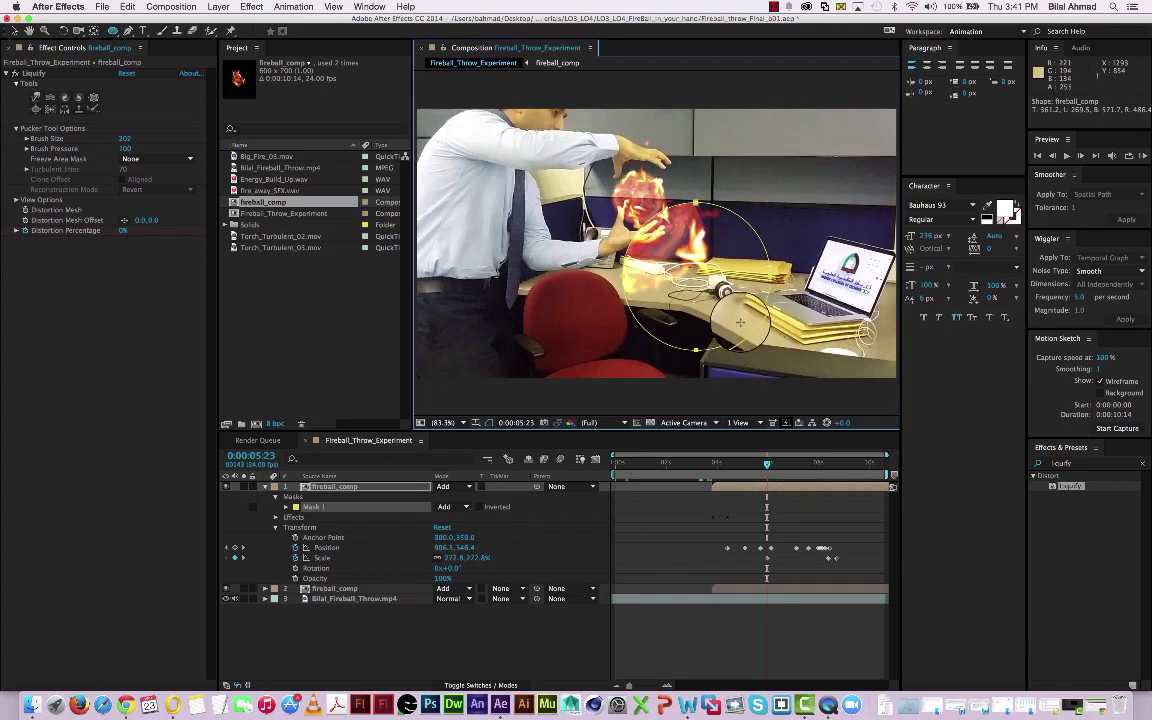
Move the elliptical mask of the top fireball_comp layer so it is centred over the large fireball between the hands.
{"action": "key", "text": "v"}
{"action": "key", "text": "Escape"}
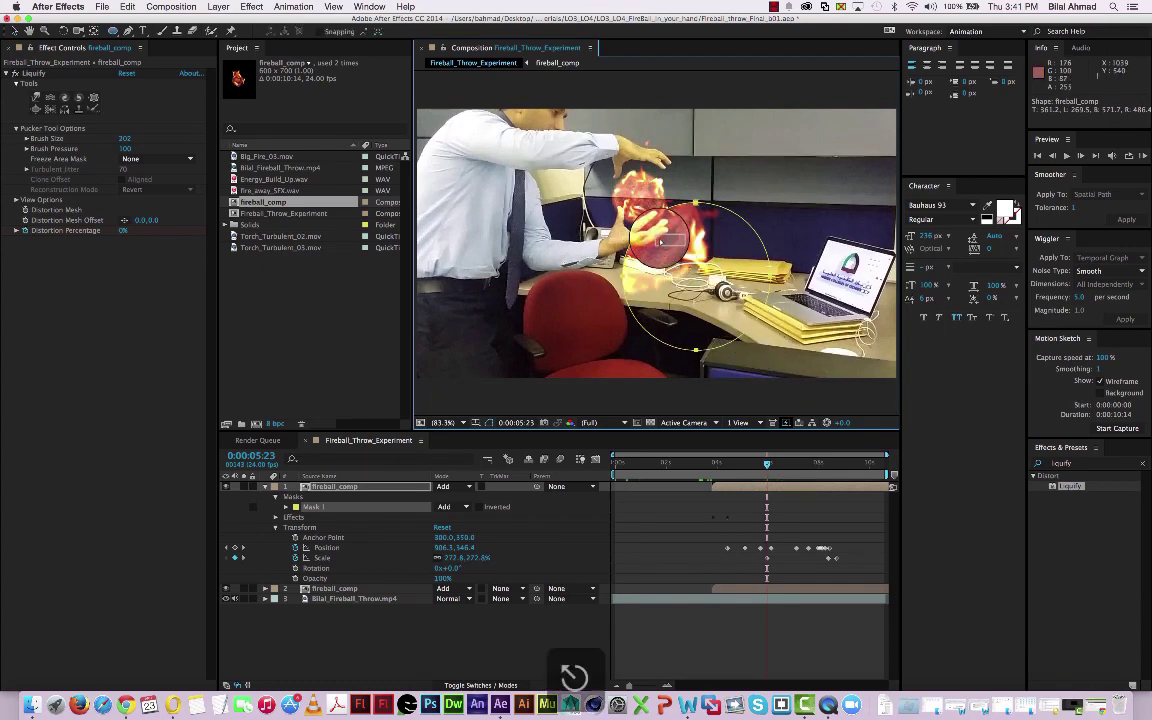
{"action": "left_click_drag", "start_coordinate": [660, 241], "coordinate": [652, 238]}
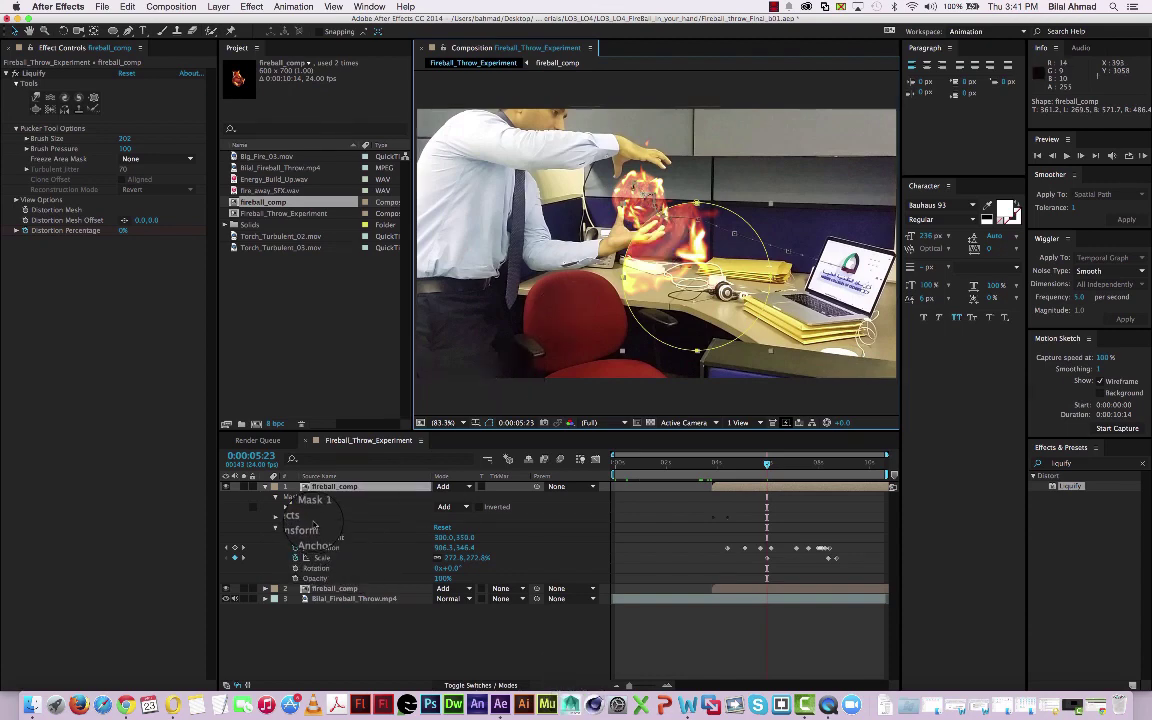
{"action": "left_click", "coordinate": [314, 506]}
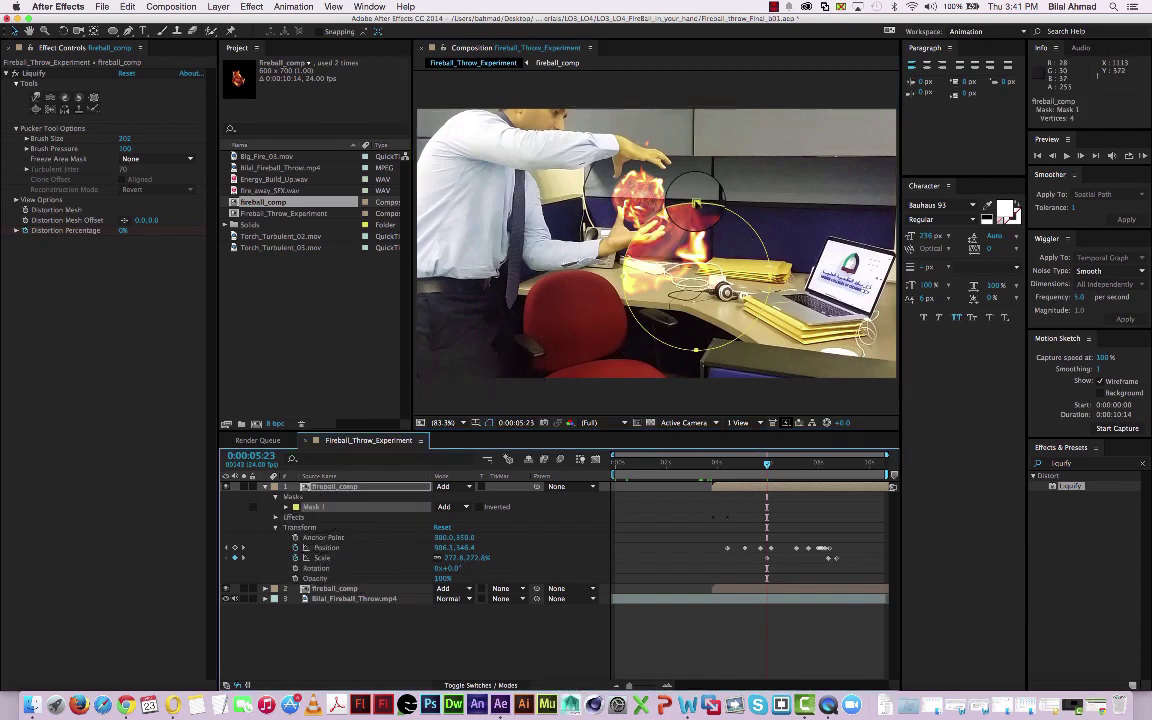
{"action": "left_click_drag", "start_coordinate": [696, 204], "coordinate": [628, 134]}
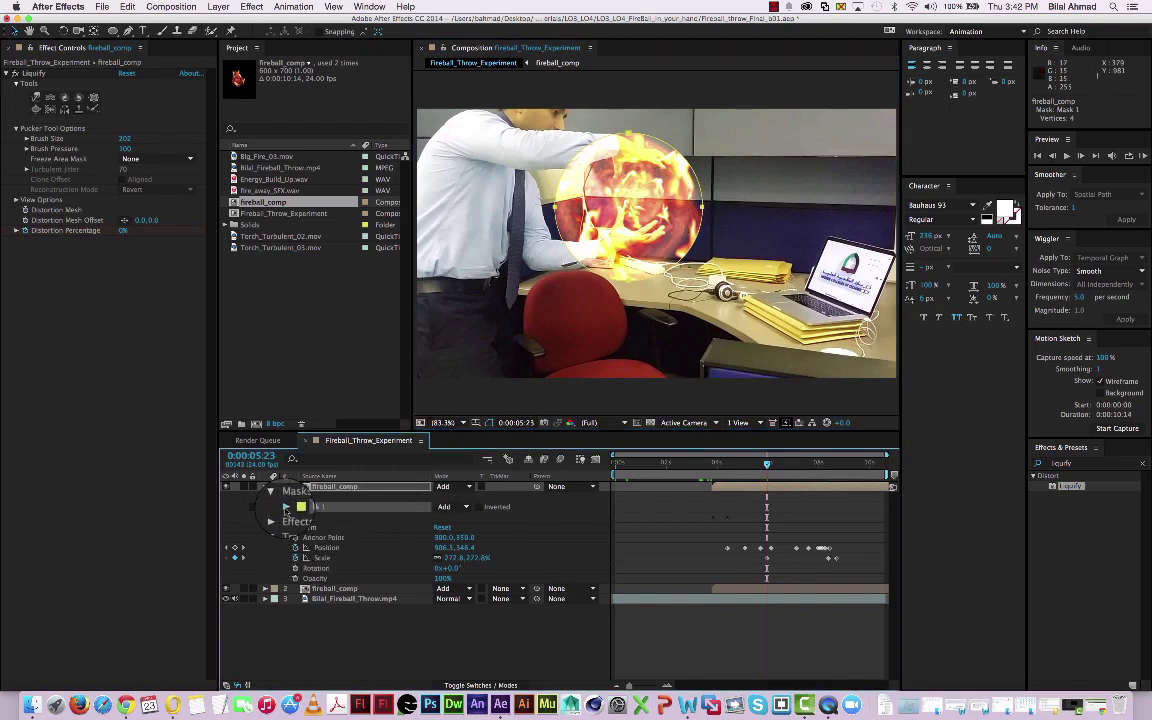
Set the fireball mask's expansion to 25 pixels and its feather to about 52 pixels.
{"action": "left_click", "coordinate": [285, 506]}
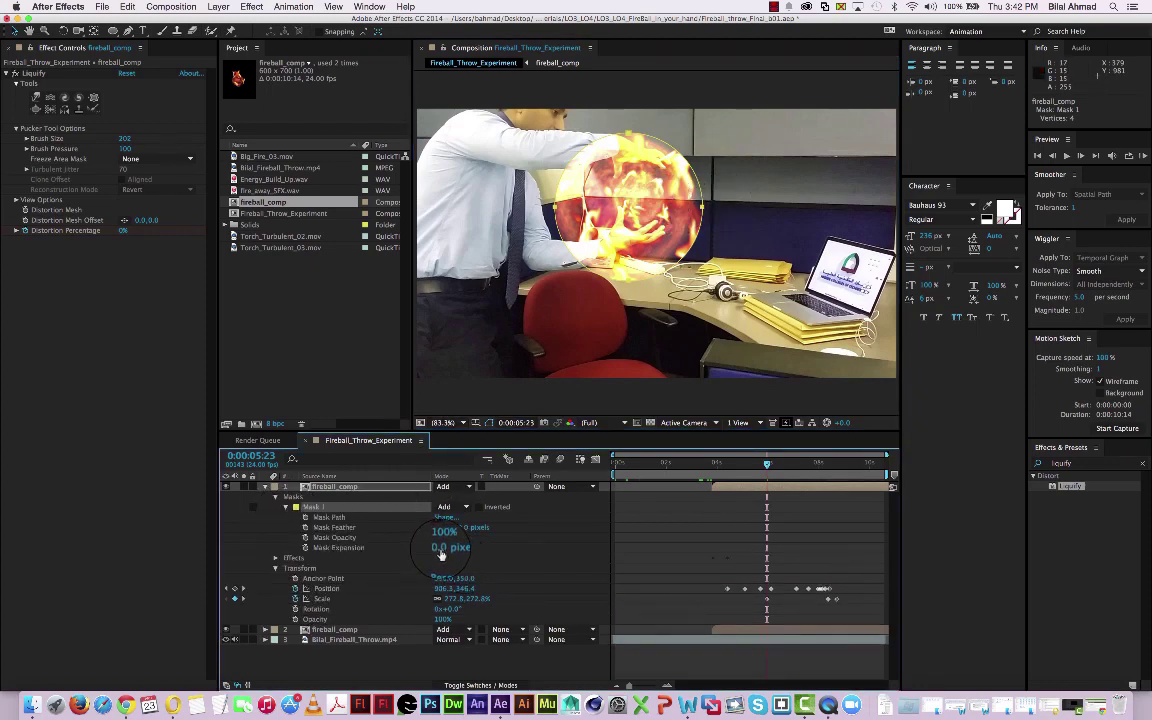
{"action": "left_click_drag", "start_coordinate": [440, 547], "coordinate": [455, 547]}
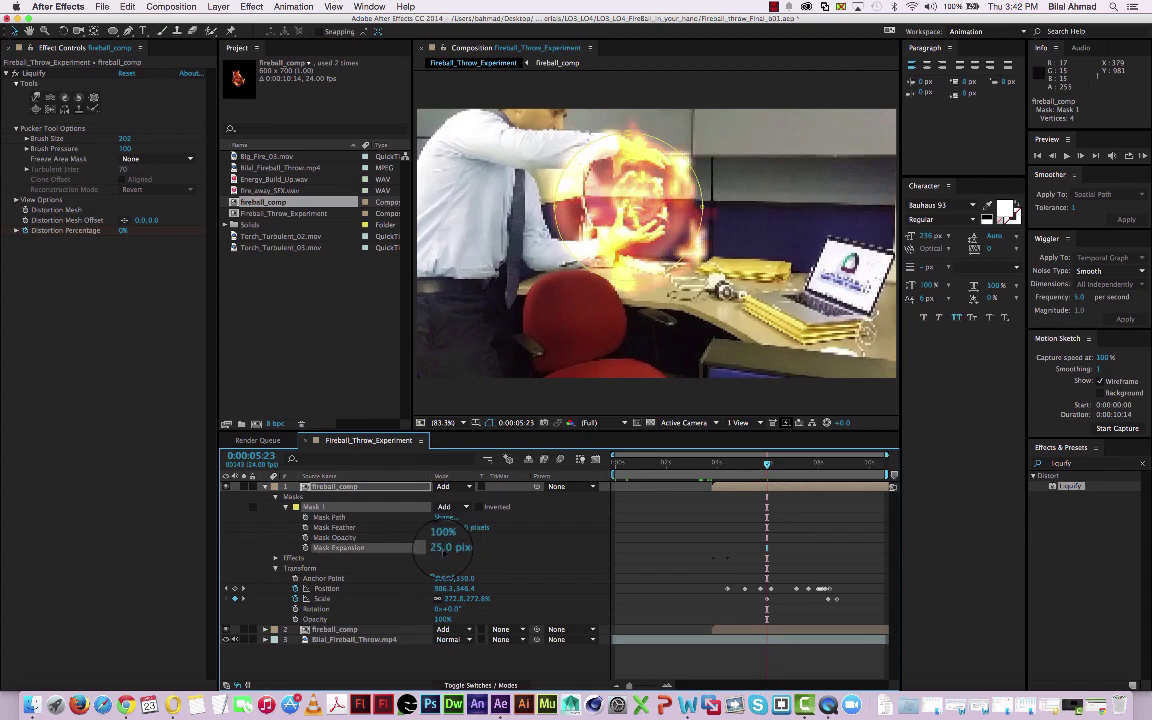
{"action": "left_click_drag", "start_coordinate": [465, 527], "coordinate": [483, 527]}
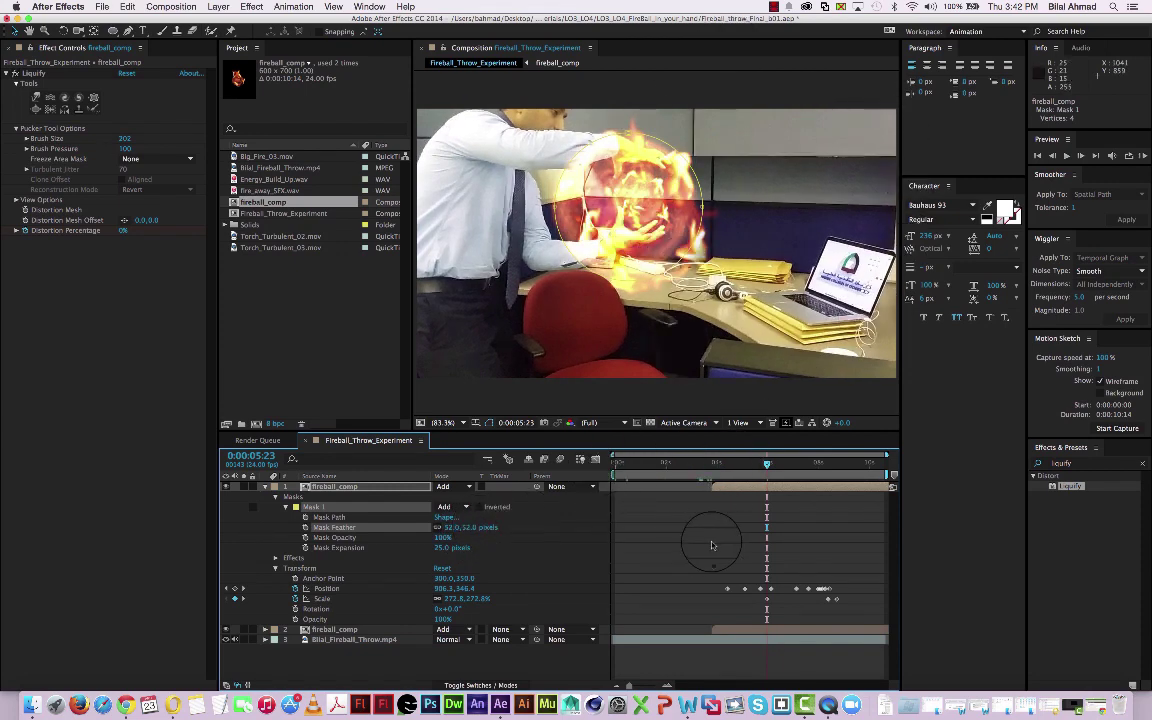
Apply the Fast Blur effect to the top fireball_comp layer and set its Blurriness to about 202.
{"action": "mouse_move", "coordinate": [767, 466]}
{"action": "left_mouse_down"}
{"action": "mouse_move", "coordinate": [716, 467]}
{"action": "mouse_move", "coordinate": [749, 468]}
{"action": "left_mouse_up"}
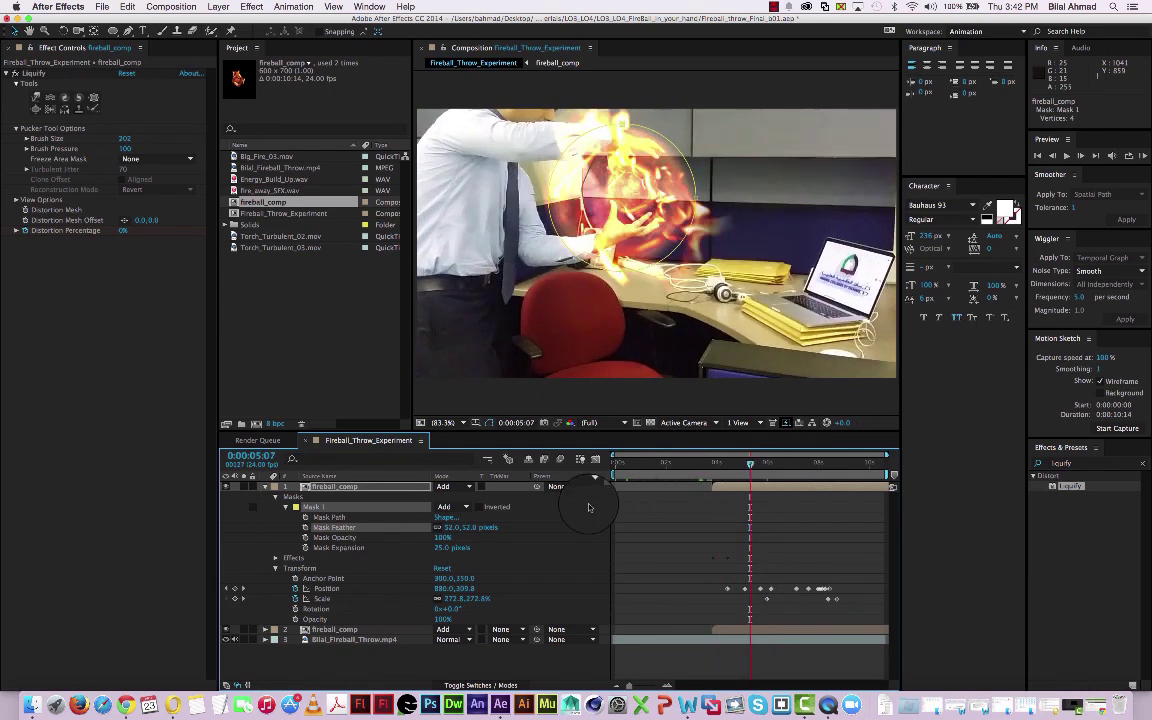
{"action": "left_click", "coordinate": [280, 503]}
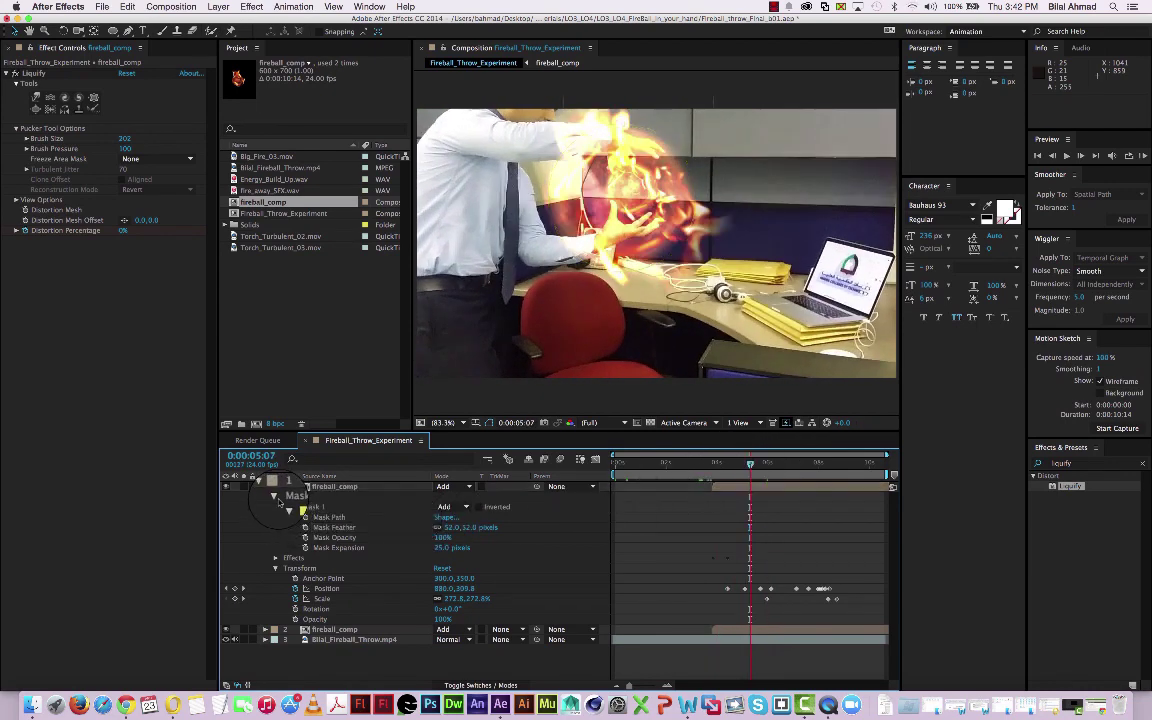
{"action": "left_click", "coordinate": [275, 497]}
{"action": "key", "text": "u"}
{"action": "left_click", "coordinate": [340, 487]}
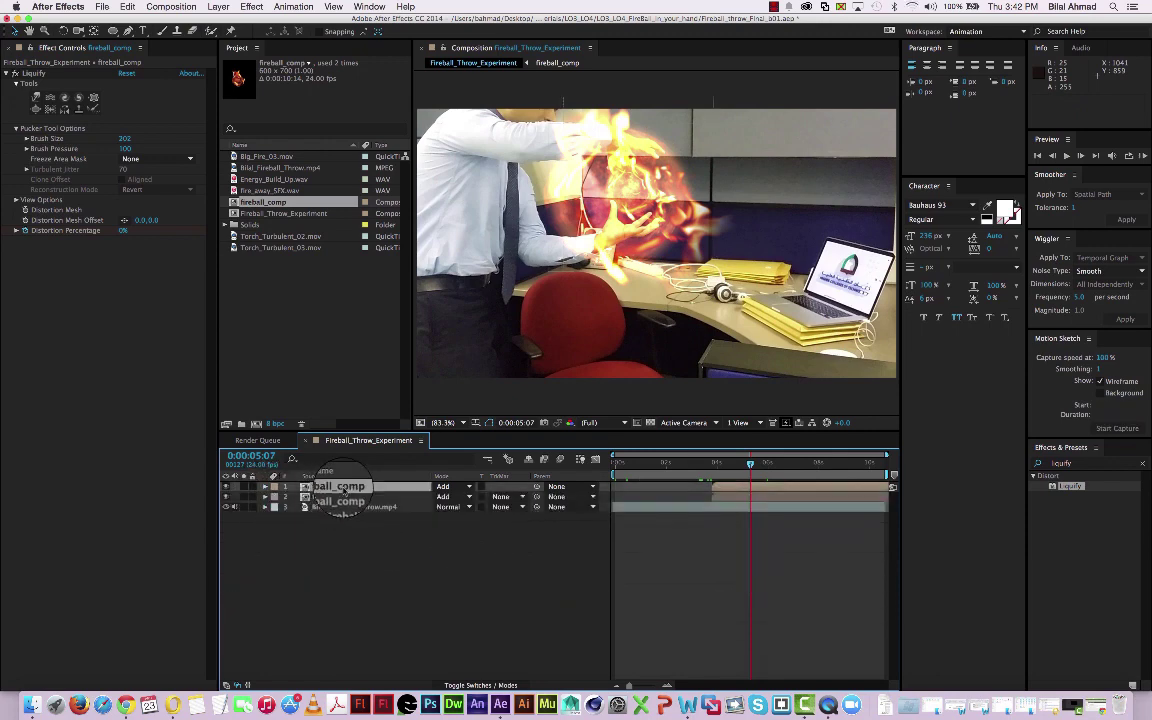
{"action": "left_click_drag", "start_coordinate": [1078, 463], "coordinate": [1028, 465]}
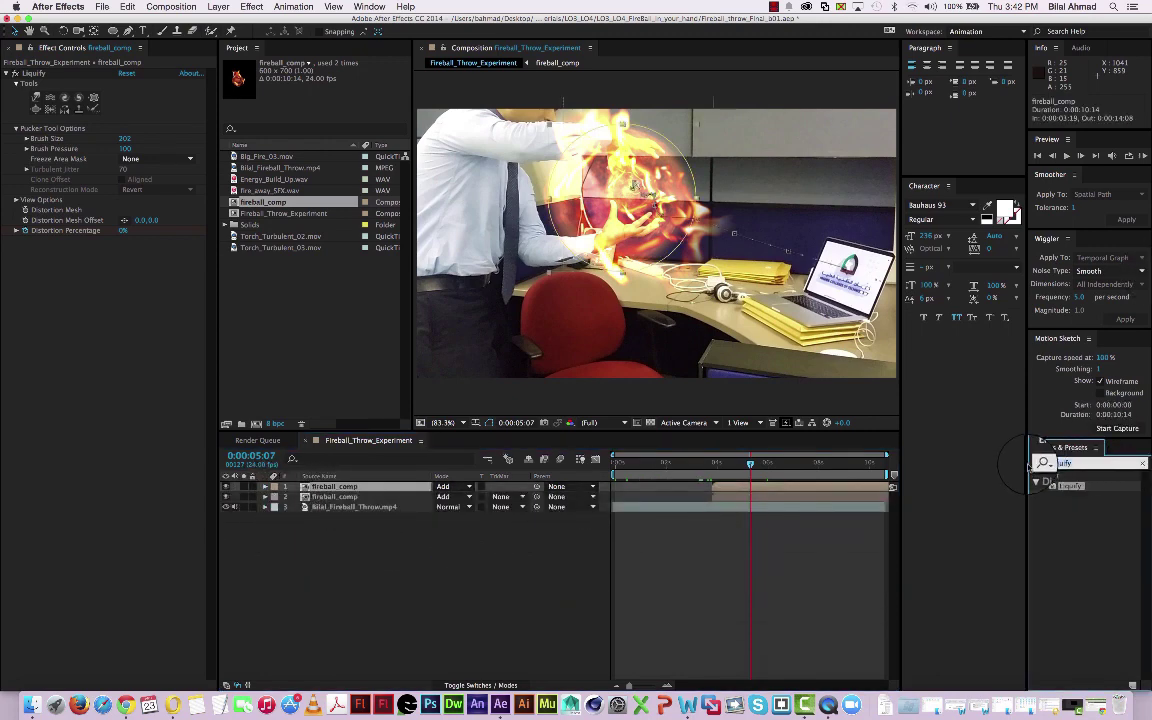
{"action": "type", "text": "fast"}
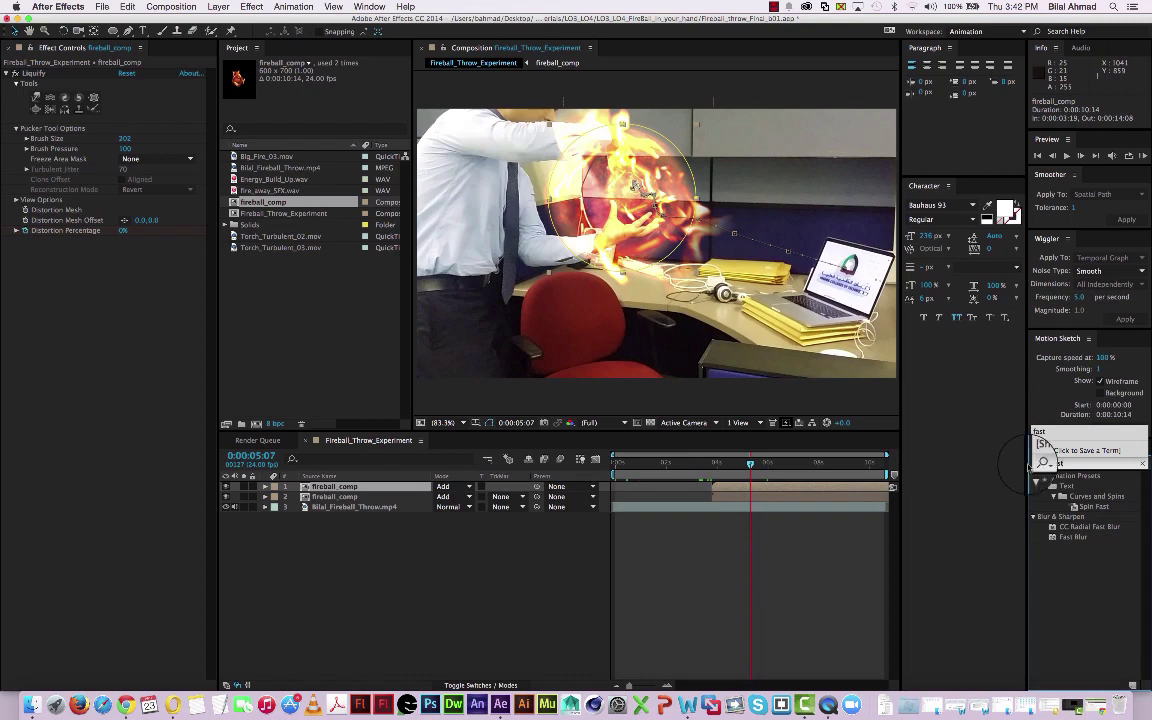
{"action": "left_click_drag", "start_coordinate": [1073, 537], "coordinate": [825, 489]}
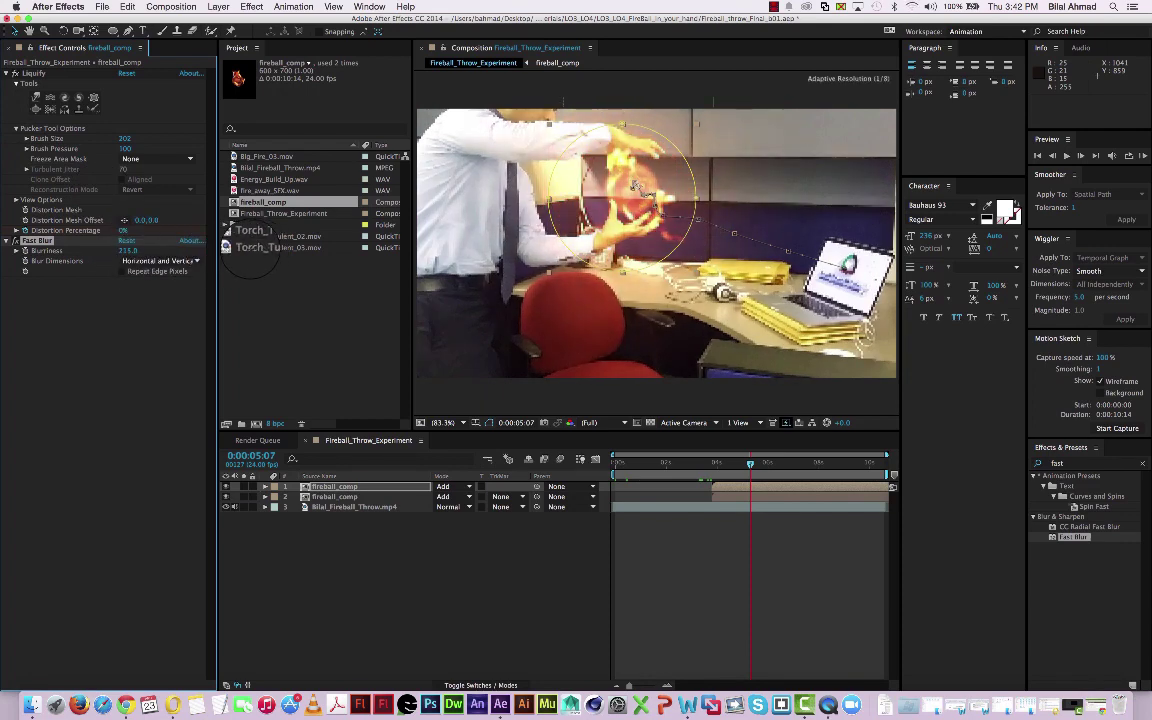
{"action": "left_click_drag", "start_coordinate": [238, 250], "coordinate": [226, 250]}
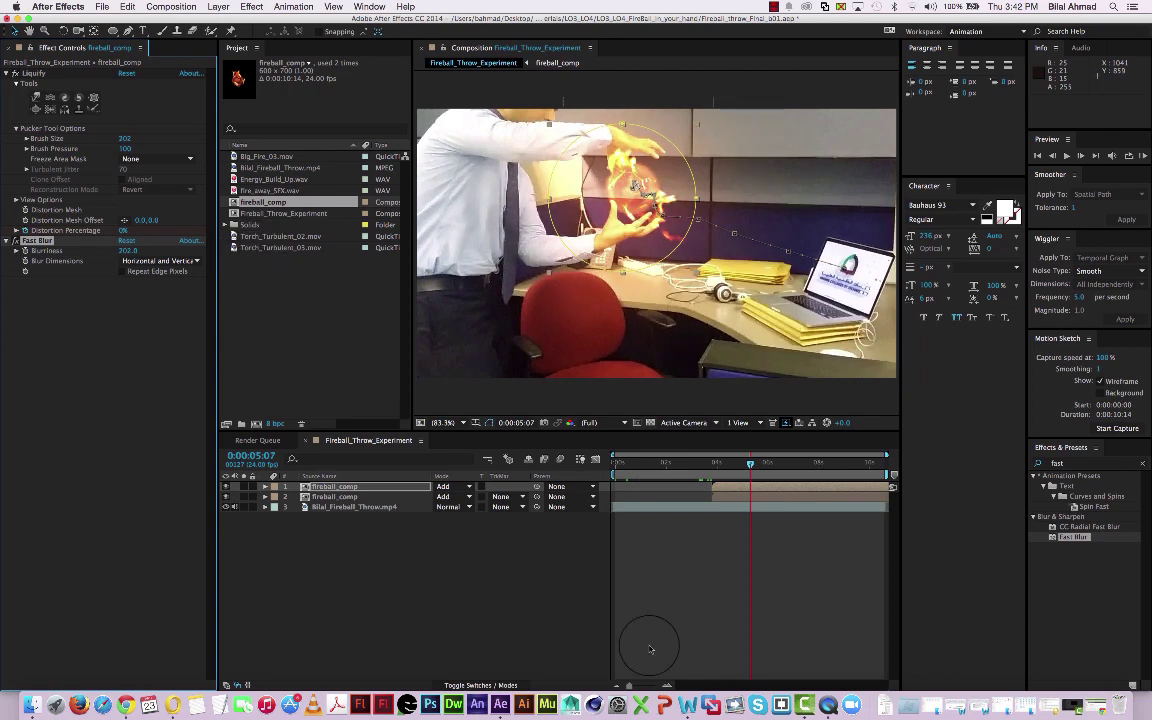
Preview the blurred glow around the fireball from 0:00:04:14 to 0:00:05:23.
{"action": "left_click", "coordinate": [731, 586]}
{"action": "mouse_move", "coordinate": [750, 466]}
{"action": "left_mouse_down"}
{"action": "mouse_move", "coordinate": [707, 468]}
{"action": "mouse_move", "coordinate": [731, 464]}
{"action": "left_mouse_up"}
{"action": "mouse_move", "coordinate": [617, 245]}
{"action": "left_mouse_down"}
{"action": "mouse_move", "coordinate": [695, 240]}
{"action": "mouse_move", "coordinate": [709, 155]}
{"action": "mouse_move", "coordinate": [667, 118]}
{"action": "mouse_move", "coordinate": [590, 125]}
{"action": "mouse_move", "coordinate": [564, 181]}
{"action": "mouse_move", "coordinate": [587, 224]}
{"action": "mouse_move", "coordinate": [647, 250]}
{"action": "mouse_move", "coordinate": [680, 182]}
{"action": "left_mouse_up"}
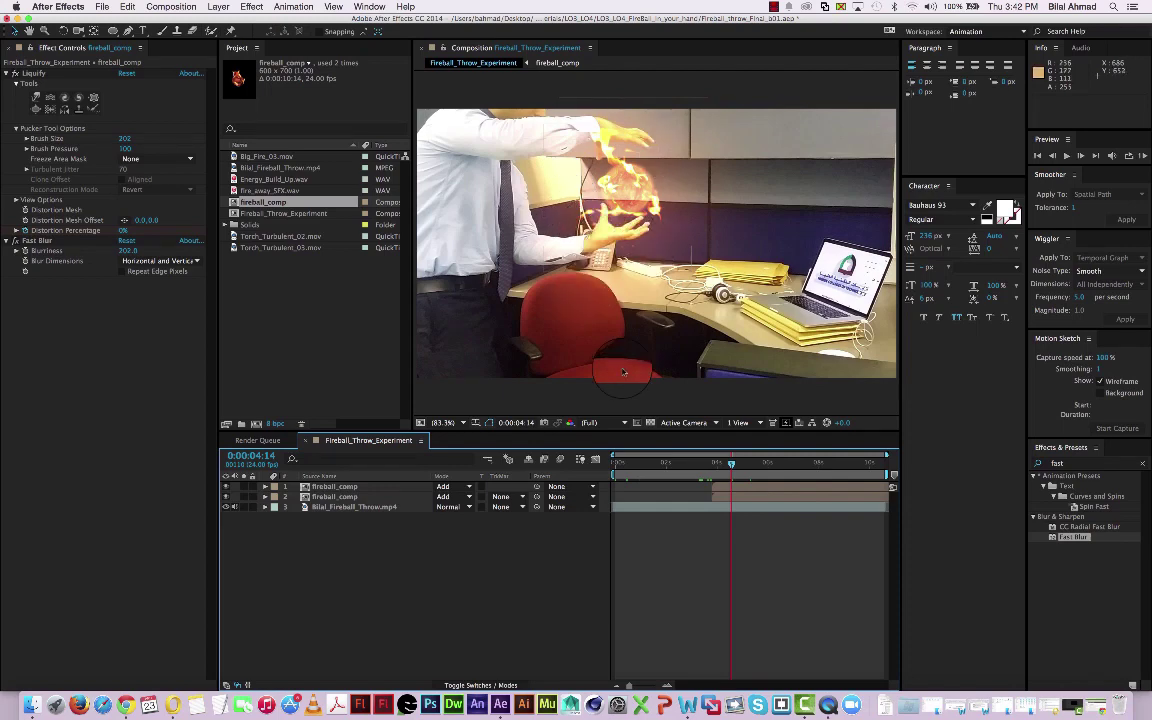
{"action": "key", "text": "space"}
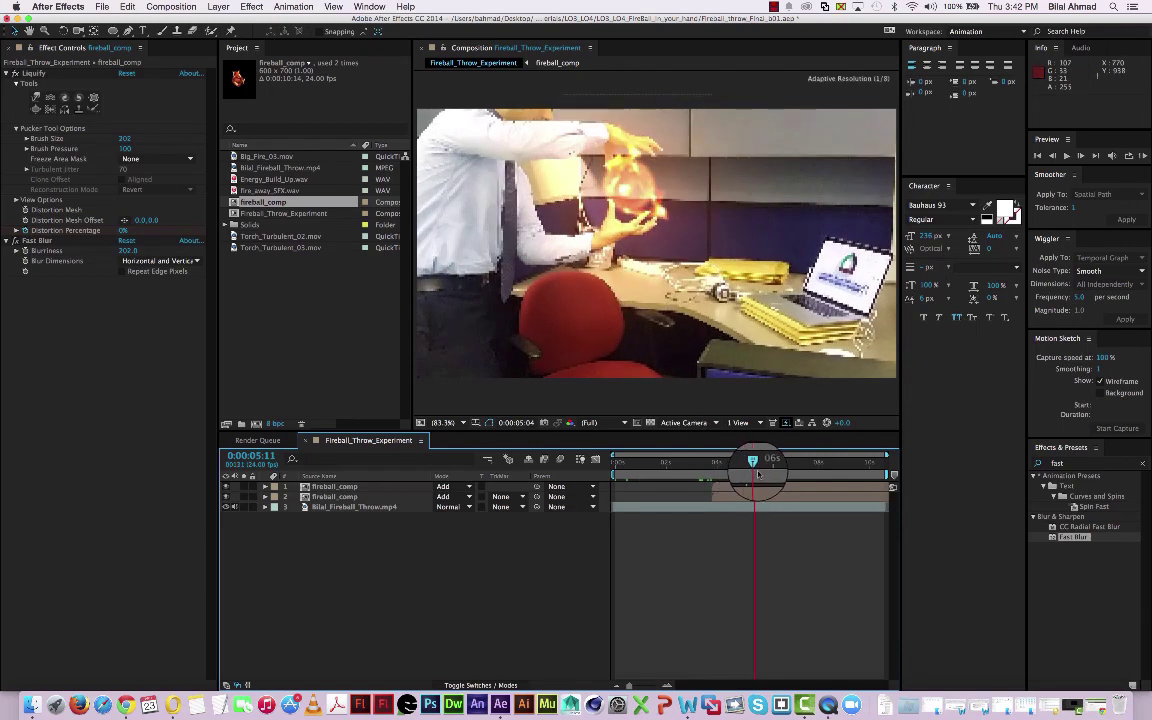
{"action": "key", "text": "space"}
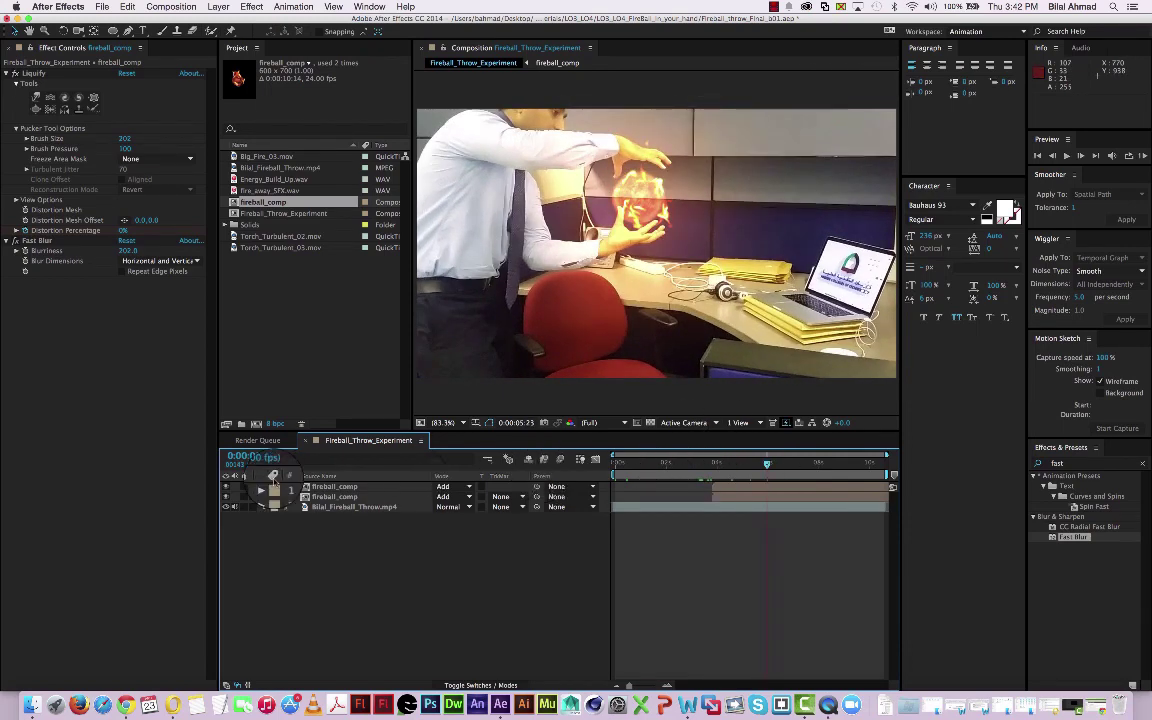
Compare the shot with the top fireball_comp layer hidden and shown, return to 0:00:03:20, and save the project.
{"action": "left_click", "coordinate": [226, 487]}
{"action": "left_click", "coordinate": [226, 488]}
{"action": "left_click", "coordinate": [226, 489]}
{"action": "left_click", "coordinate": [226, 489]}
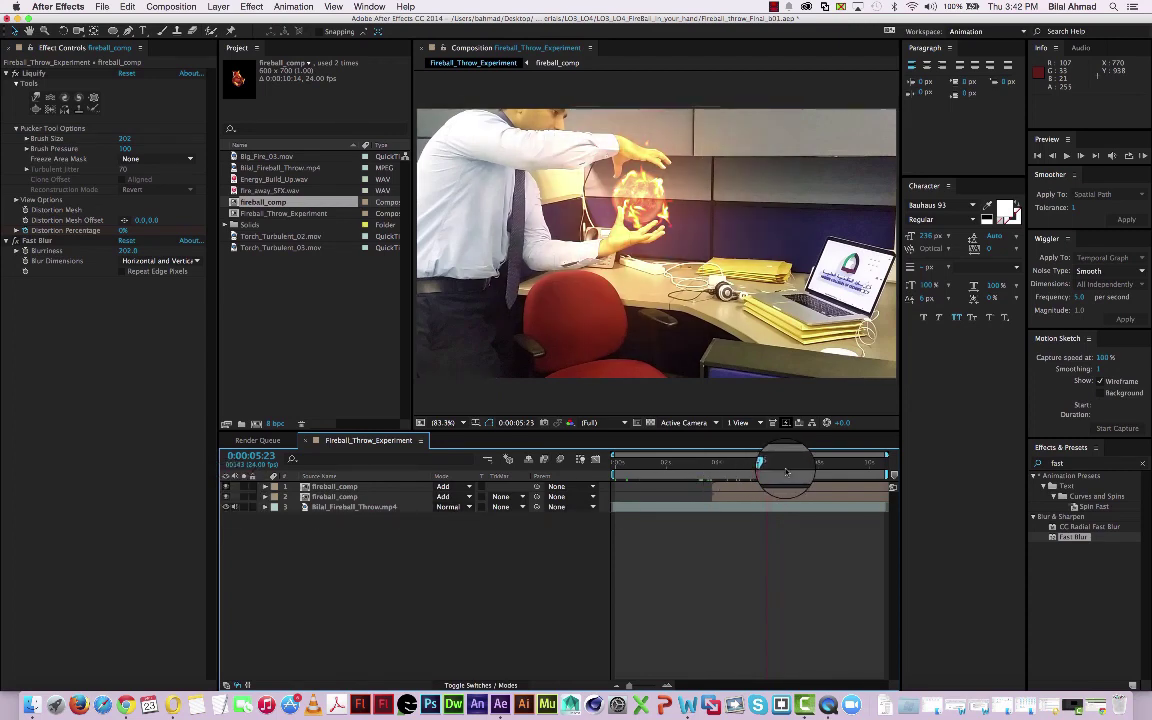
{"action": "left_click_drag", "start_coordinate": [787, 471], "coordinate": [711, 472]}
{"action": "key", "text": "super+s"}
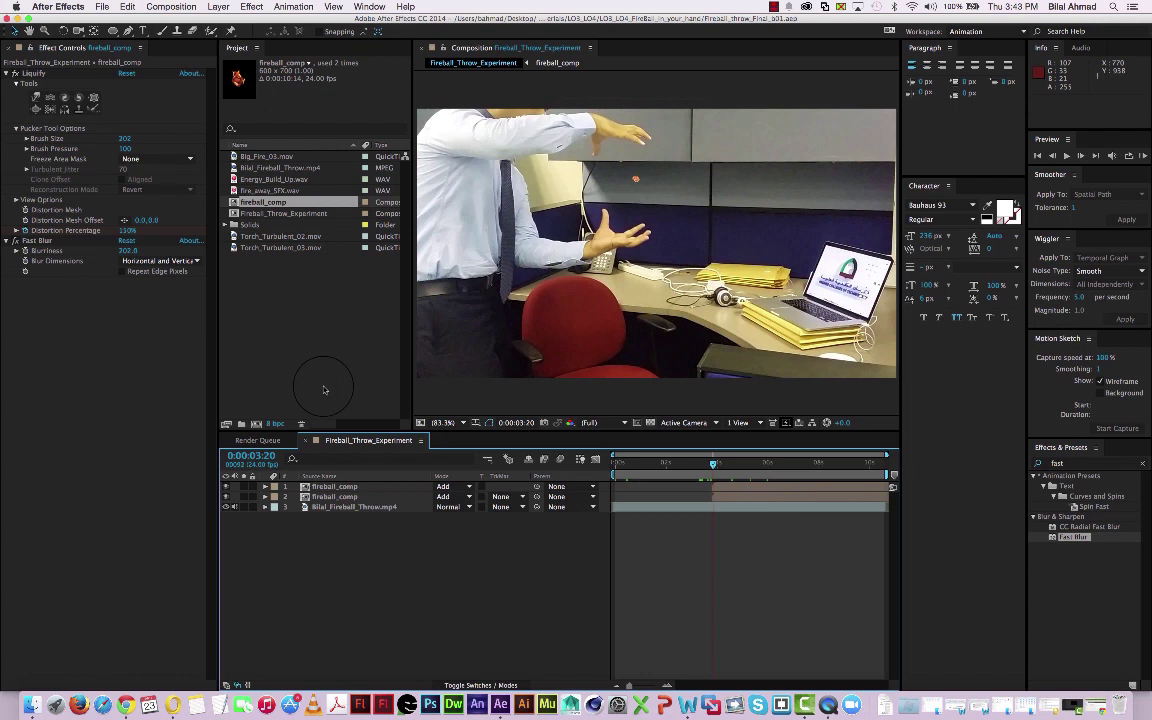
Examine the lower fireball_comp layer's Liquify Distortion Percentage keyframes and the fireball's formation from 0:00:03:20 to 0:00:04:02.
{"action": "left_click", "coordinate": [265, 496]}
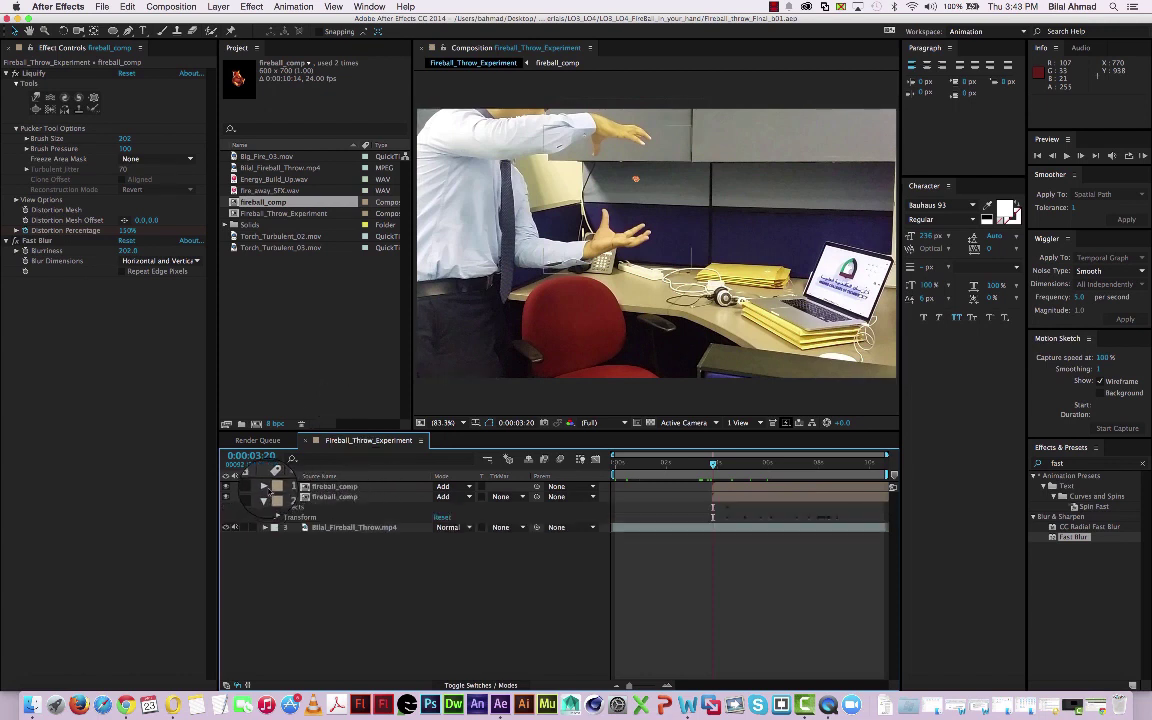
{"action": "left_click", "coordinate": [265, 486]}
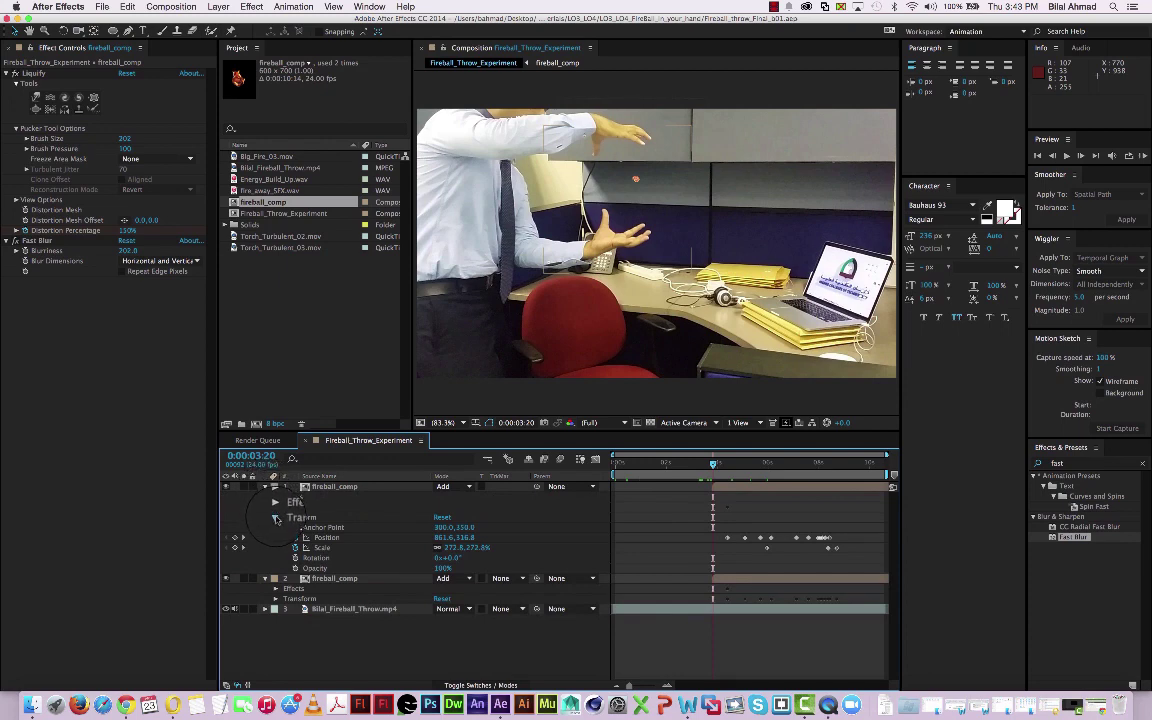
{"action": "left_click", "coordinate": [276, 518]}
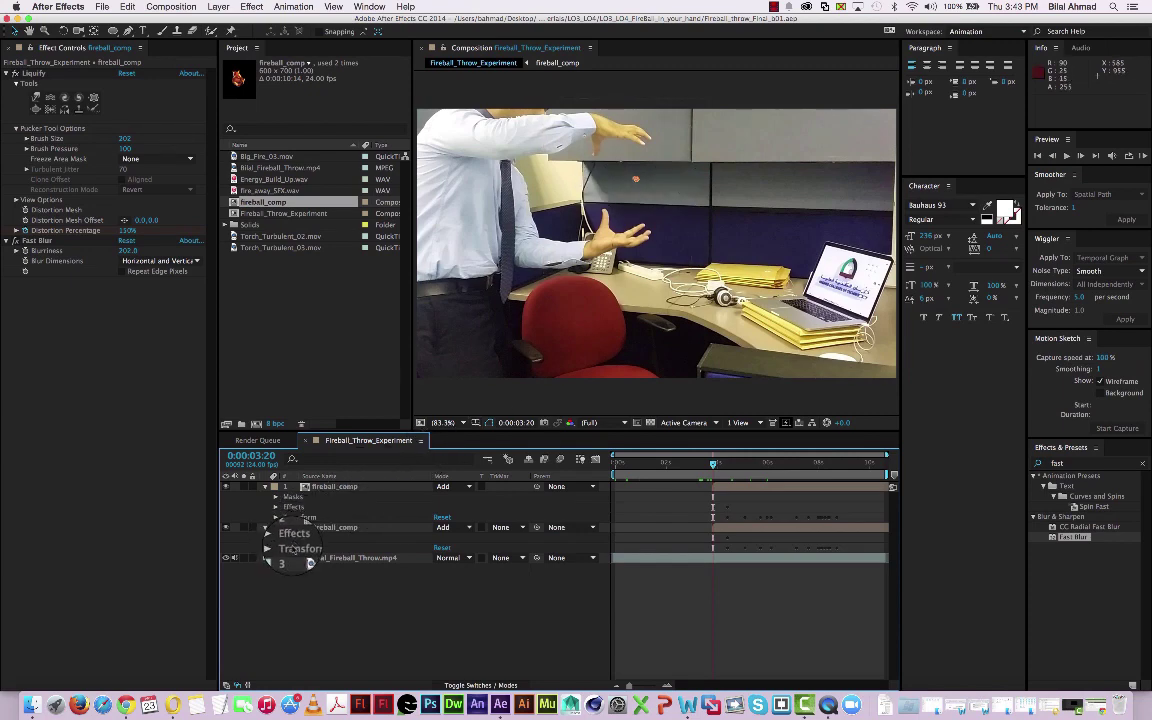
{"action": "left_click", "coordinate": [276, 537]}
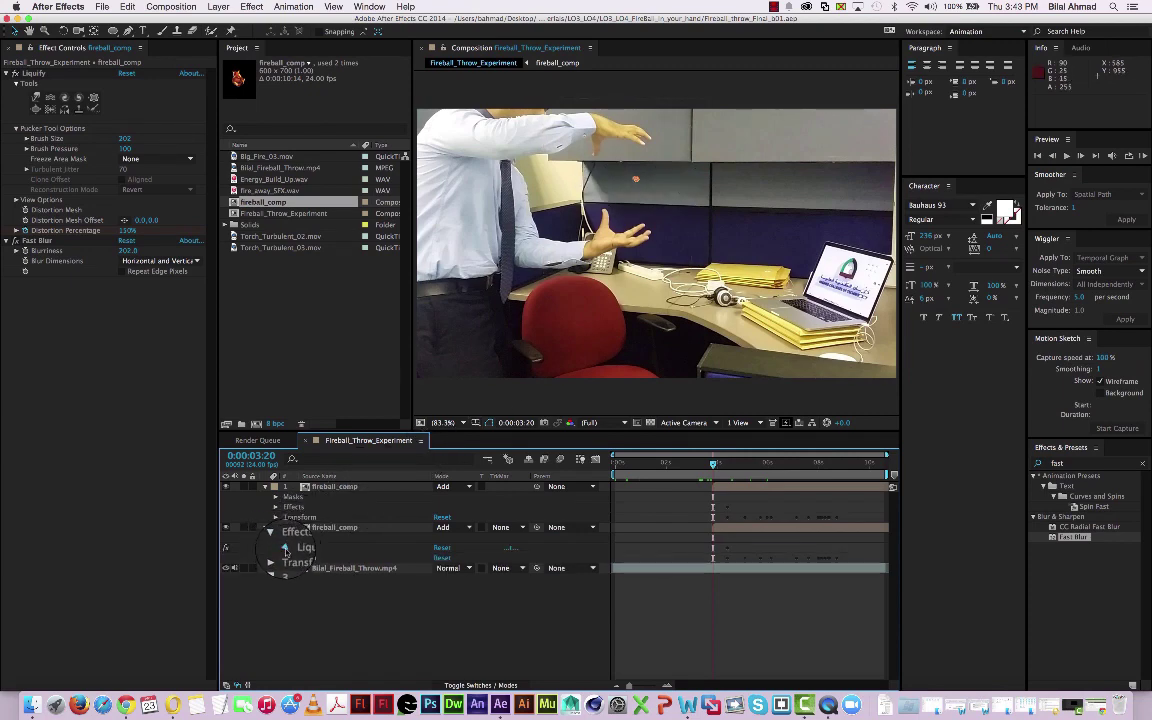
{"action": "left_click", "coordinate": [285, 548]}
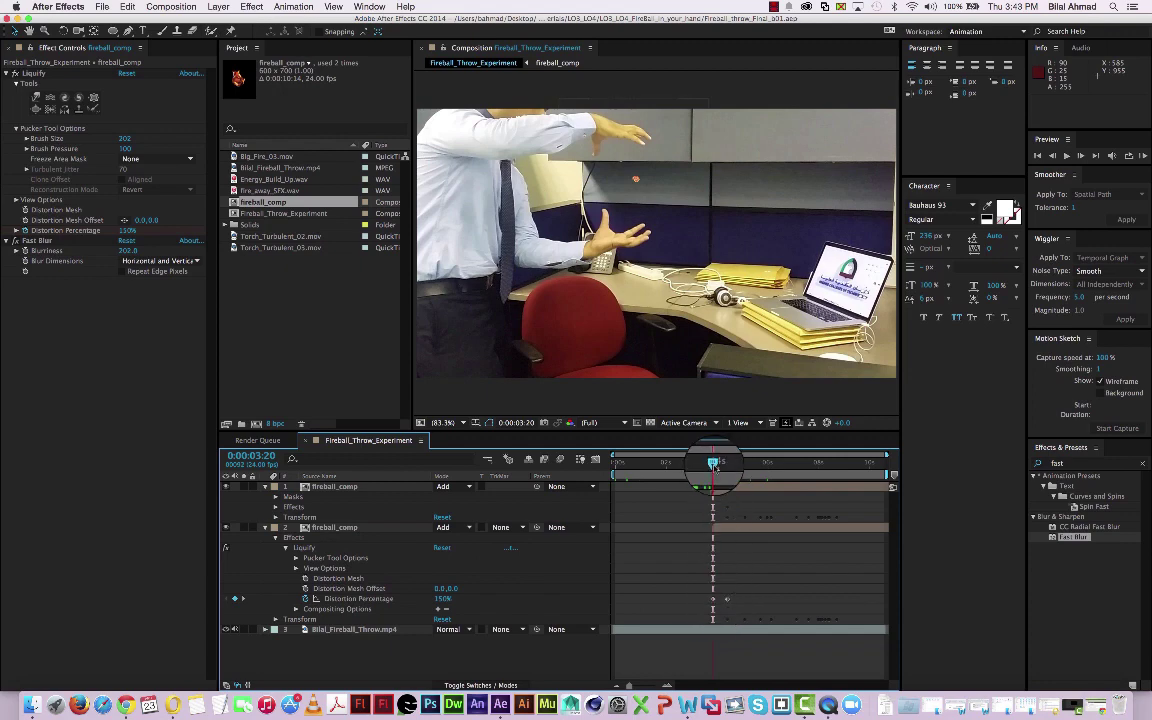
{"action": "mouse_move", "coordinate": [713, 463]}
{"action": "left_mouse_down"}
{"action": "mouse_move", "coordinate": [727, 468]}
{"action": "mouse_move", "coordinate": [718, 465]}
{"action": "left_mouse_up"}
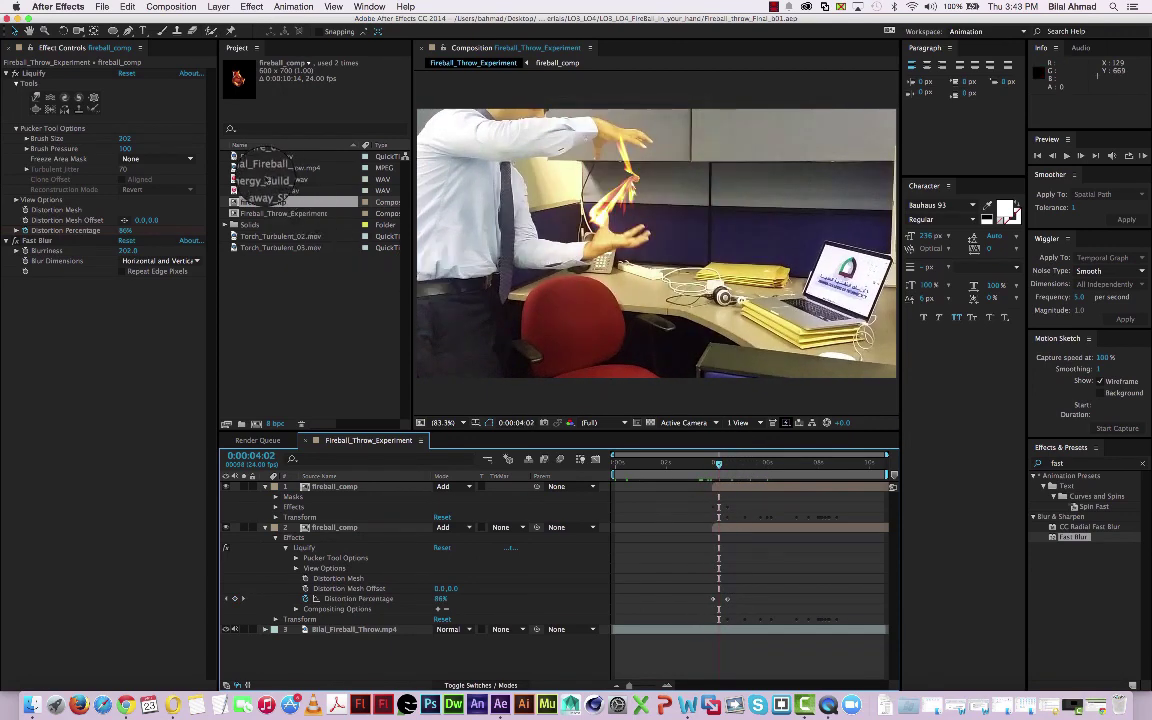
Inspect Energy_Build_Up.wav in its own footage viewer and close the viewer again.
{"action": "left_click_drag", "start_coordinate": [266, 179], "coordinate": [261, 139]}
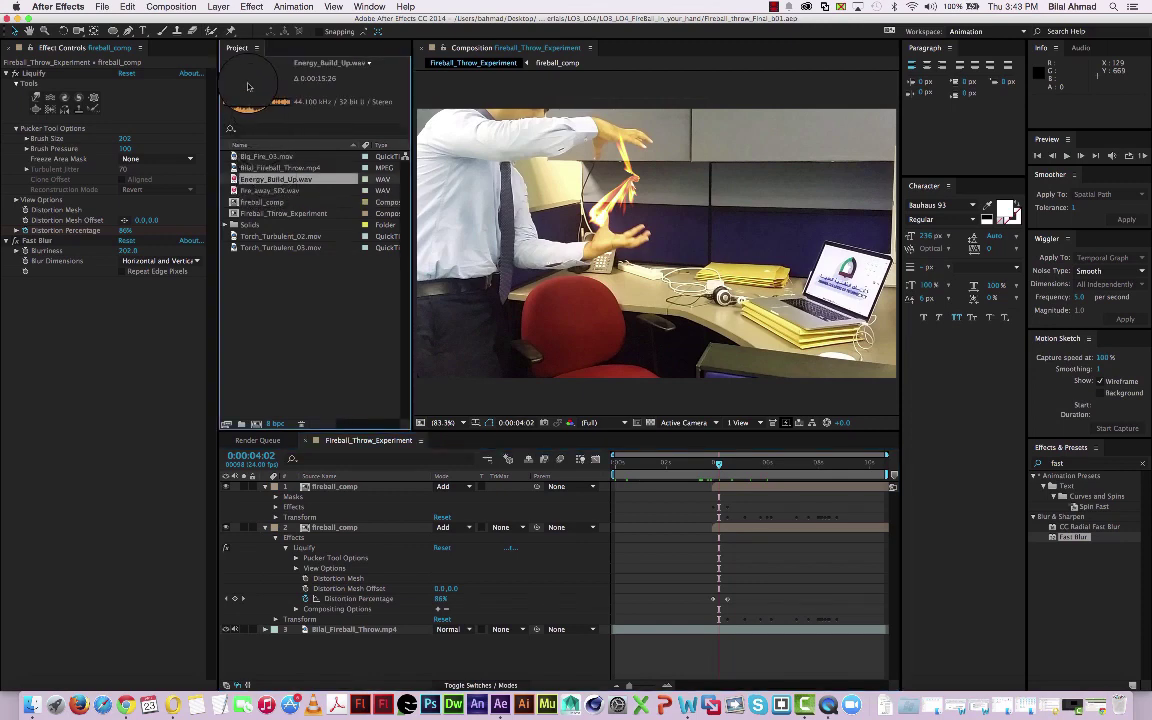
{"action": "left_click_drag", "start_coordinate": [248, 86], "coordinate": [241, 183]}
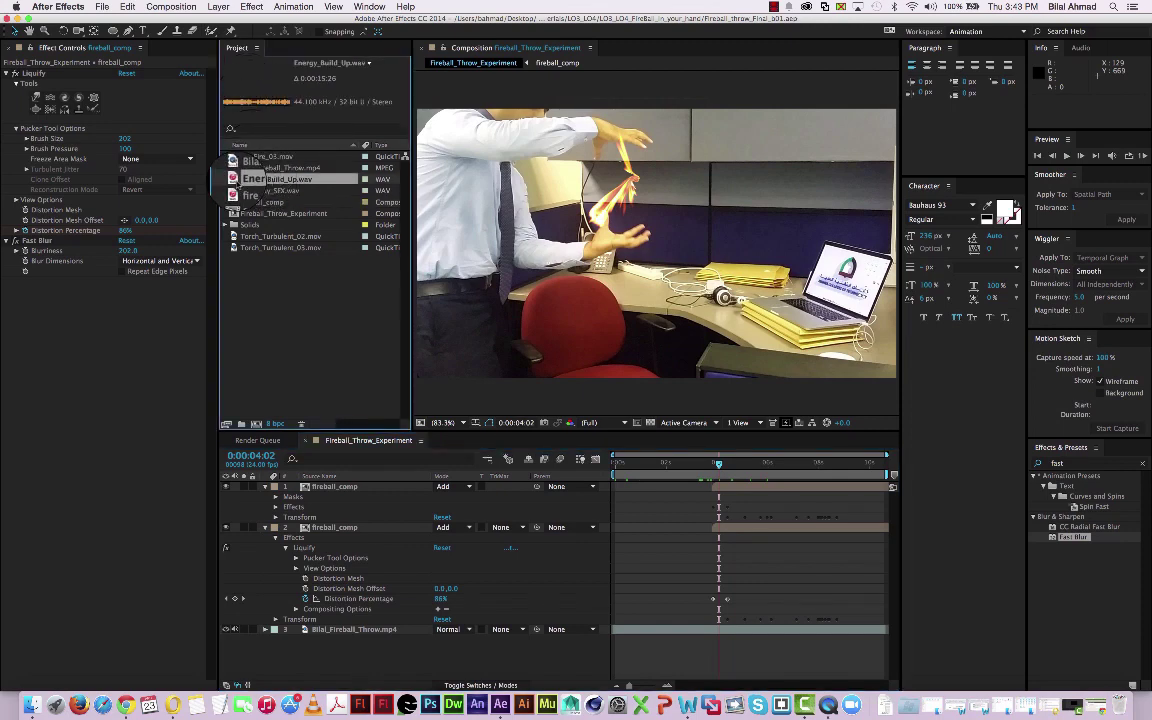
{"action": "double_click", "coordinate": [238, 181]}
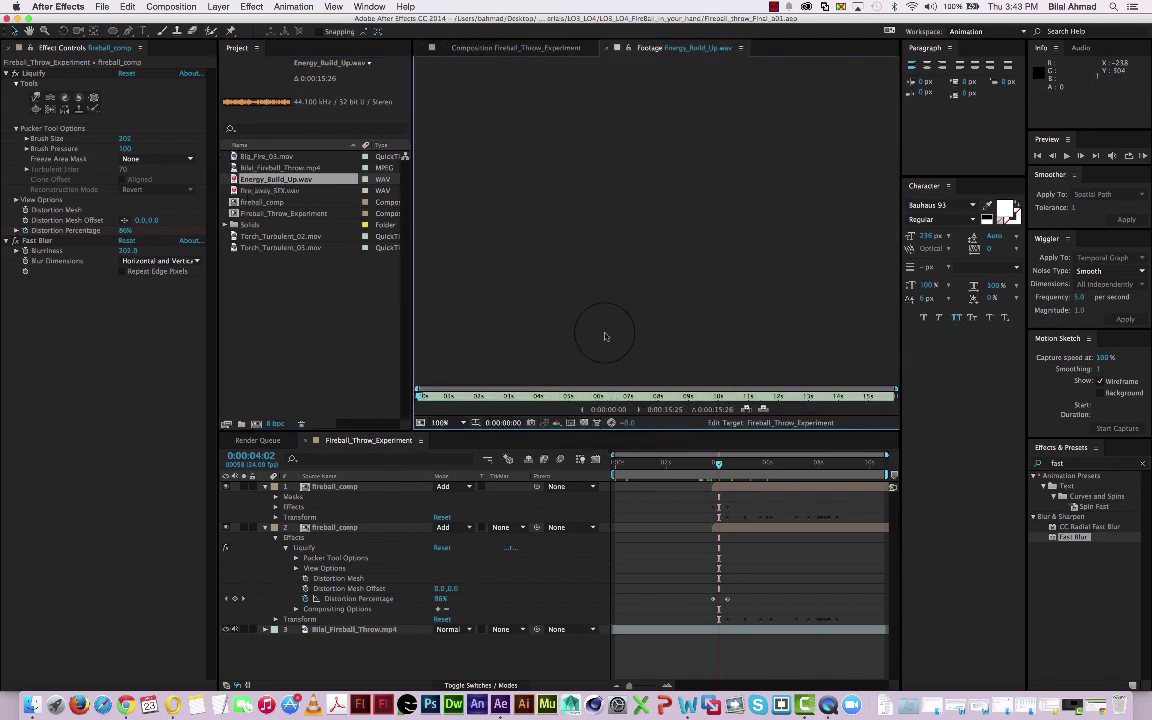
{"action": "left_click", "coordinate": [606, 48]}
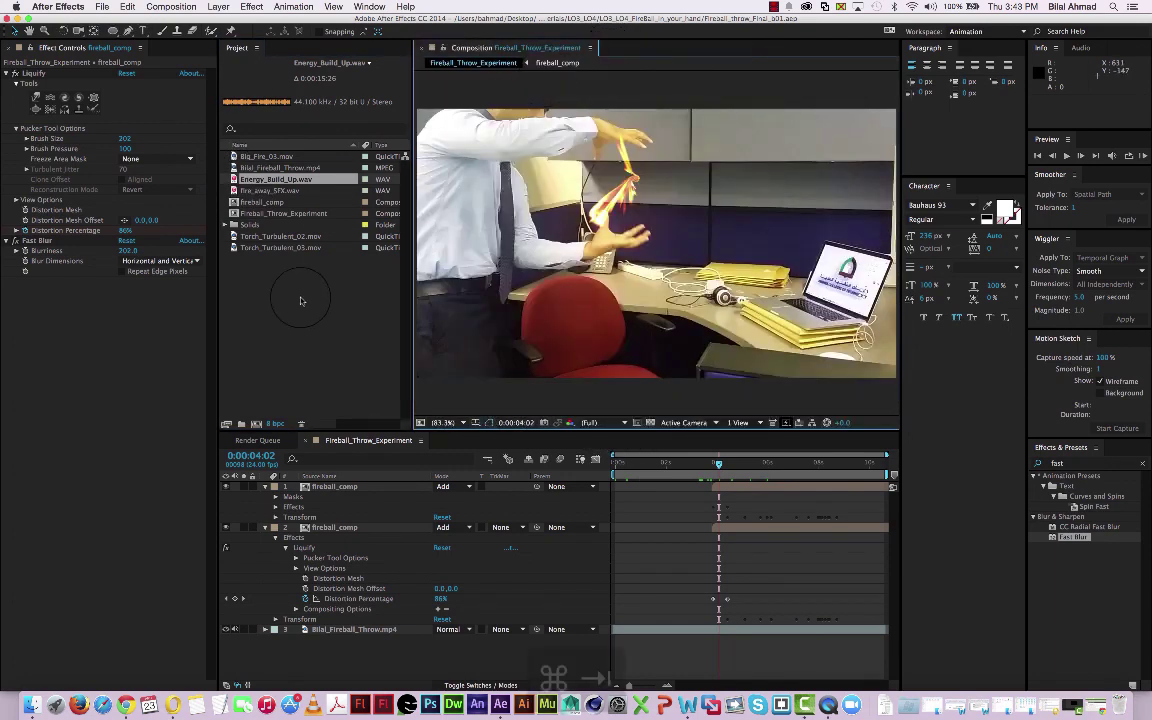
Switch to the project's folder in Finder and listen to Energy_Build_Up.wav and fire_away_SFX.wav.
{"action": "key", "text": "super+Tab"}
{"action": "key", "text": "super+Tab"}
{"action": "key", "text": "super+Tab"}
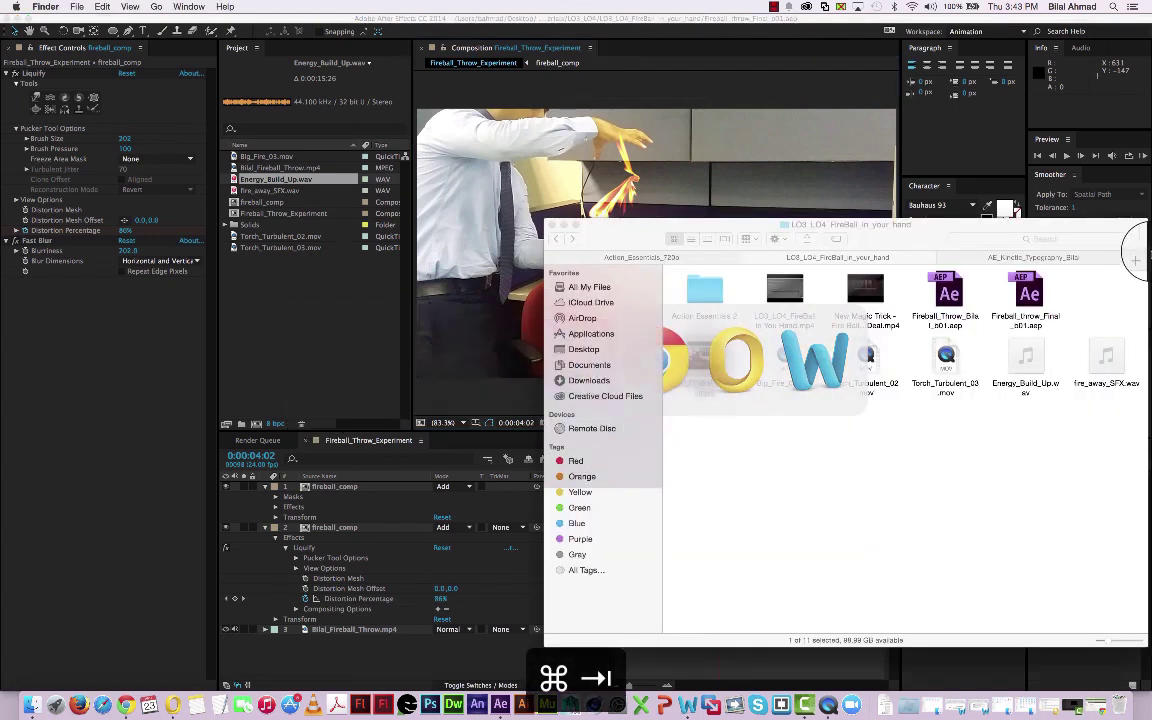
{"action": "left_click", "coordinate": [1025, 360]}
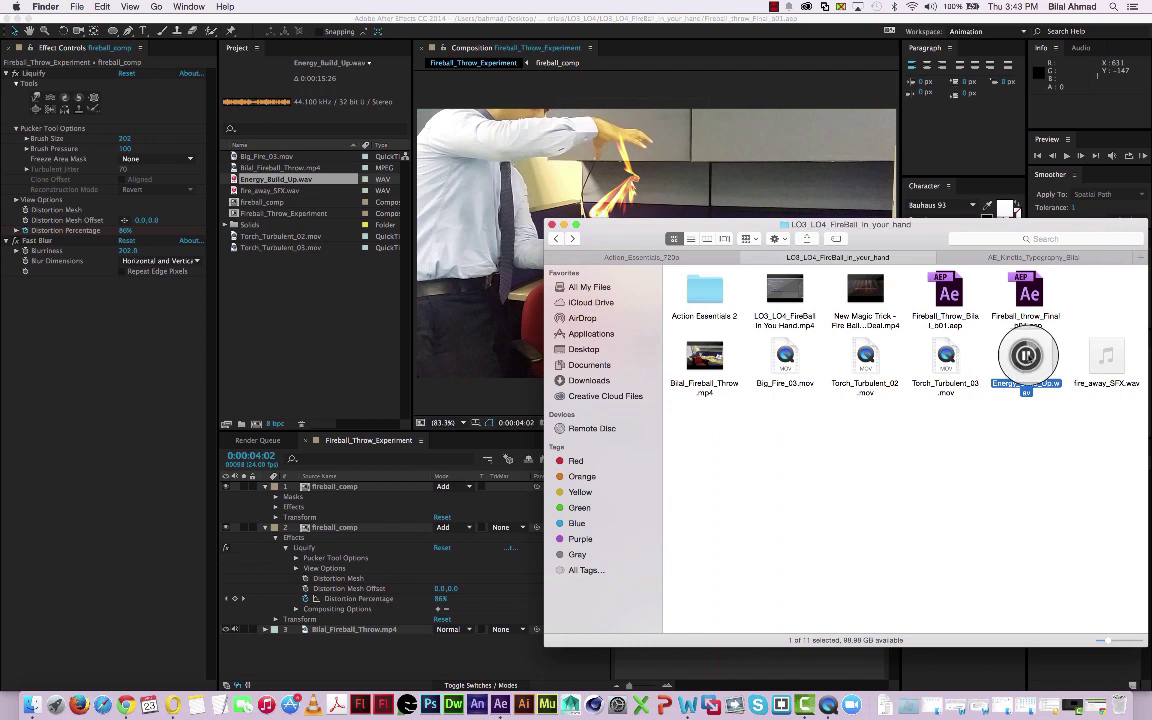
{"action": "left_click", "coordinate": [1105, 358]}
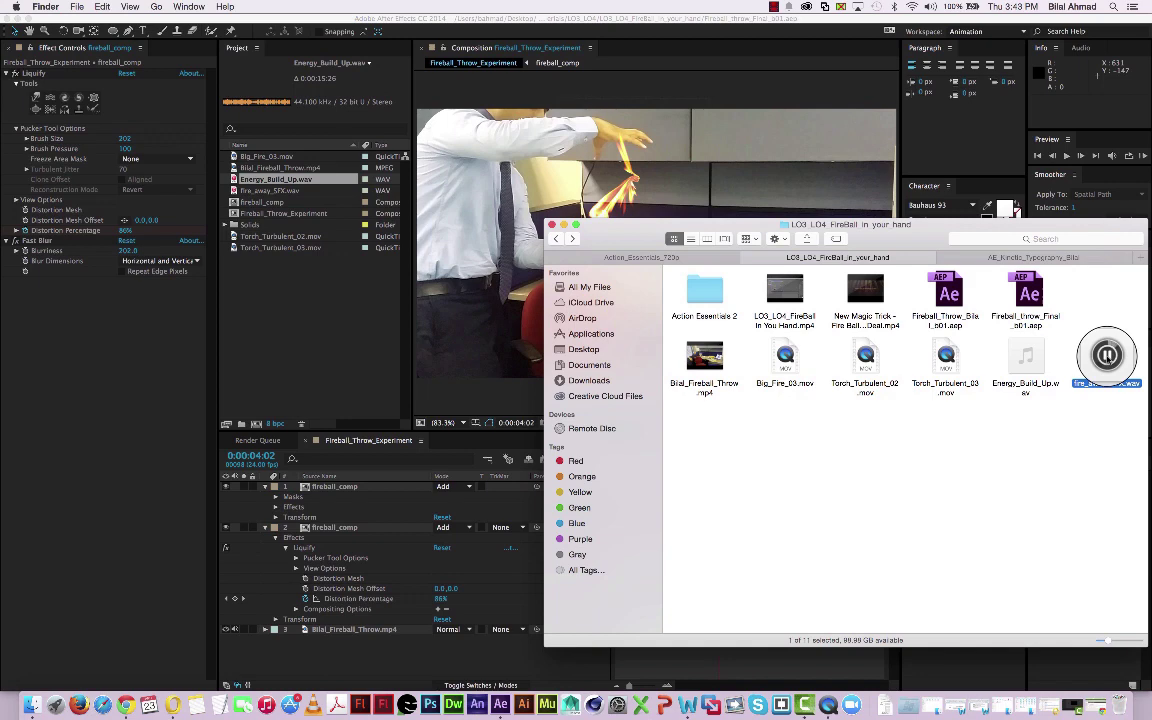
Back in After Effects, add Energy_Build_Up.wav to the timeline directly above the live-action video layer and mute the video layer's audio.
{"action": "left_click_drag", "start_coordinate": [1107, 357], "coordinate": [362, 440]}
{"action": "left_click_drag", "start_coordinate": [262, 198], "coordinate": [271, 289]}
{"action": "left_click_drag", "start_coordinate": [303, 460], "coordinate": [303, 615]}
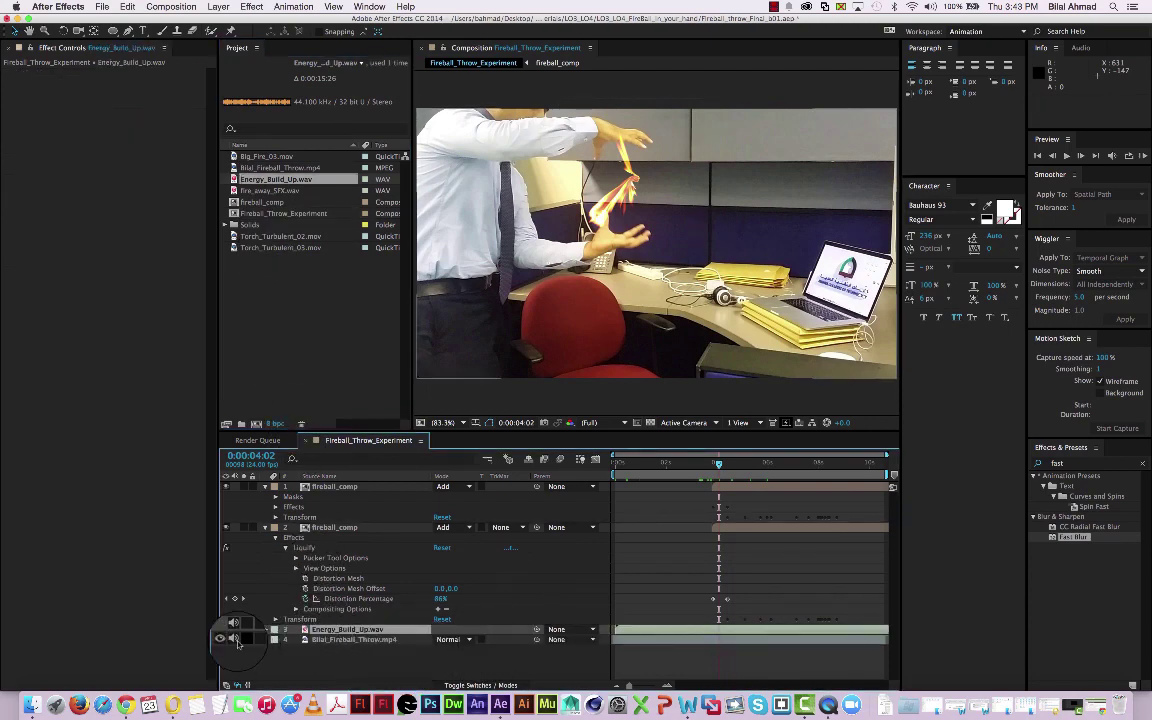
{"action": "left_click", "coordinate": [241, 641]}
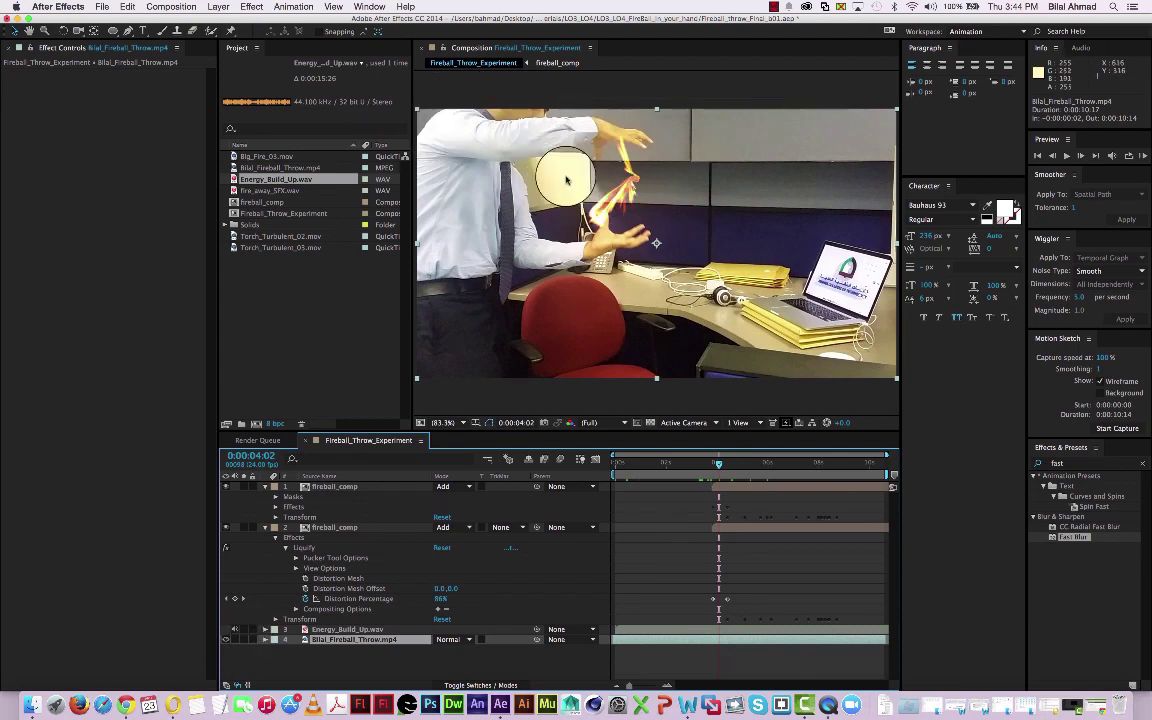
{"action": "left_click", "coordinate": [773, 7]}
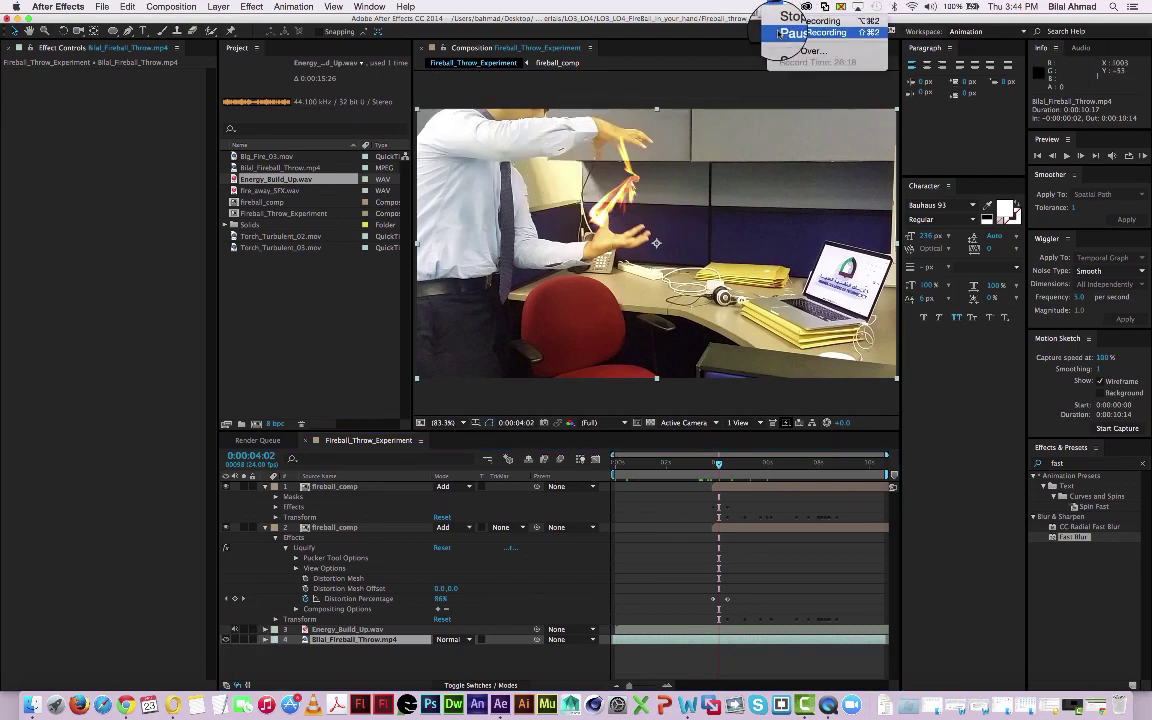
{"action": "left_click", "coordinate": [779, 35]}
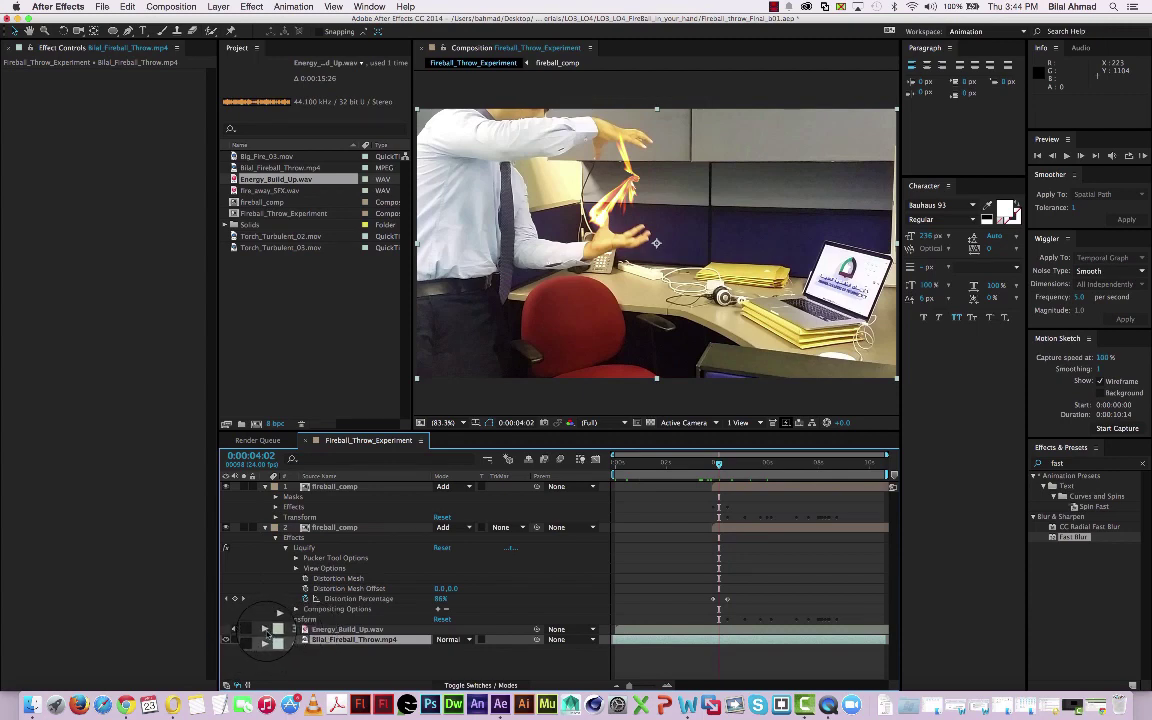
Show the Energy_Build_Up.wav layer's audio waveform and preview its sound from 0:00:00:00.
{"action": "left_click", "coordinate": [264, 629]}
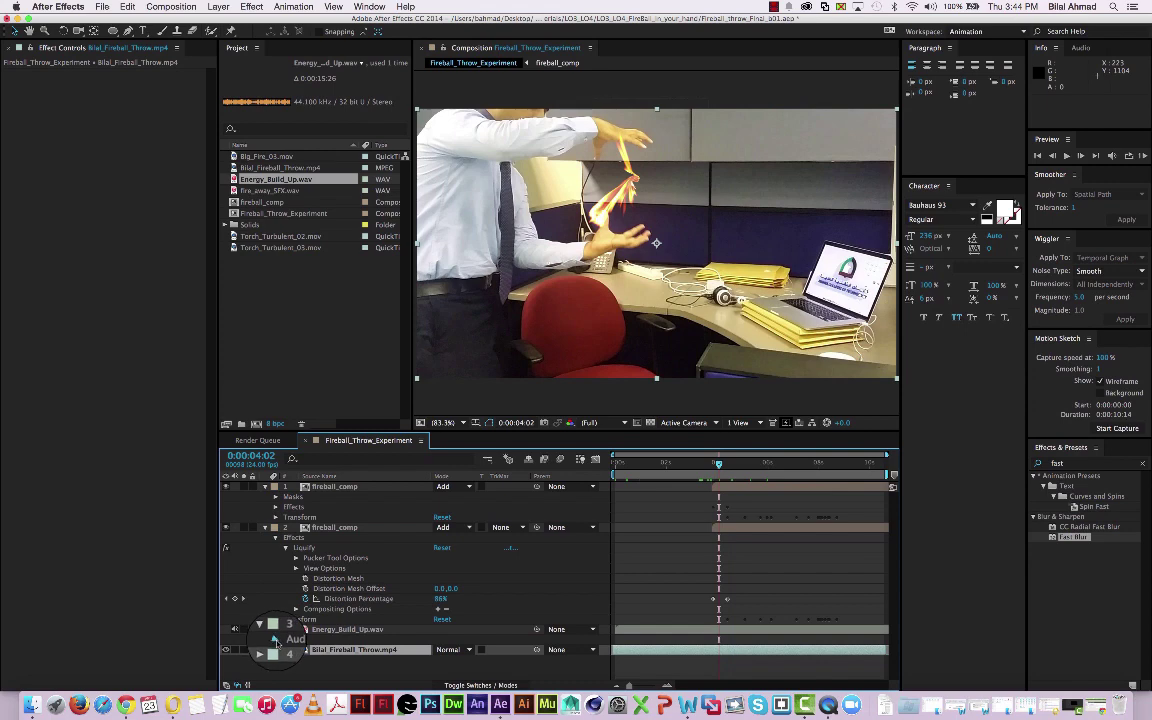
{"action": "left_click", "coordinate": [275, 639]}
{"action": "left_click", "coordinate": [286, 661]}
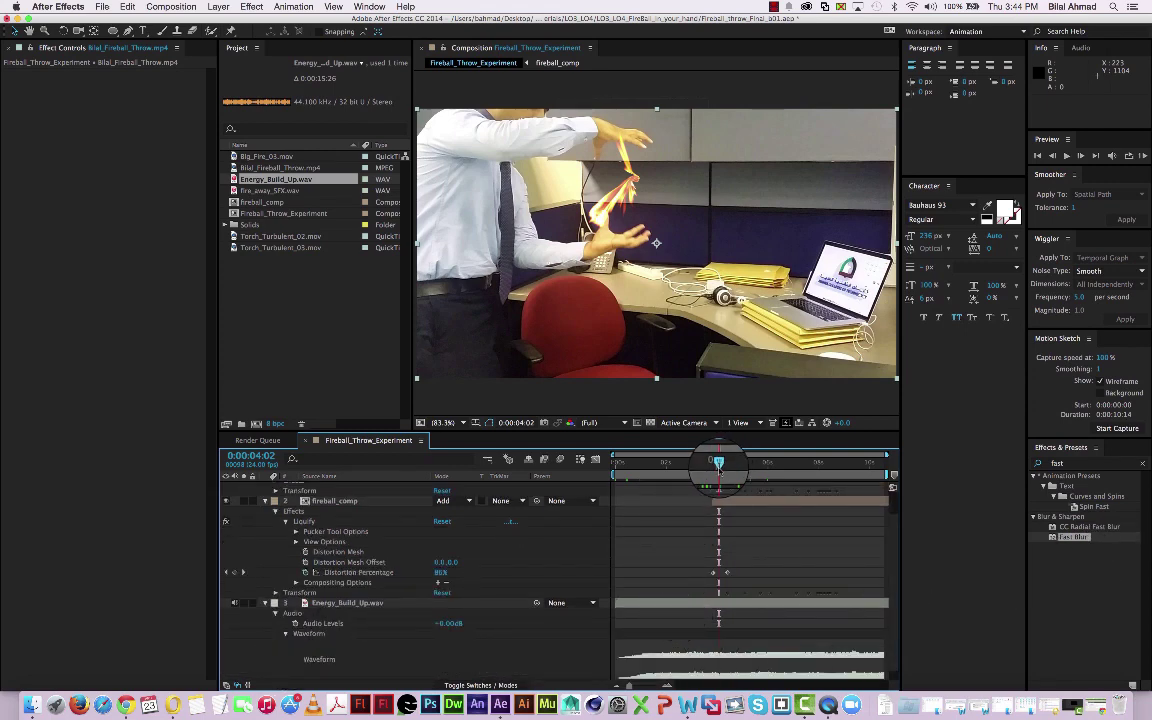
{"action": "left_click_drag", "start_coordinate": [718, 462], "coordinate": [550, 420]}
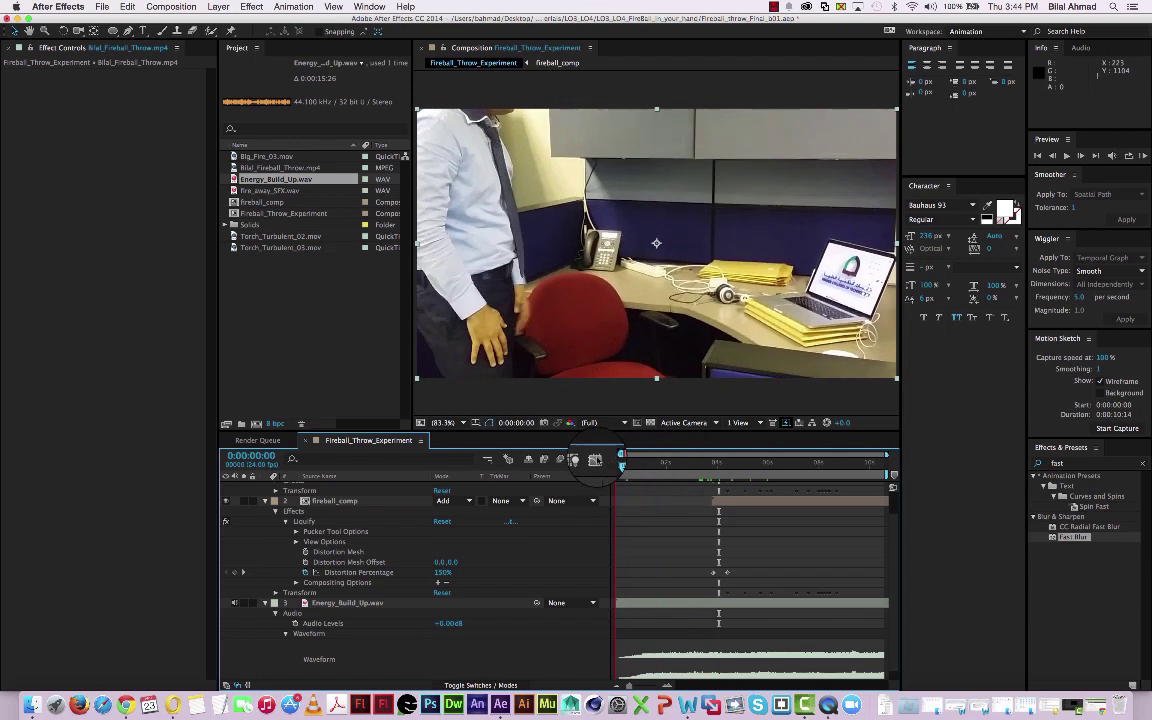
{"action": "left_click", "coordinate": [676, 600]}
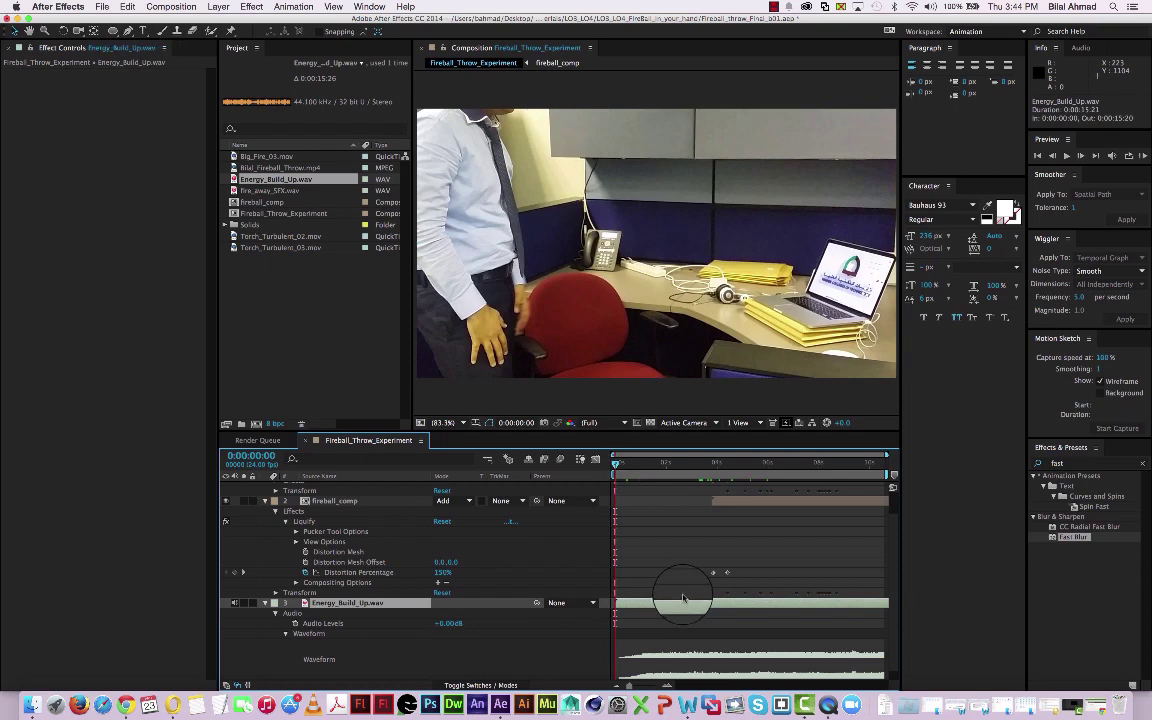
{"action": "key", "text": "ctrl+period"}
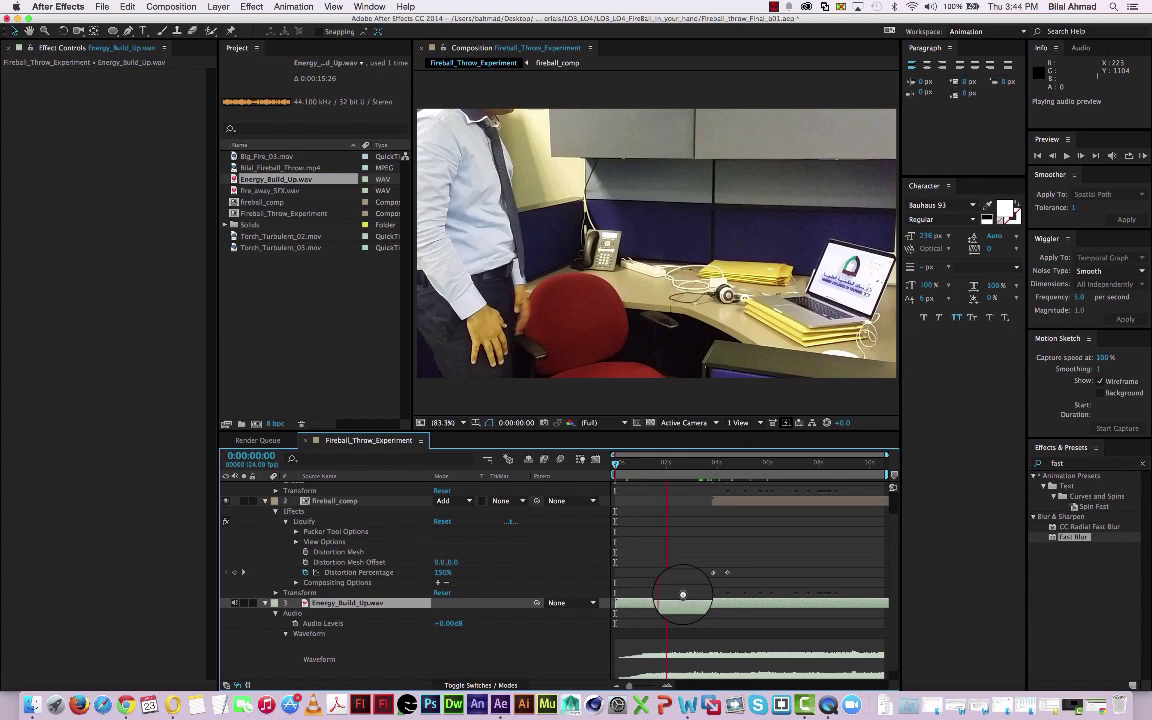
Position and trim the Energy_Build_Up.wav layer so it runs from 0:00:03:16 to 0:00:07:11.
{"action": "left_click_drag", "start_coordinate": [658, 604], "coordinate": [711, 608]}
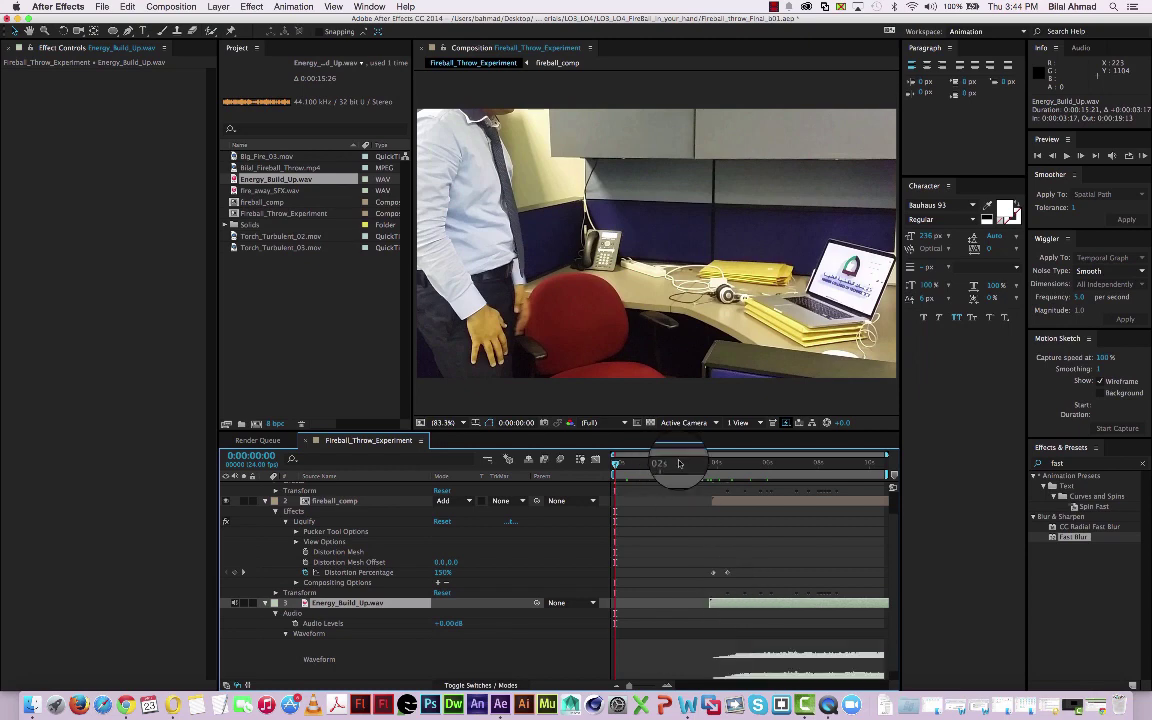
{"action": "left_click", "coordinate": [712, 468]}
{"action": "left_click_drag", "start_coordinate": [713, 474], "coordinate": [815, 610]}
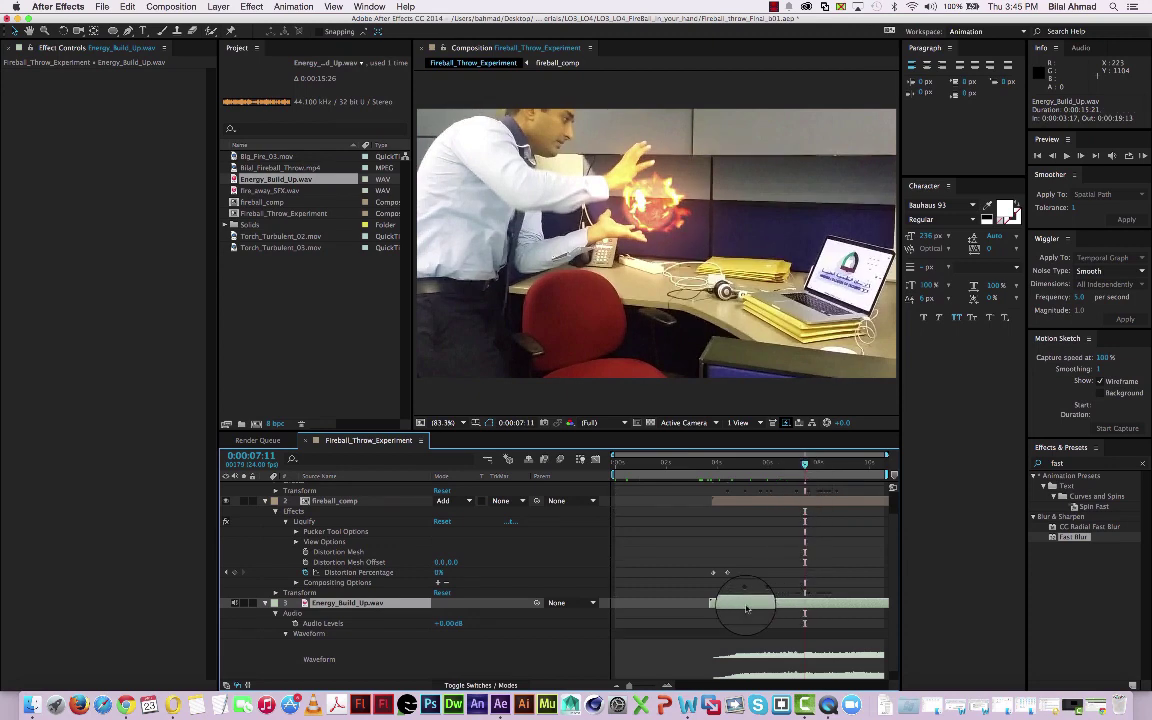
{"action": "left_click_drag", "start_coordinate": [739, 608], "coordinate": [639, 605]}
{"action": "left_click_drag", "start_coordinate": [864, 607], "coordinate": [697, 602]}
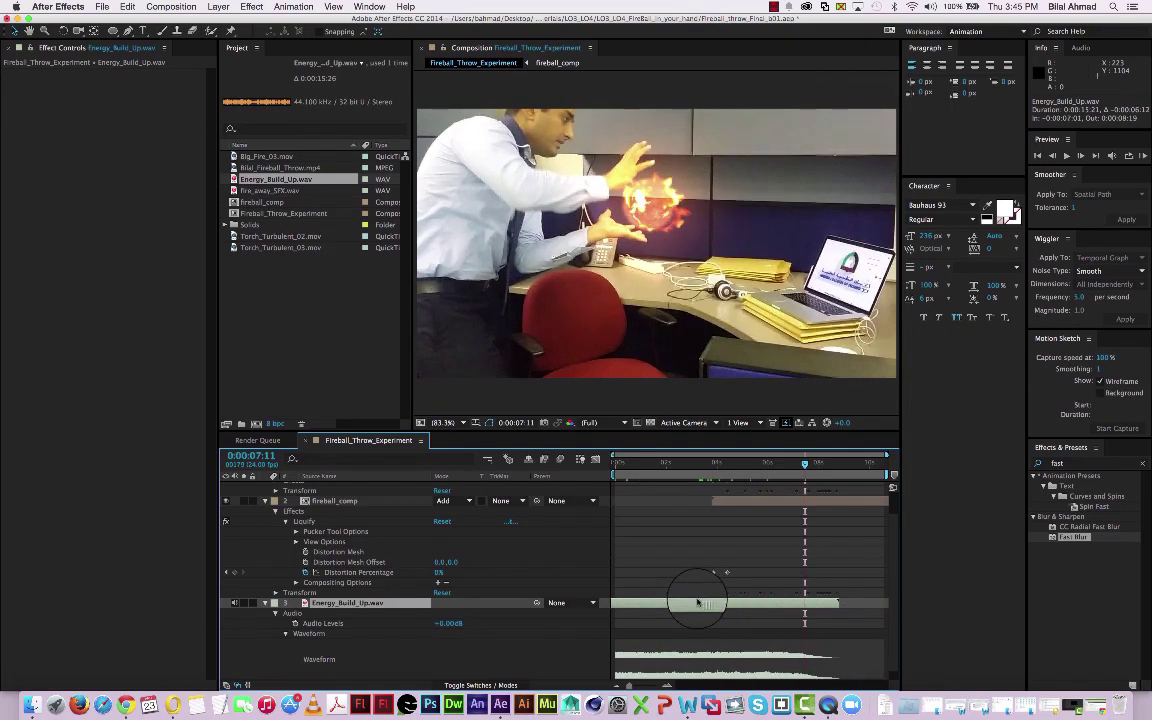
{"action": "mouse_move", "coordinate": [836, 602]}
{"action": "left_mouse_down"}
{"action": "mouse_move", "coordinate": [640, 607]}
{"action": "mouse_move", "coordinate": [845, 607]}
{"action": "left_mouse_up"}
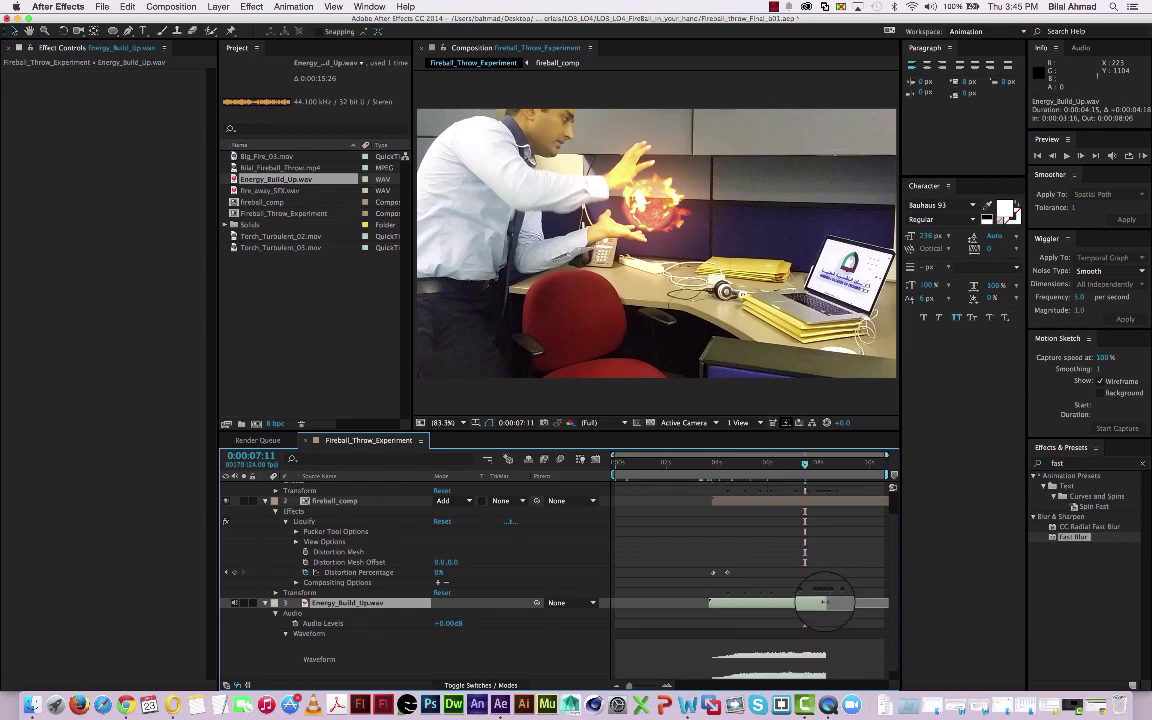
{"action": "left_click_drag", "start_coordinate": [803, 603], "coordinate": [805, 603]}
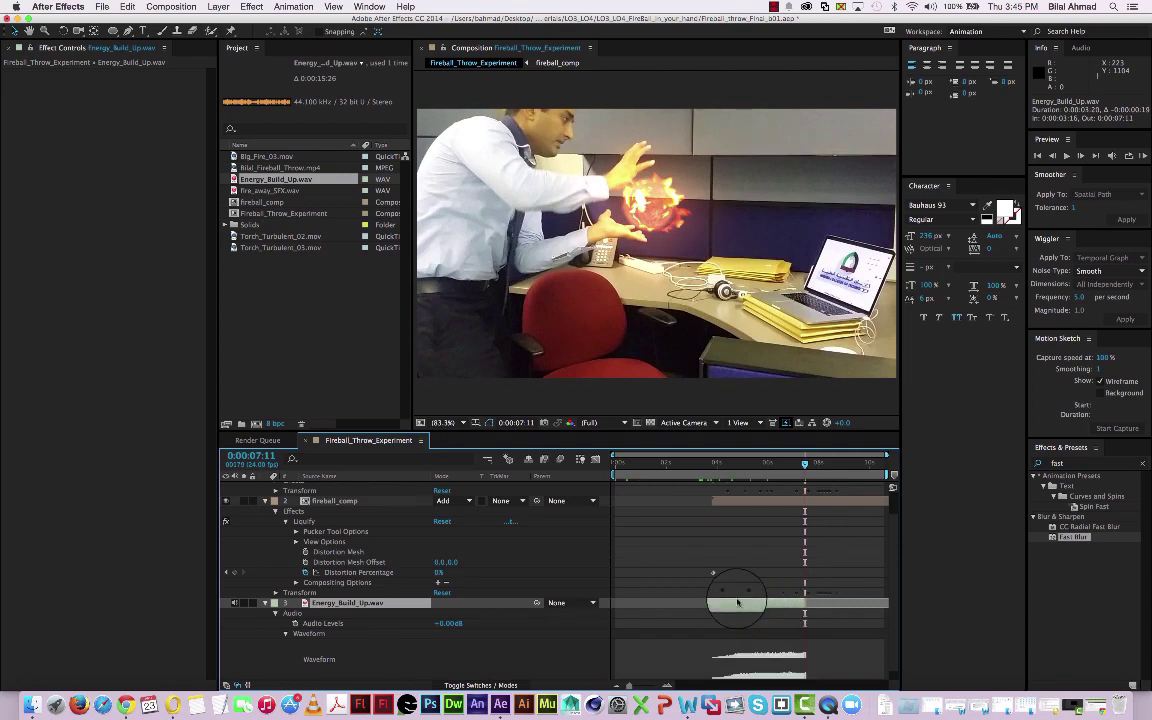
Check the shot around the sound's start, stop at 0:00:03:17, and collapse the Energy_Build_Up.wav layer.
{"action": "mouse_move", "coordinate": [721, 464]}
{"action": "left_mouse_down"}
{"action": "mouse_move", "coordinate": [700, 467]}
{"action": "mouse_move", "coordinate": [762, 480]}
{"action": "mouse_move", "coordinate": [708, 480]}
{"action": "left_mouse_up"}
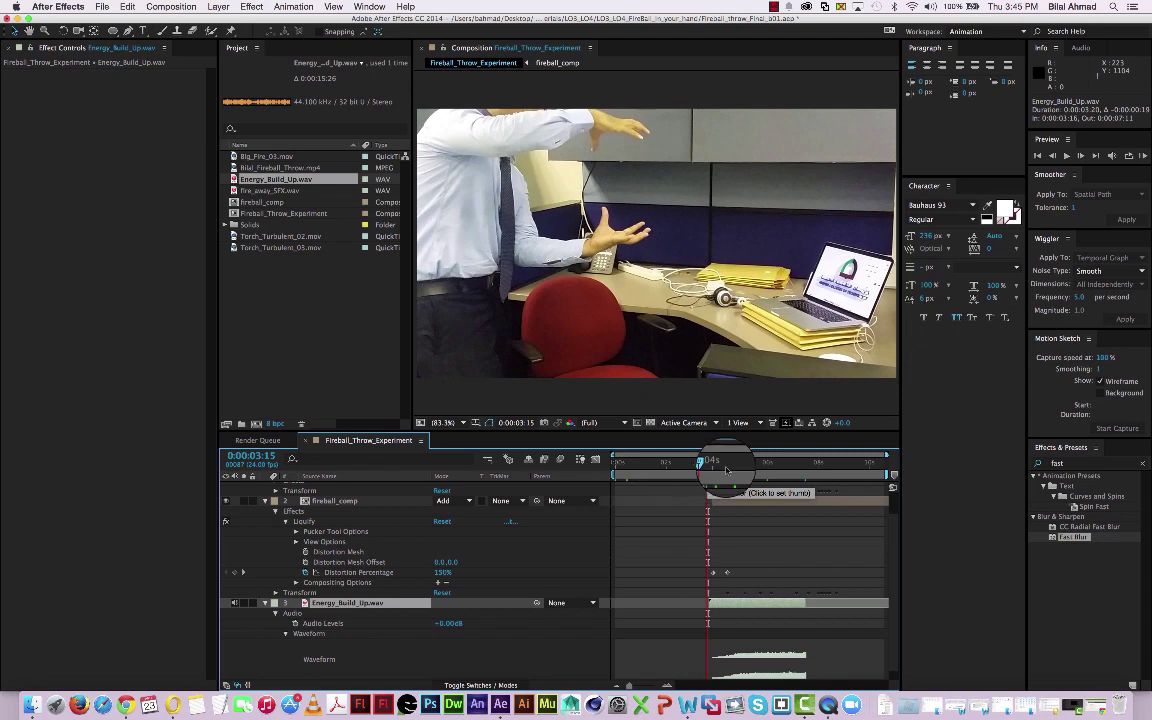
{"action": "mouse_move", "coordinate": [707, 465]}
{"action": "left_mouse_down"}
{"action": "mouse_move", "coordinate": [795, 483]}
{"action": "mouse_move", "coordinate": [709, 480]}
{"action": "left_mouse_up"}
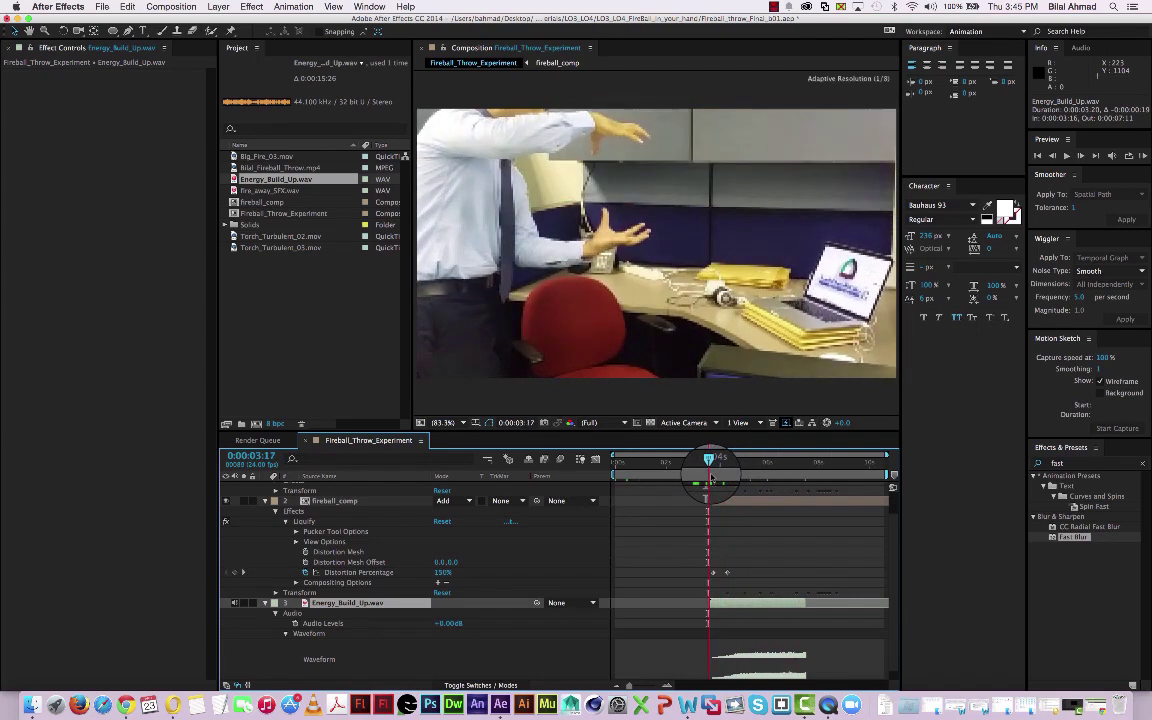
{"action": "left_click", "coordinate": [265, 604]}
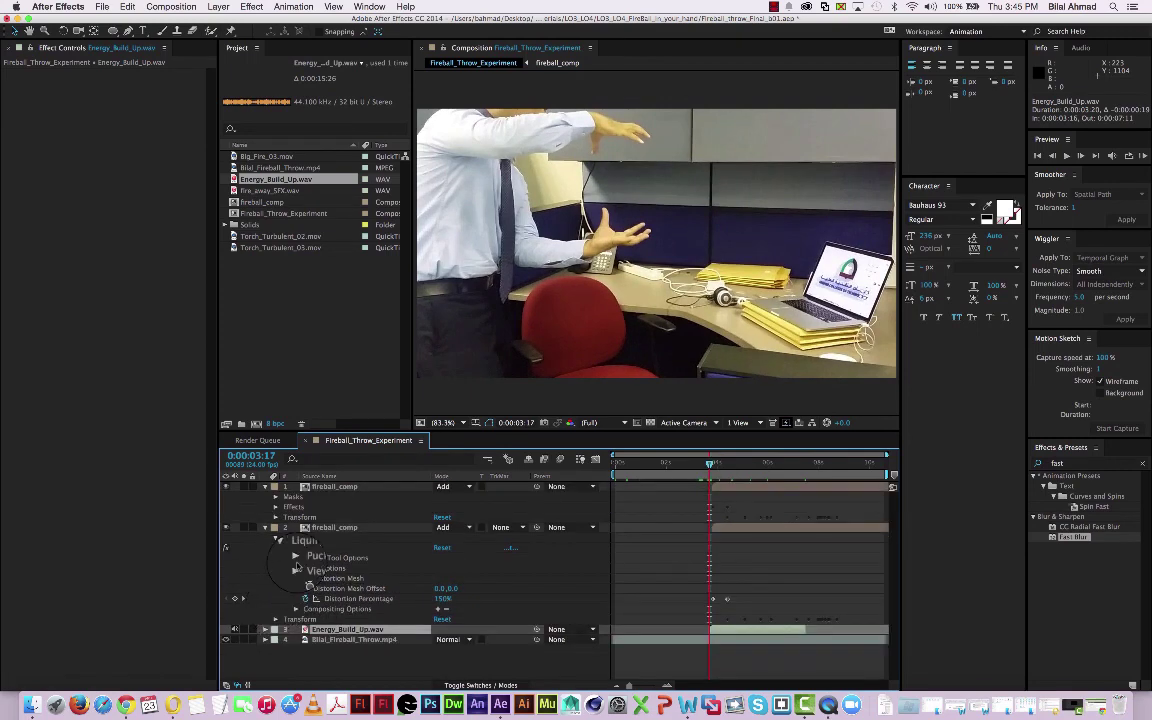
Add fire_away_SFX.wav above the Energy_Build_Up.wav layer, starting at 0:00:05:14, and show its waveform.
{"action": "left_click_drag", "start_coordinate": [271, 190], "coordinate": [335, 629]}
{"action": "left_click", "coordinate": [643, 634]}
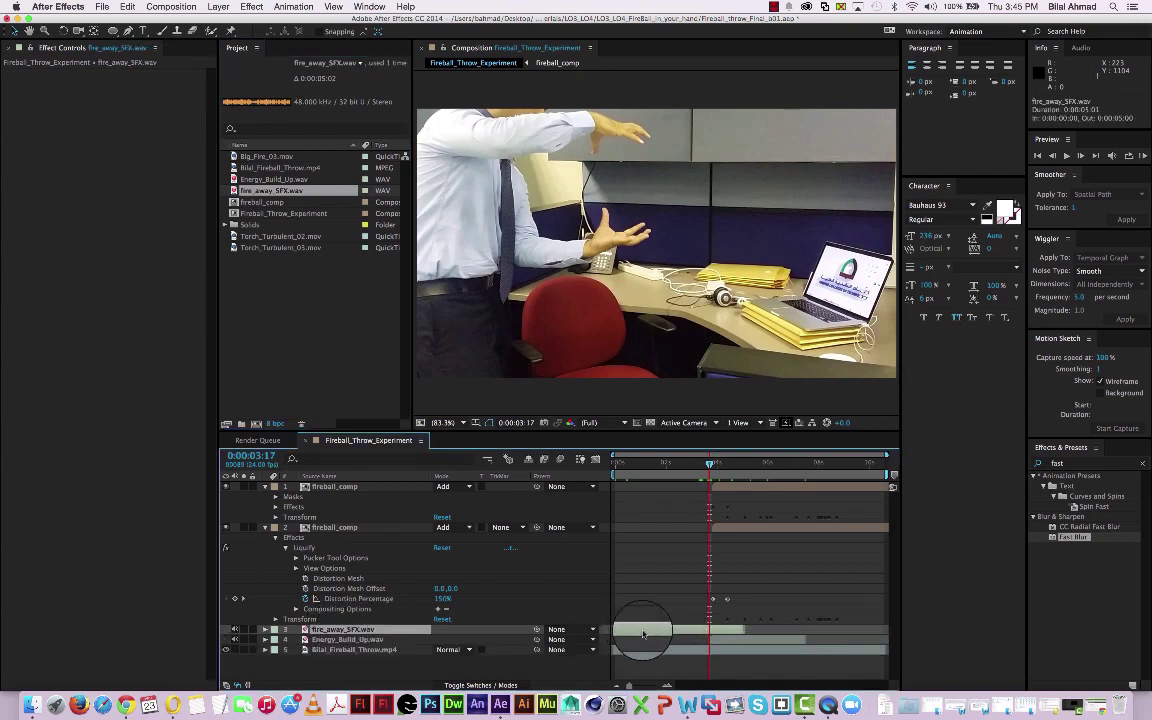
{"action": "left_click_drag", "start_coordinate": [643, 634], "coordinate": [788, 634]}
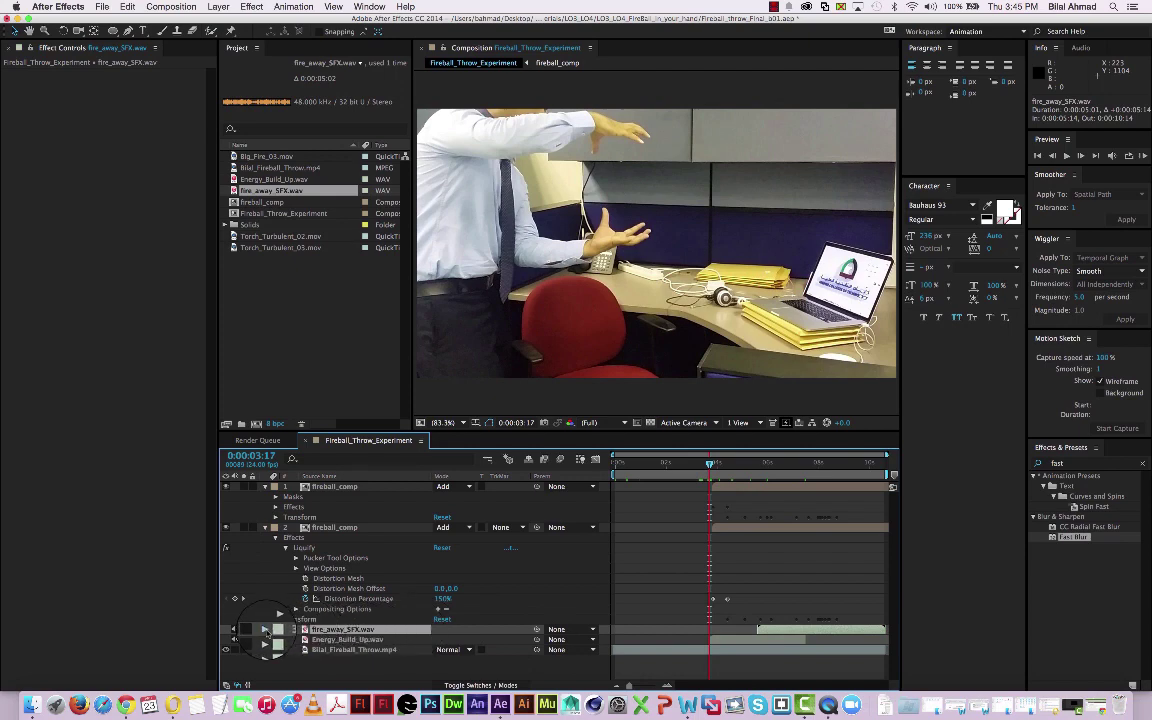
{"action": "left_click", "coordinate": [265, 630]}
{"action": "left_click", "coordinate": [276, 639]}
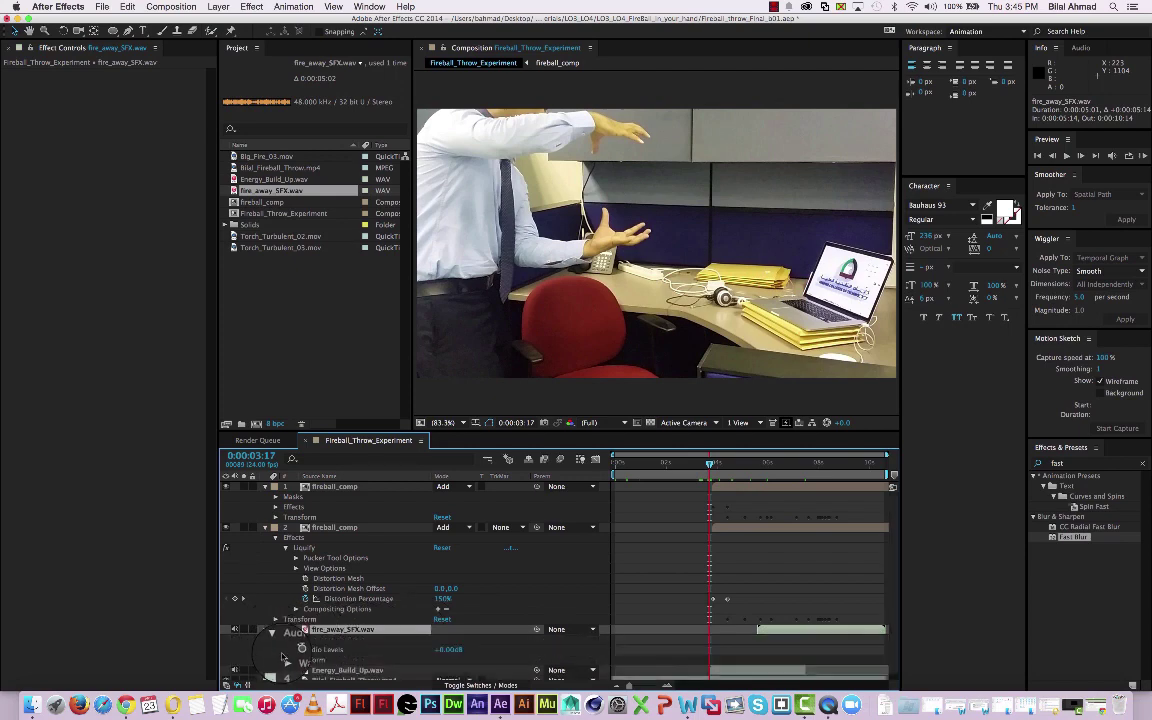
{"action": "left_click", "coordinate": [286, 661]}
{"action": "scroll", "coordinate": [300, 650], "scroll_direction": "down", "scroll_amount": 1}
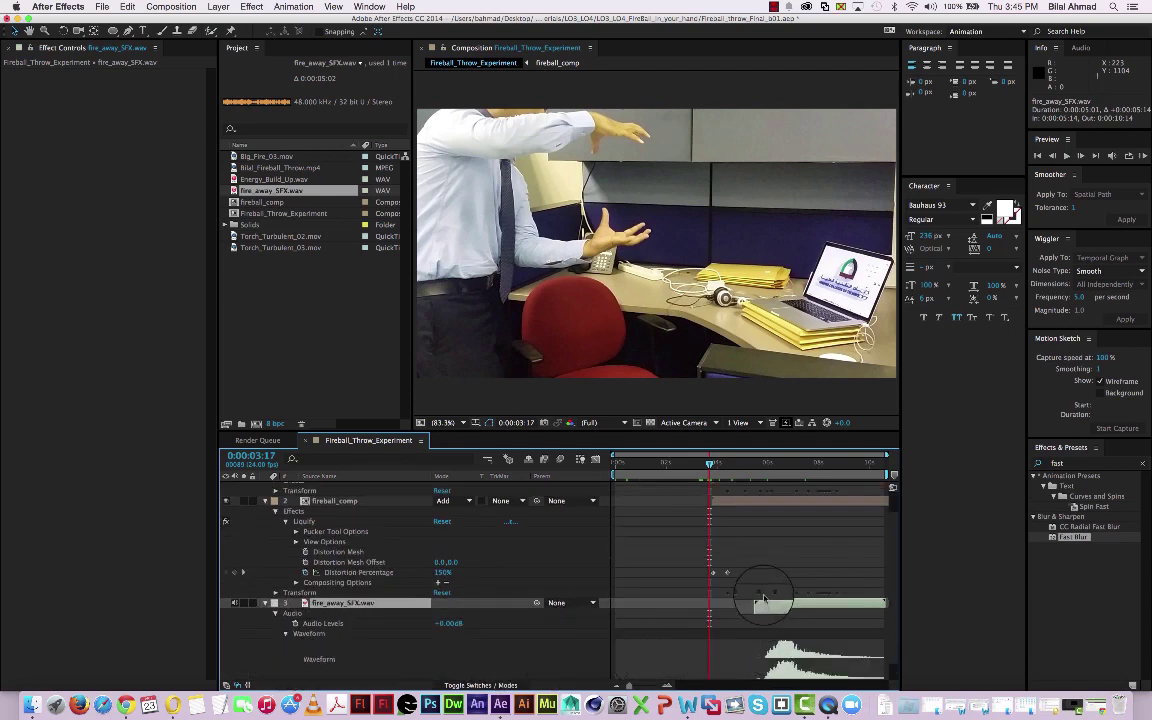
Trim and shift the fire_away_SFX.wav layer to run from 0:00:06:19 to 0:00:09:09, checking it against the throw.
{"action": "left_click", "coordinate": [772, 7]}
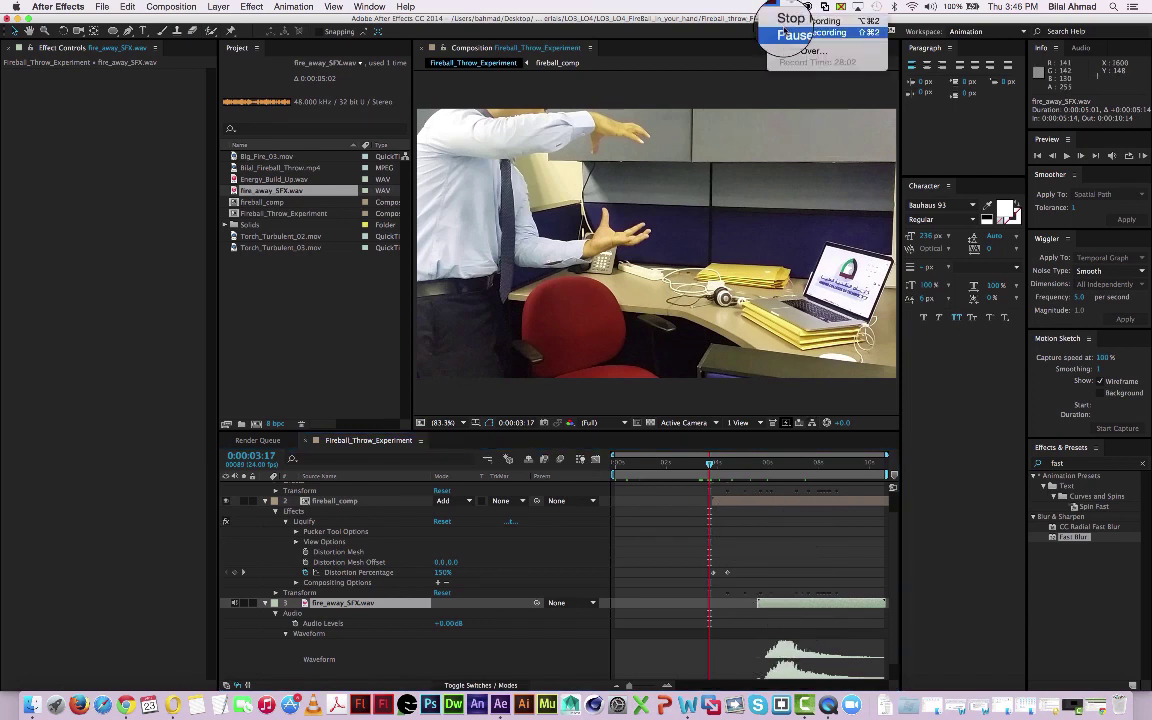
{"action": "left_click", "coordinate": [790, 33]}
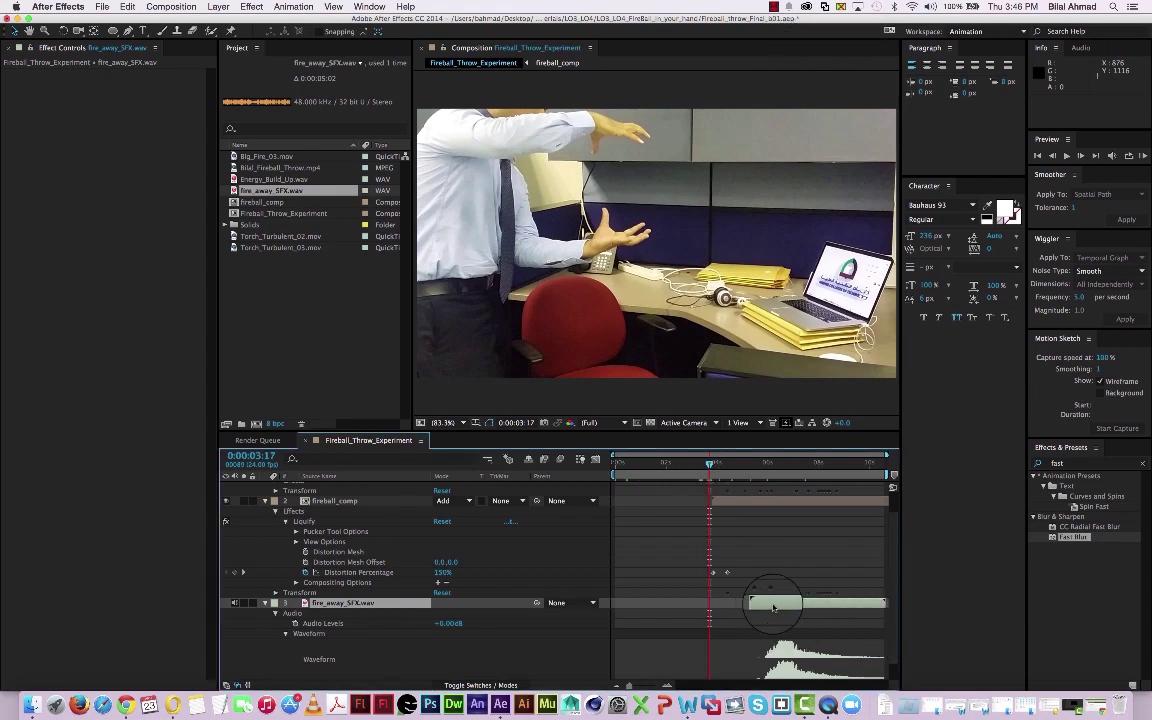
{"action": "left_click_drag", "start_coordinate": [869, 602], "coordinate": [812, 605]}
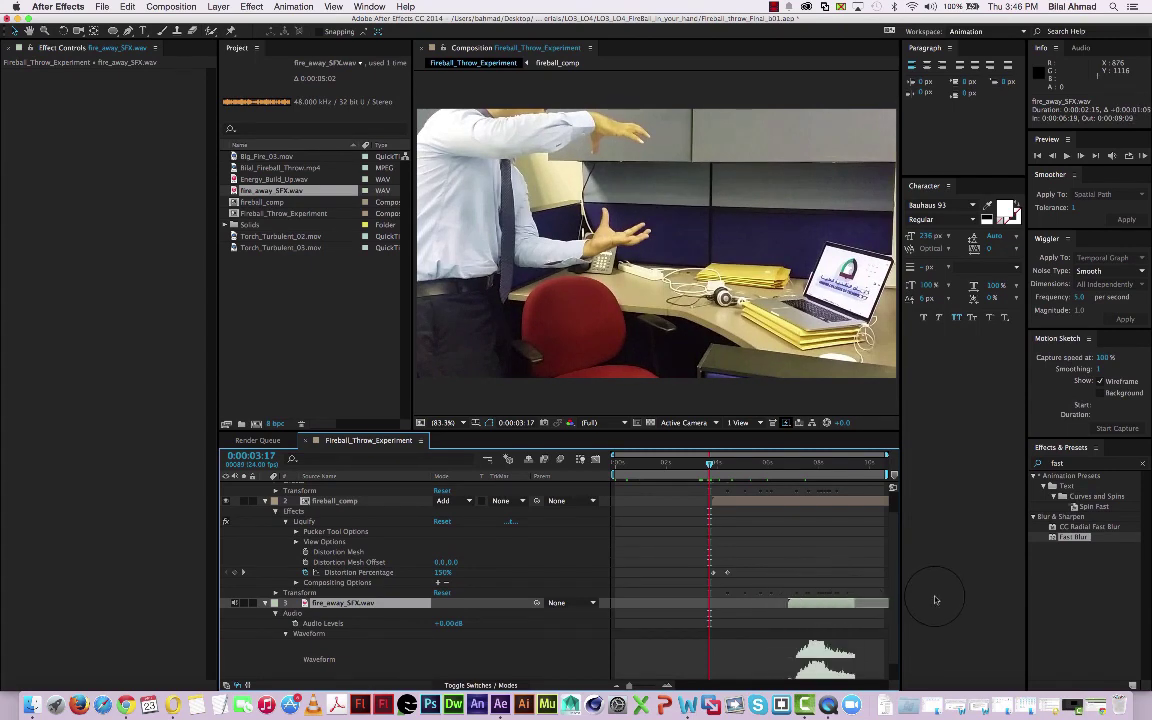
{"action": "scroll", "coordinate": [851, 575], "scroll_direction": "down", "scroll_amount": 2}
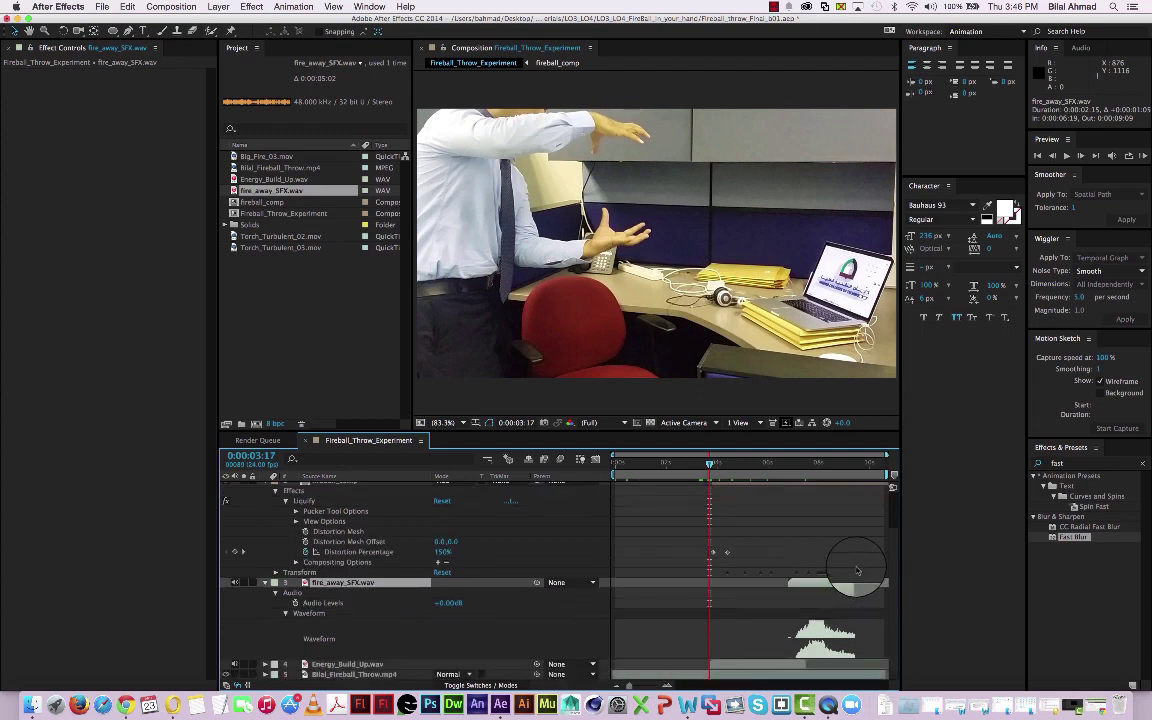
{"action": "left_click_drag", "start_coordinate": [716, 468], "coordinate": [806, 476]}
Return to 0:00:00:00 and collapse the fire_away_SFX.wav layer and both fireball_comp layers.
{"action": "left_click_drag", "start_coordinate": [731, 479], "coordinate": [612, 472]}
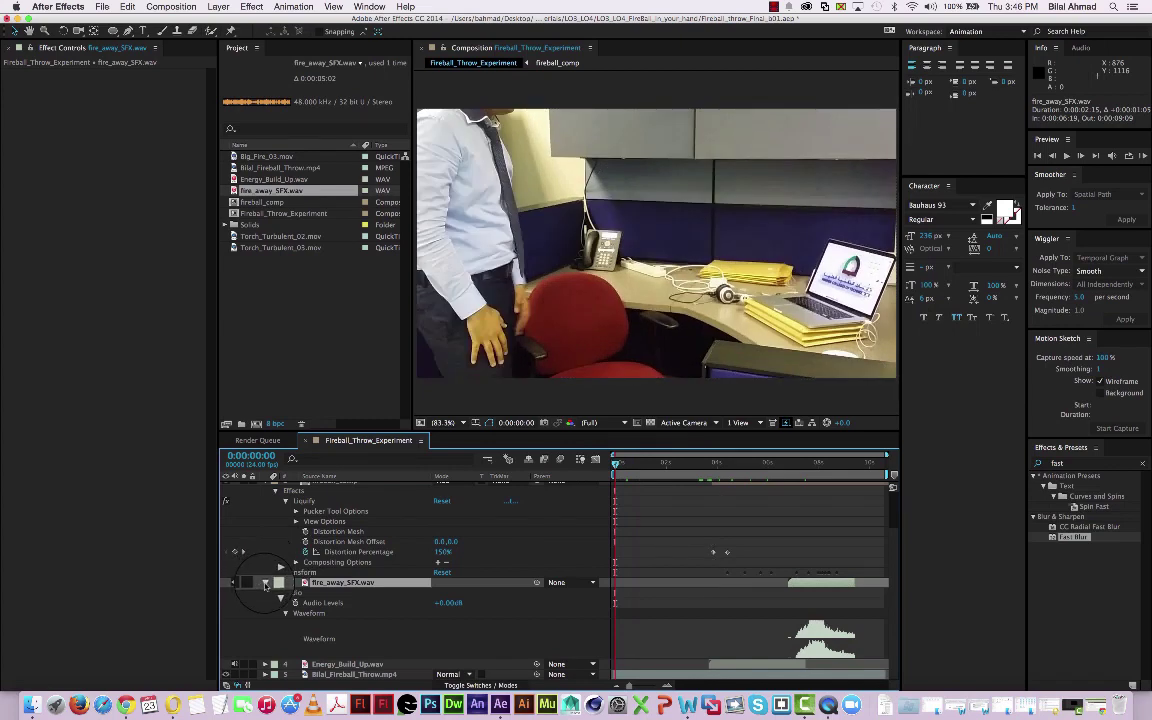
{"action": "left_click", "coordinate": [265, 583]}
{"action": "left_click", "coordinate": [265, 530]}
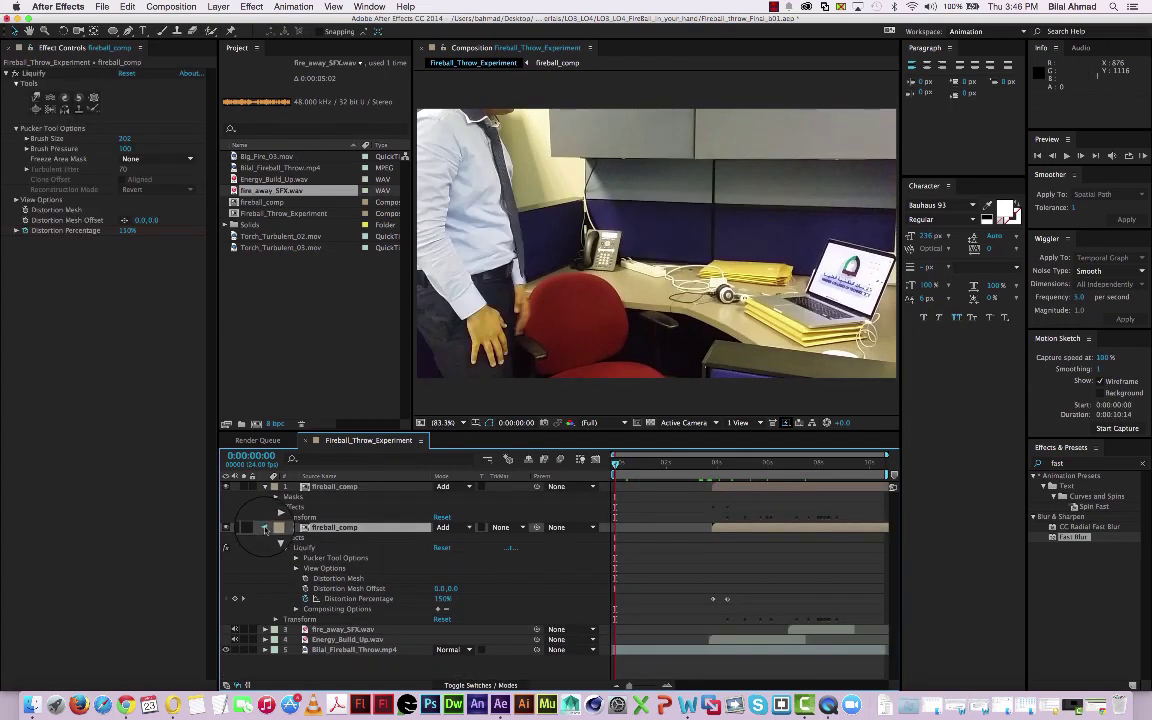
{"action": "left_click", "coordinate": [265, 527]}
{"action": "left_click", "coordinate": [265, 486]}
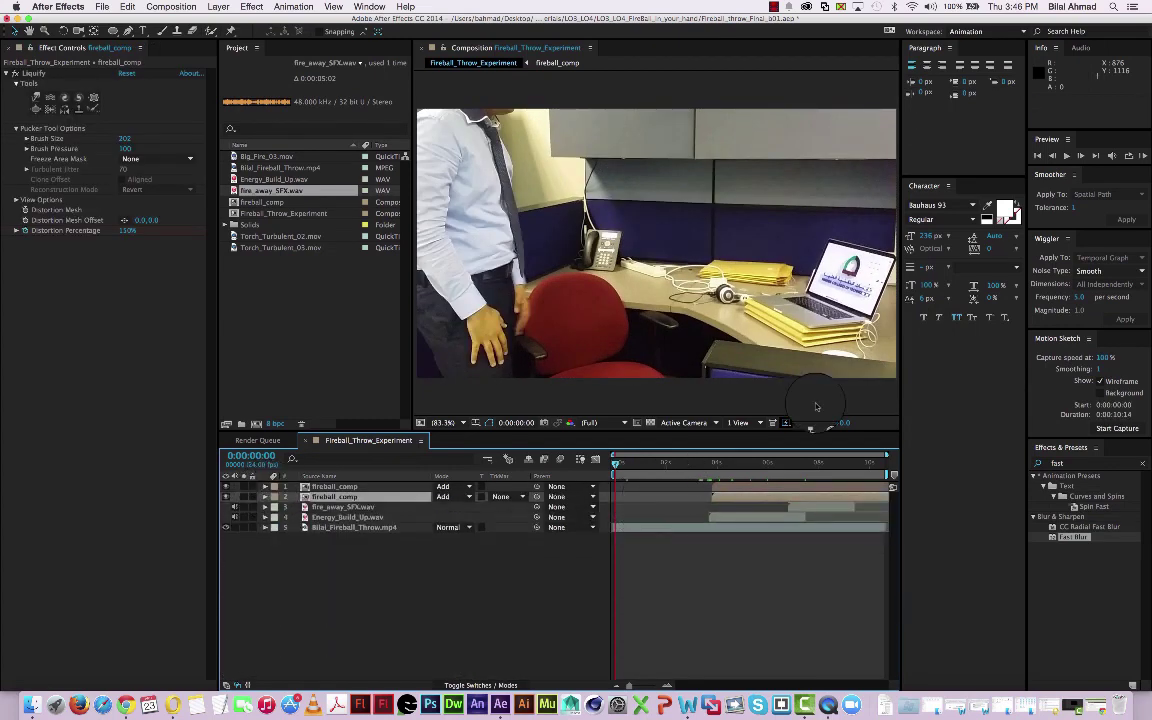
Save the project and preview the whole Fireball_Throw_Experiment composition with sound.
{"action": "key", "text": "super+s"}
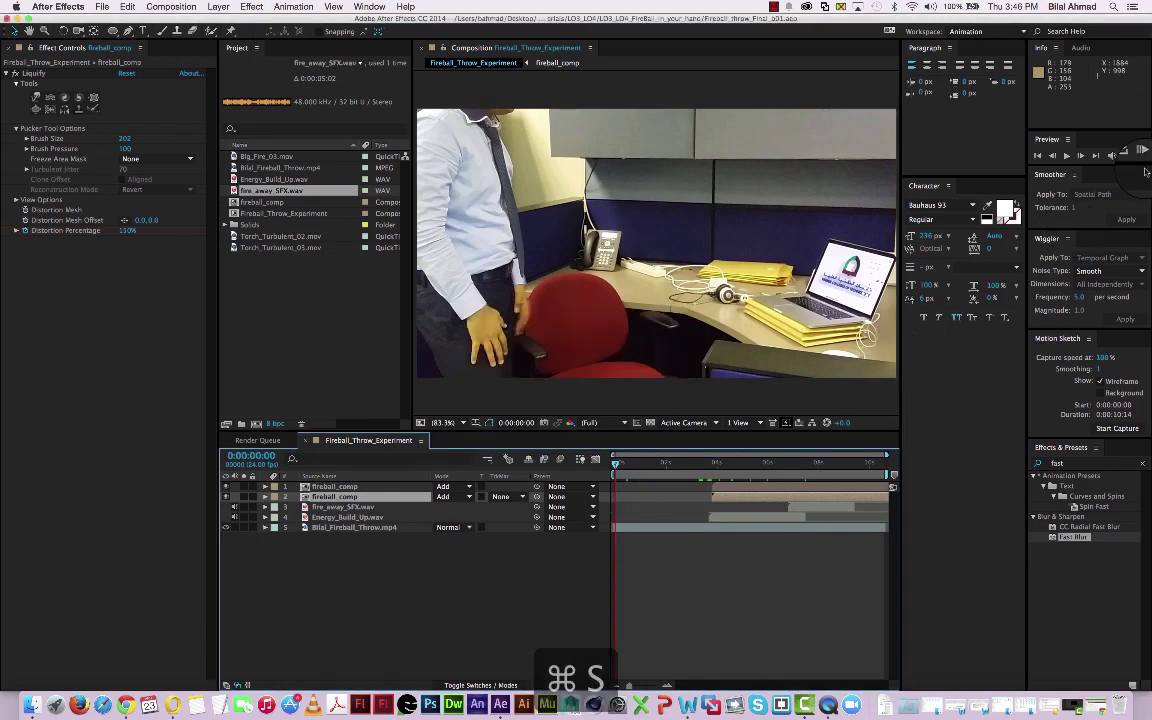
{"action": "left_click", "coordinate": [1142, 155]}
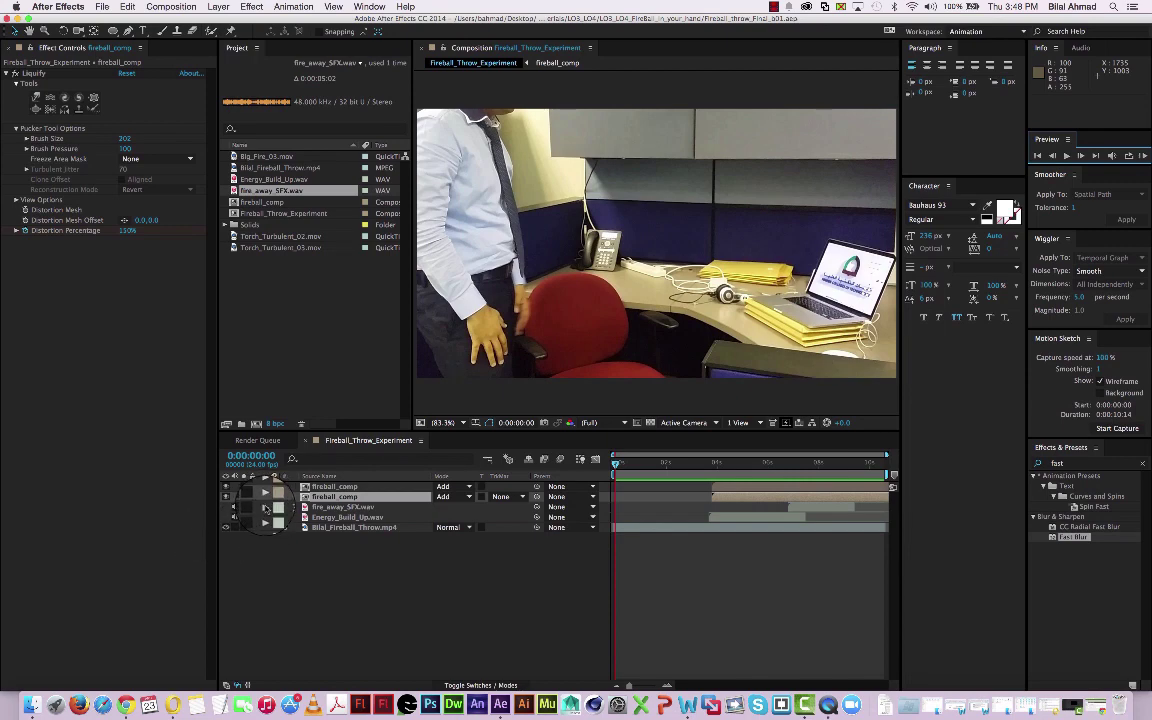
Shift and extend the fire_away_SFX.wav layer to run from 0:00:07:18 to 0:00:10:13, lining its waveform up with the throw.
{"action": "left_click", "coordinate": [265, 507]}
{"action": "left_click", "coordinate": [265, 497]}
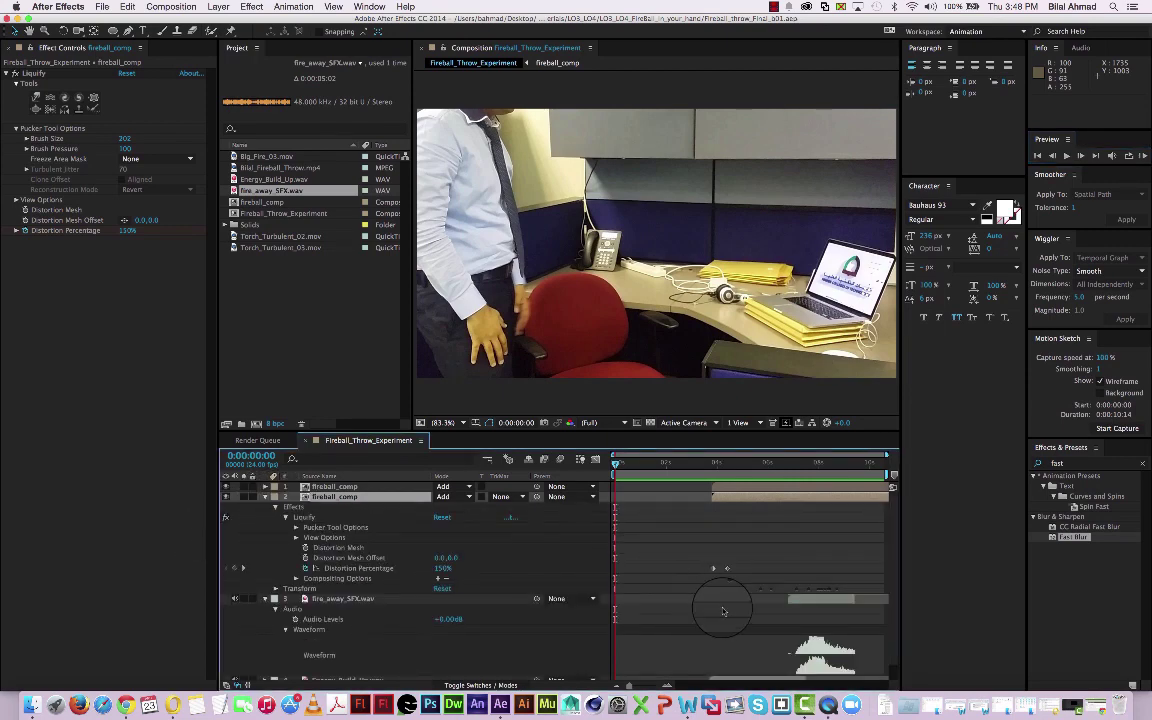
{"action": "left_click_drag", "start_coordinate": [792, 465], "coordinate": [824, 475]}
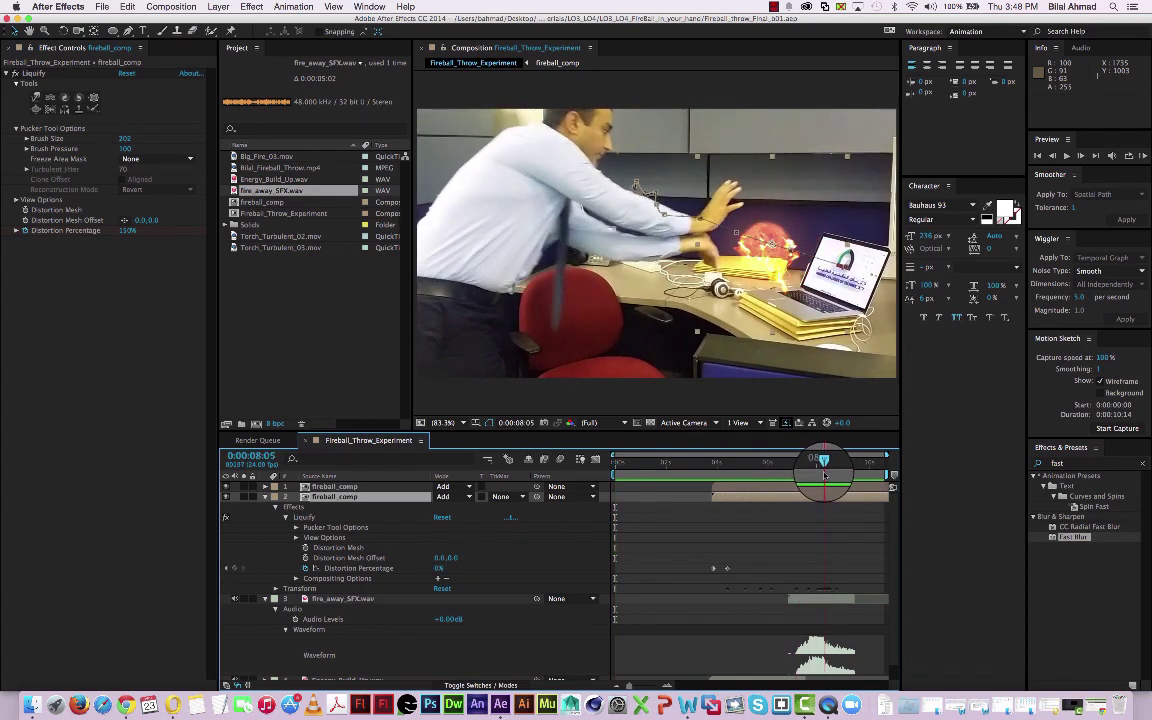
{"action": "left_click", "coordinate": [818, 600]}
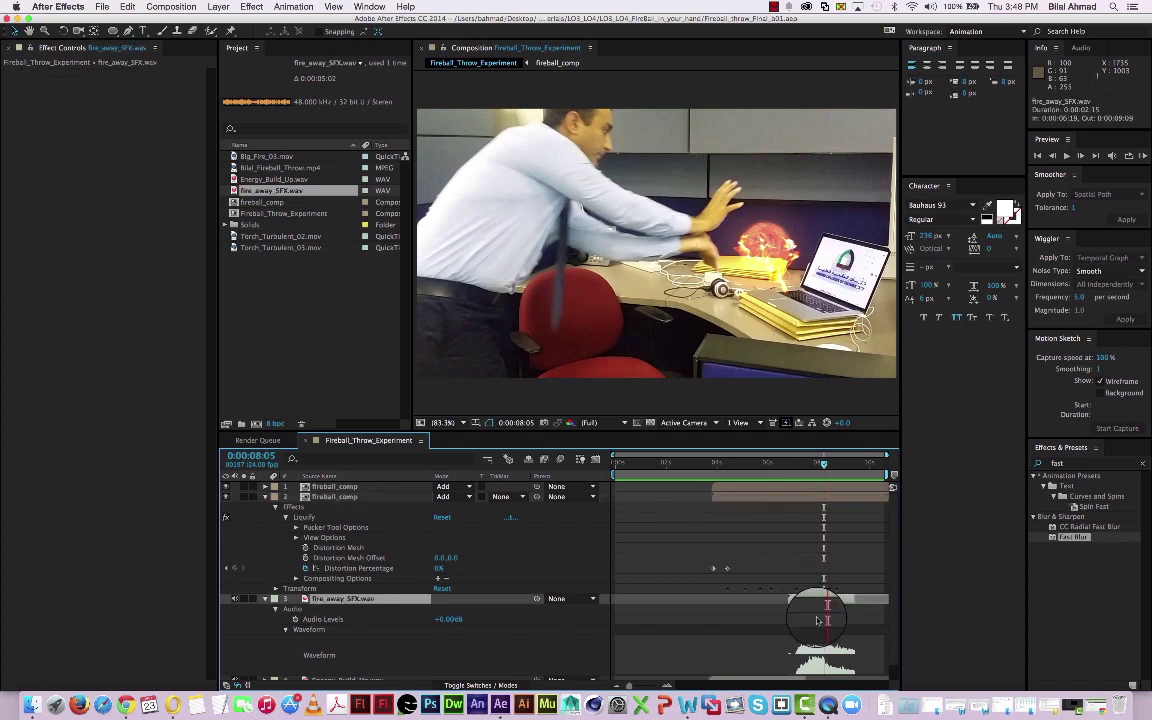
{"action": "scroll", "coordinate": [824, 620], "scroll_direction": "down", "scroll_amount": 1}
{"action": "left_click_drag", "start_coordinate": [818, 583], "coordinate": [843, 585]}
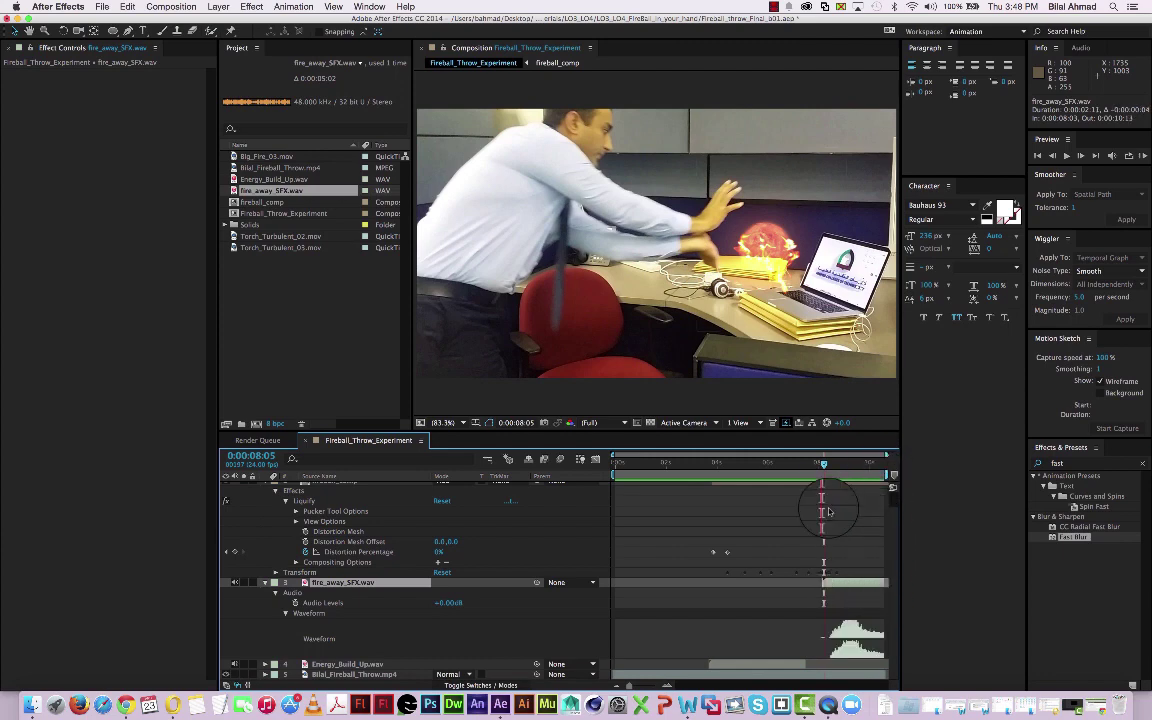
{"action": "left_click_drag", "start_coordinate": [823, 463], "coordinate": [820, 463]}
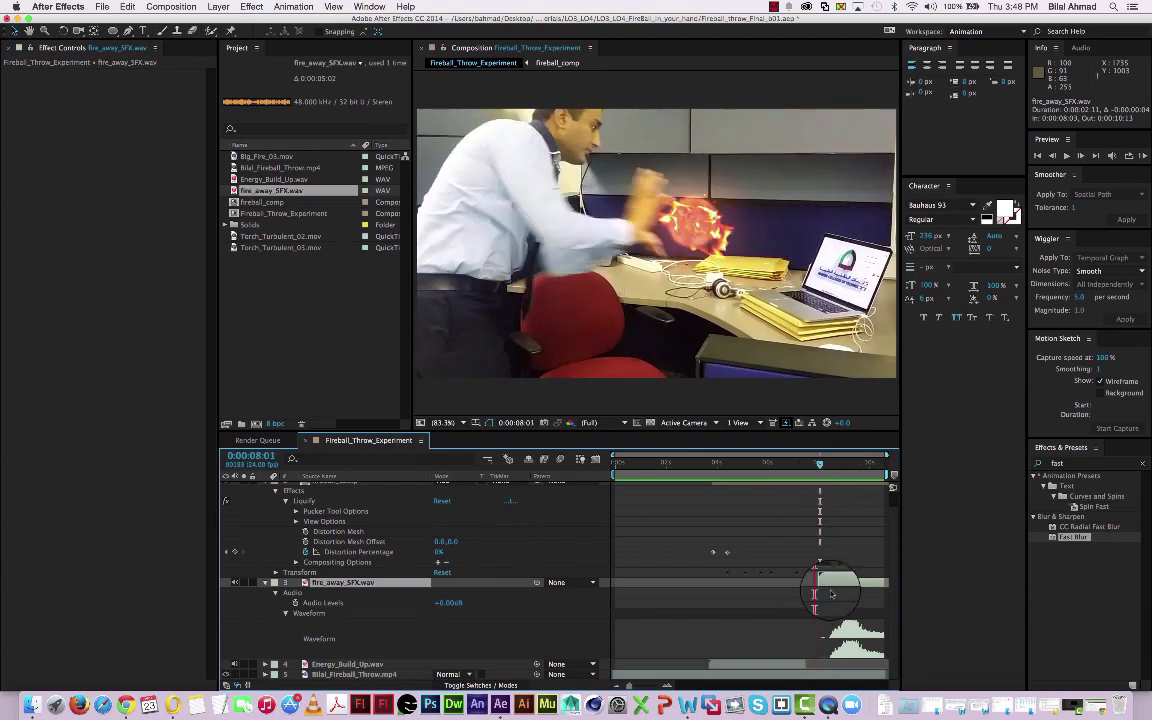
{"action": "left_click_drag", "start_coordinate": [832, 582], "coordinate": [823, 585]}
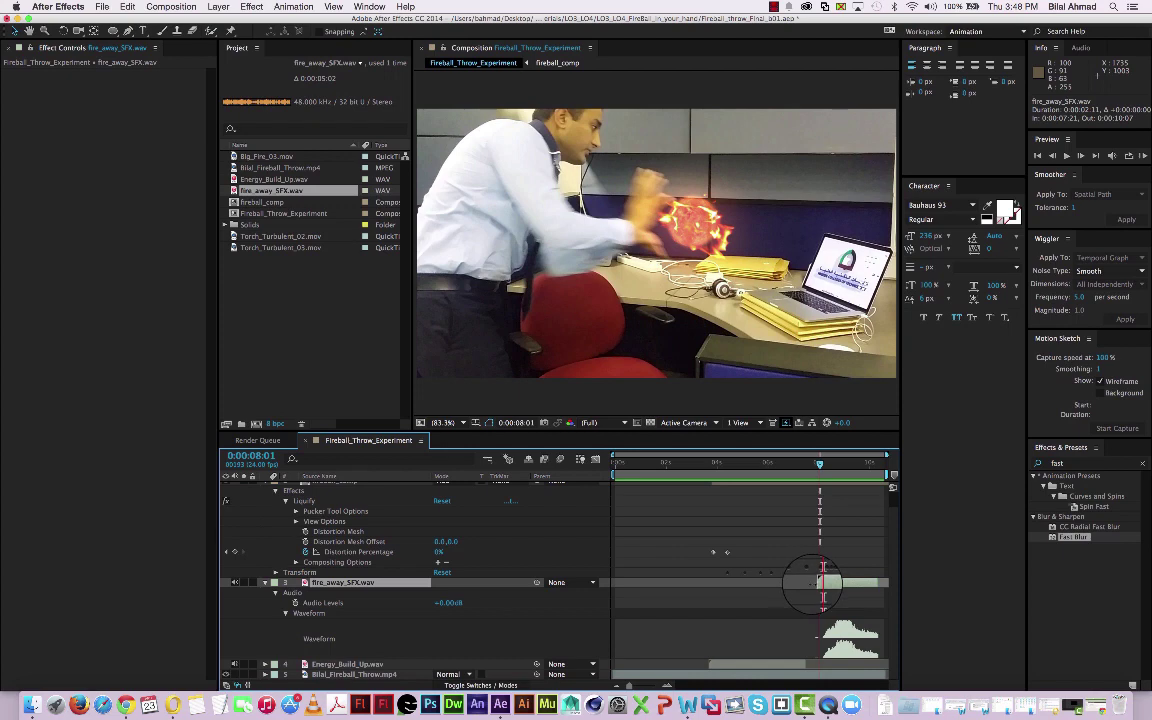
{"action": "left_click_drag", "start_coordinate": [808, 585], "coordinate": [886, 583]}
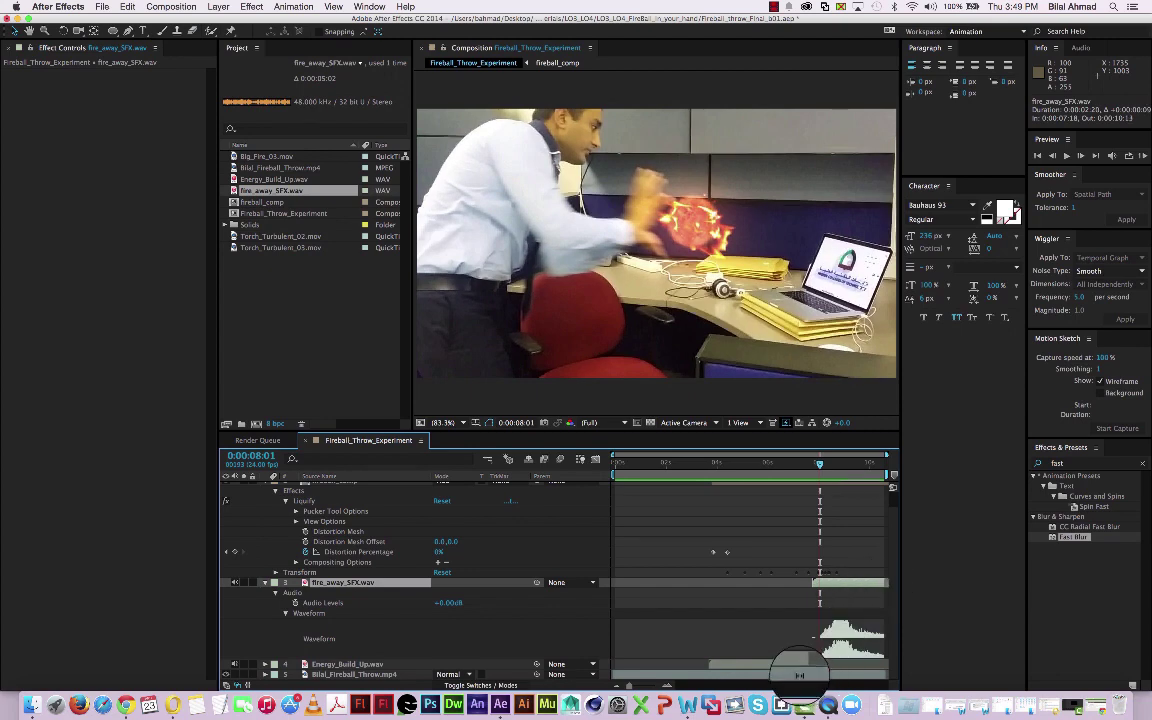
Extend the end of the Energy_Build_Up.wav layer to 0:00:07:18, check the throw frames, and save the project.
{"action": "left_click", "coordinate": [812, 462]}
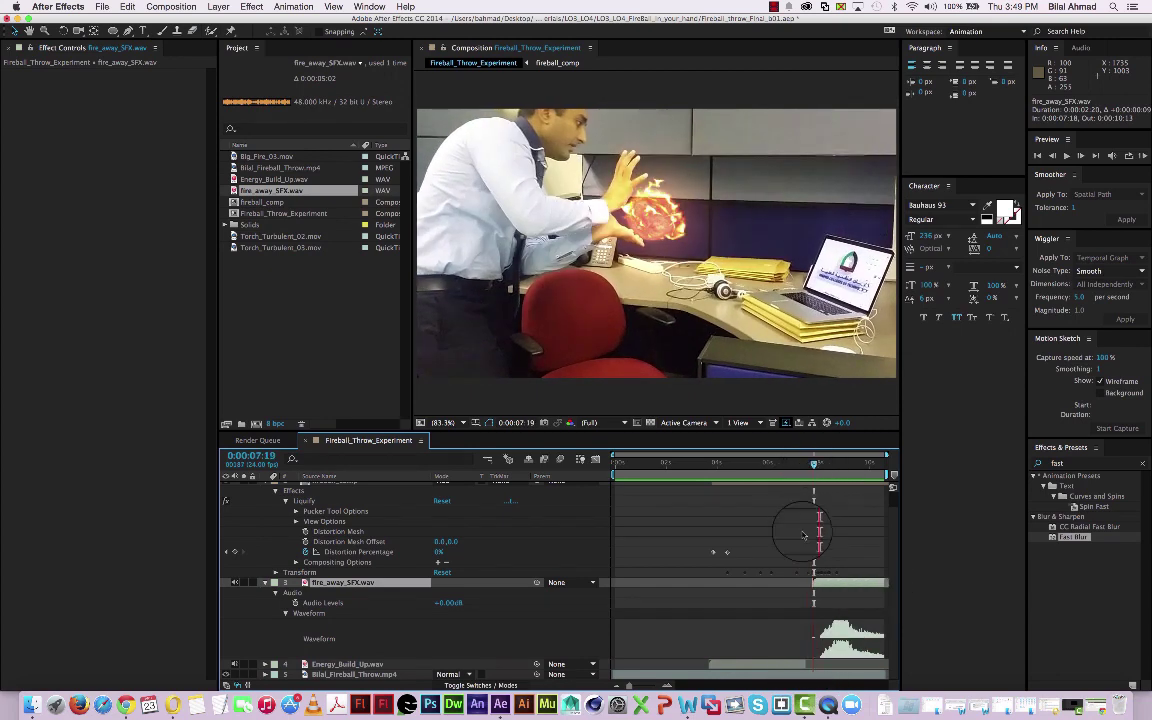
{"action": "left_click", "coordinate": [810, 663]}
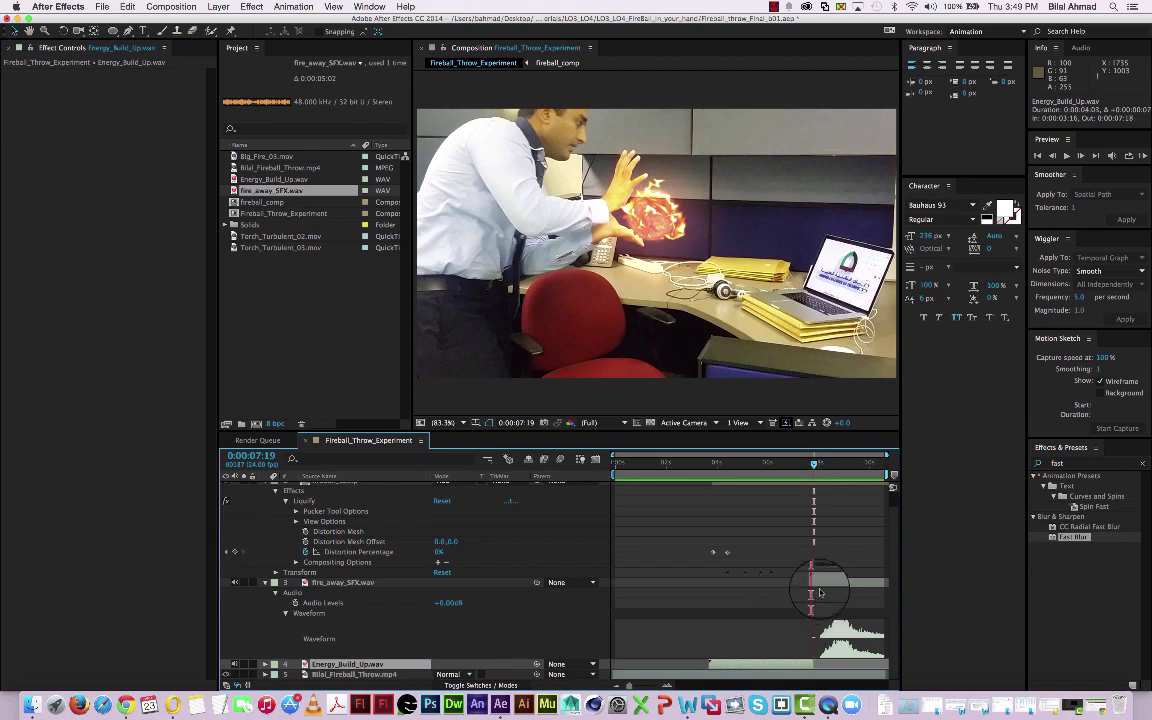
{"action": "key", "text": "space"}
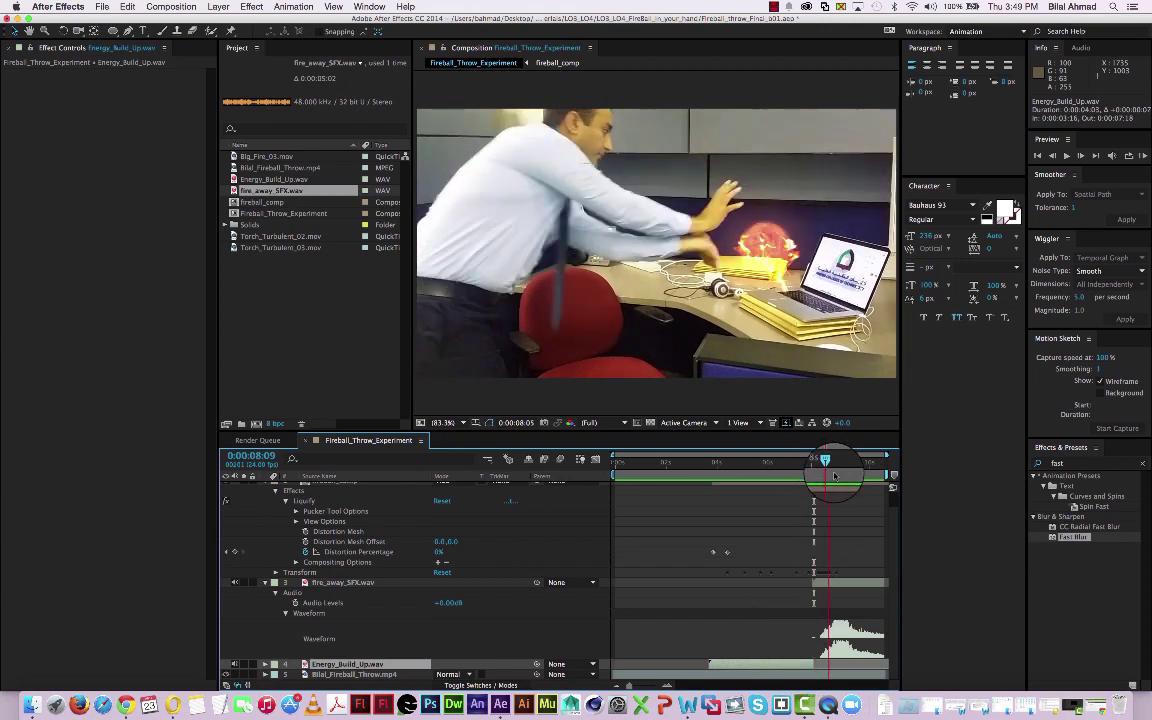
{"action": "key", "text": "super+s"}
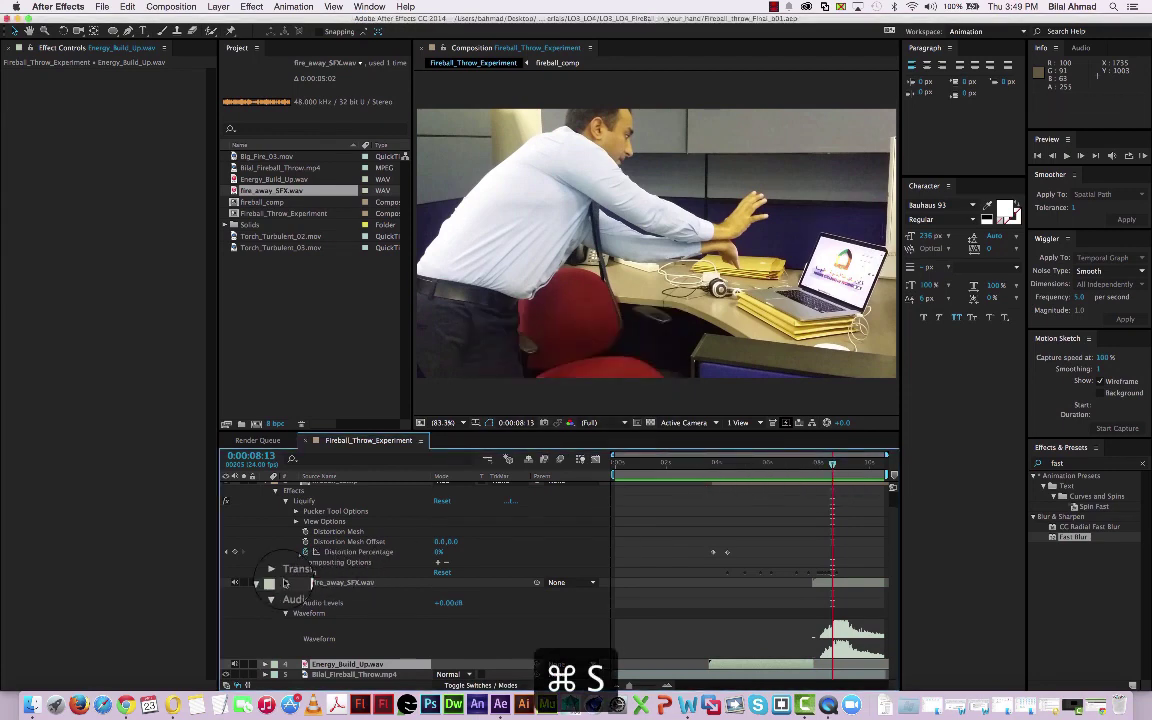
Collapse the fire_away_SFX.wav and second fireball_comp layers, deselect all layers, and save the project.
{"action": "left_click", "coordinate": [264, 582]}
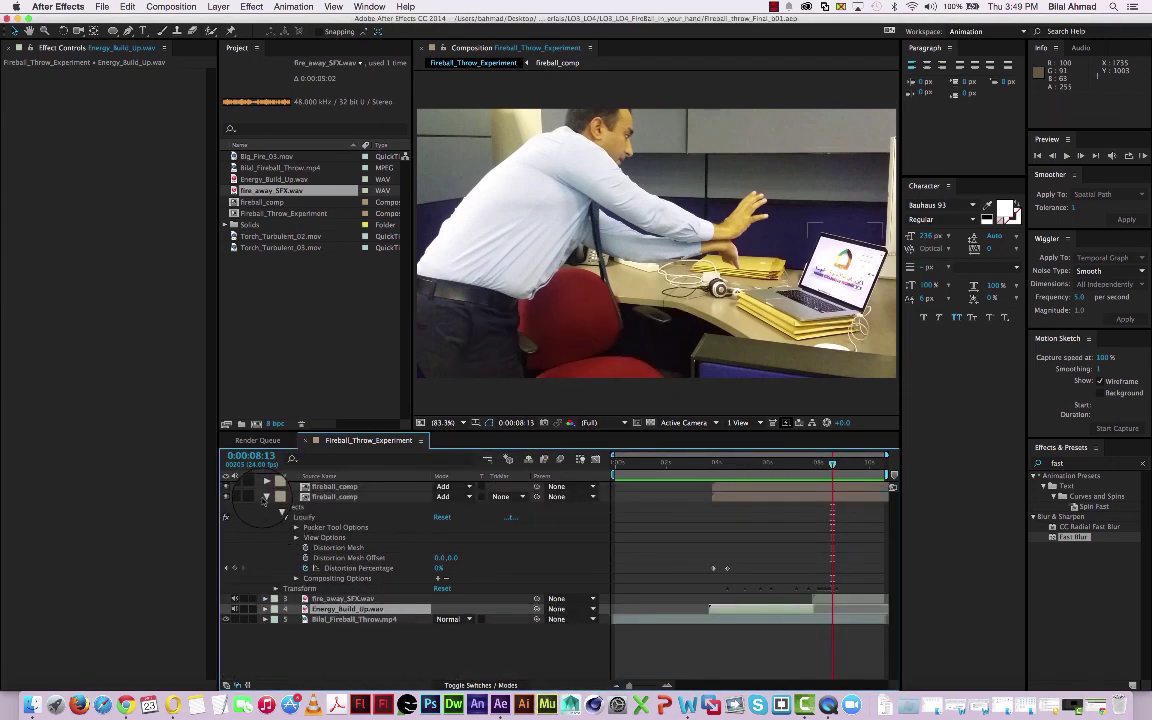
{"action": "left_click", "coordinate": [265, 497]}
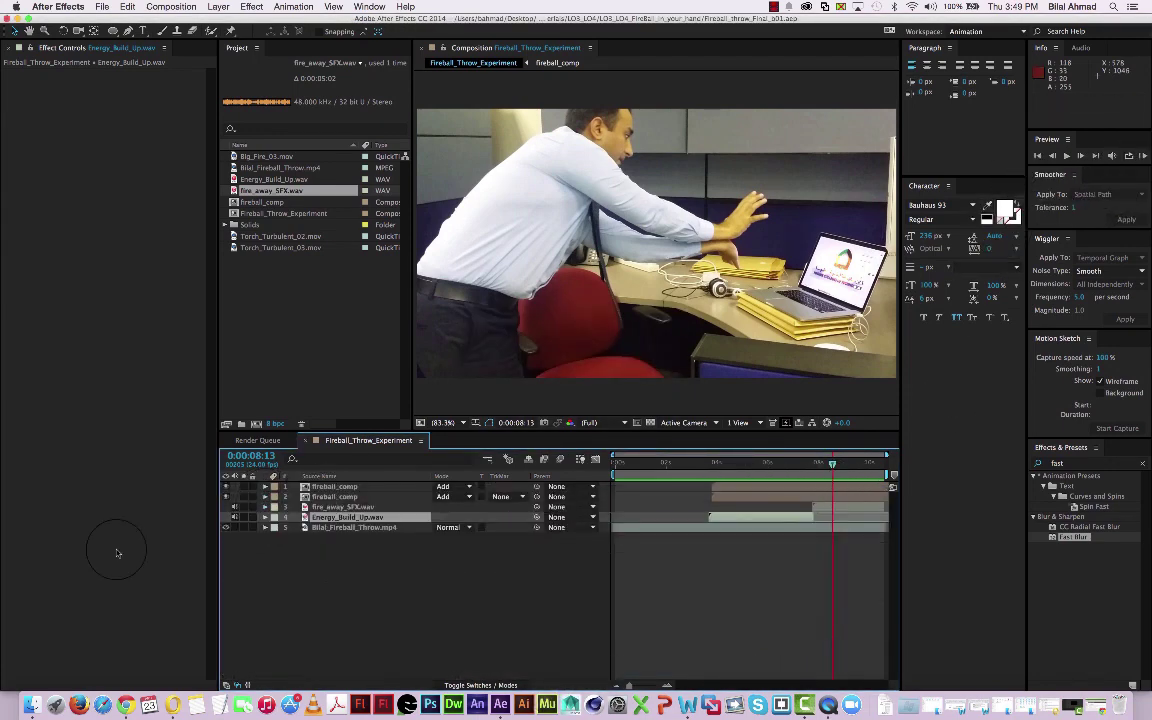
{"action": "left_click", "coordinate": [351, 575]}
{"action": "key", "text": "super+s"}
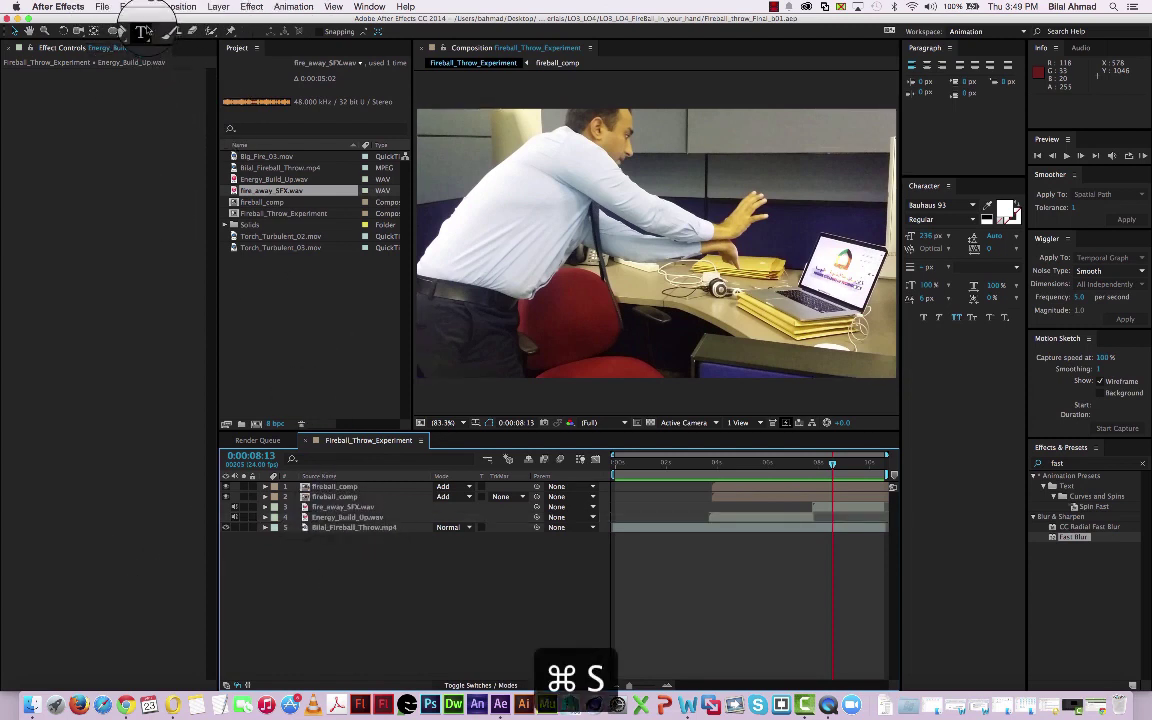
Add the Fireball_Throw_Experiment composition to the render queue.
{"action": "left_click", "coordinate": [101, 7]}
{"action": "mouse_move", "coordinate": [180, 172]}
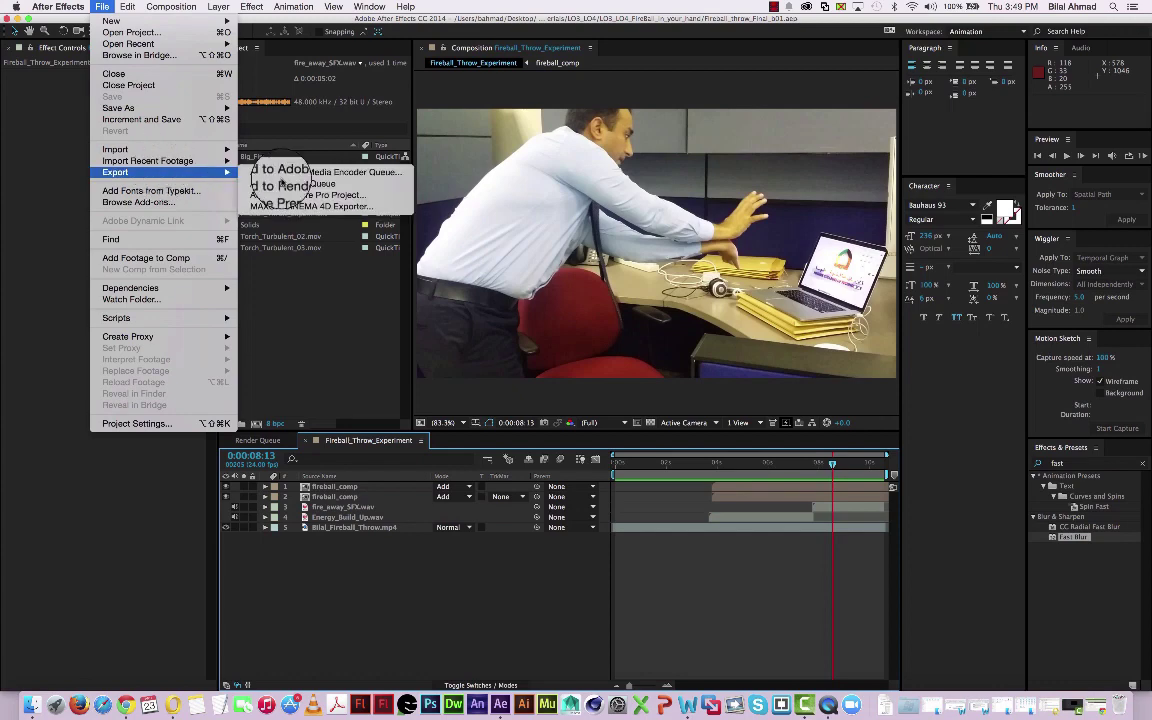
{"action": "left_click", "coordinate": [300, 184]}
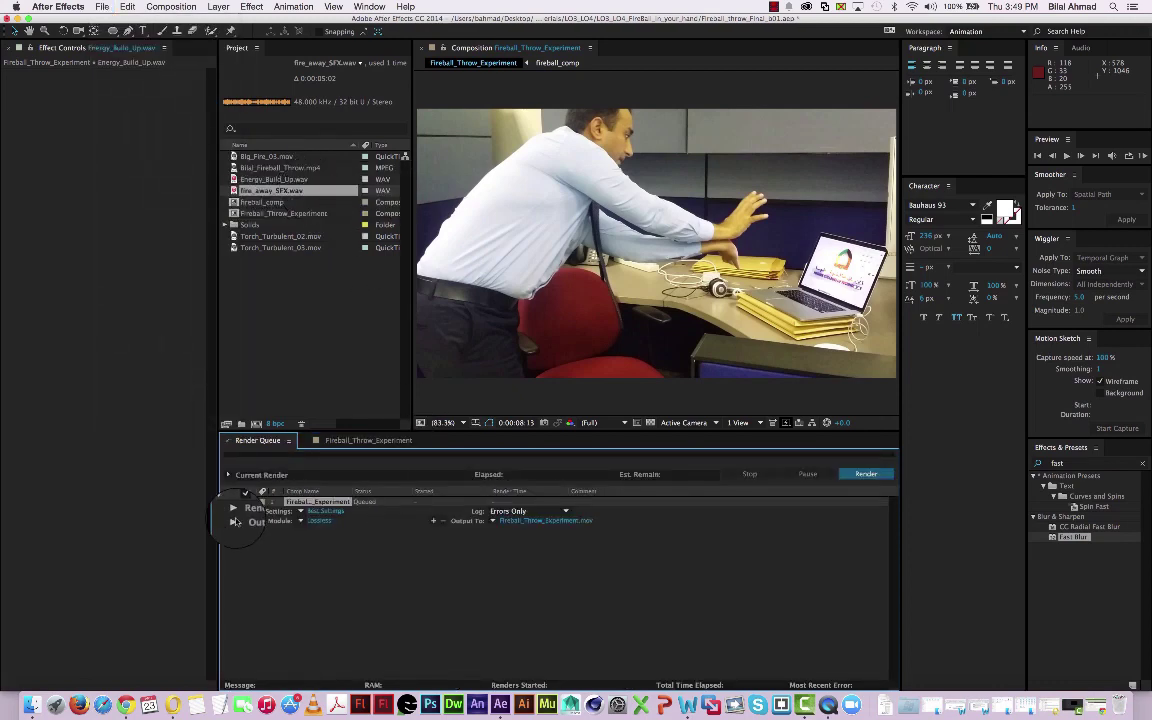
Configure the output module as QuickTime with the H.264 video codec.
{"action": "left_click", "coordinate": [319, 521]}
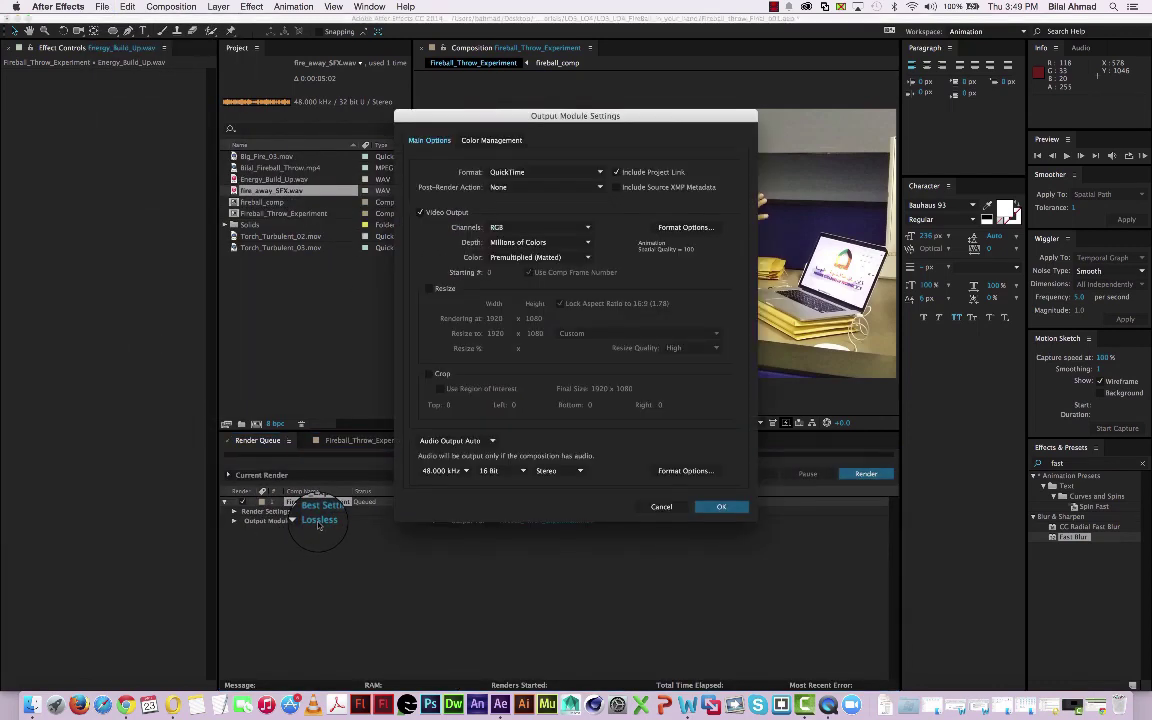
{"action": "left_click", "coordinate": [525, 172]}
{"action": "left_click", "coordinate": [531, 183]}
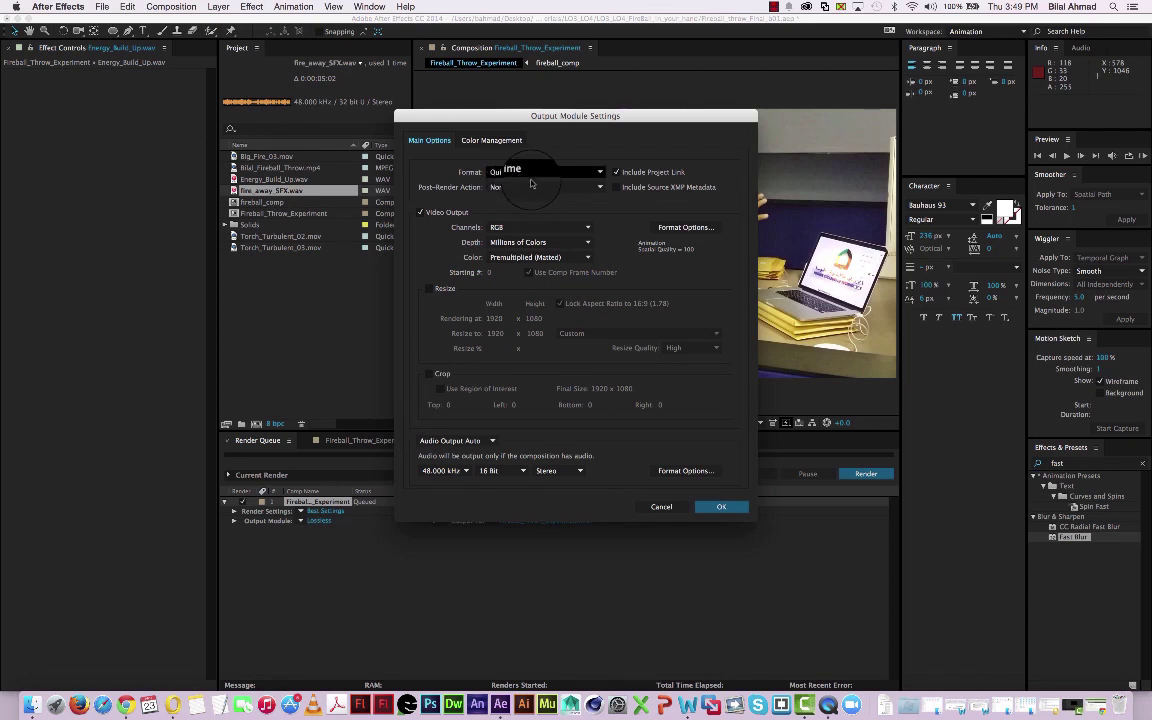
{"action": "left_click", "coordinate": [682, 228]}
{"action": "left_click", "coordinate": [548, 131]}
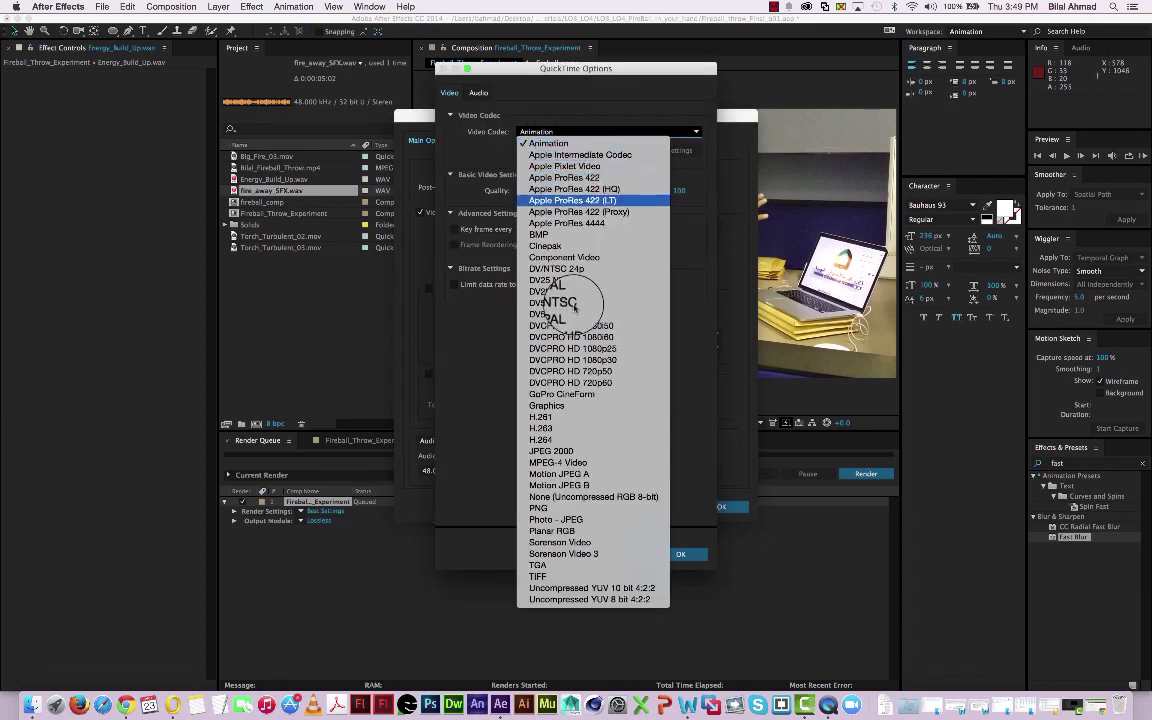
{"action": "left_click", "coordinate": [556, 441]}
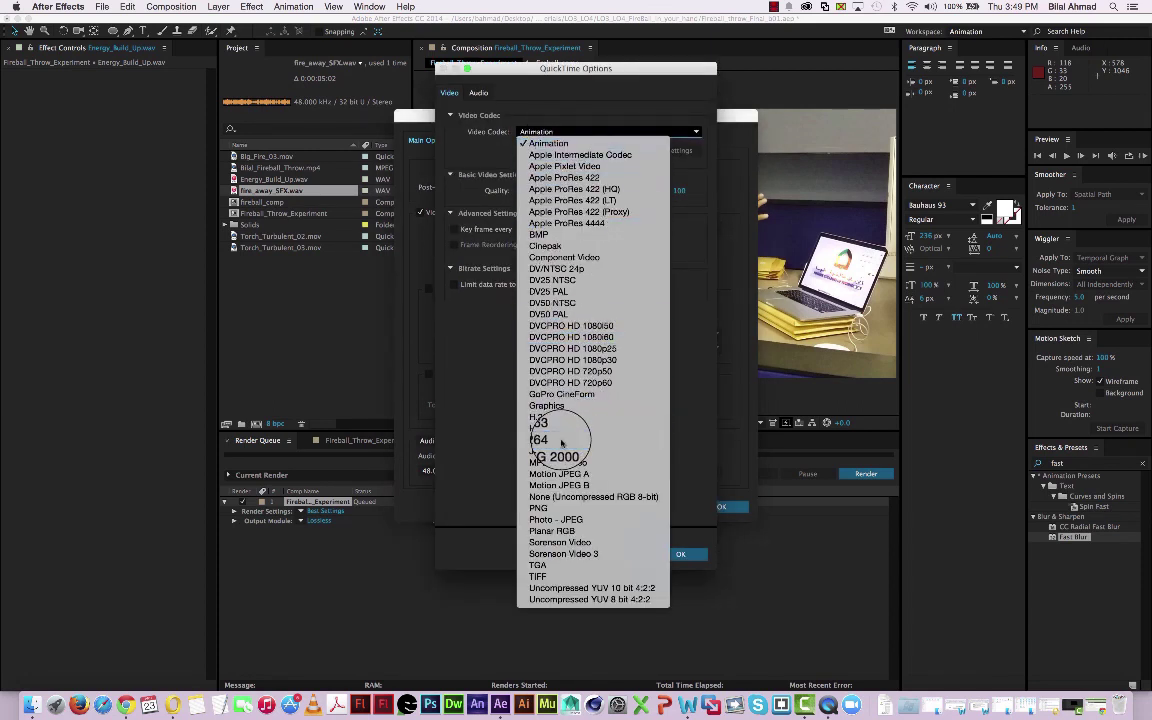
{"action": "left_click", "coordinate": [680, 553]}
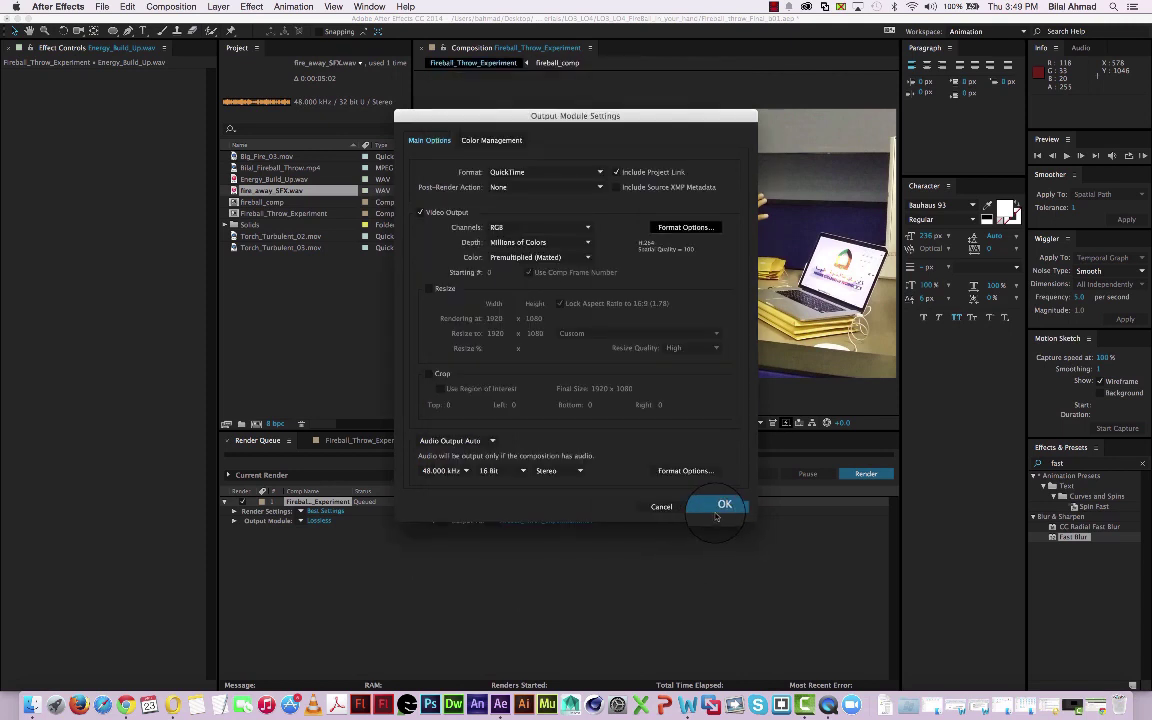
{"action": "left_click", "coordinate": [725, 505]}
Set the output movie to Fireball_Throw_Experiment in the LO3_LO4_FireBall_in_your_hand folder and render it.
{"action": "left_click", "coordinate": [545, 521]}
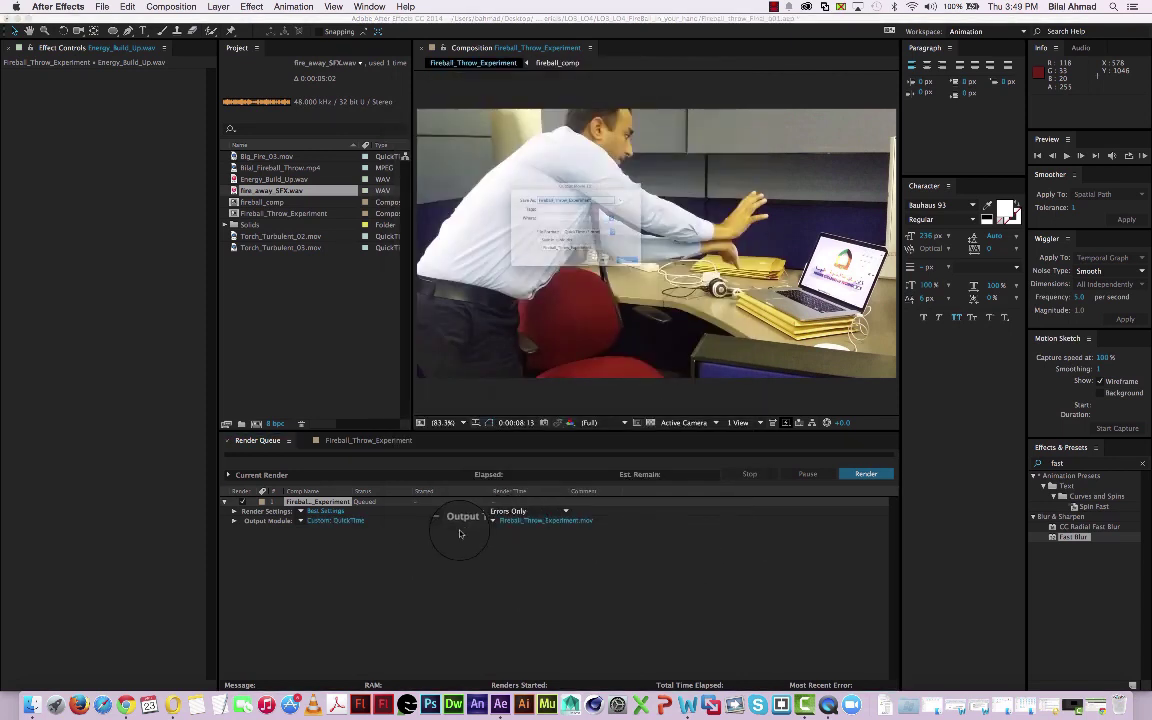
{"action": "left_click", "coordinate": [645, 212]}
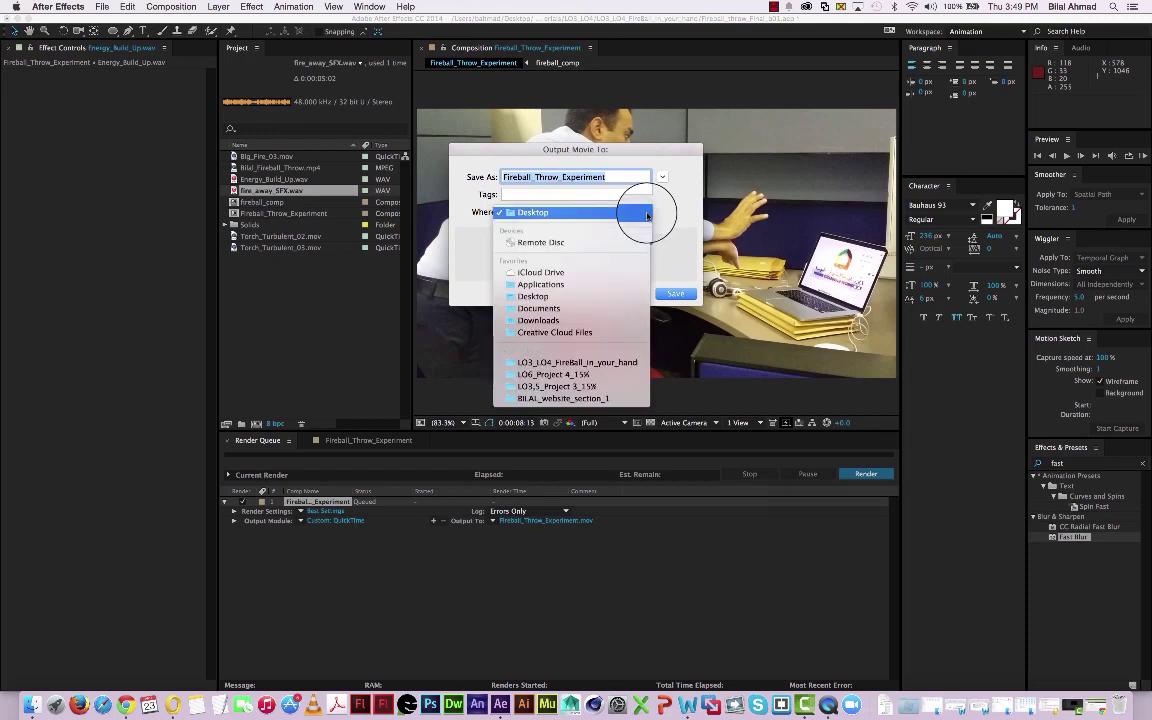
{"action": "left_click", "coordinate": [635, 112]}
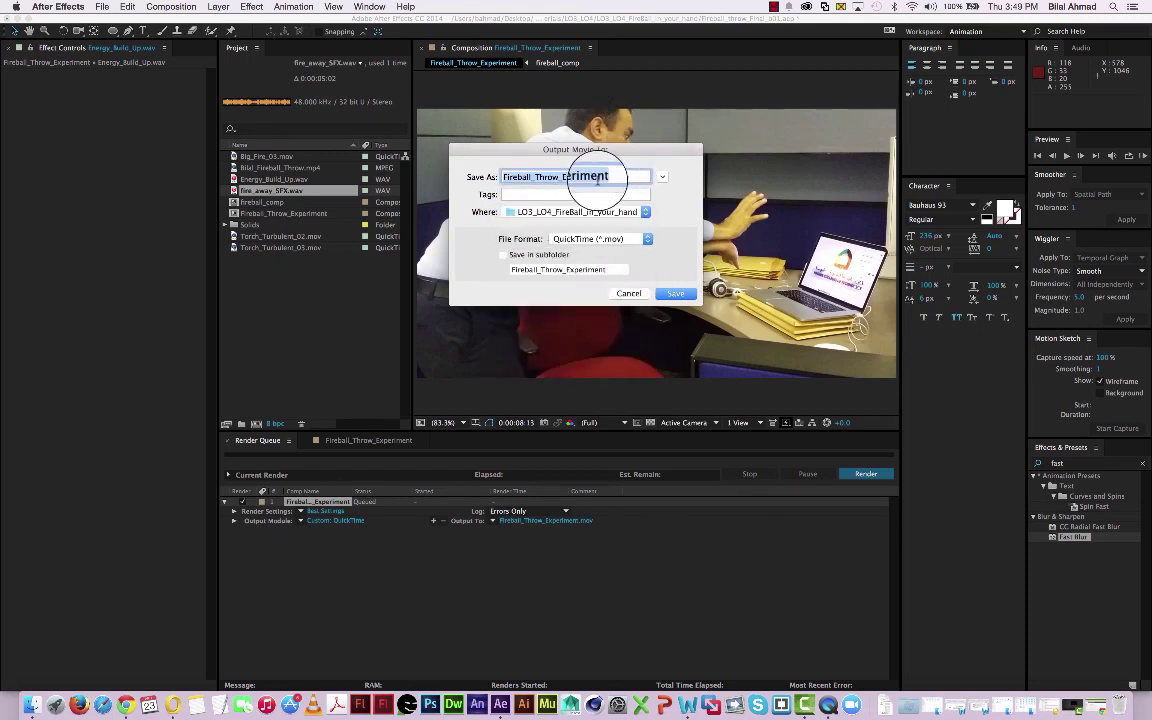
{"action": "left_click", "coordinate": [681, 294]}
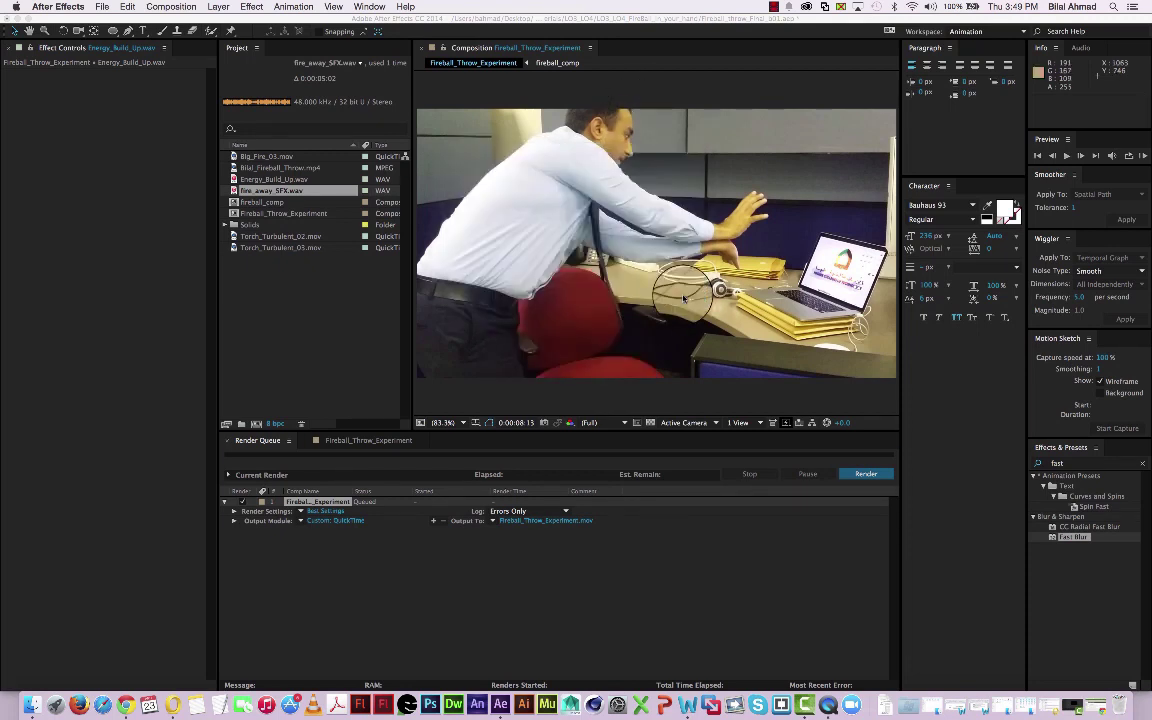
{"action": "left_click", "coordinate": [862, 473]}
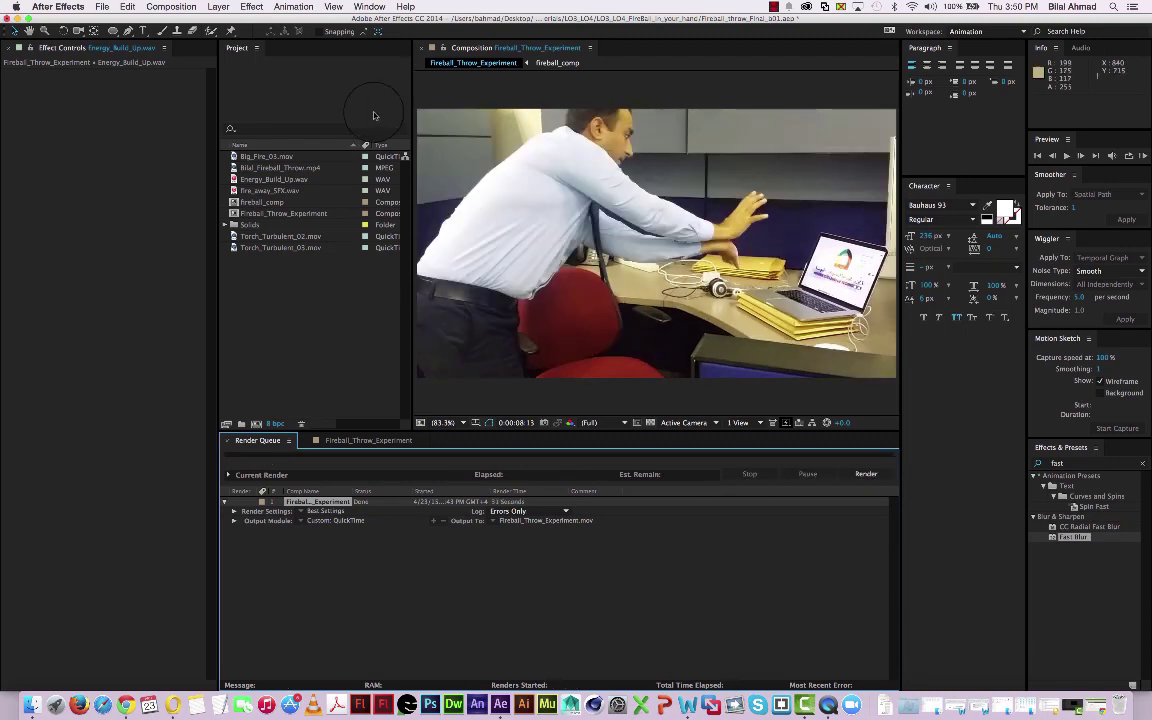
Switch to Finder and move Fireball_Throw_Experiment.mov to a new row below the other files in the project folder.
{"action": "left_click", "coordinate": [31, 705]}
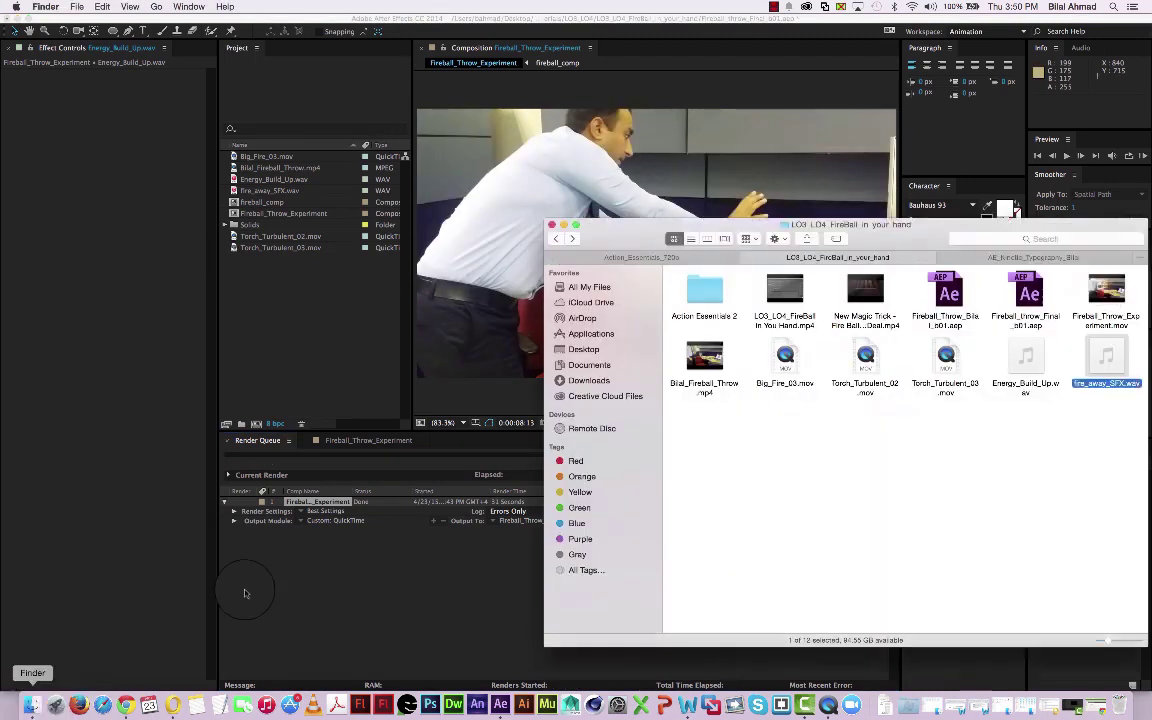
{"action": "left_click_drag", "start_coordinate": [976, 230], "coordinate": [958, 205]}
{"action": "left_click", "coordinate": [931, 455]}
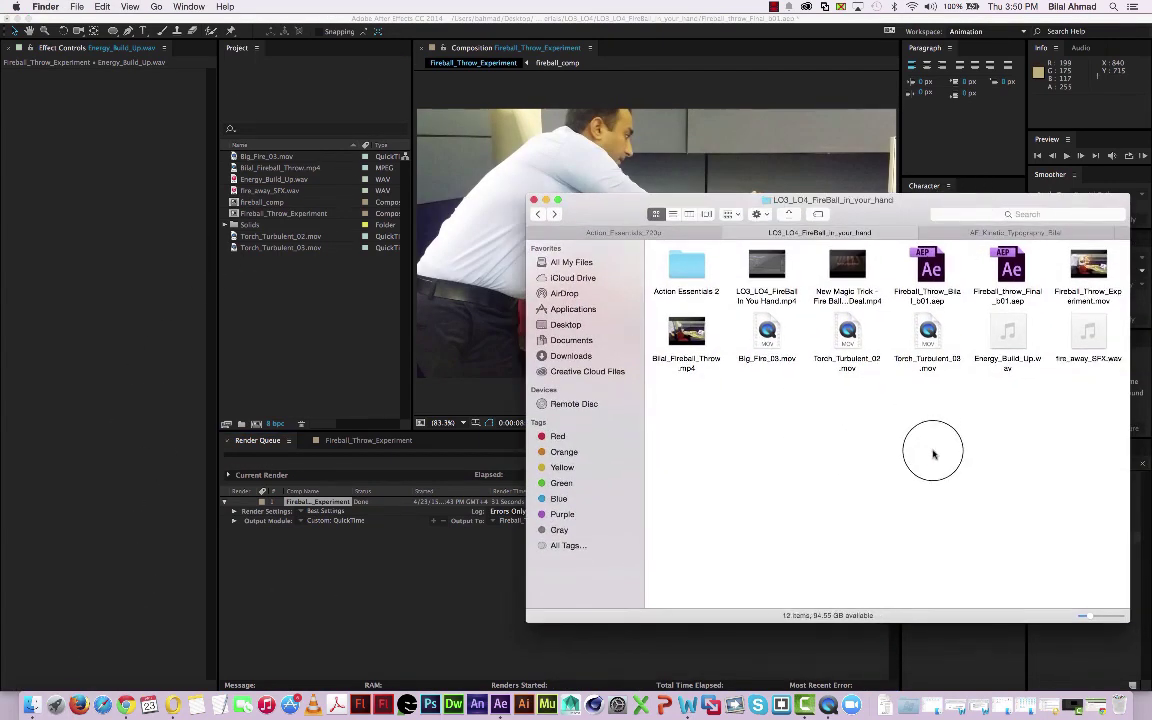
{"action": "left_click_drag", "start_coordinate": [1006, 333], "coordinate": [681, 418]}
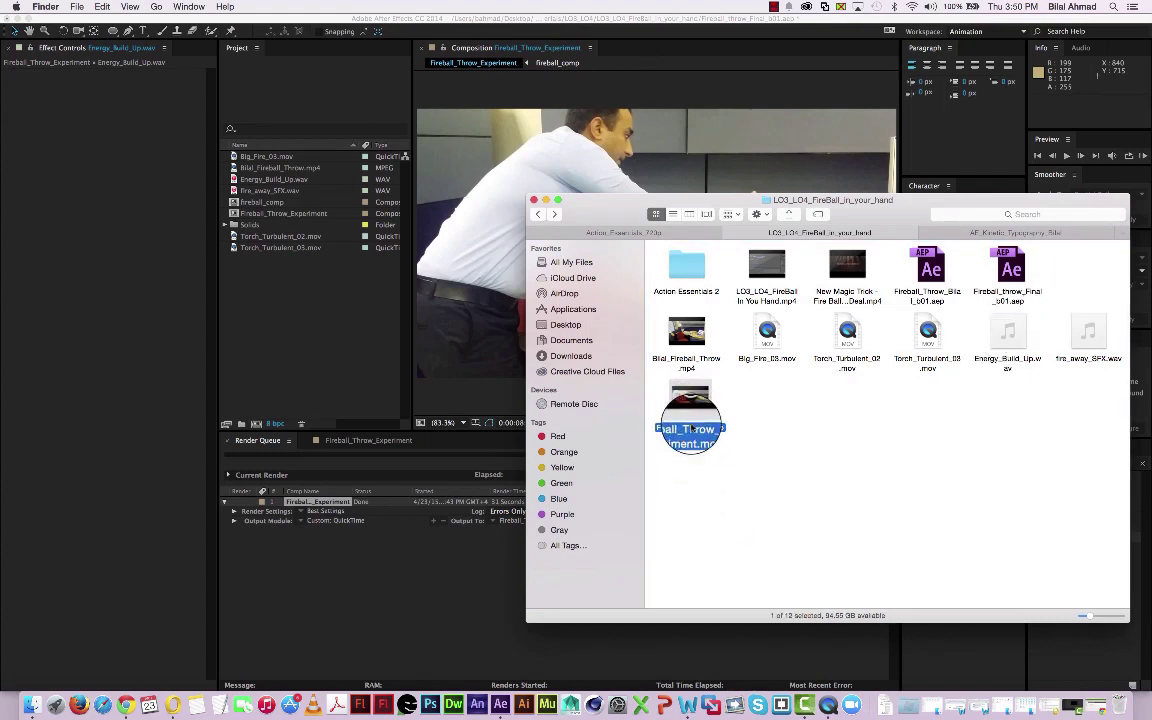
Open Fireball_Throw_Experiment.mov in QuickTime Player, shrink and reposition its window, play it through, and close it.
{"action": "double_click", "coordinate": [681, 418]}
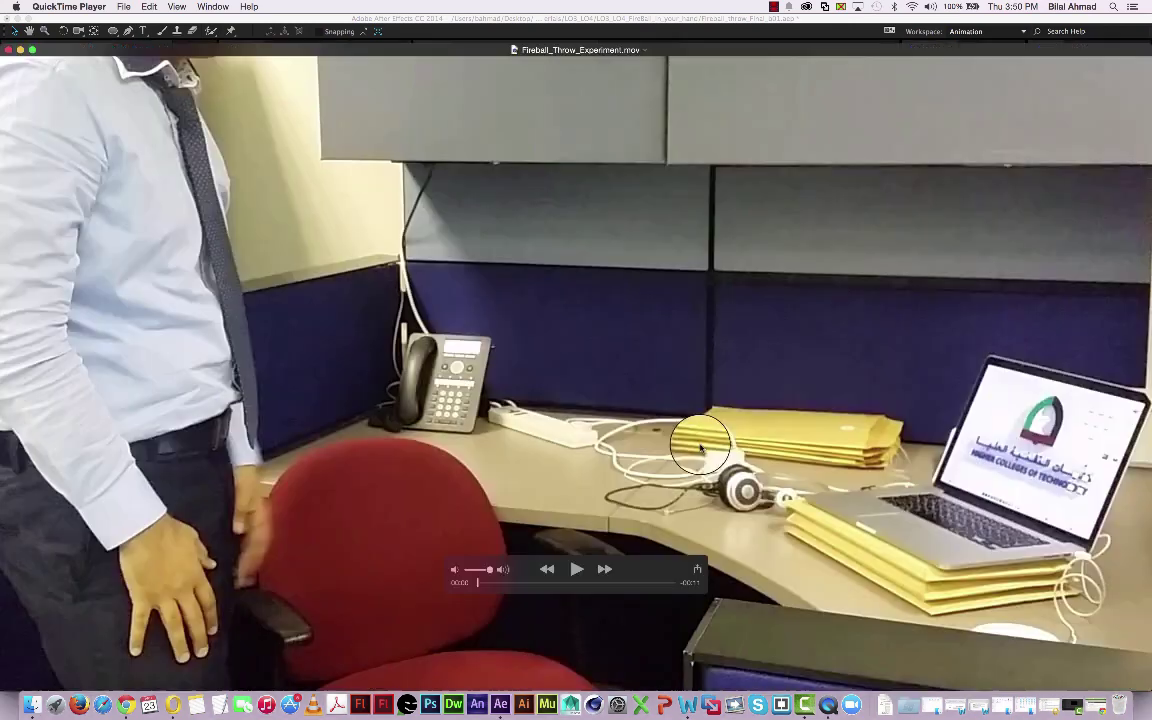
{"action": "left_click_drag", "start_coordinate": [10, 58], "coordinate": [621, 371]}
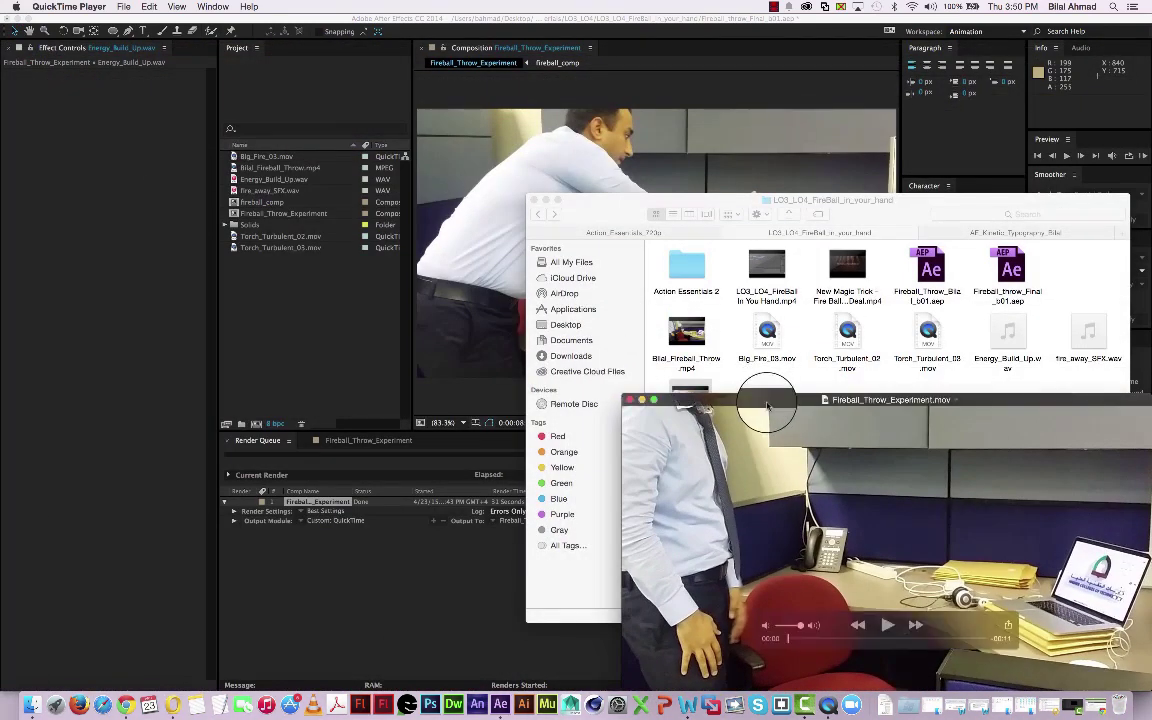
{"action": "left_click_drag", "start_coordinate": [766, 400], "coordinate": [368, 158]}
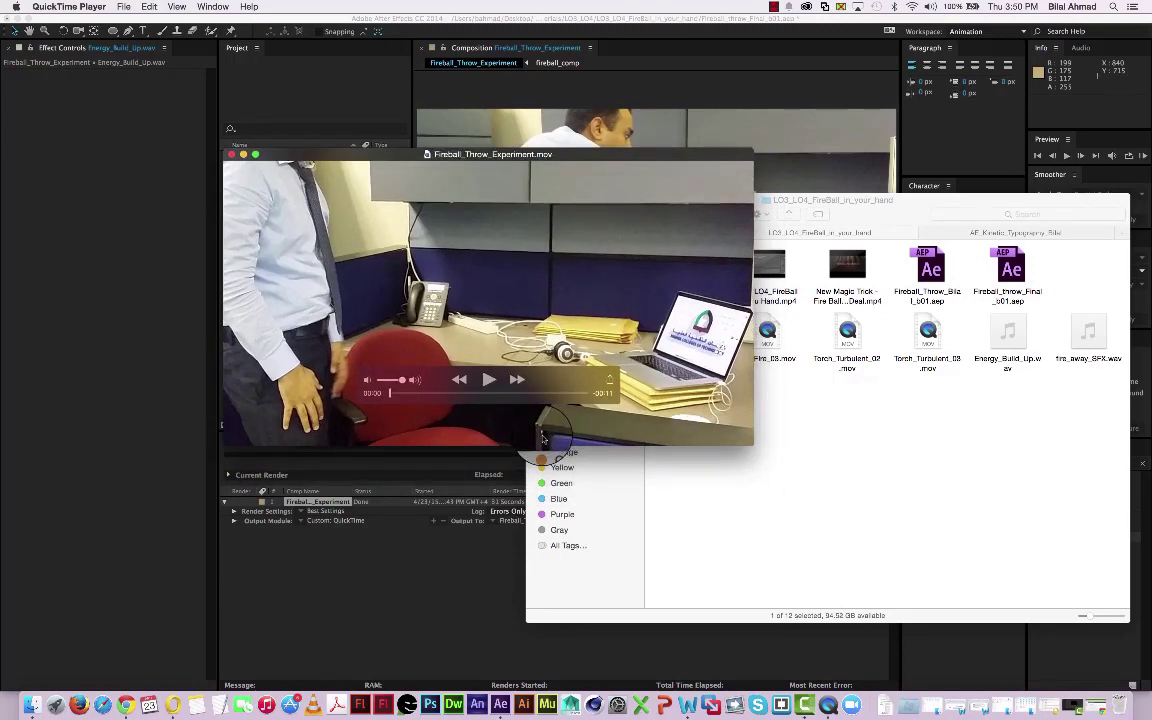
{"action": "key", "text": "space"}
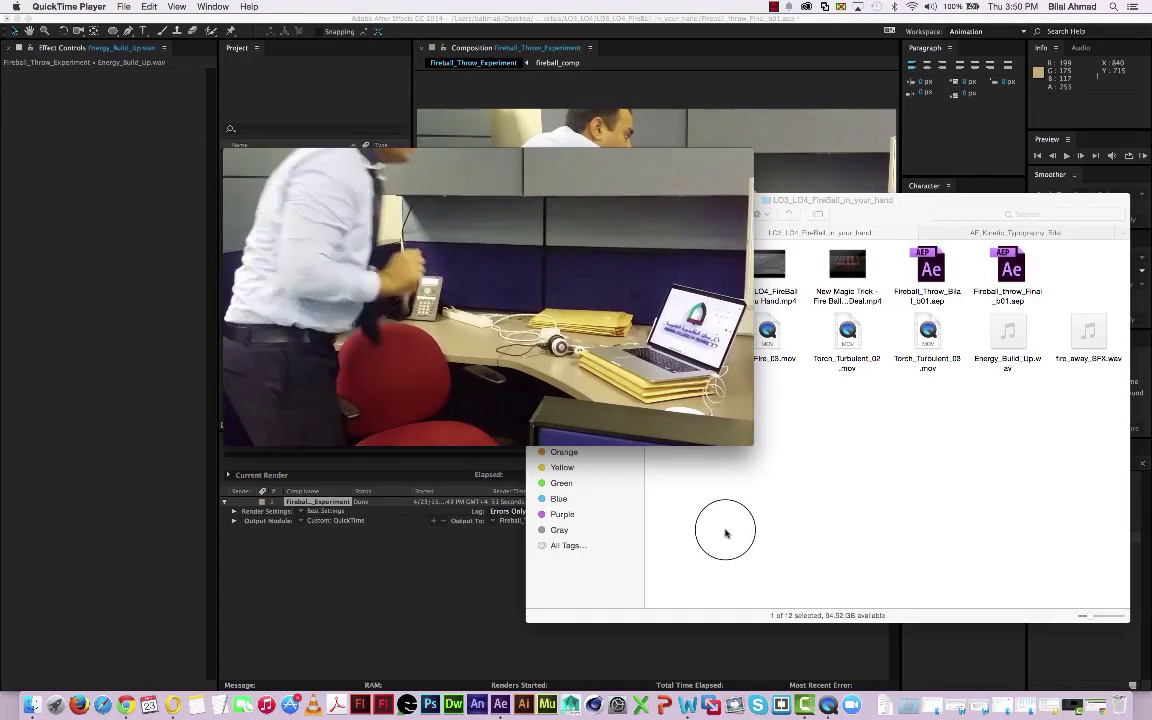
{"action": "mouse_move", "coordinate": [511, 377]}
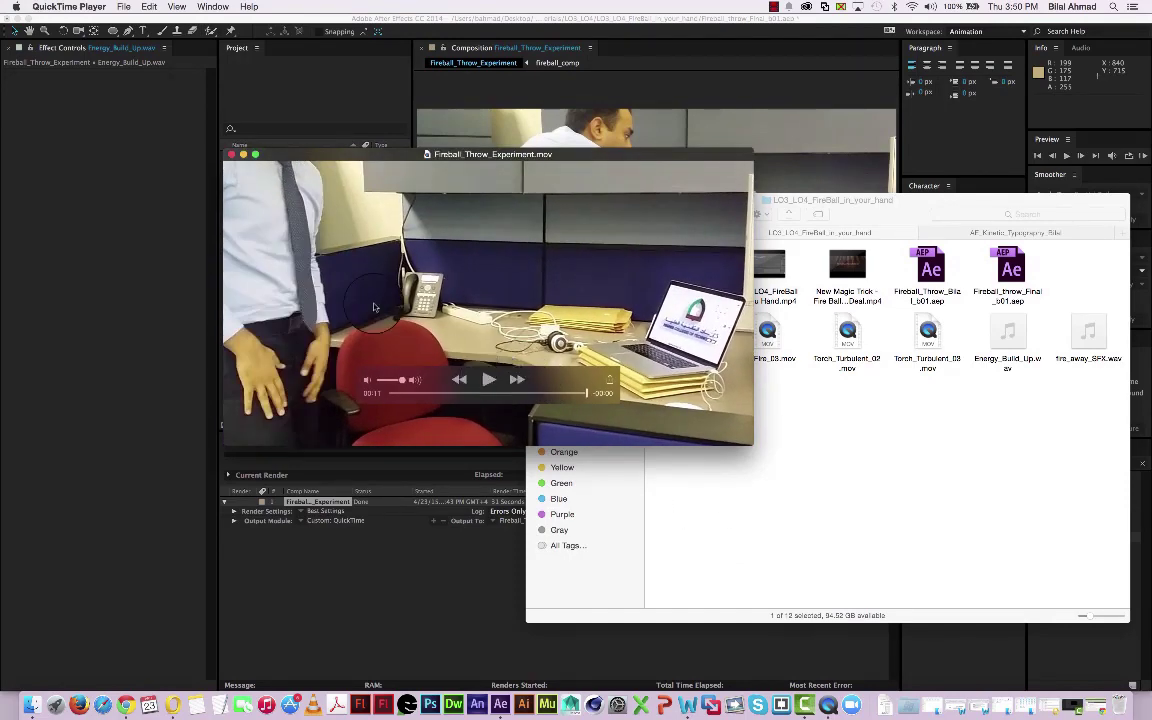
{"action": "left_click", "coordinate": [232, 155]}
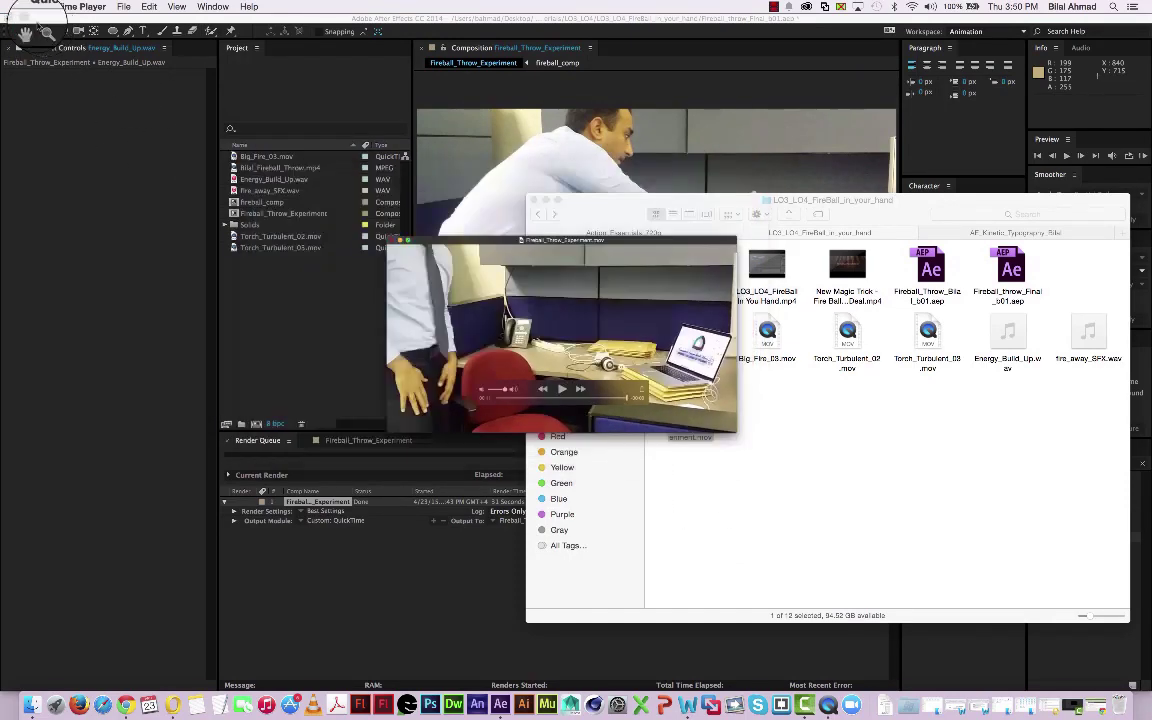
{"action": "left_click", "coordinate": [789, 8]}
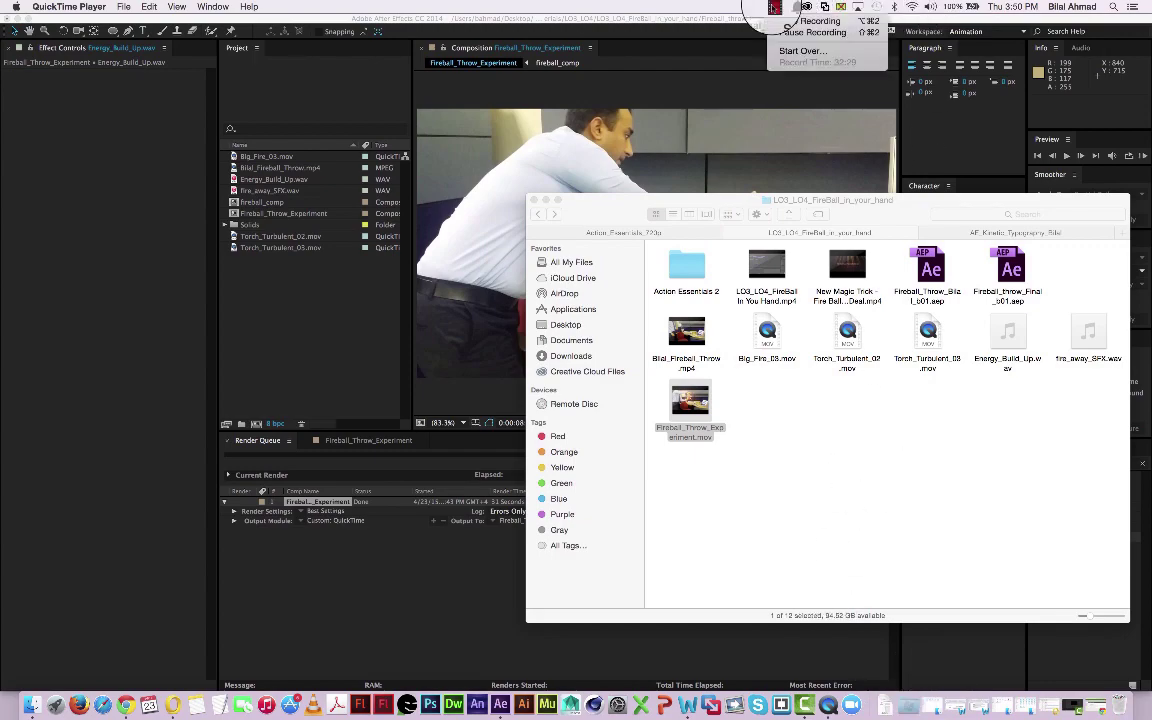